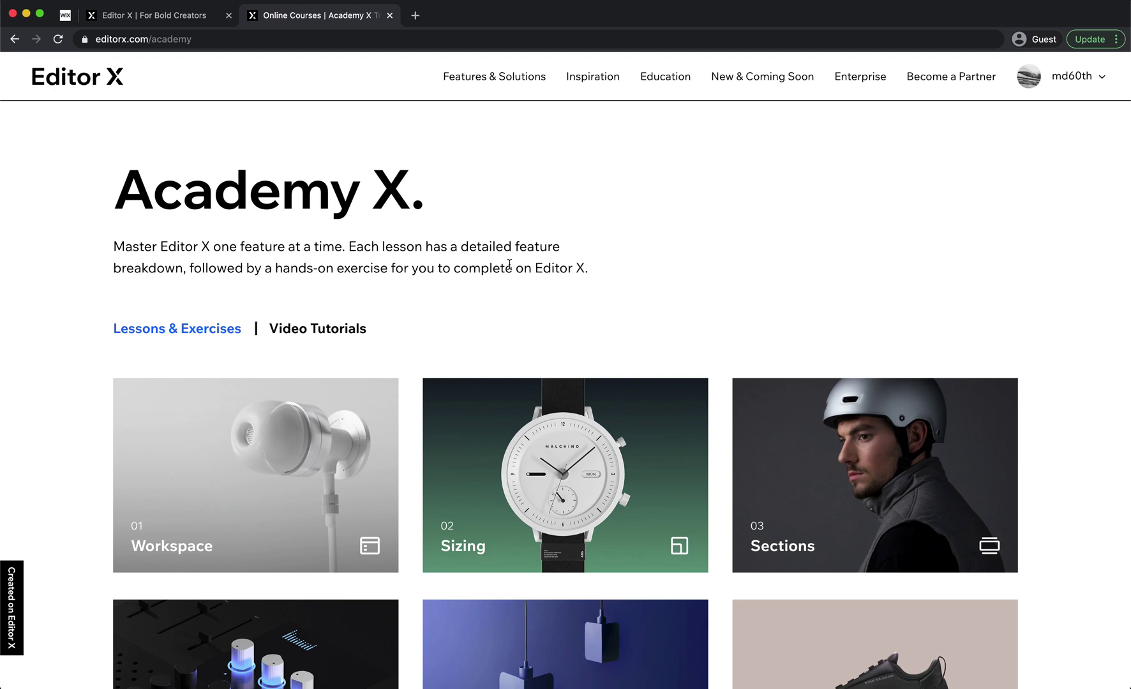
- Read the Academy X introduction and open the Sections lesson
{"action": "left_click_drag", "start_coordinate": [600, 271], "coordinate": [135, 254]}
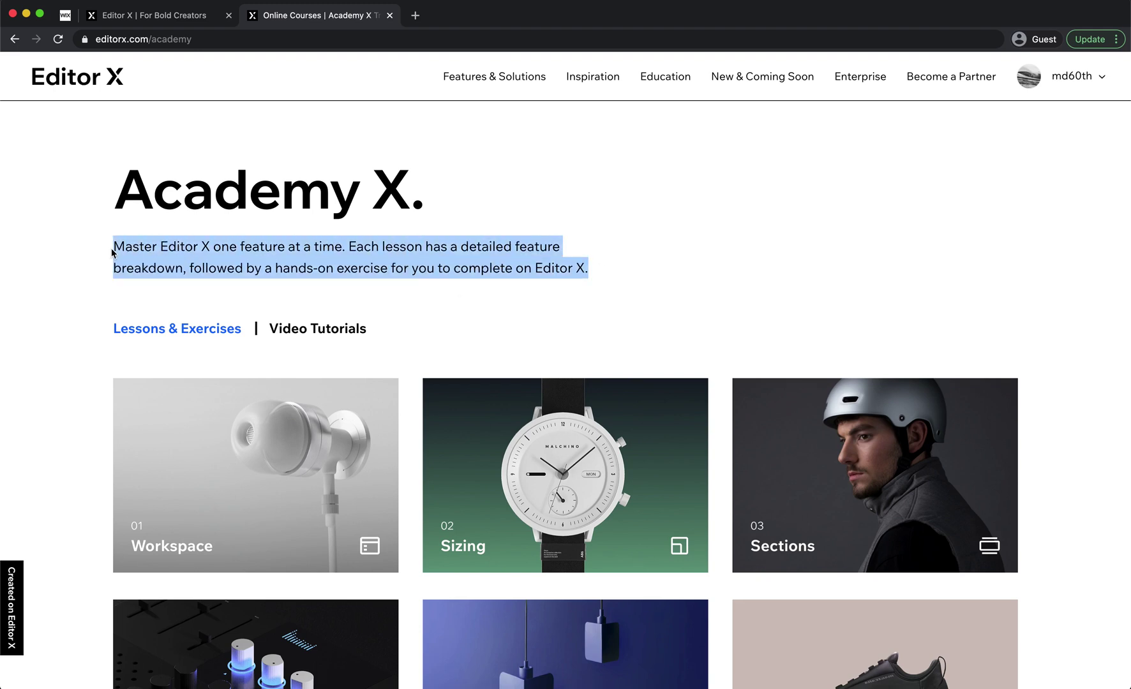
{"action": "left_click", "coordinate": [238, 253]}
{"action": "left_click_drag", "start_coordinate": [590, 273], "coordinate": [310, 262]}
{"action": "left_click", "coordinate": [549, 262]}
{"action": "scroll", "coordinate": [549, 262], "scroll_direction": "down", "scroll_amount": 1}
{"action": "scroll", "coordinate": [550, 263], "scroll_direction": "up", "scroll_amount": 1}
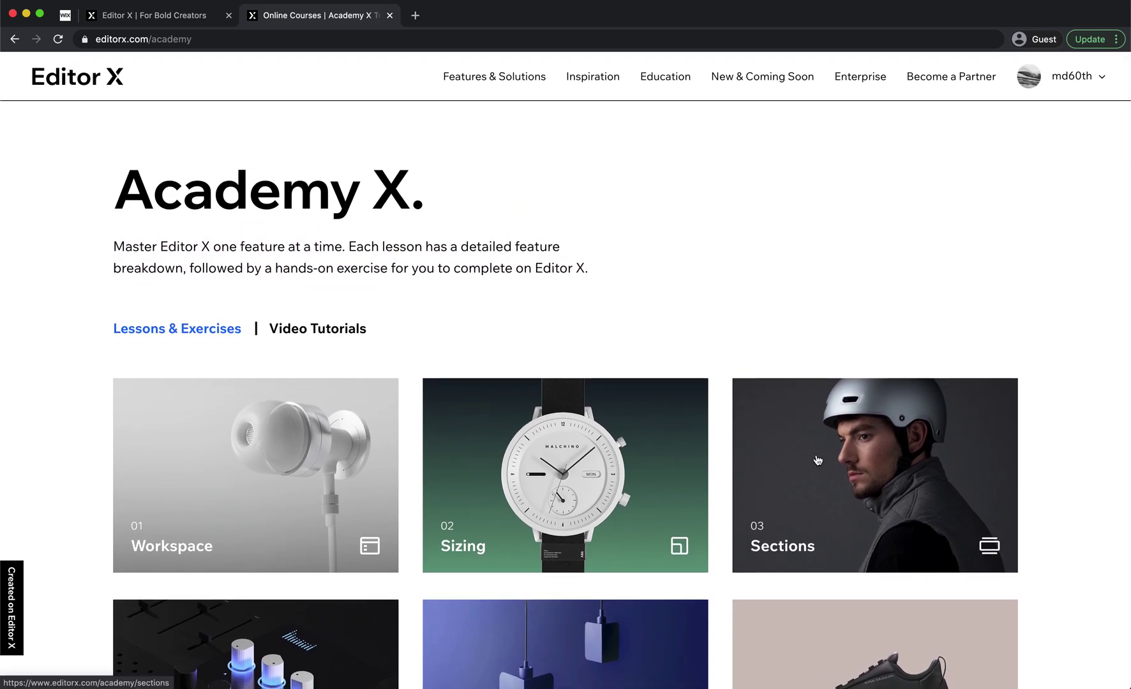
{"action": "left_click", "coordinate": [817, 460]}
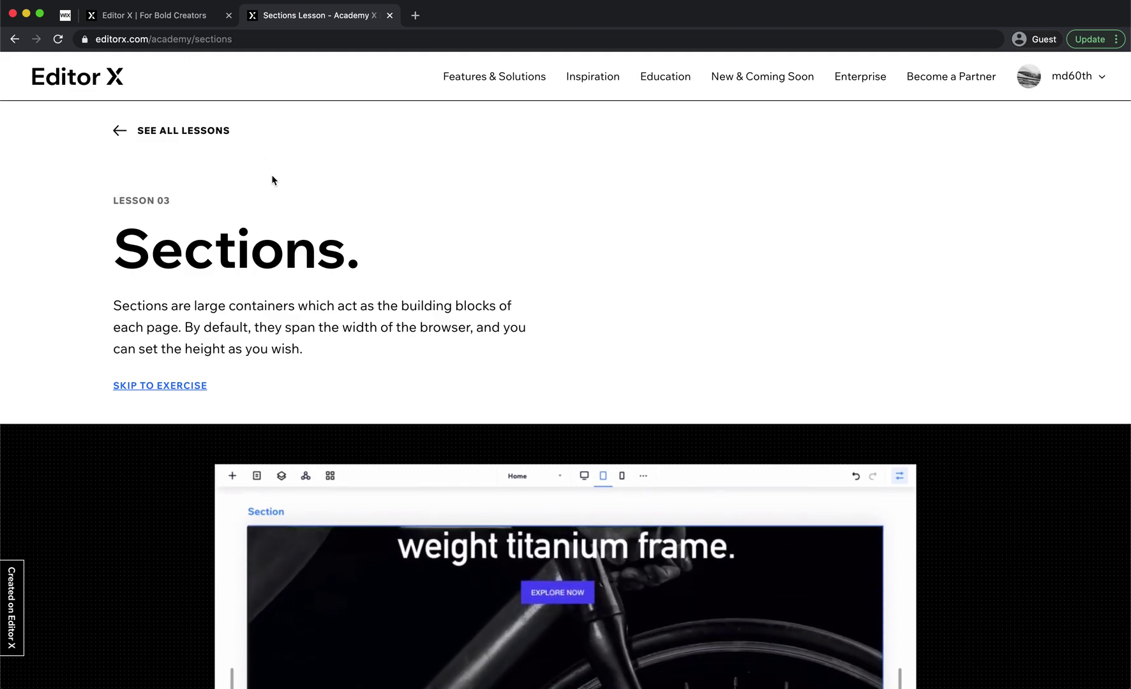
- Read the Sections lesson's introduction and skim its topics down to the part on background colors
{"action": "scroll", "coordinate": [272, 178], "scroll_direction": "down", "scroll_amount": 3}
{"action": "scroll", "coordinate": [272, 179], "scroll_direction": "up", "scroll_amount": 3}
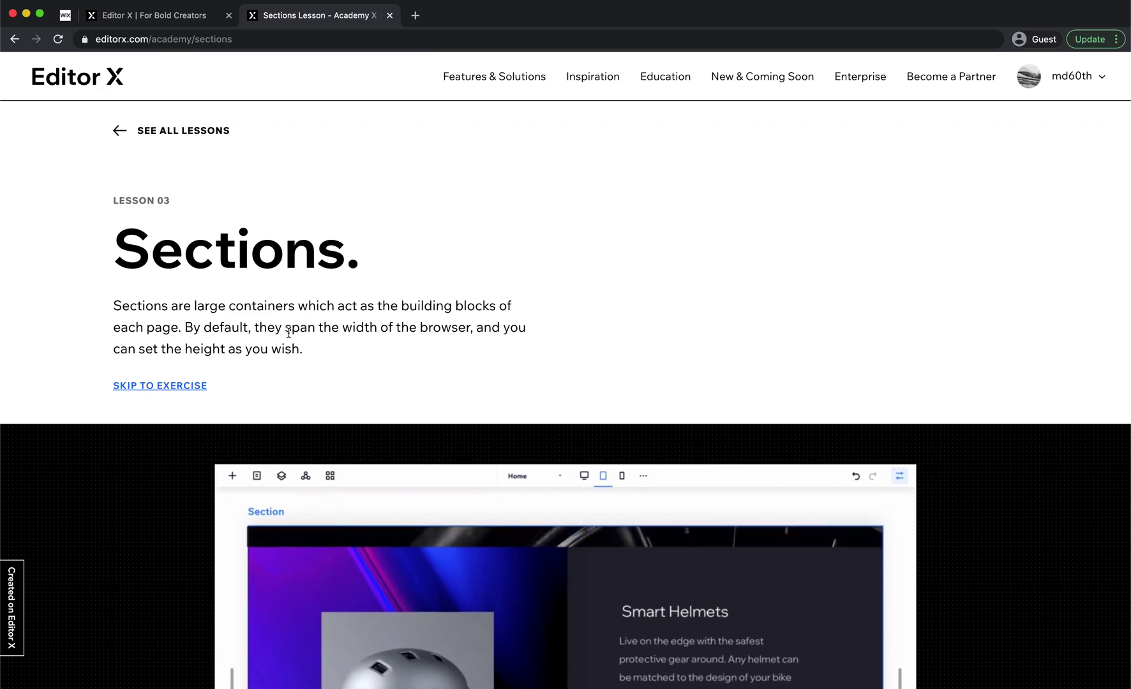
{"action": "left_click_drag", "start_coordinate": [235, 306], "coordinate": [180, 329]}
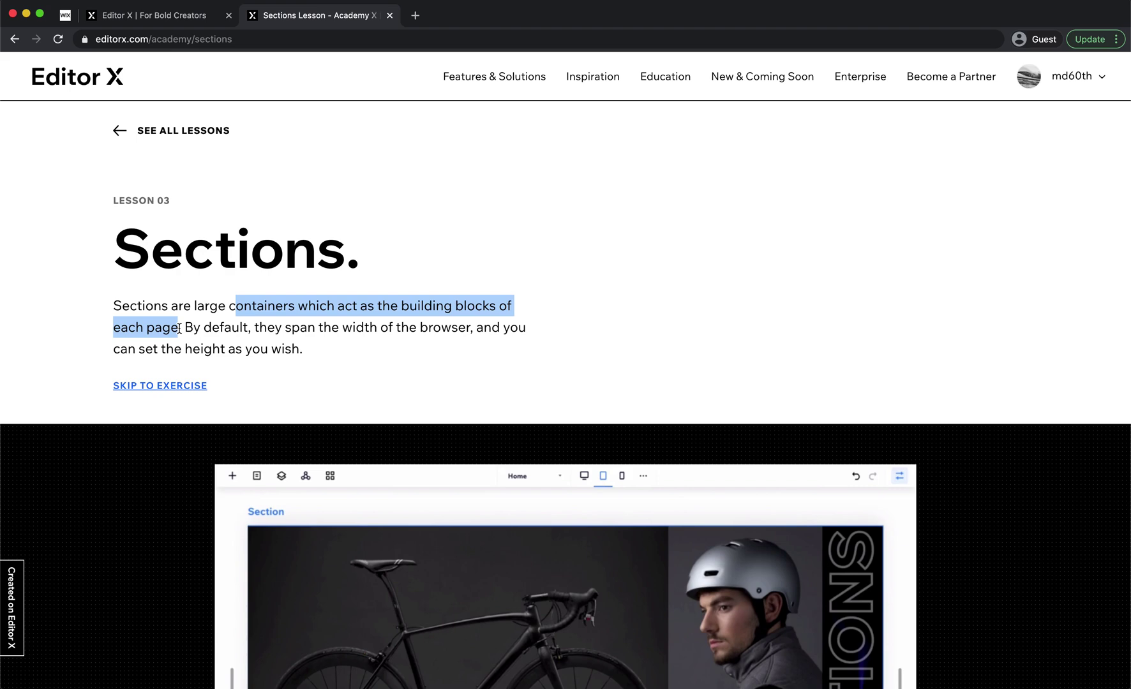
{"action": "left_click", "coordinate": [299, 330]}
{"action": "left_click_drag", "start_coordinate": [298, 330], "coordinate": [412, 358]}
{"action": "left_click", "coordinate": [411, 358]}
{"action": "scroll", "coordinate": [412, 358], "scroll_direction": "down", "scroll_amount": 4}
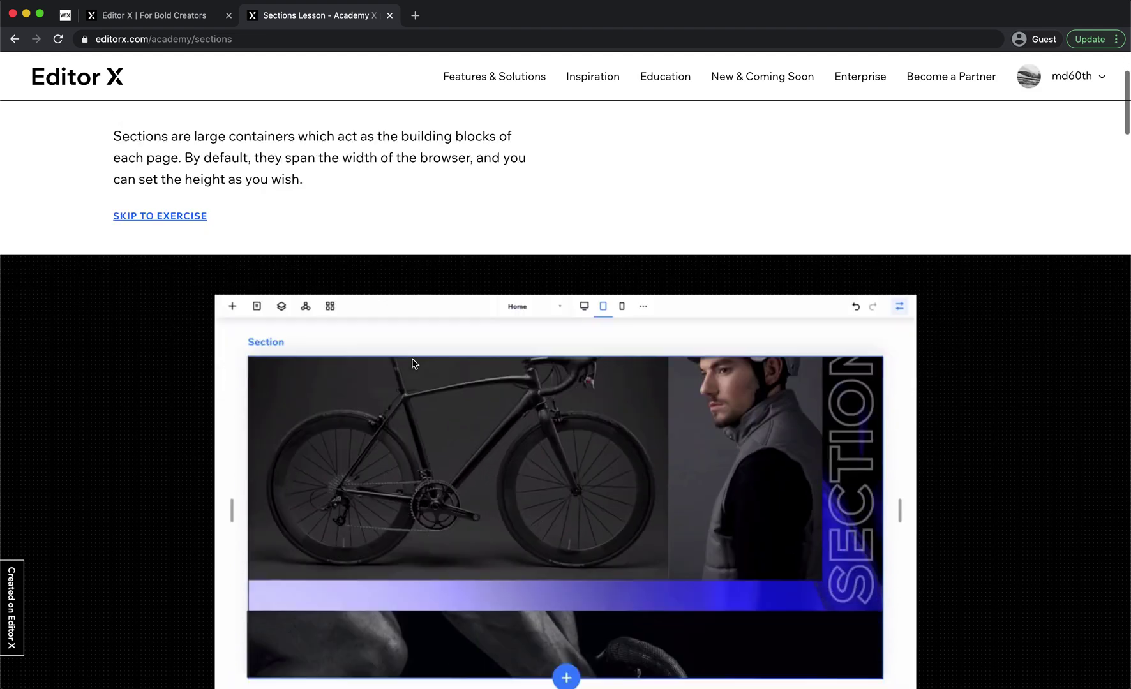
{"action": "scroll", "coordinate": [411, 359], "scroll_direction": "down", "scroll_amount": 8}
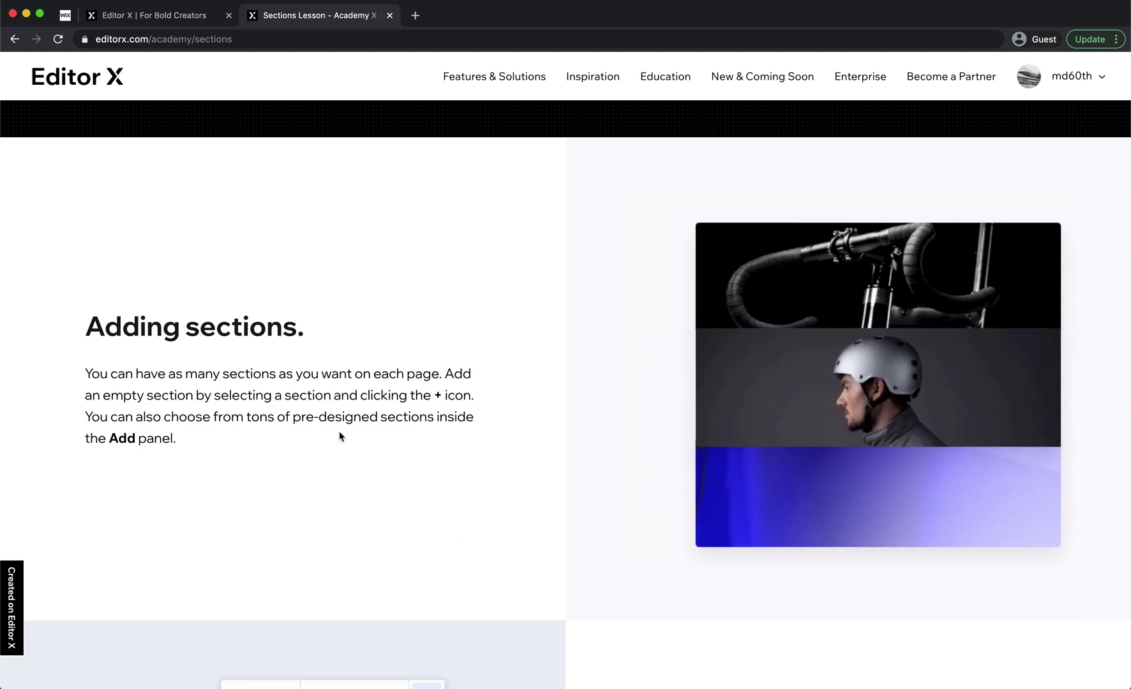
{"action": "scroll", "coordinate": [340, 437], "scroll_direction": "down", "scroll_amount": 7}
{"action": "scroll", "coordinate": [438, 379], "scroll_direction": "down", "scroll_amount": 20}
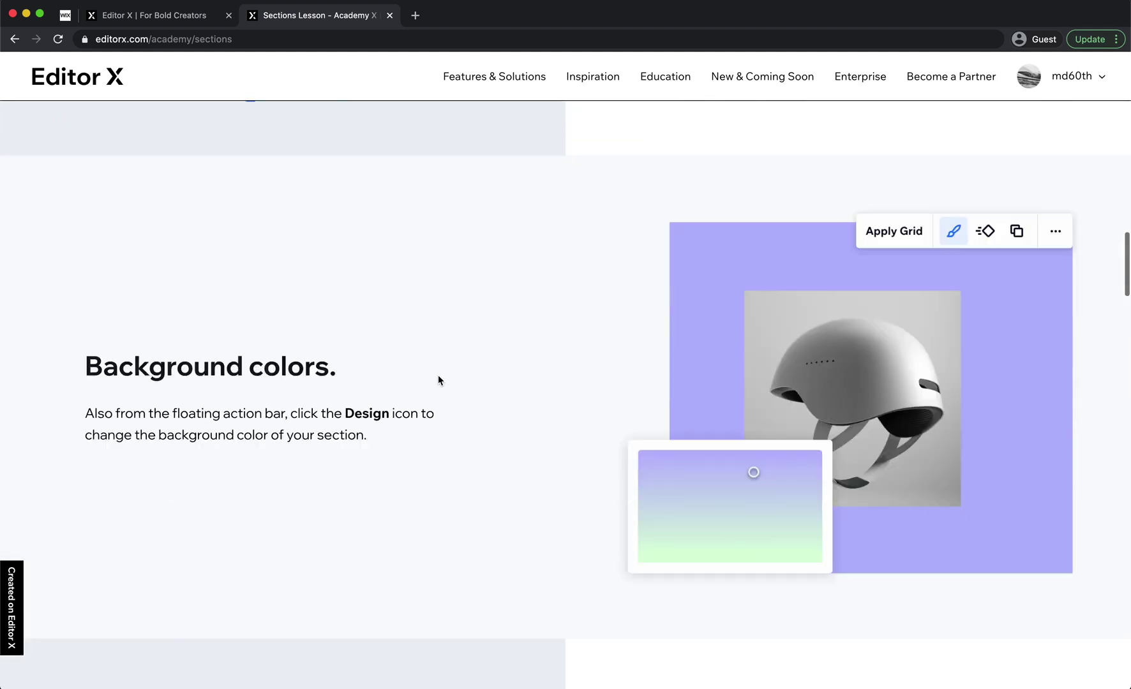
- Return to the "Adding sections" topic and read how to add empty and pre-designed sections
{"action": "scroll", "coordinate": [439, 379], "scroll_direction": "up", "scroll_amount": 11}
{"action": "scroll", "coordinate": [438, 379], "scroll_direction": "up", "scroll_amount": 14}
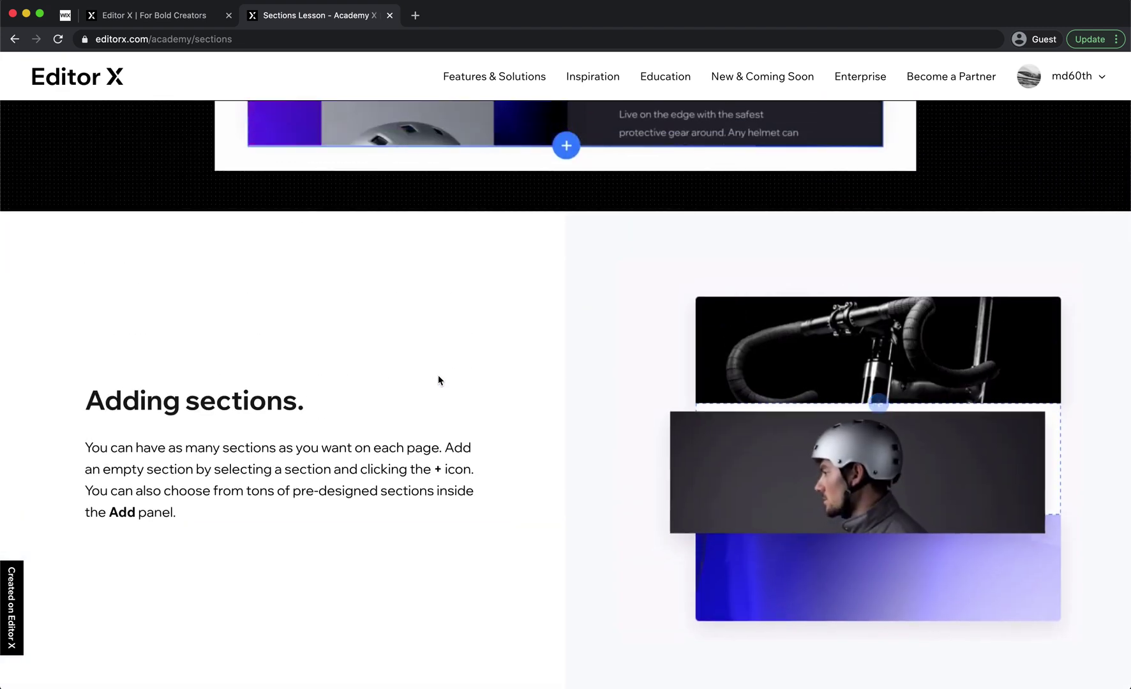
{"action": "scroll", "coordinate": [438, 380], "scroll_direction": "down", "scroll_amount": 1}
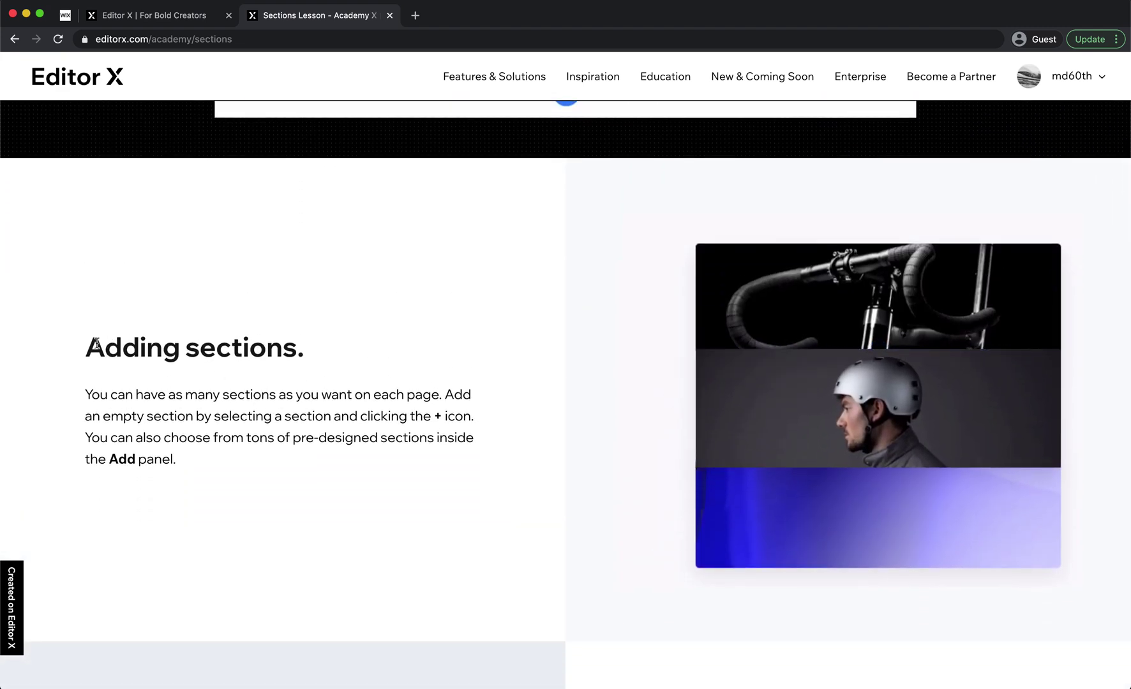
{"action": "left_click_drag", "start_coordinate": [102, 345], "coordinate": [378, 356]}
{"action": "left_click", "coordinate": [373, 360]}
{"action": "left_click_drag", "start_coordinate": [313, 419], "coordinate": [433, 420]}
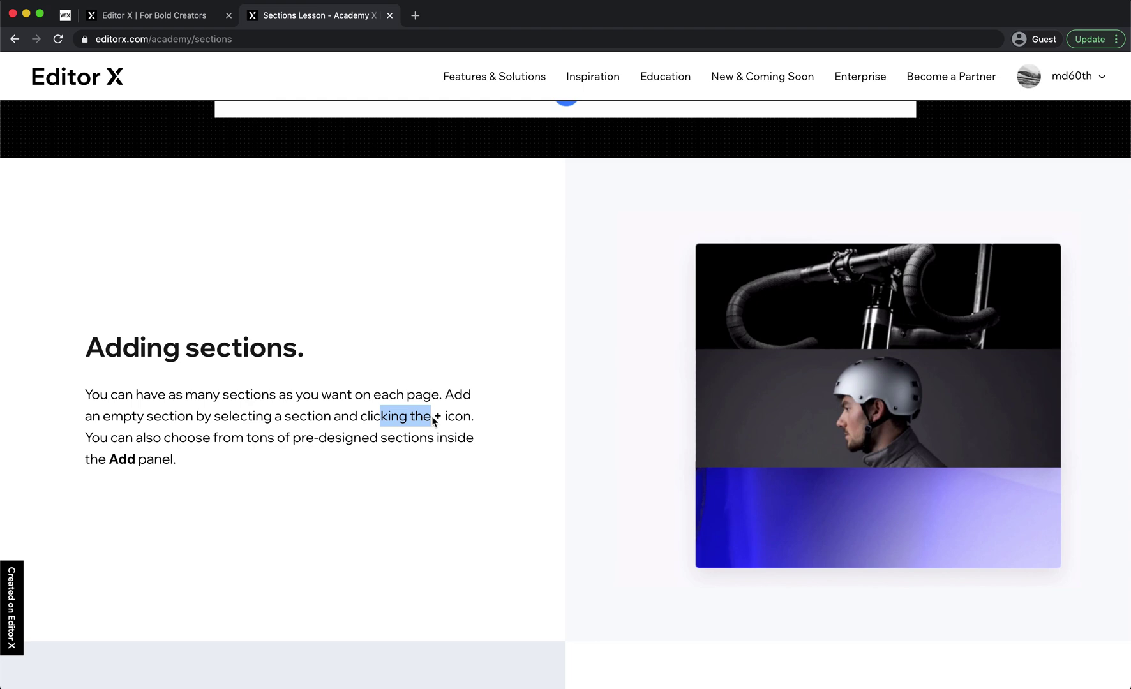
{"action": "left_click_drag", "start_coordinate": [86, 437], "coordinate": [147, 459]}
{"action": "left_click", "coordinate": [188, 441]}
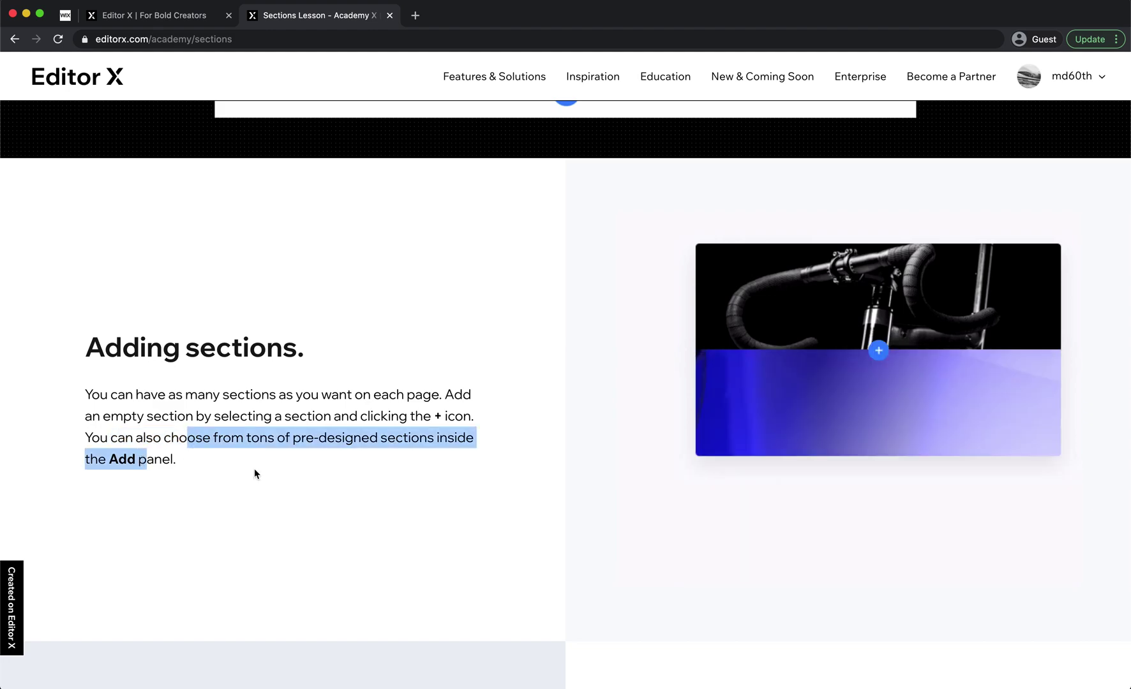
{"action": "scroll", "coordinate": [371, 487], "scroll_direction": "down", "scroll_amount": 5}
{"action": "left_click", "coordinate": [516, 288]}
{"action": "scroll", "coordinate": [516, 288], "scroll_direction": "up", "scroll_amount": 4}
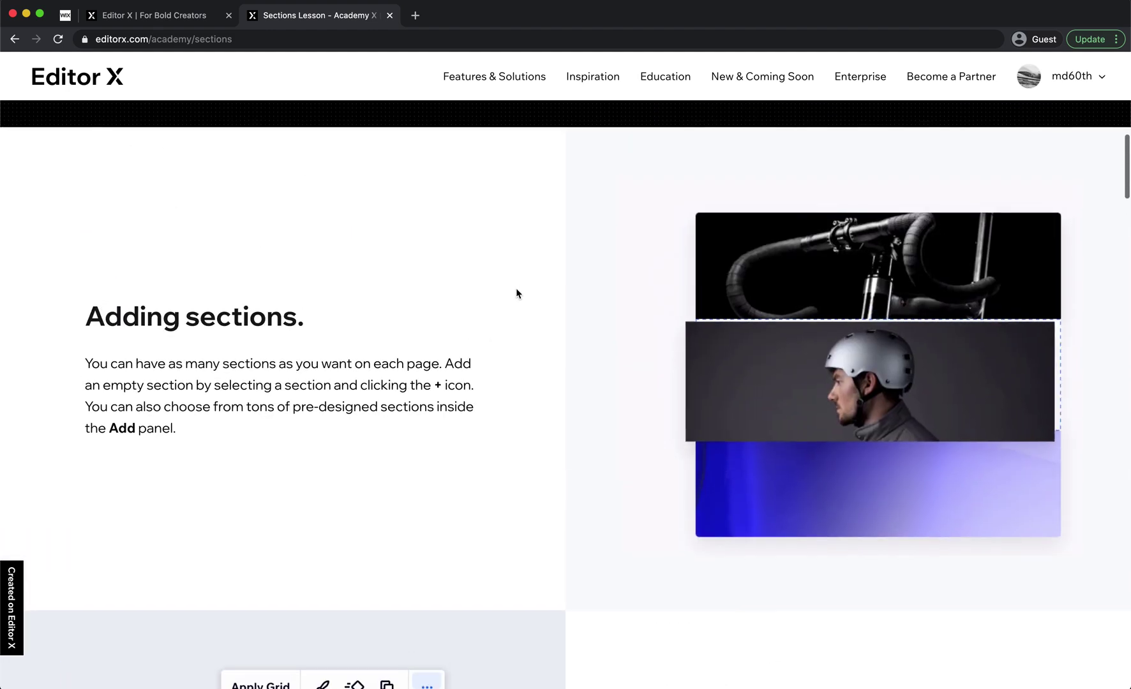
- Switch to the site open in the Editor X editor and inspect its header, blank section and footer
{"action": "left_click", "coordinate": [175, 13]}
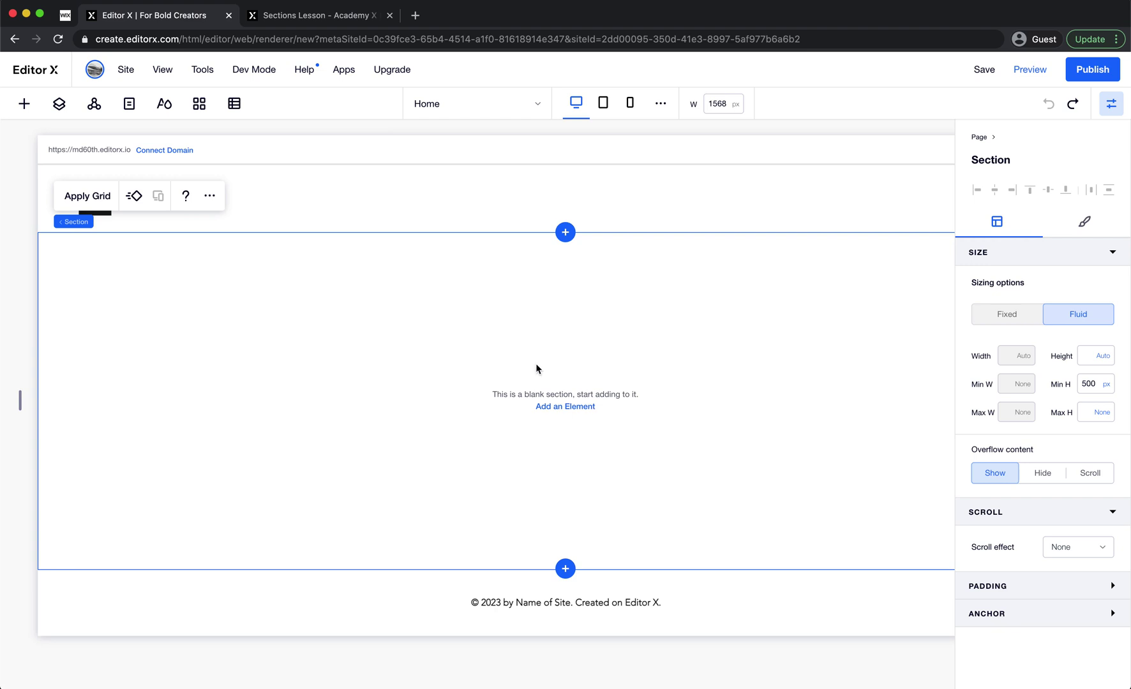
{"action": "left_click", "coordinate": [457, 211]}
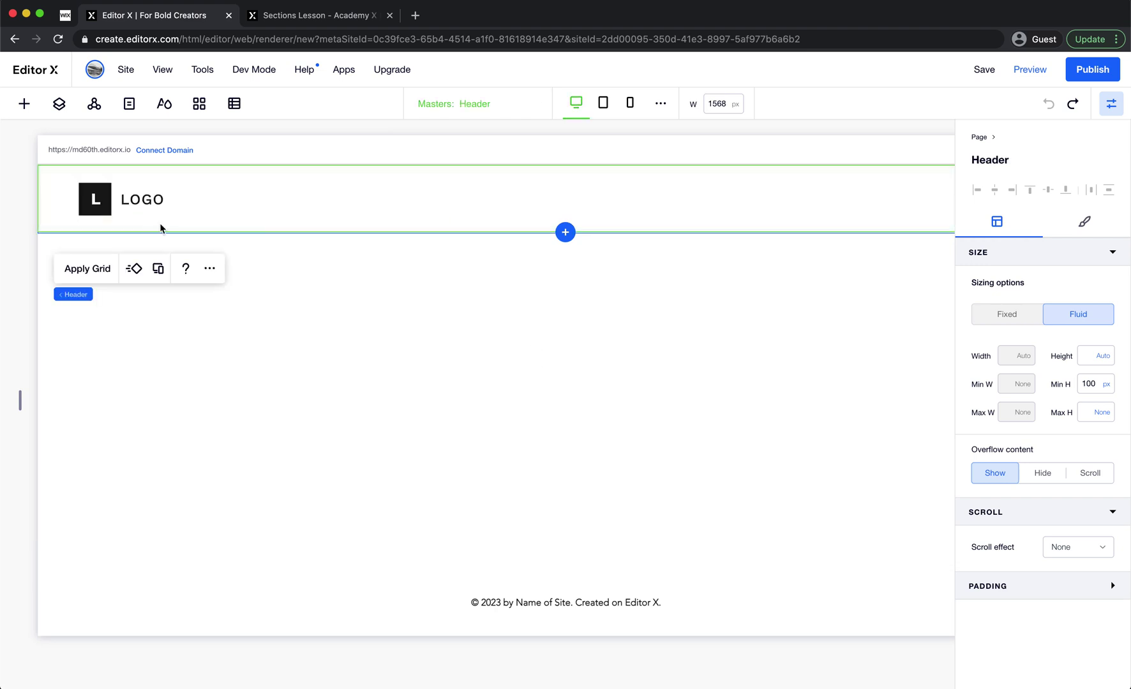
{"action": "left_click", "coordinate": [410, 336]}
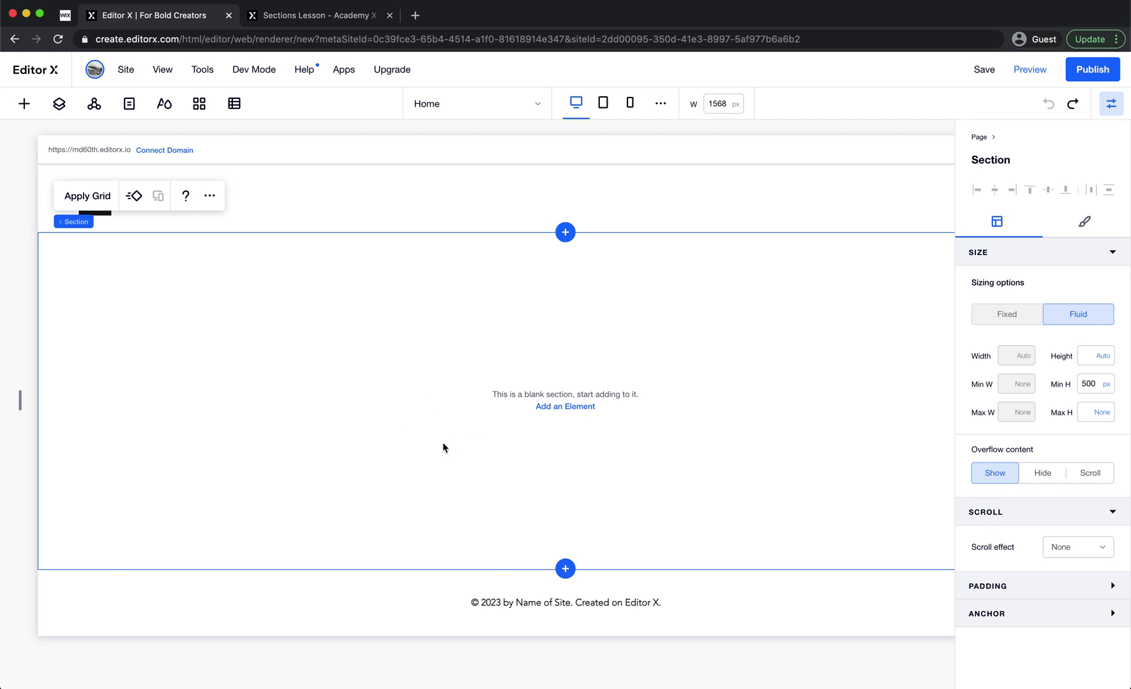
{"action": "left_click", "coordinate": [386, 585]}
{"action": "left_click", "coordinate": [397, 461]}
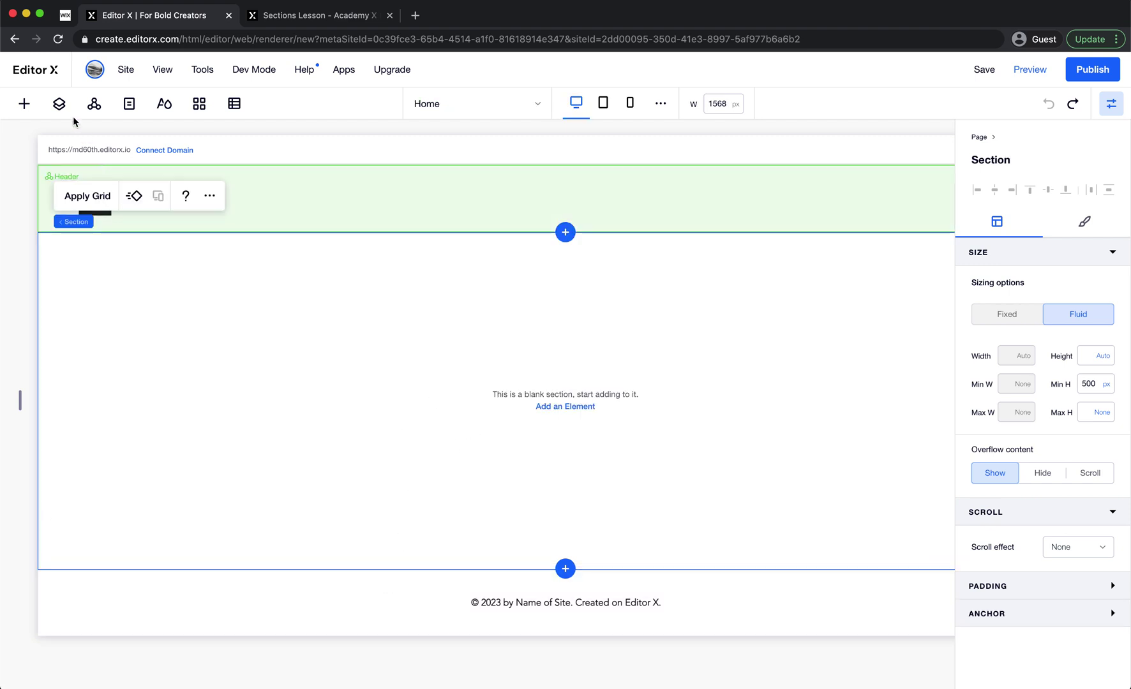
- Examine the Home page's layers and the site's master header and footer, and reselect the blank section
{"action": "left_click", "coordinate": [59, 104]}
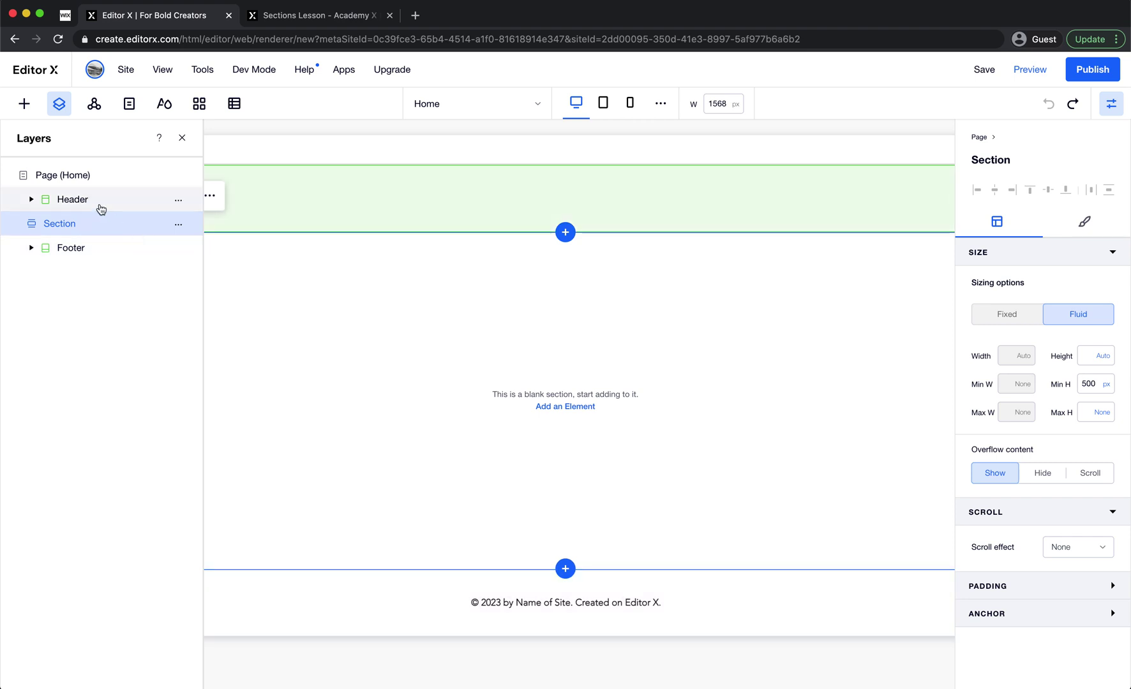
{"action": "left_click", "coordinate": [101, 209]}
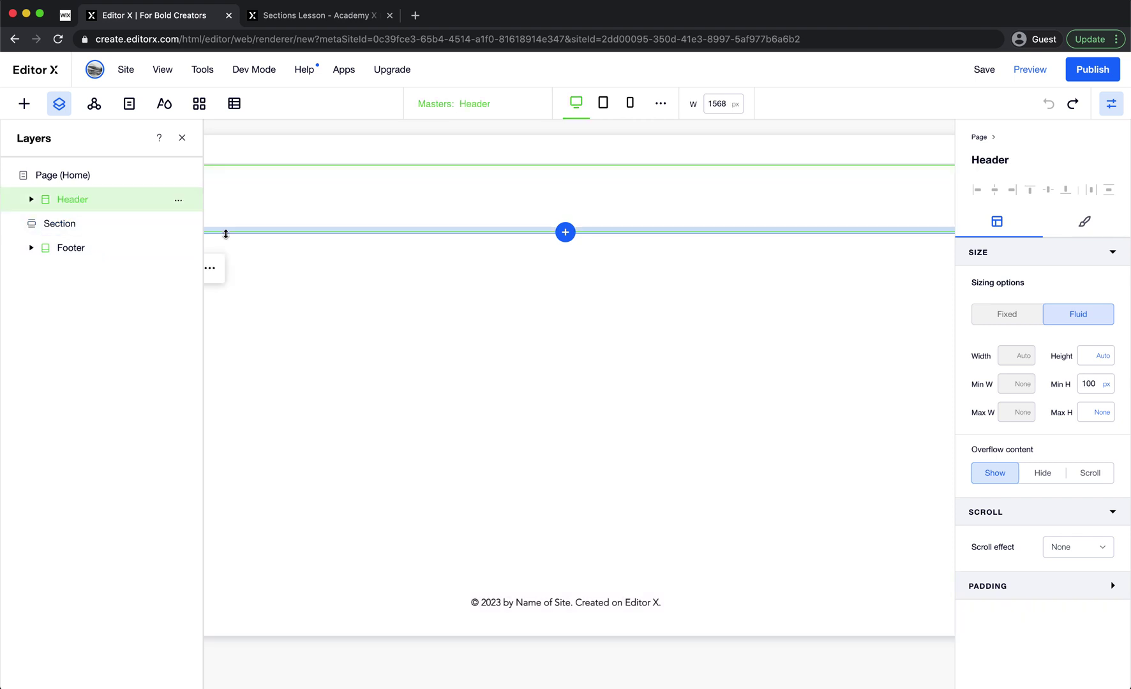
{"action": "left_click", "coordinate": [94, 109]}
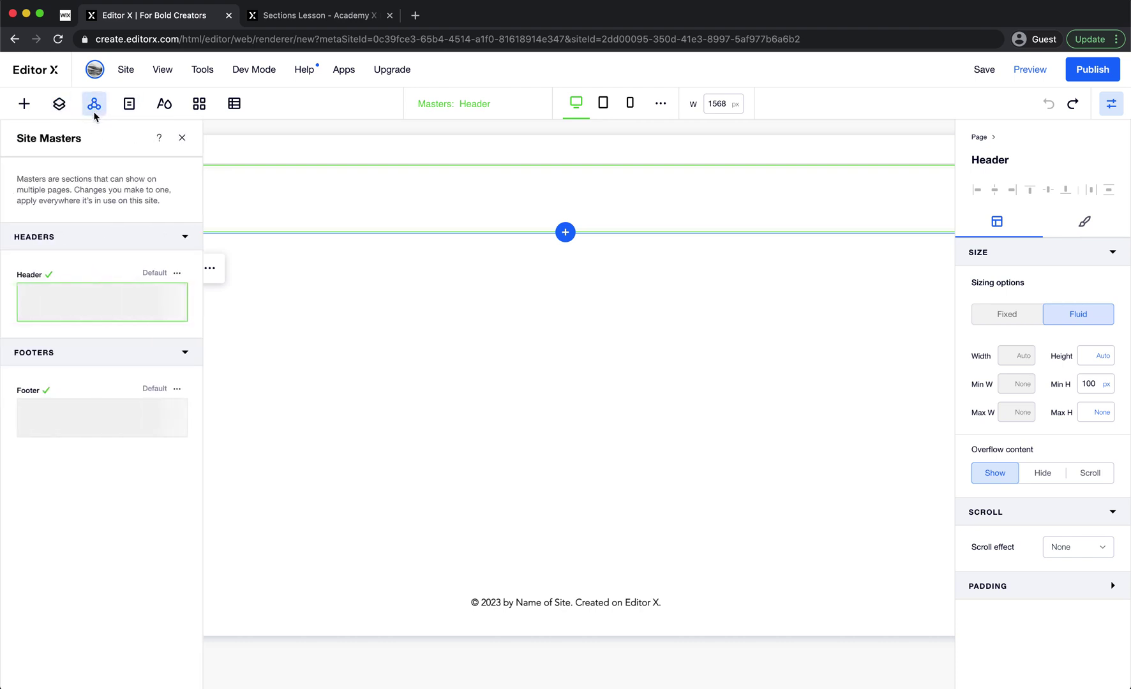
{"action": "mouse_move", "coordinate": [146, 284]}
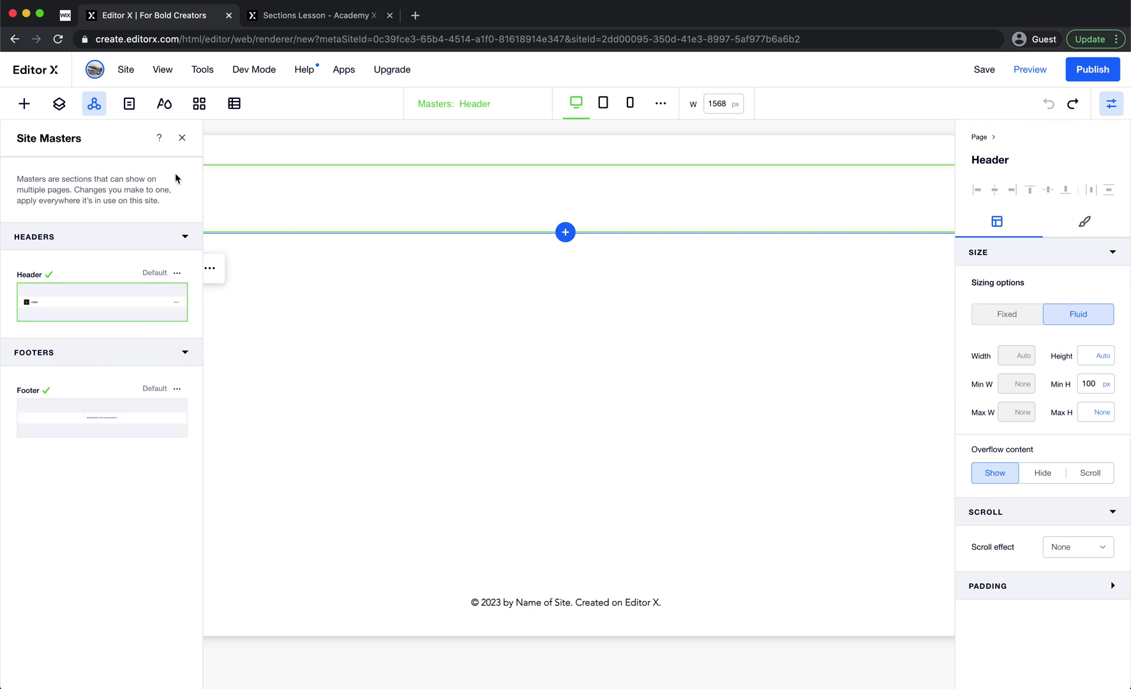
{"action": "left_click", "coordinate": [182, 138]}
{"action": "left_click", "coordinate": [514, 314]}
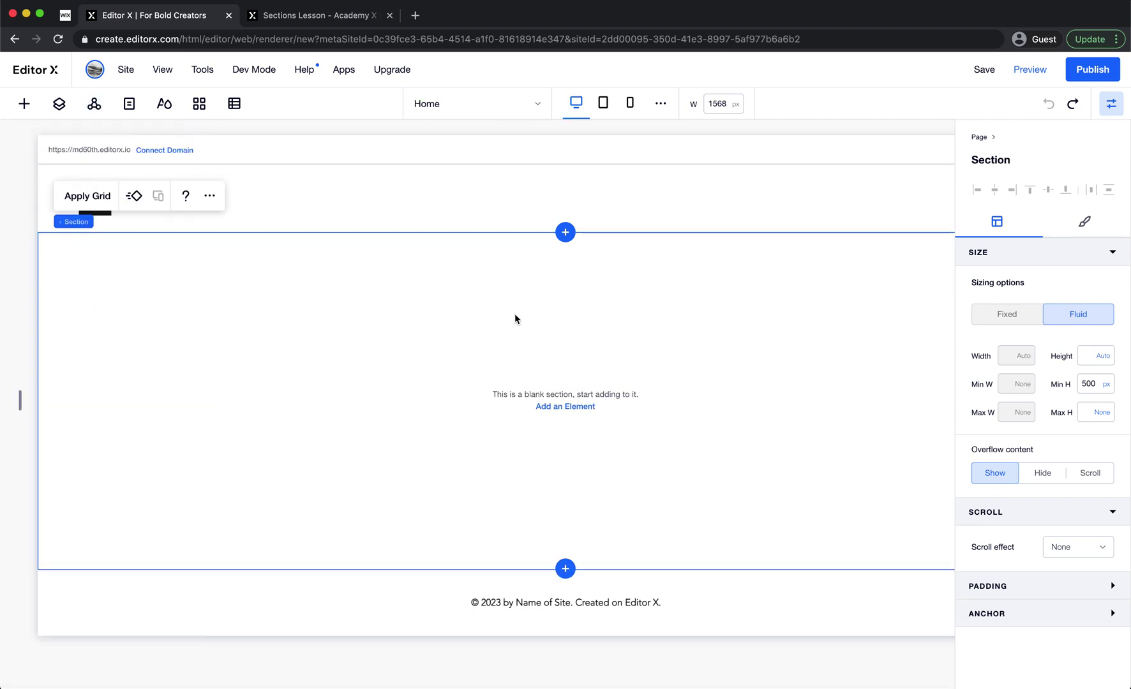
- Add a new section below the blank one using the Grid layout with a 2x1 grid
{"action": "left_click", "coordinate": [566, 568]}
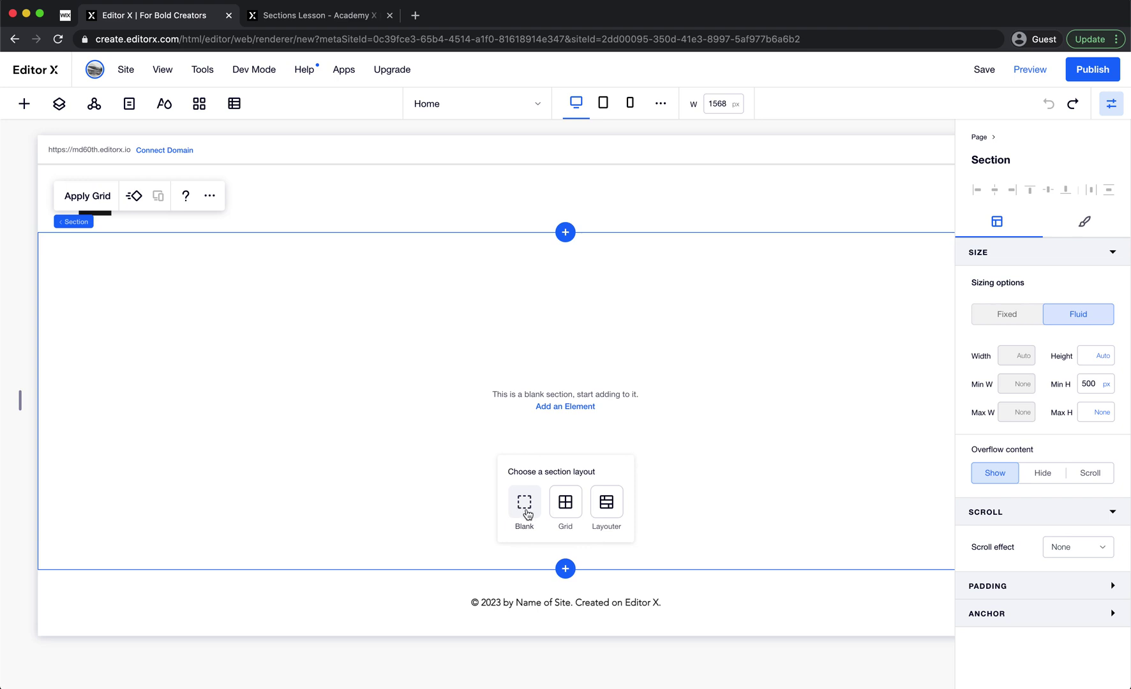
{"action": "left_click", "coordinate": [566, 504]}
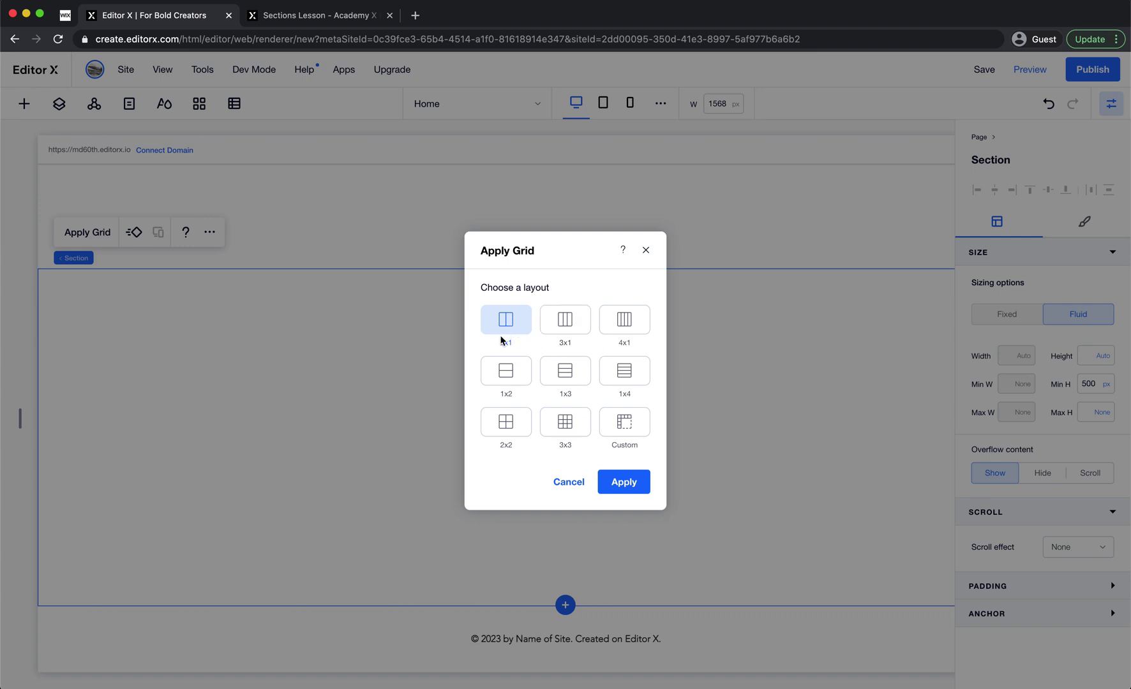
{"action": "left_click", "coordinate": [636, 484]}
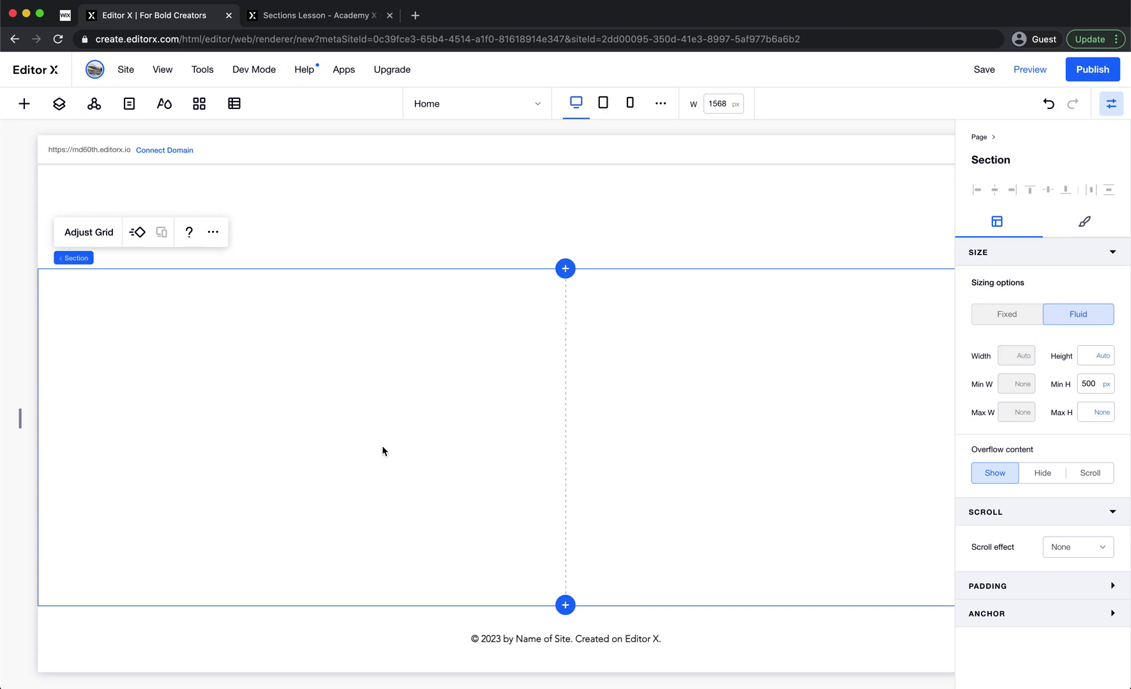
- Add an image to the new section's second grid column and stretch it to fill the cell
{"action": "scroll", "coordinate": [386, 452], "scroll_direction": "up", "scroll_amount": 3}
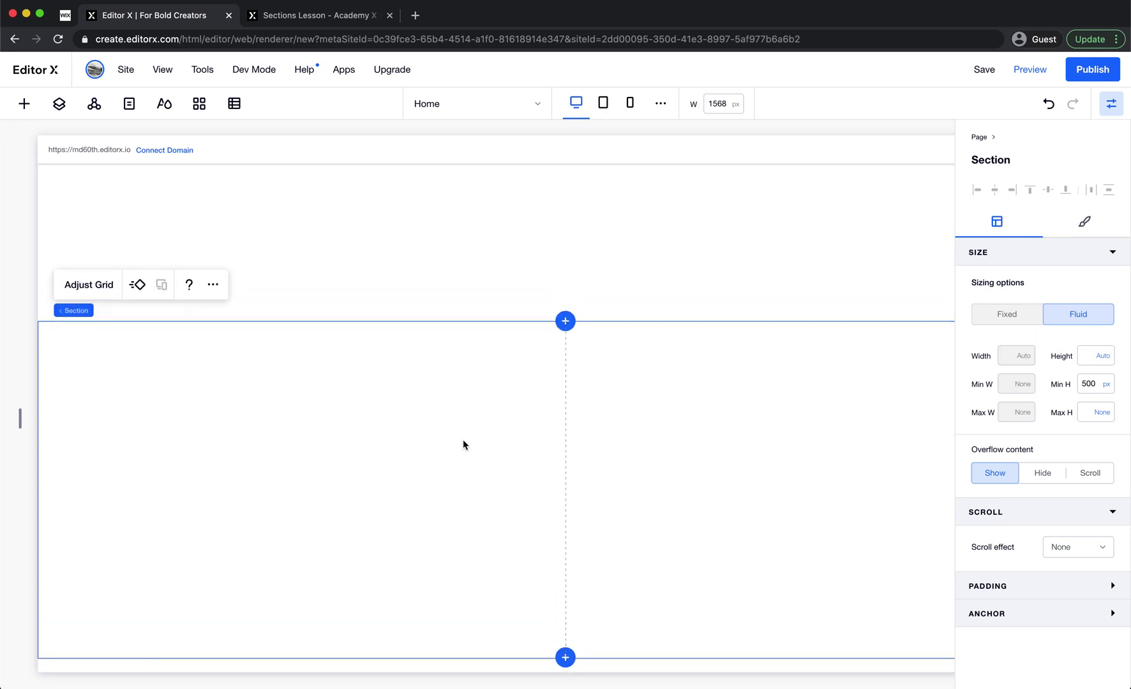
{"action": "scroll", "coordinate": [463, 445], "scroll_direction": "down", "scroll_amount": 2}
{"action": "right_click", "coordinate": [621, 413]}
{"action": "mouse_move", "coordinate": [622, 418]}
{"action": "right_click", "coordinate": [492, 494]}
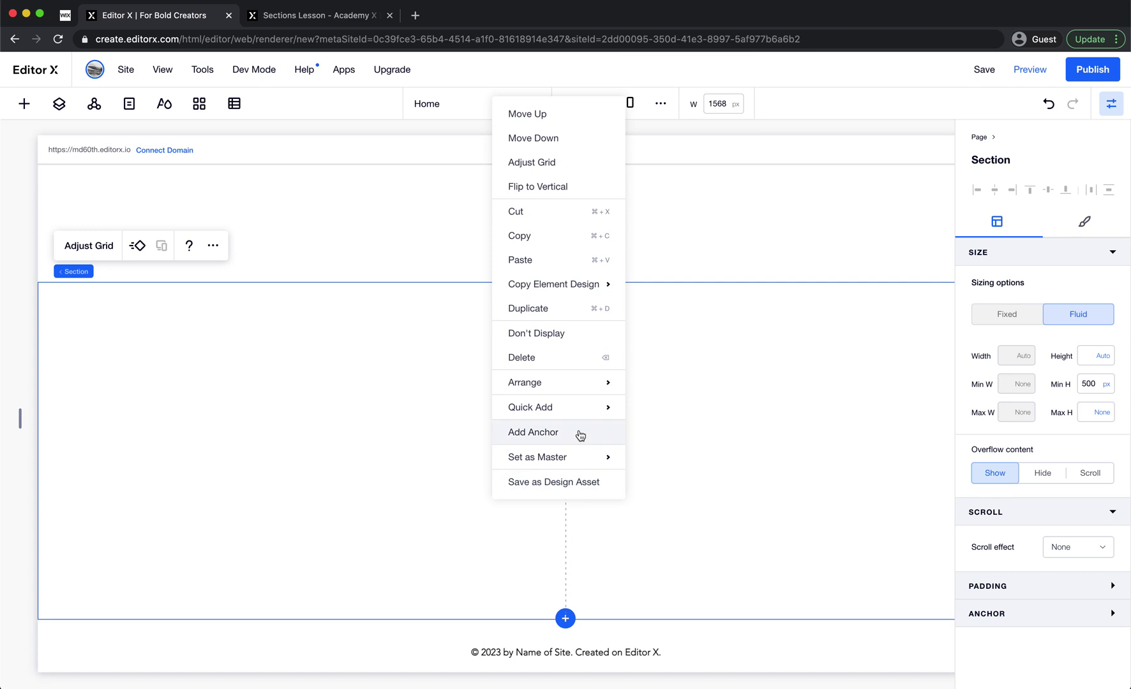
{"action": "mouse_move", "coordinate": [580, 409]}
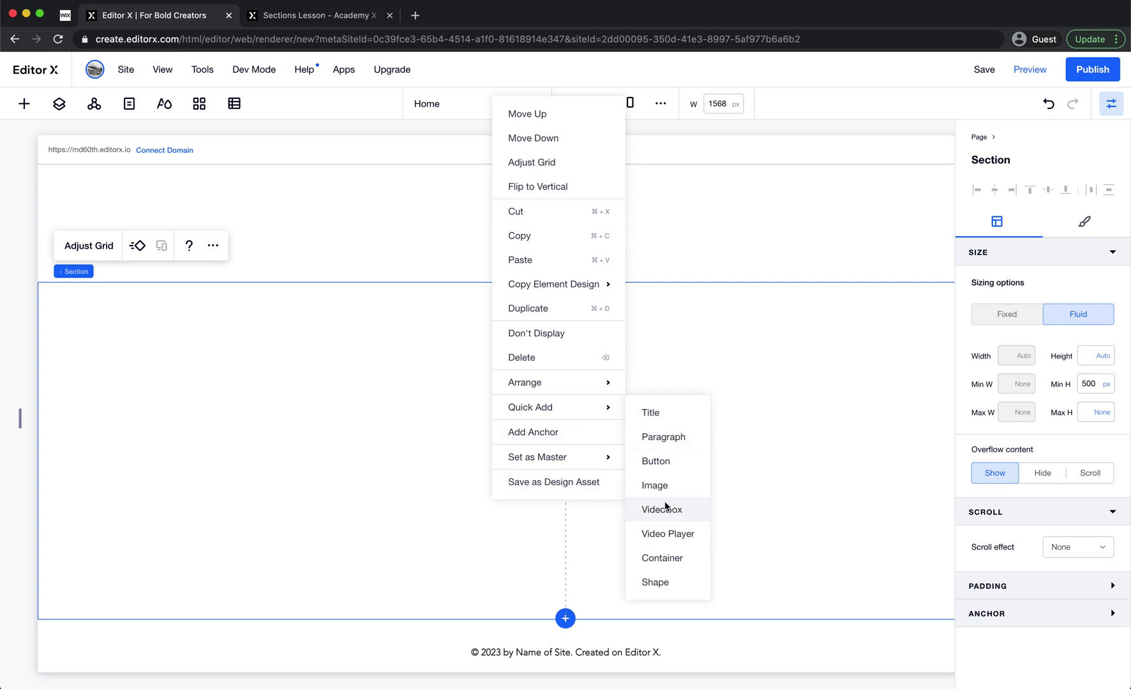
{"action": "left_click", "coordinate": [679, 489]}
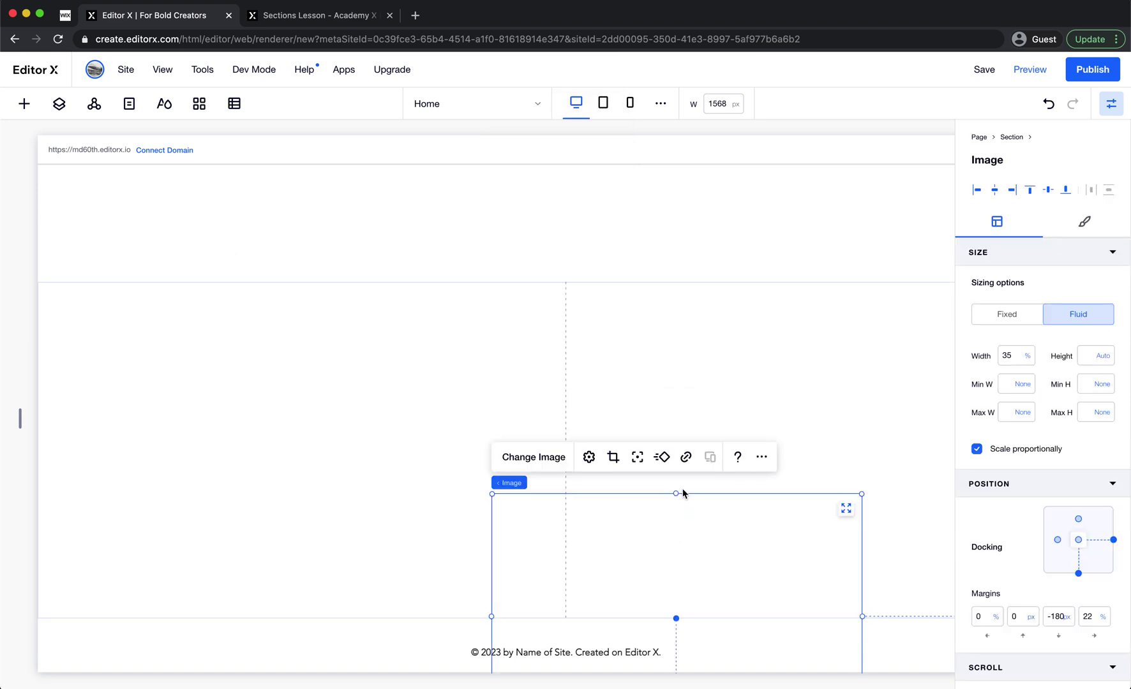
{"action": "left_click_drag", "start_coordinate": [665, 503], "coordinate": [748, 383]}
{"action": "left_click", "coordinate": [835, 336]}
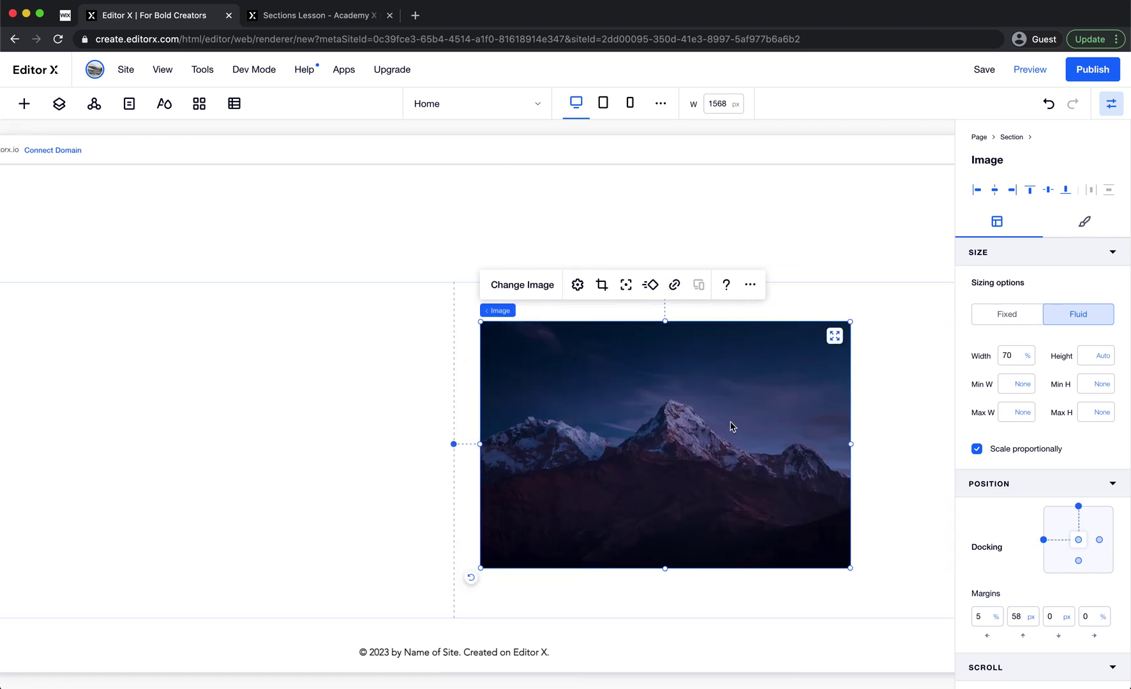
- Add a title to the new section's empty first column and place it near the upper part of the cell
{"action": "left_click", "coordinate": [360, 512]}
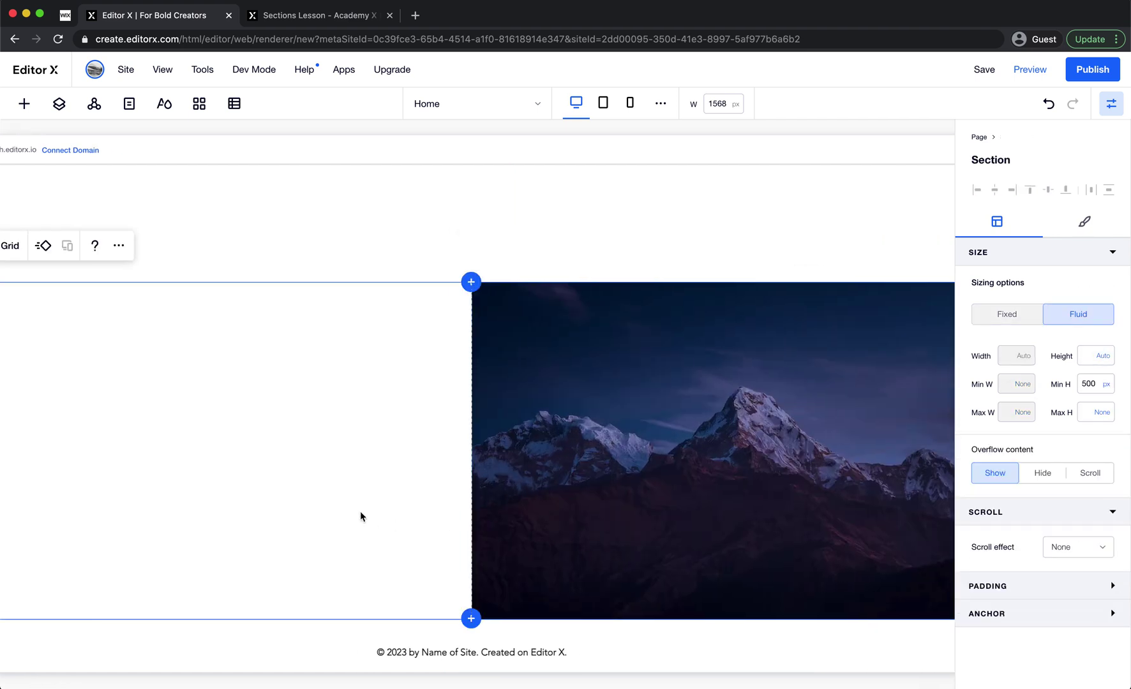
{"action": "right_click", "coordinate": [300, 407]}
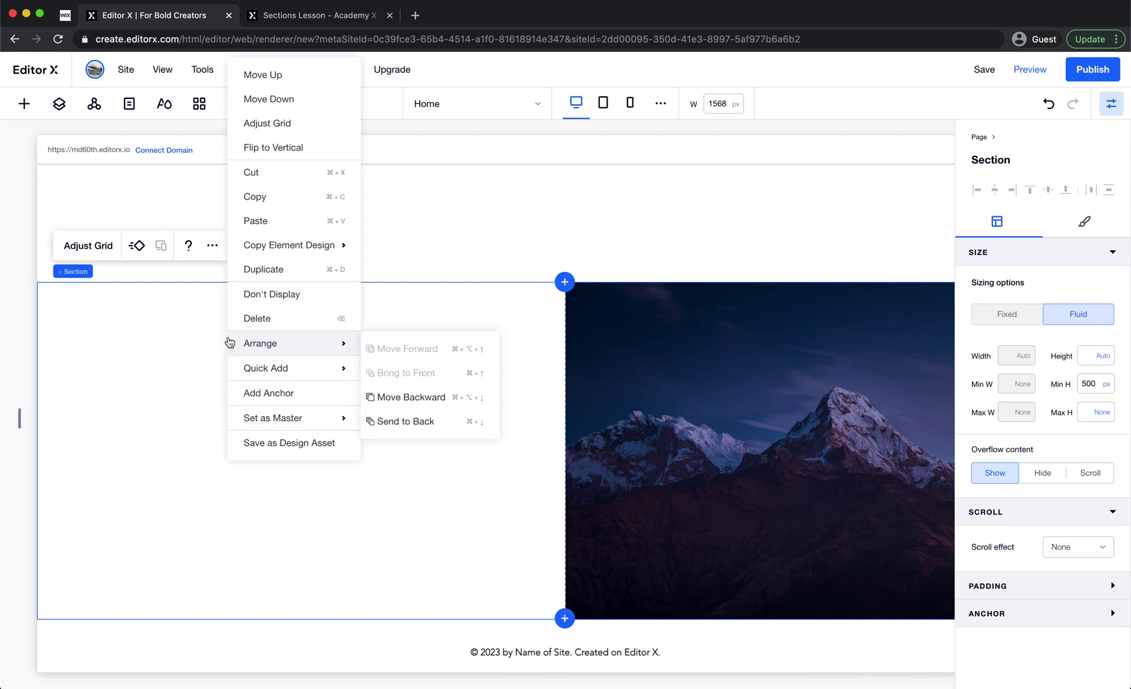
{"action": "mouse_move", "coordinate": [324, 370]}
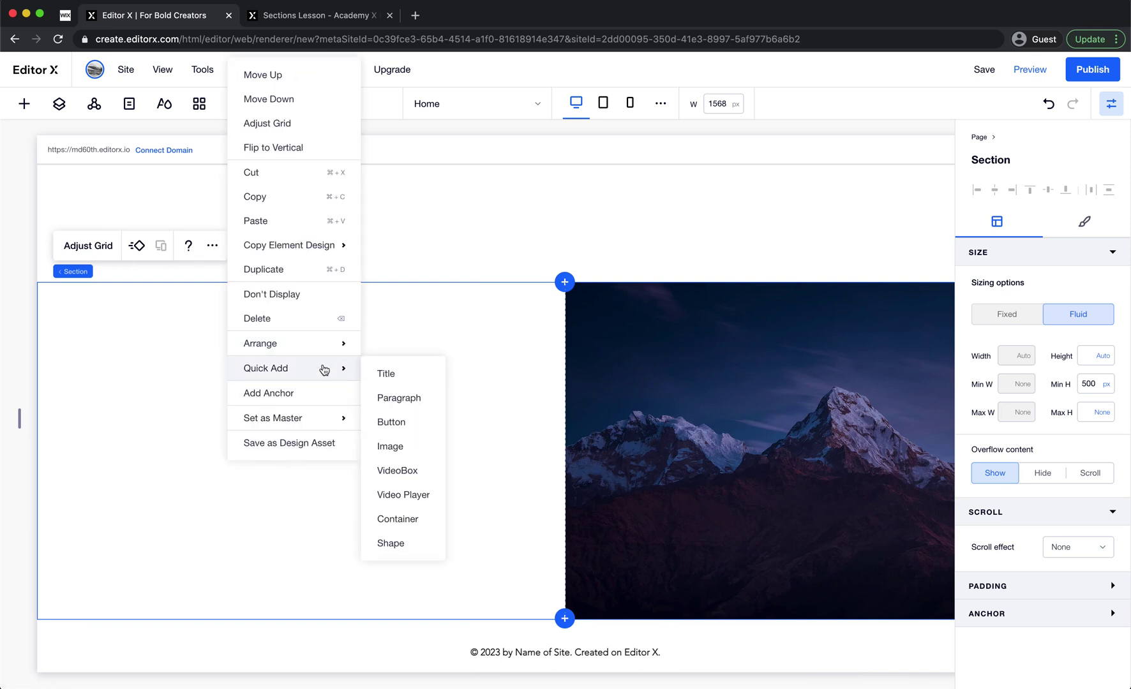
{"action": "left_click", "coordinate": [414, 380]}
{"action": "left_click_drag", "start_coordinate": [296, 355], "coordinate": [201, 362]}
- Add a paragraph aligned below the title and narrow it to fit within the first column
{"action": "right_click", "coordinate": [210, 424]}
{"action": "mouse_move", "coordinate": [270, 370]}
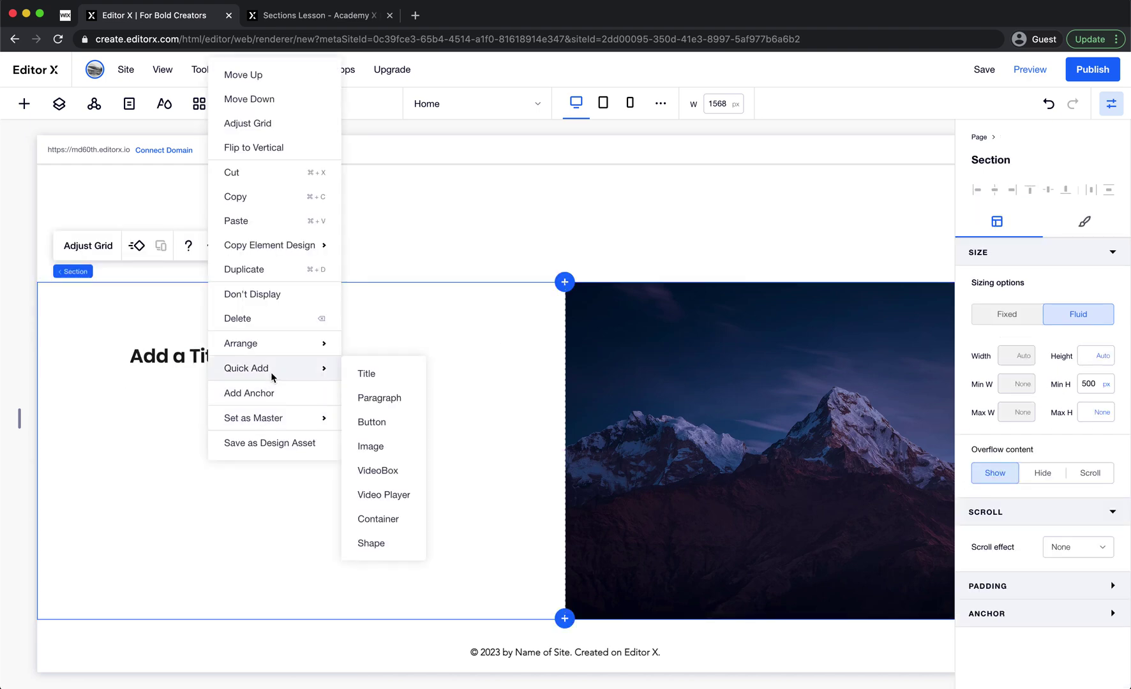
{"action": "left_click", "coordinate": [375, 396]}
{"action": "left_click_drag", "start_coordinate": [226, 428], "coordinate": [251, 399]}
{"action": "left_click_drag", "start_coordinate": [609, 400], "coordinate": [433, 397]}
{"action": "left_click", "coordinate": [439, 416]}
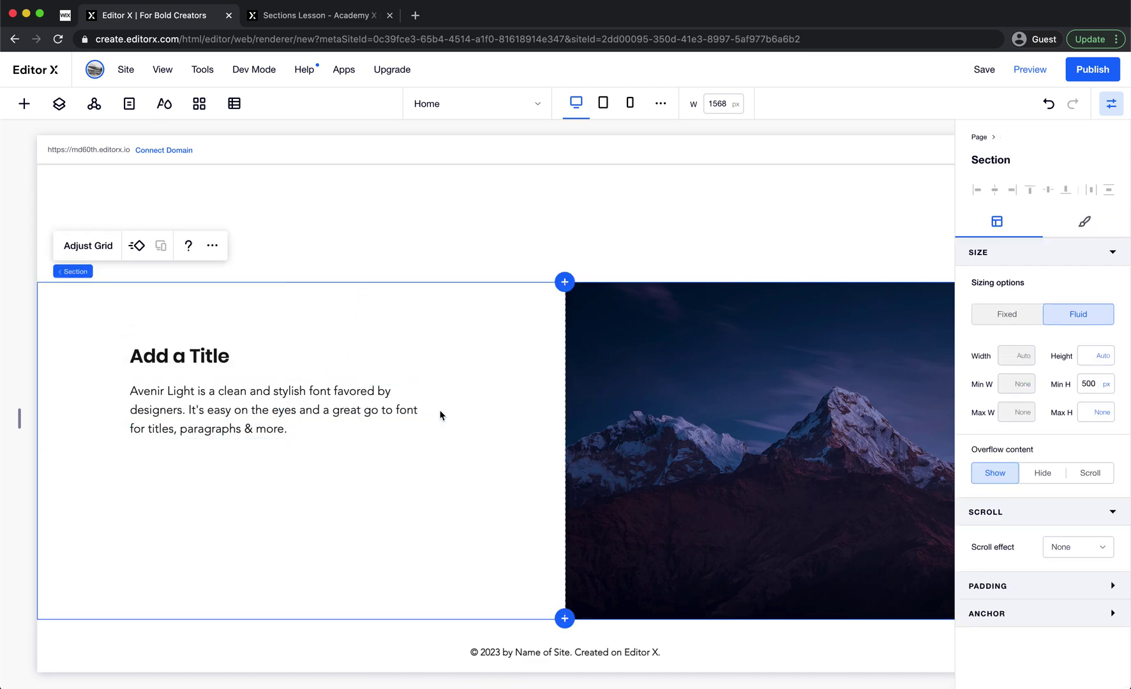
- Add a button to the section's first column and place it below the paragraph, aligned with the paragraph's starting edge
{"action": "right_click", "coordinate": [197, 554]}
{"action": "mouse_move", "coordinate": [322, 464]}
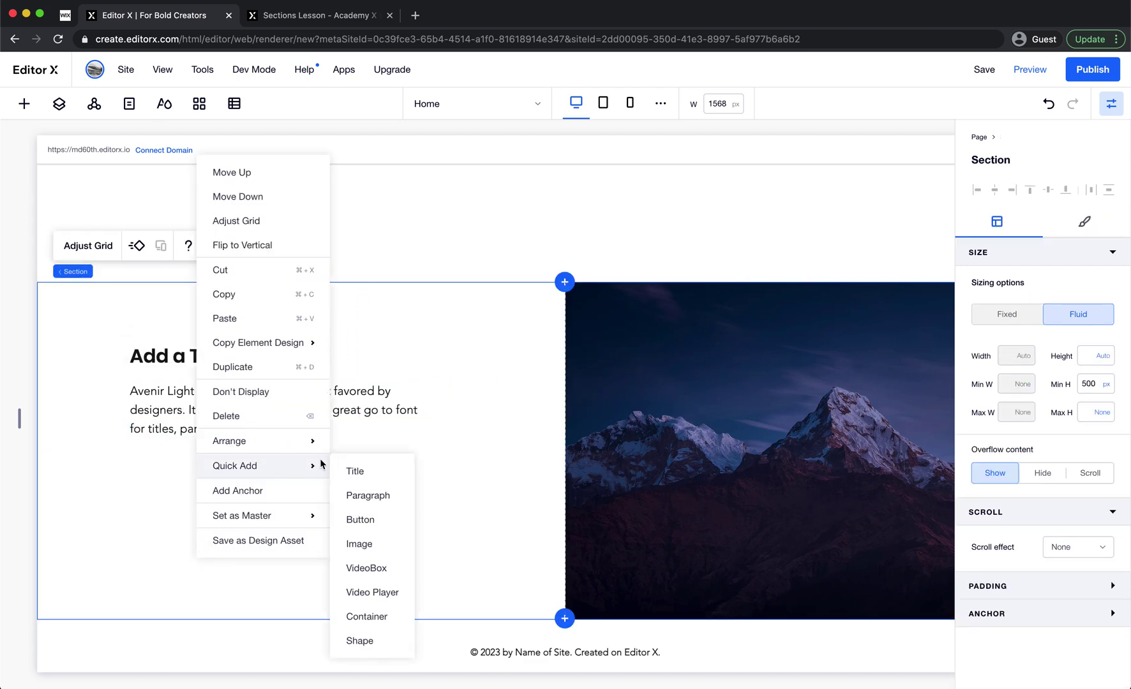
{"action": "left_click", "coordinate": [360, 520]}
{"action": "left_click_drag", "start_coordinate": [216, 559], "coordinate": [175, 476]}
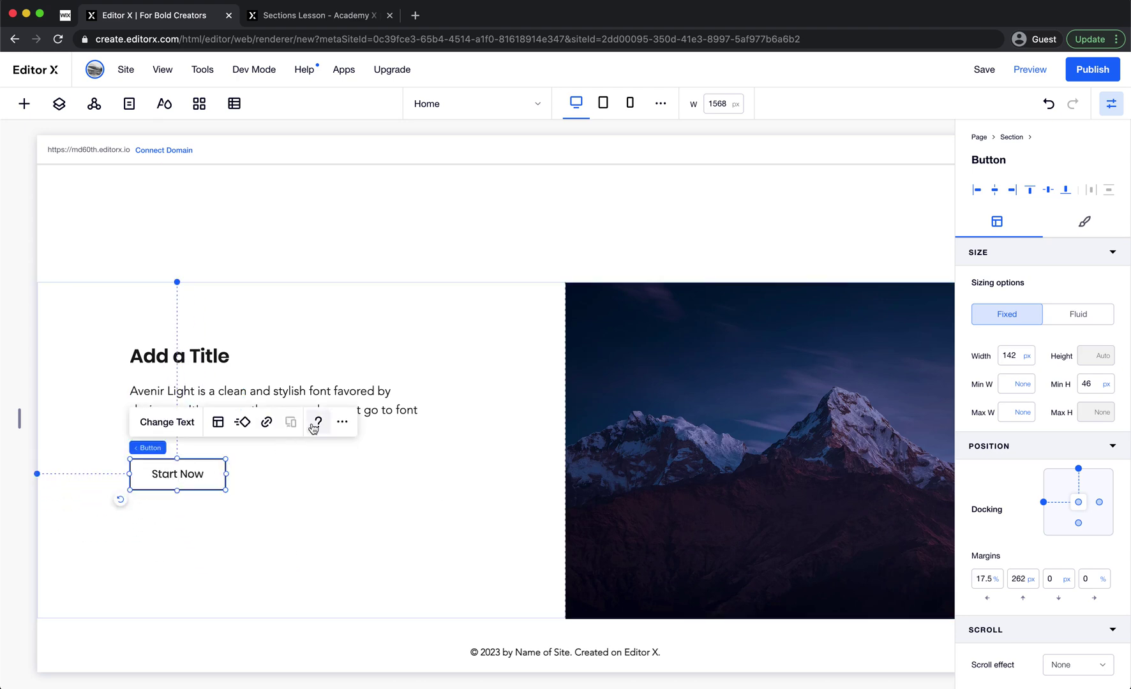
- Stack the title, paragraph and button together and center the stack horizontally and vertically within the first column
{"action": "left_click", "coordinate": [353, 409], "text": "shift"}
{"action": "left_click", "coordinate": [256, 360], "text": "shift"}
{"action": "left_click", "coordinate": [153, 307]}
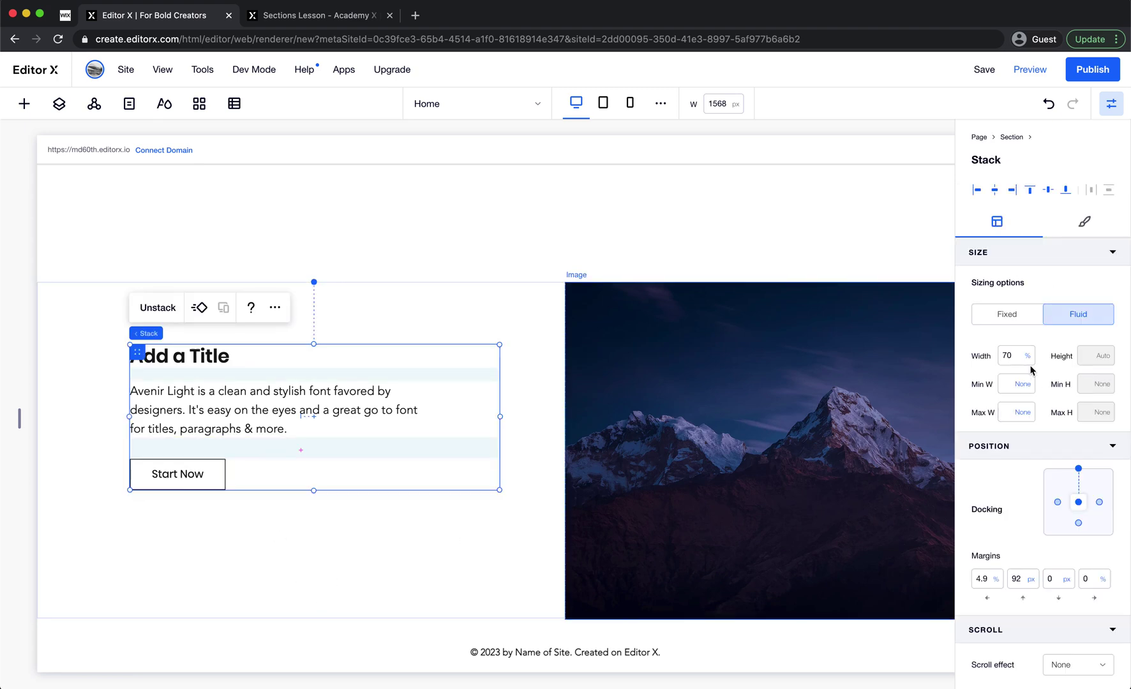
{"action": "left_click", "coordinate": [996, 192]}
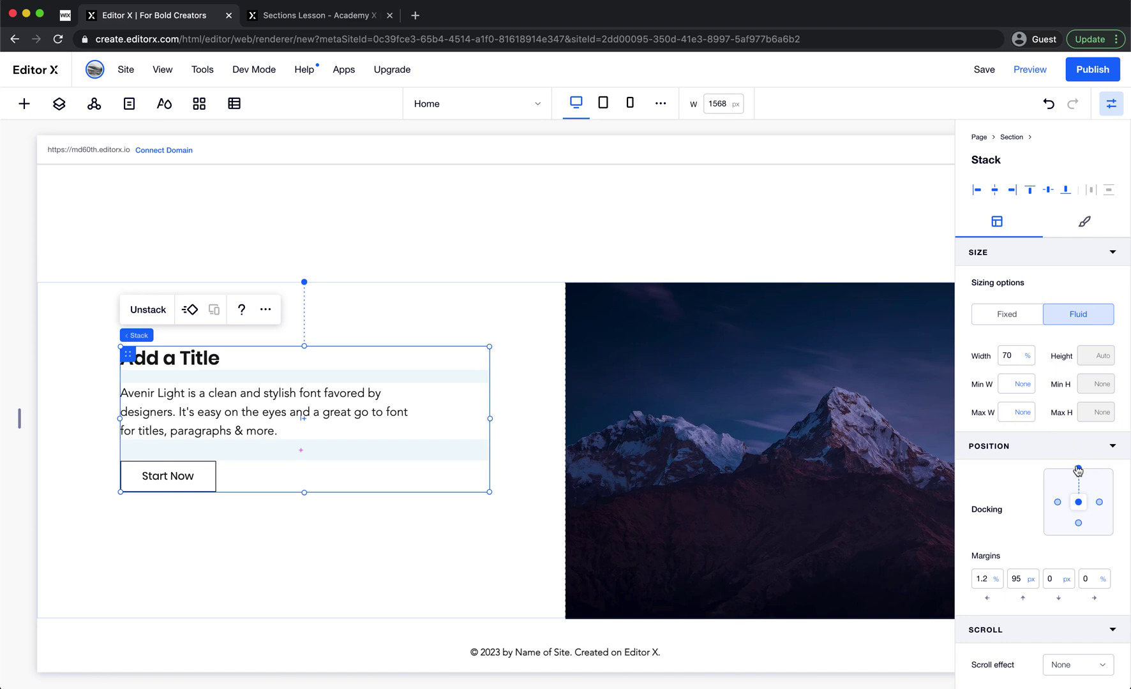
{"action": "left_click", "coordinate": [1051, 190]}
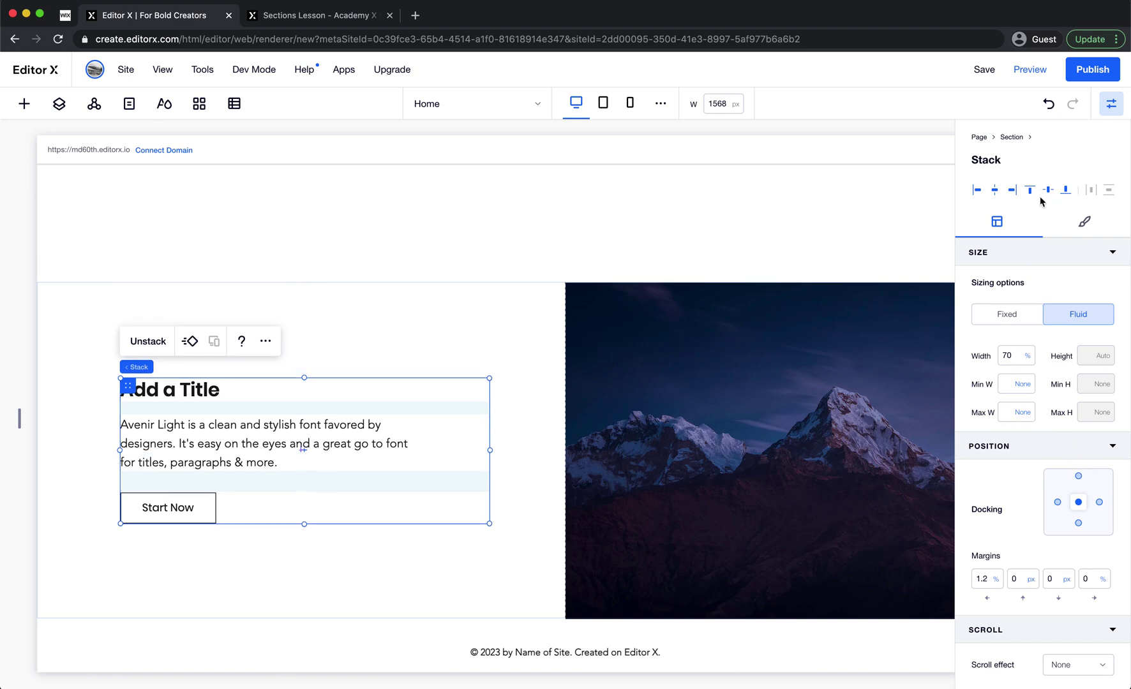
{"action": "left_click", "coordinate": [489, 301]}
- Look over the Adding sections part of the Sections Lesson page and return to the Editor X site
{"action": "left_click", "coordinate": [338, 16]}
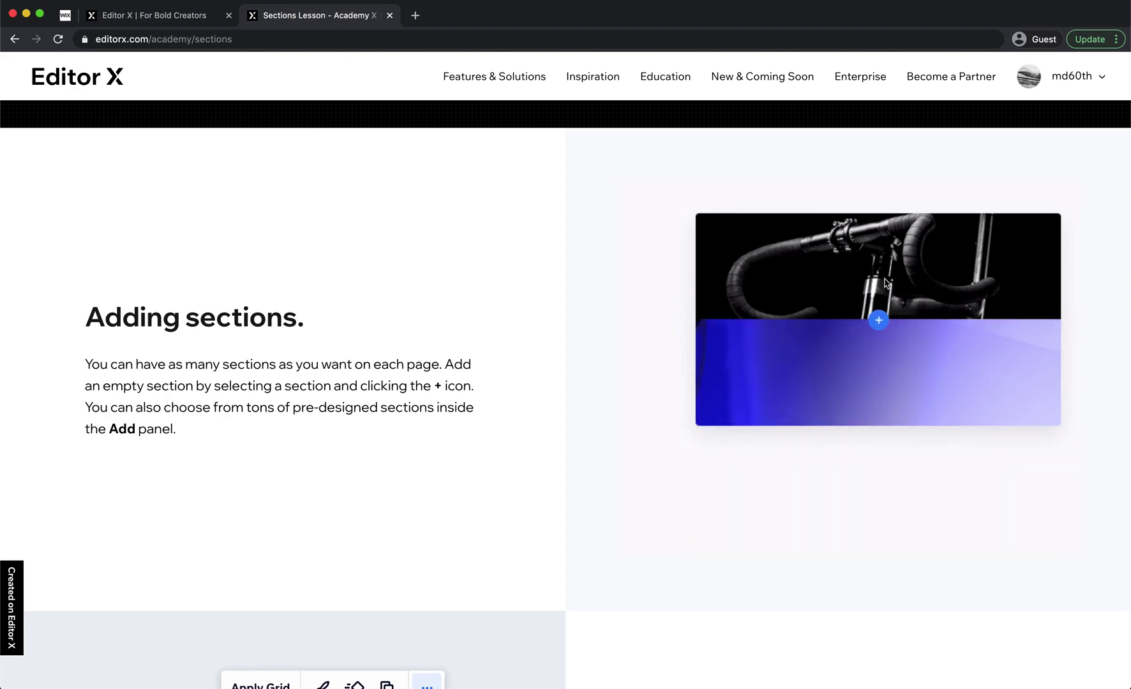
{"action": "scroll", "coordinate": [513, 258], "scroll_direction": "up", "scroll_amount": 2}
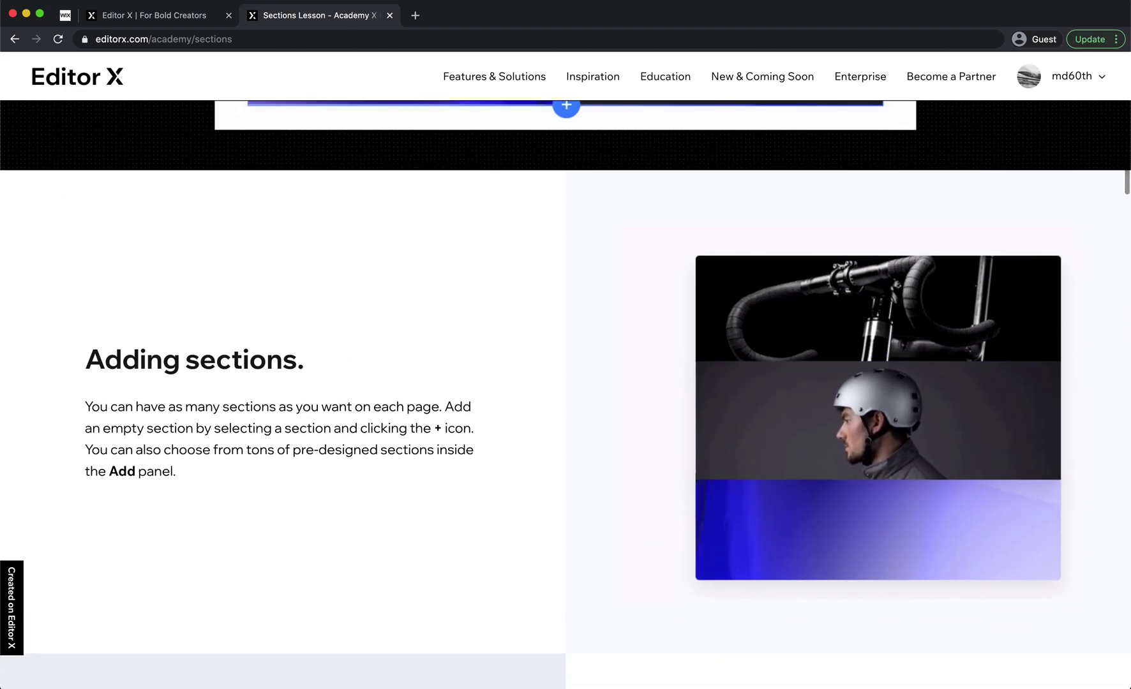
{"action": "left_click", "coordinate": [189, 20]}
- Set the mountain image's margins to 100 px on all four sides
{"action": "left_click", "coordinate": [713, 393]}
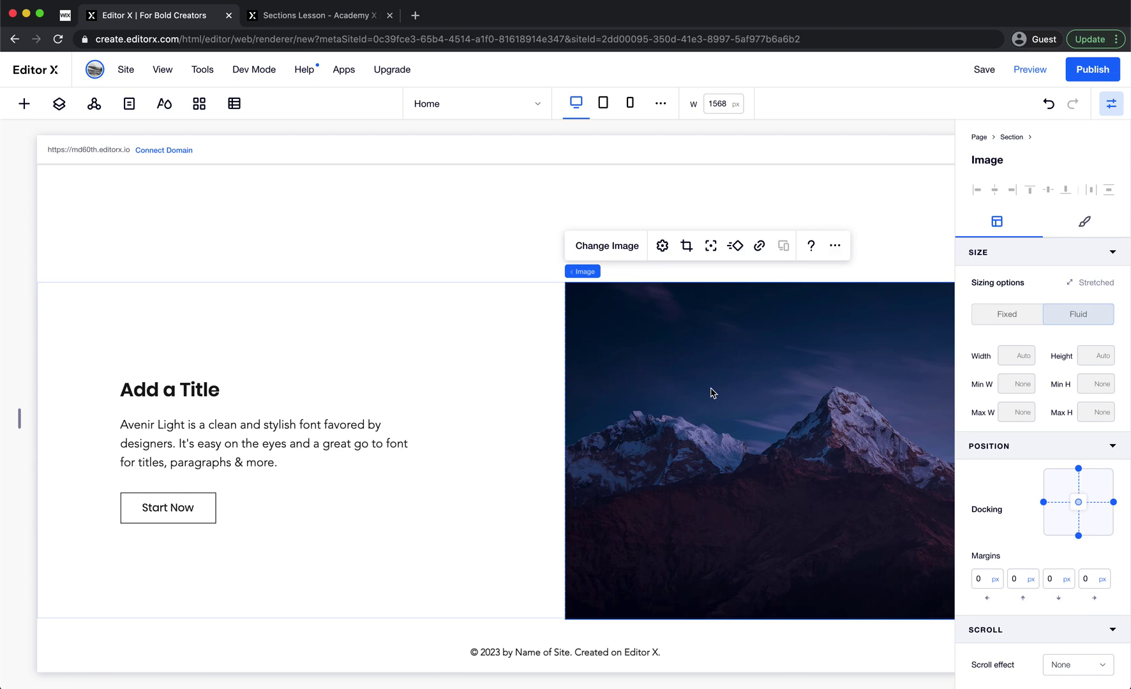
{"action": "scroll", "coordinate": [713, 392], "scroll_direction": "right", "scroll_amount": 2}
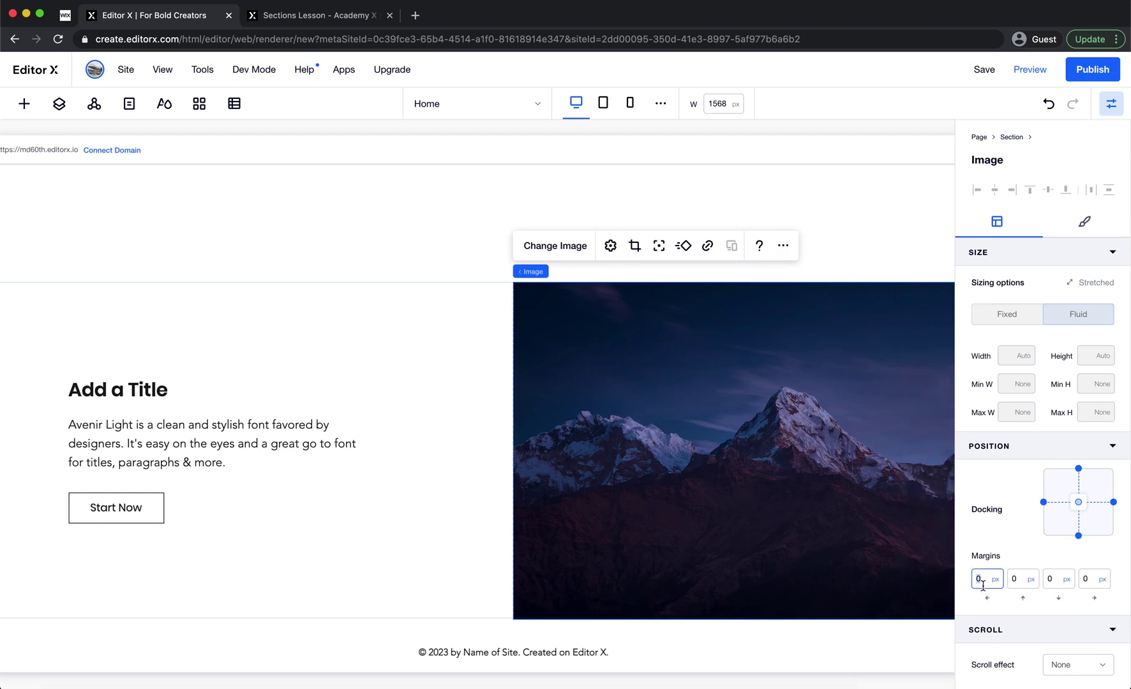
{"action": "type", "text": "100"}
{"action": "key", "text": "Tab"}
{"action": "type", "text": "100"}
{"action": "key", "text": "Tab"}
{"action": "type", "text": "100"}
{"action": "key", "text": "Tab"}
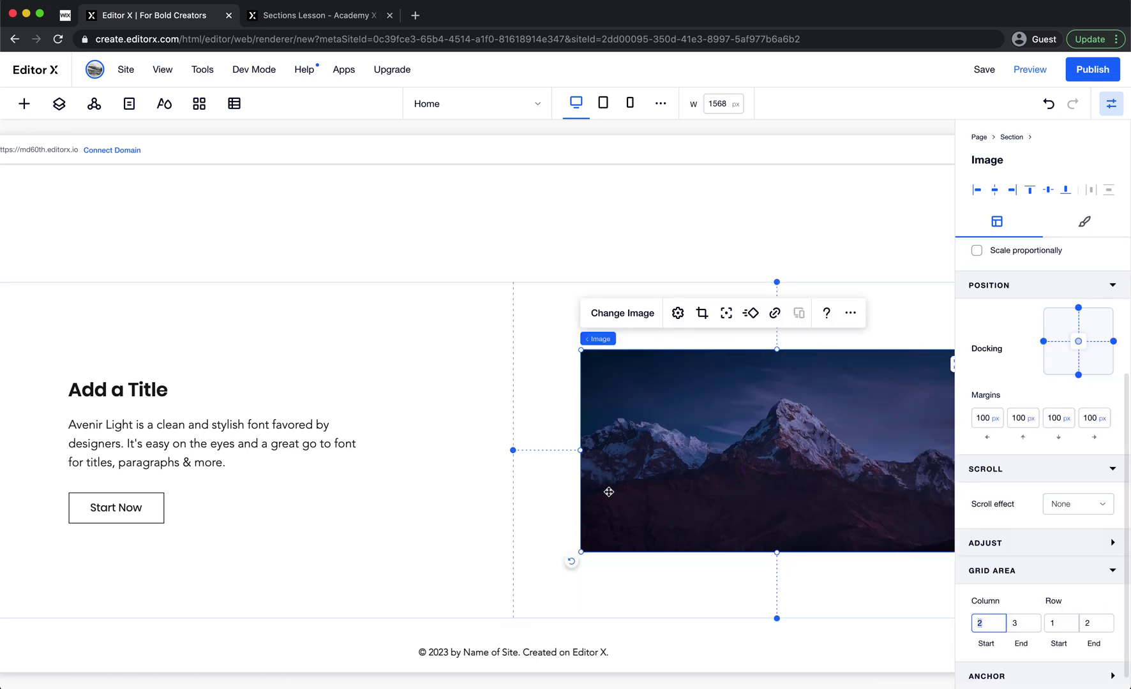
- Add a container to the section's second column and stretch it to fill the whole cell
{"action": "left_click", "coordinate": [545, 487]}
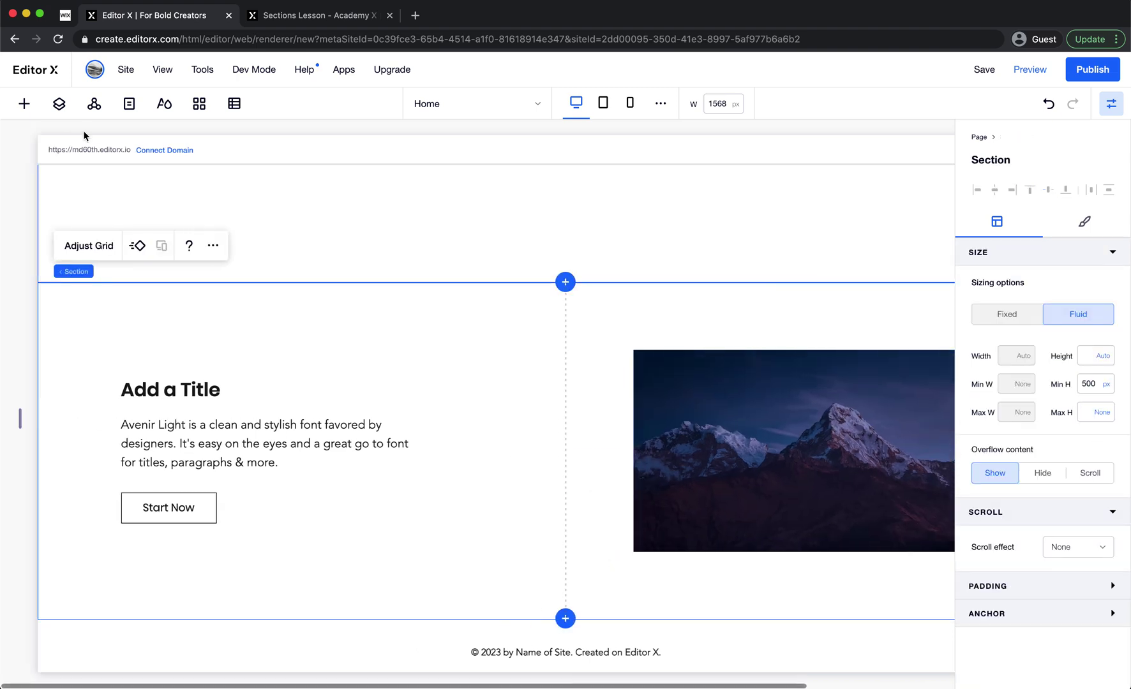
{"action": "left_click", "coordinate": [25, 103]}
{"action": "left_click_drag", "start_coordinate": [243, 348], "coordinate": [728, 383]}
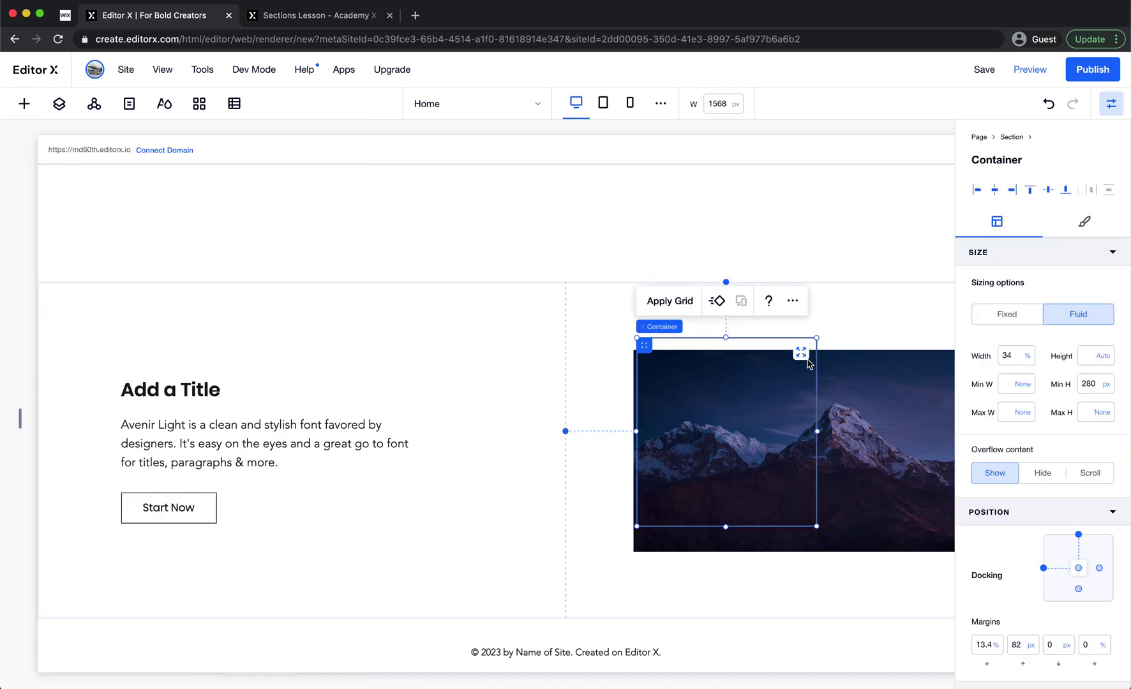
- Fill the container with light grey #E8EAED at 100% opacity and set its border width to 0 px
{"action": "left_click", "coordinate": [1085, 221]}
{"action": "left_click", "coordinate": [1016, 312]}
{"action": "left_click", "coordinate": [1034, 386]}
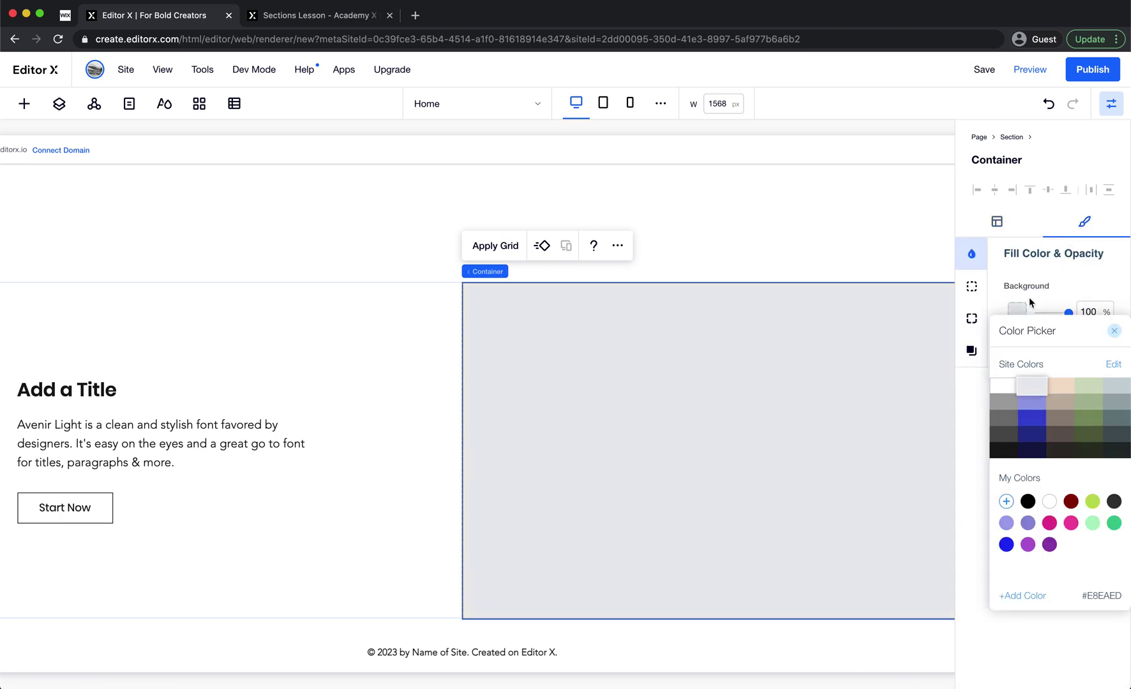
{"action": "left_click", "coordinate": [1043, 290]}
{"action": "left_click_drag", "start_coordinate": [1012, 376], "coordinate": [997, 379]}
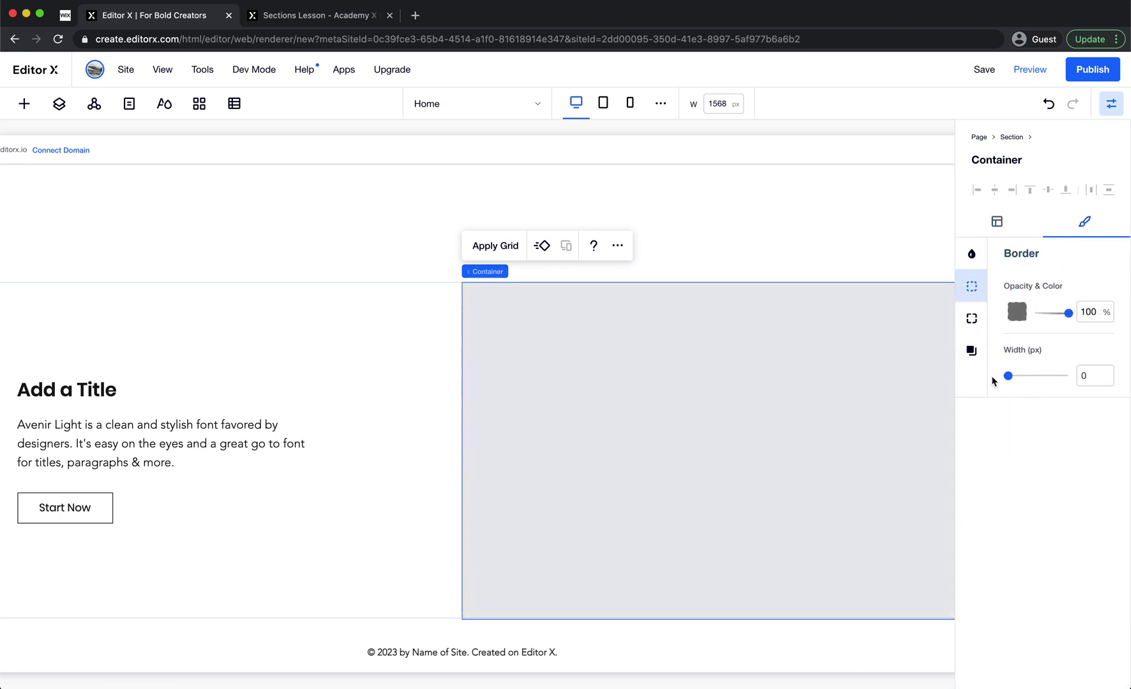
- Send the grey container to the back, behind the mountain image, and hide the element settings
{"action": "right_click", "coordinate": [666, 356]}
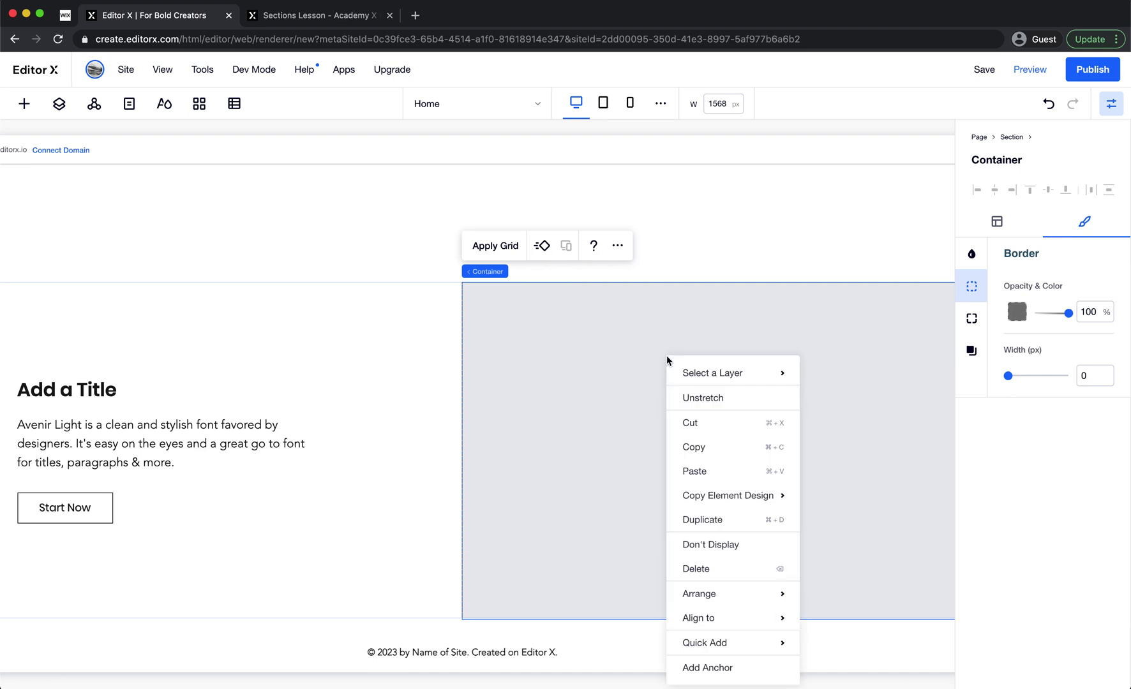
{"action": "mouse_move", "coordinate": [736, 600]}
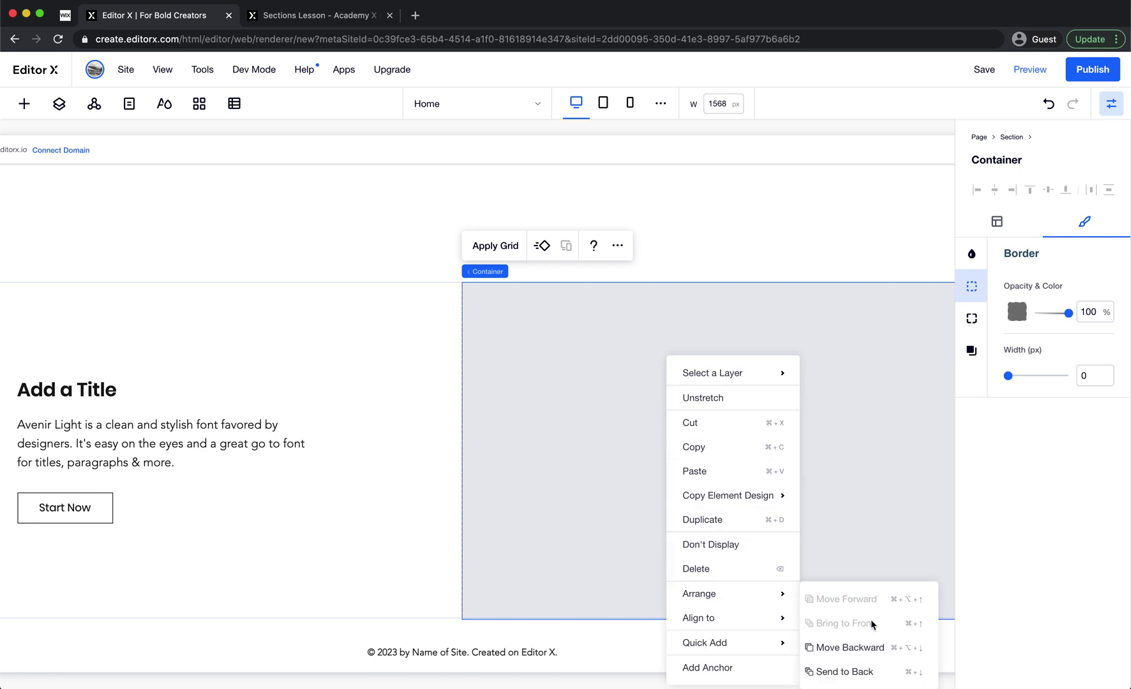
{"action": "left_click", "coordinate": [887, 673]}
{"action": "left_click", "coordinate": [435, 516]}
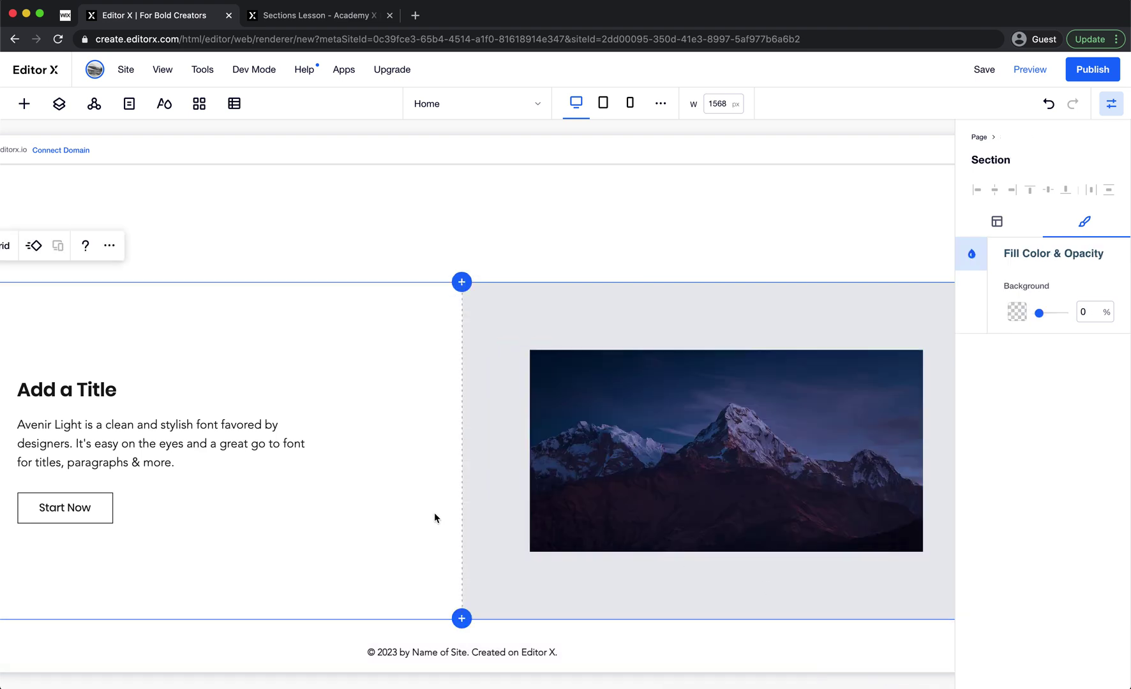
{"action": "left_click", "coordinate": [1109, 101]}
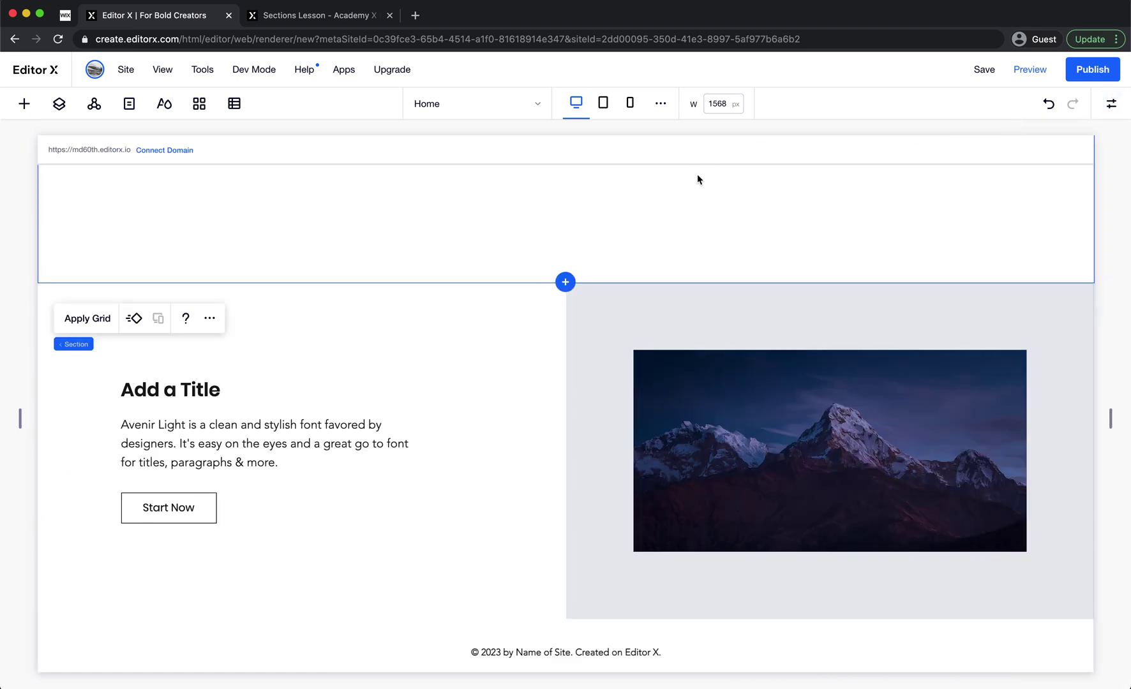
- Read the Moving sections part of the Sections Lesson page about reordering sections
{"action": "left_click", "coordinate": [323, 16]}
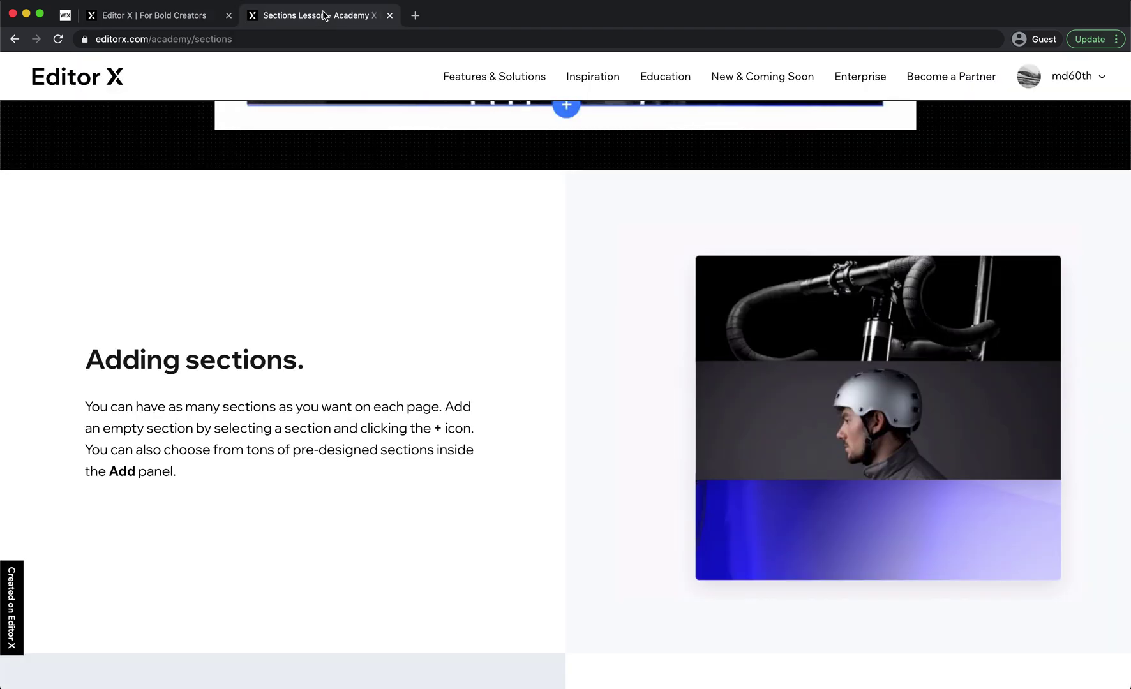
{"action": "left_click", "coordinate": [204, 15]}
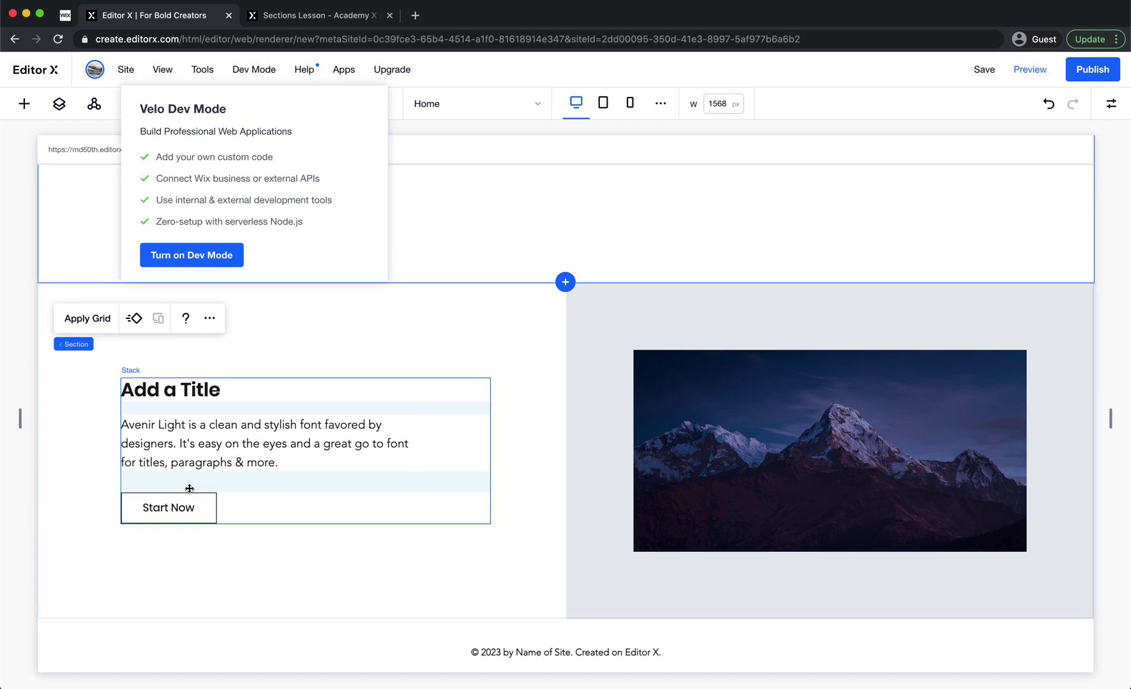
{"action": "left_click", "coordinate": [376, 16]}
{"action": "scroll", "coordinate": [638, 345], "scroll_direction": "down", "scroll_amount": 10}
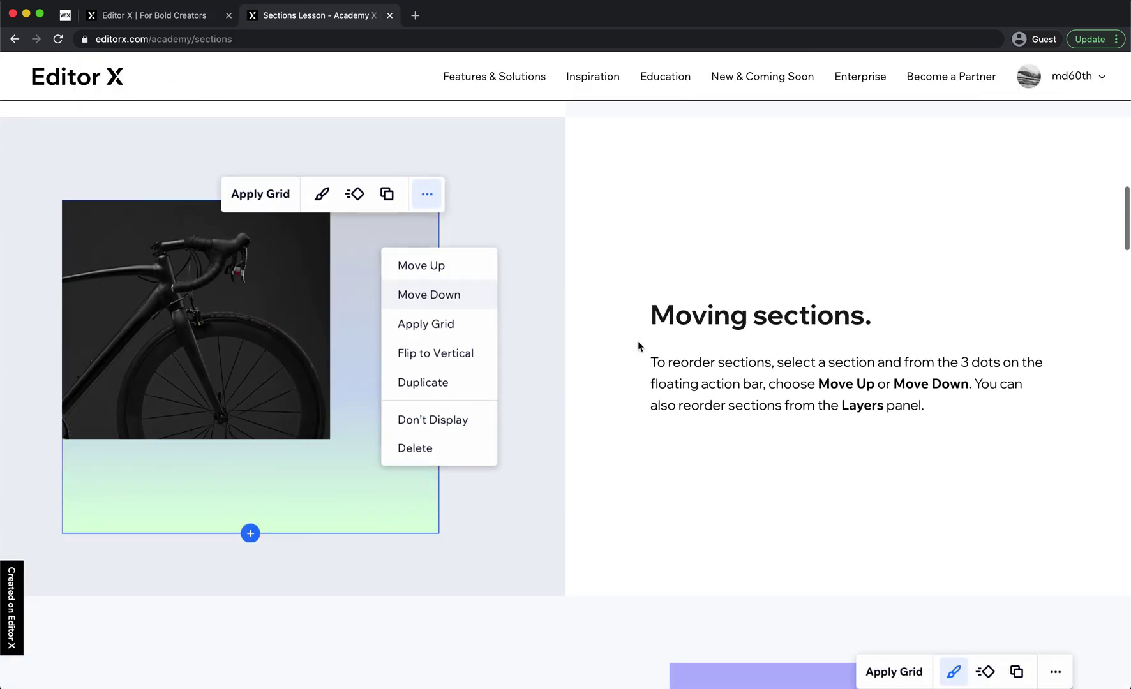
{"action": "left_click_drag", "start_coordinate": [665, 310], "coordinate": [987, 354]}
{"action": "left_click_drag", "start_coordinate": [666, 362], "coordinate": [806, 369]}
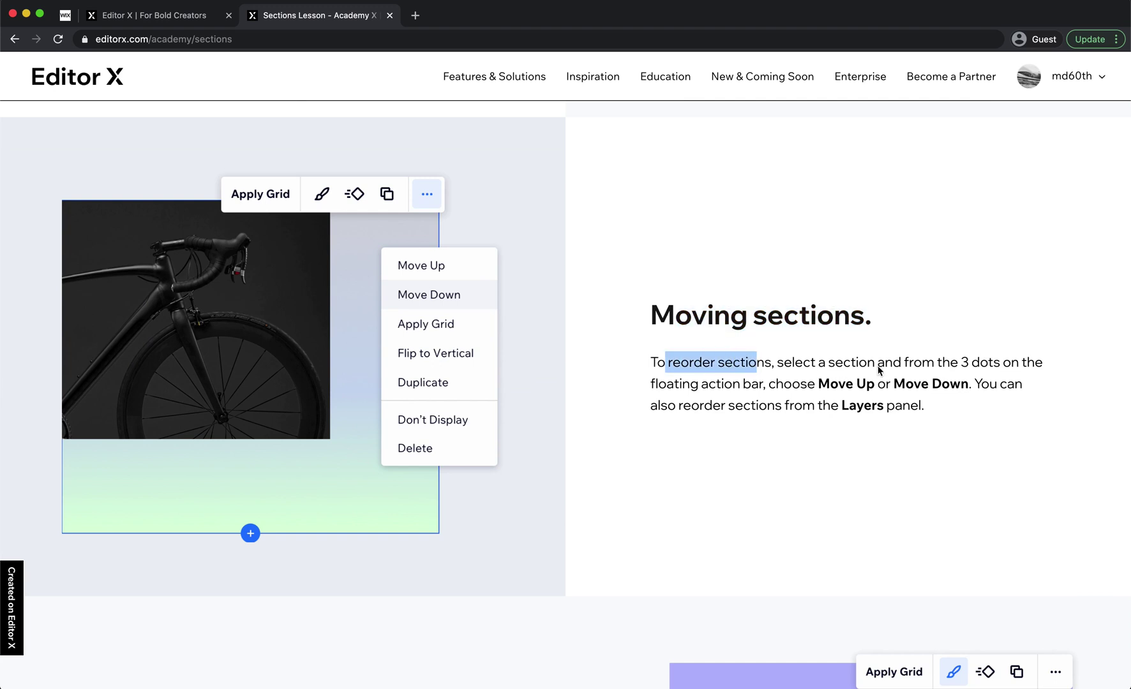
{"action": "left_click_drag", "start_coordinate": [876, 363], "coordinate": [869, 408]}
- Return to the Editor X site and move the two-column section up above the blank section
{"action": "left_click", "coordinate": [181, 9]}
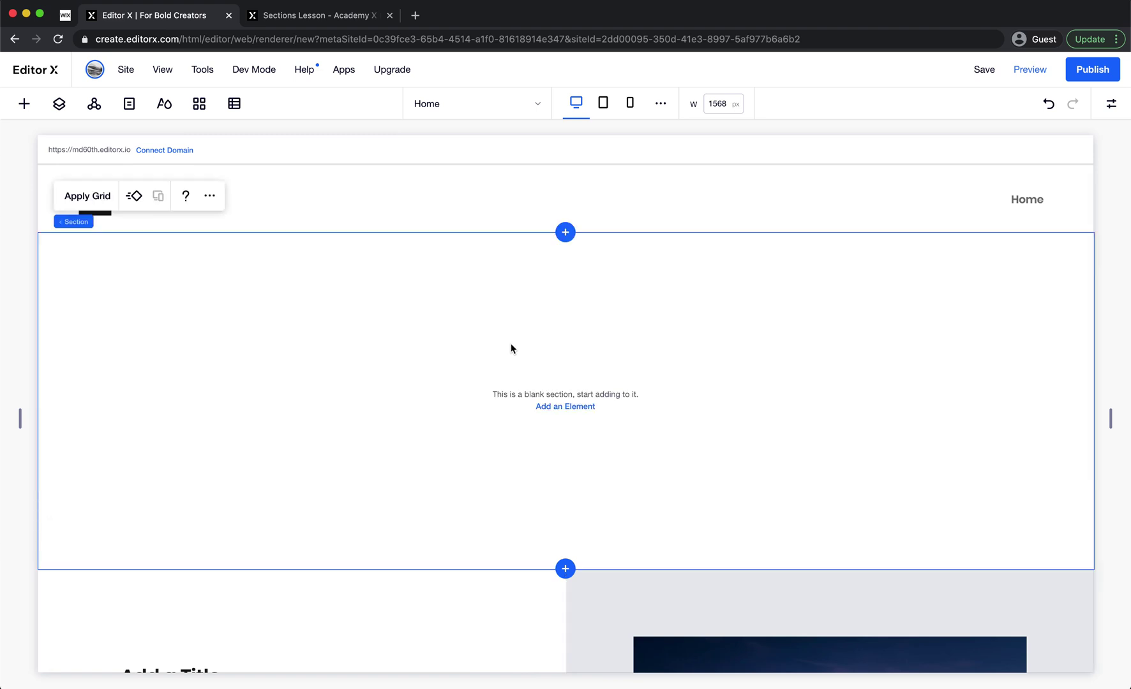
{"action": "scroll", "coordinate": [509, 348], "scroll_direction": "down", "scroll_amount": 3}
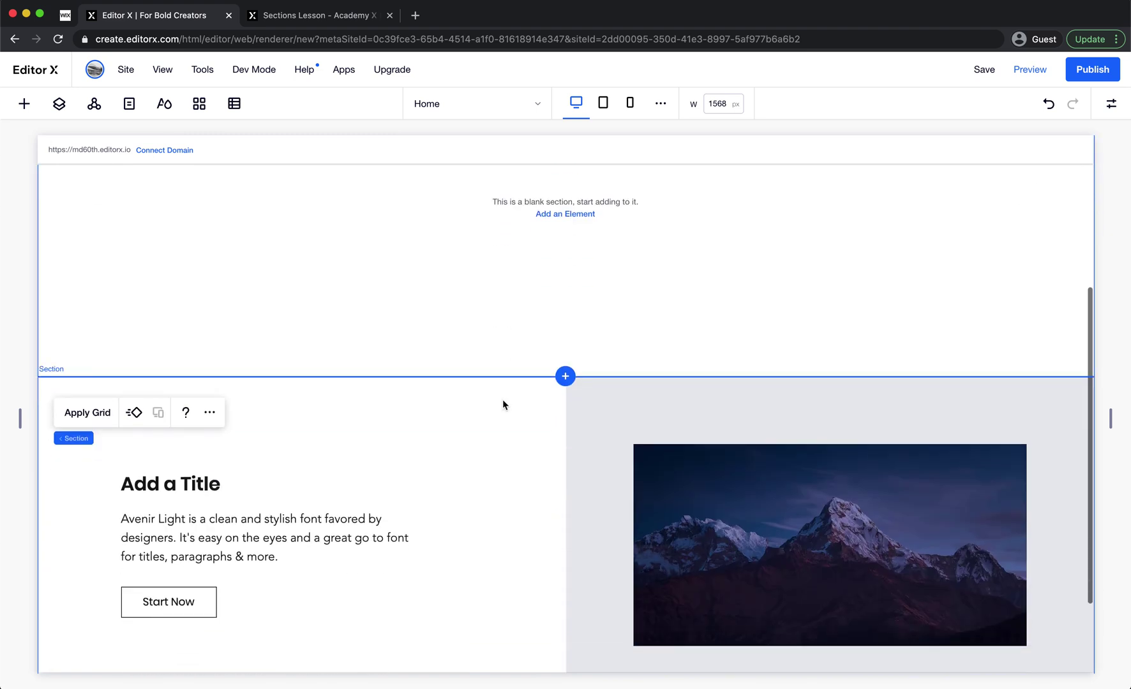
{"action": "left_click", "coordinate": [503, 404]}
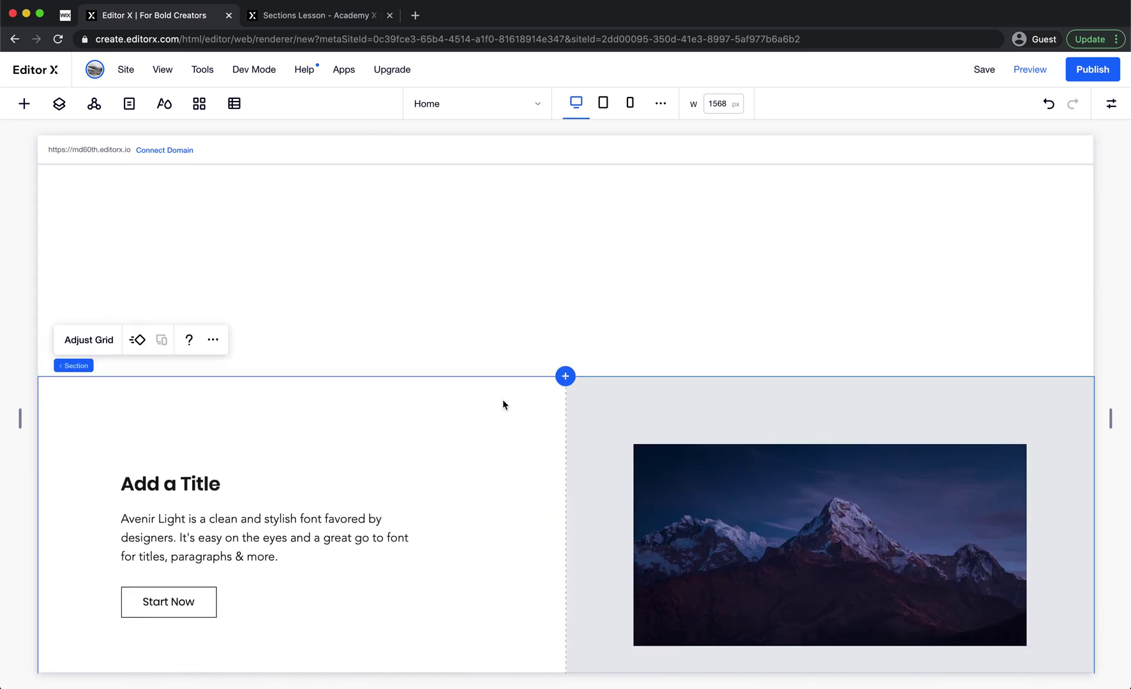
{"action": "left_click", "coordinate": [212, 340]}
{"action": "left_click", "coordinate": [248, 74]}
- Fill the blank section's background with the light beige site color at 100% opacity
{"action": "scroll", "coordinate": [486, 480], "scroll_direction": "down", "scroll_amount": 5}
{"action": "left_click", "coordinate": [485, 479]}
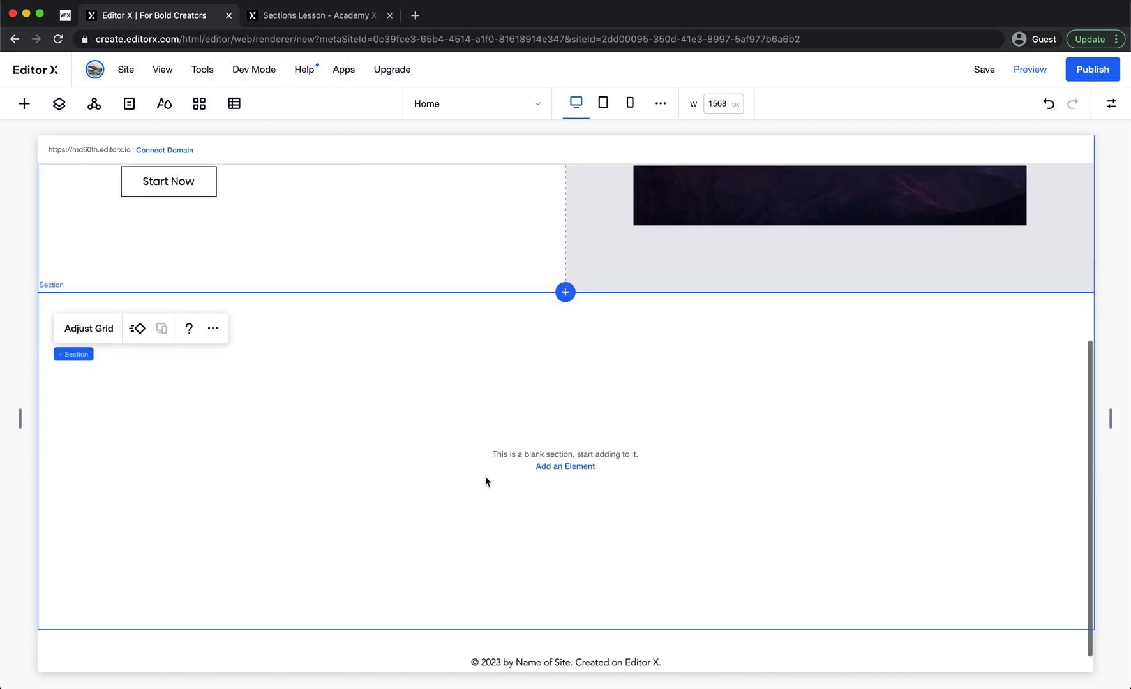
{"action": "scroll", "coordinate": [477, 454], "scroll_direction": "up", "scroll_amount": 1}
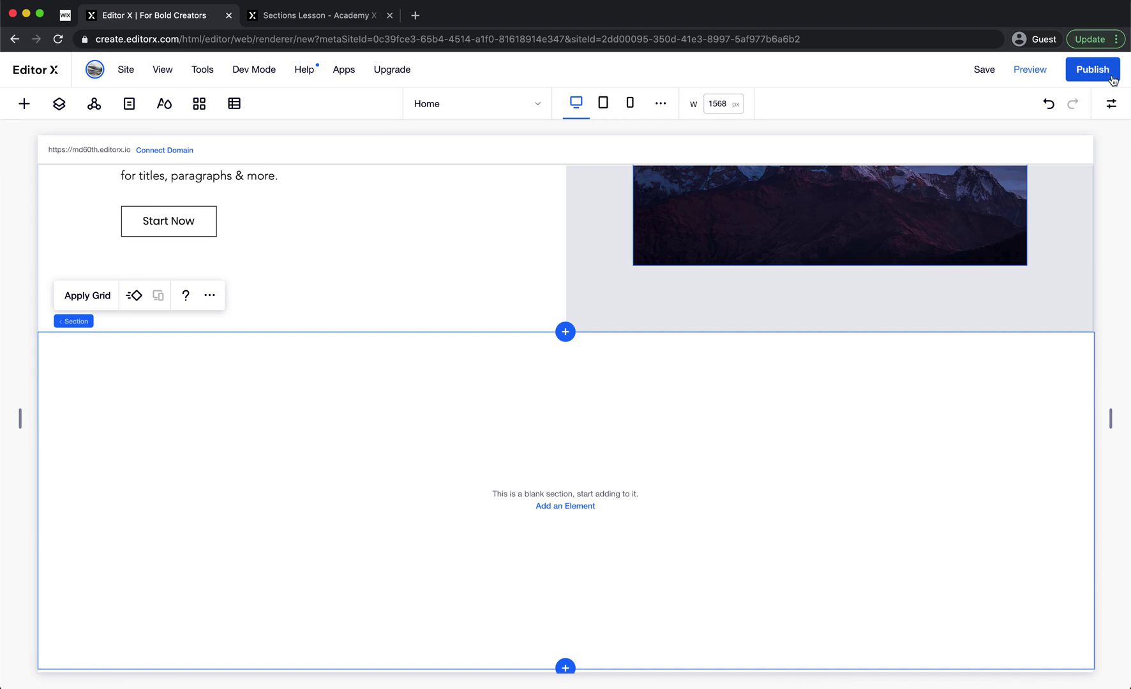
{"action": "left_click", "coordinate": [1112, 104]}
{"action": "left_click", "coordinate": [1095, 222]}
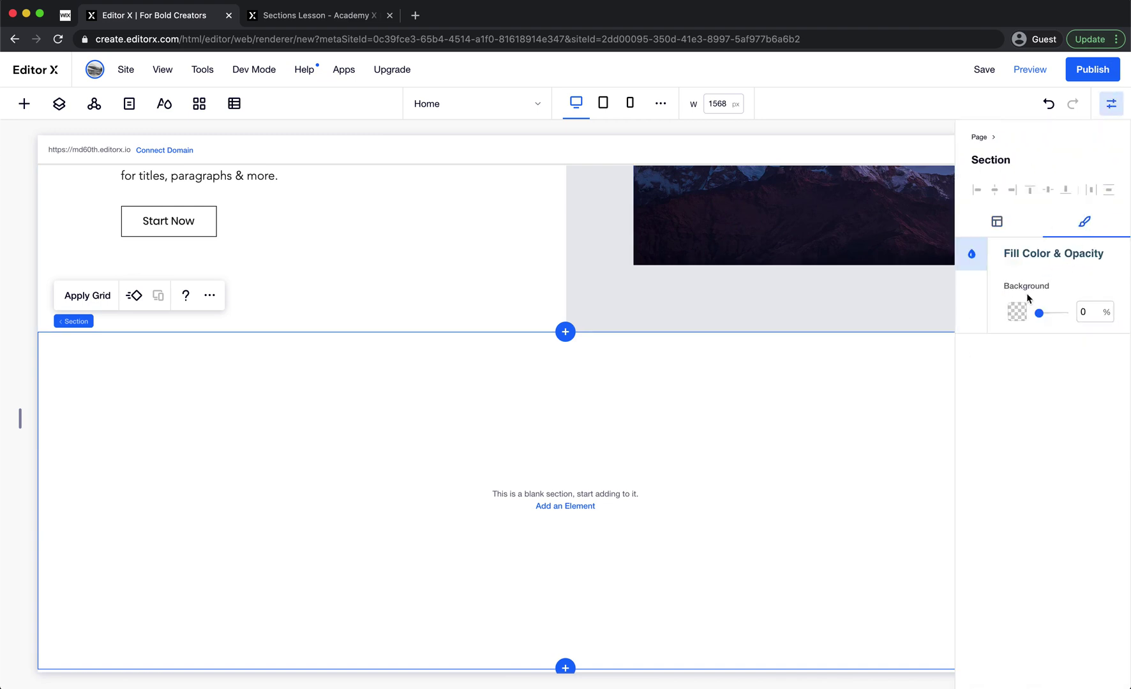
{"action": "left_click", "coordinate": [1019, 307]}
{"action": "left_click", "coordinate": [1060, 376]}
{"action": "left_click", "coordinate": [828, 424]}
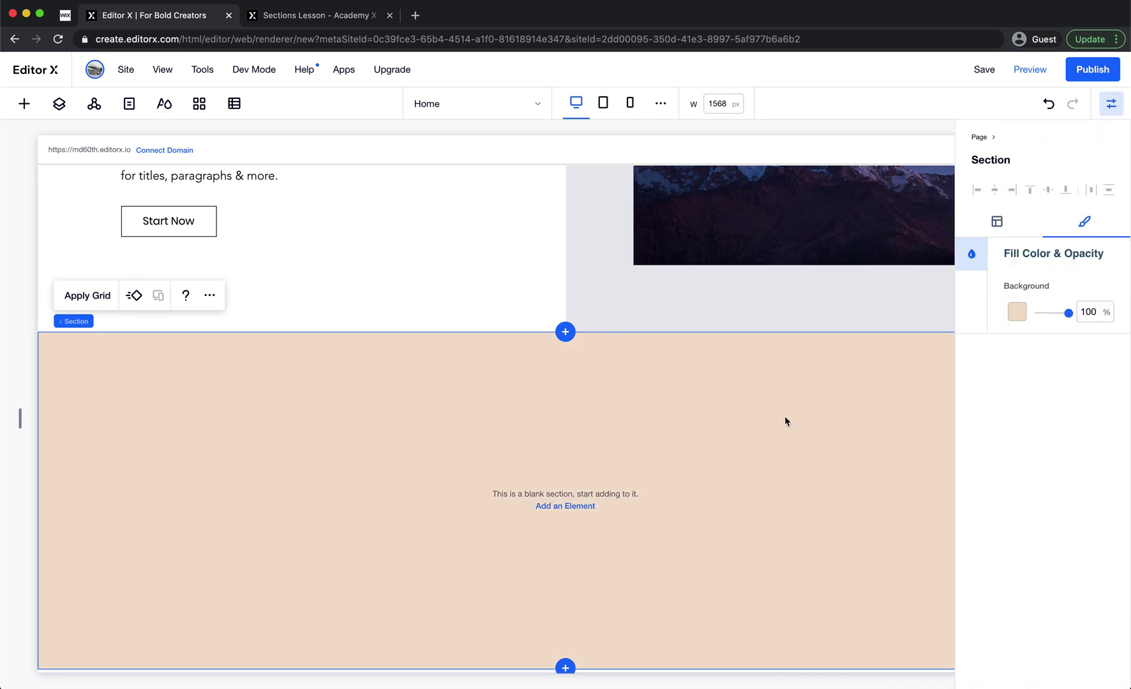
- Move the two-column section down below the beige section using the page's layer list
{"action": "left_click", "coordinate": [463, 283]}
{"action": "scroll", "coordinate": [464, 288], "scroll_direction": "up", "scroll_amount": 5}
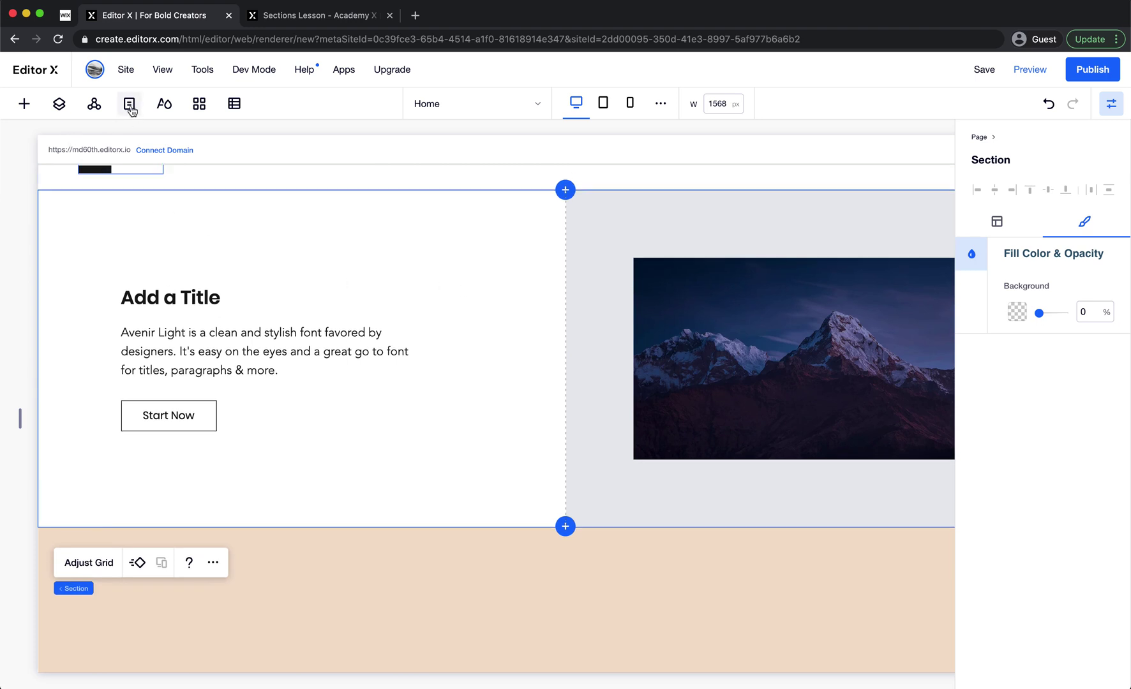
{"action": "left_click", "coordinate": [58, 104]}
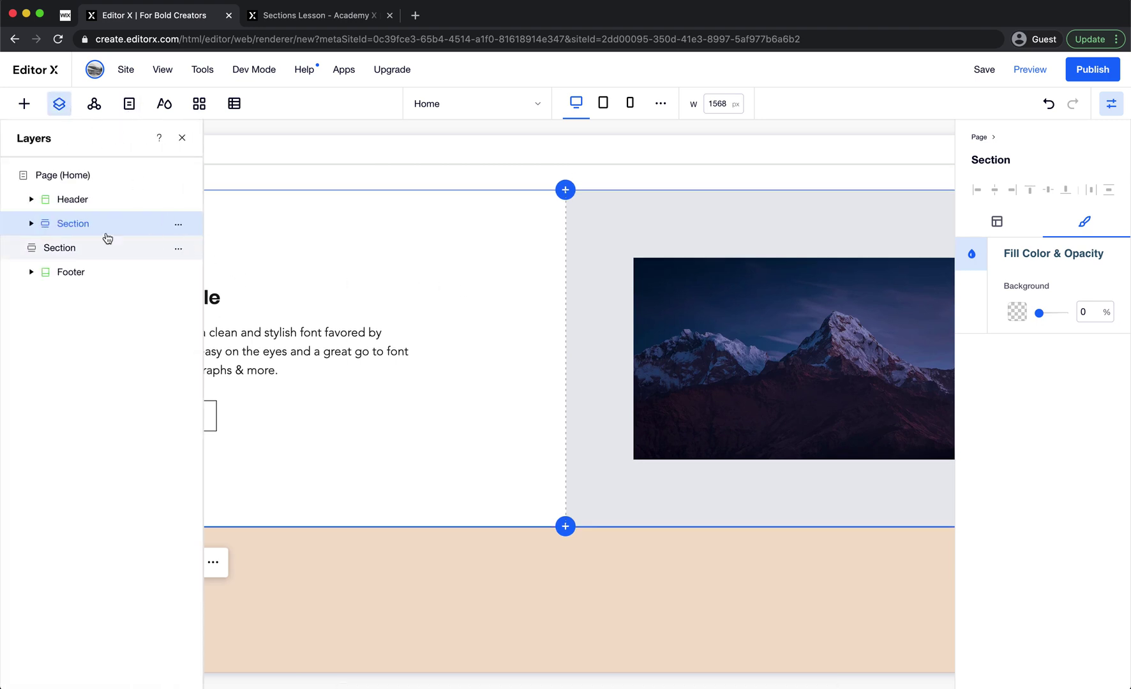
{"action": "left_click", "coordinate": [179, 225]}
{"action": "left_click", "coordinate": [230, 265]}
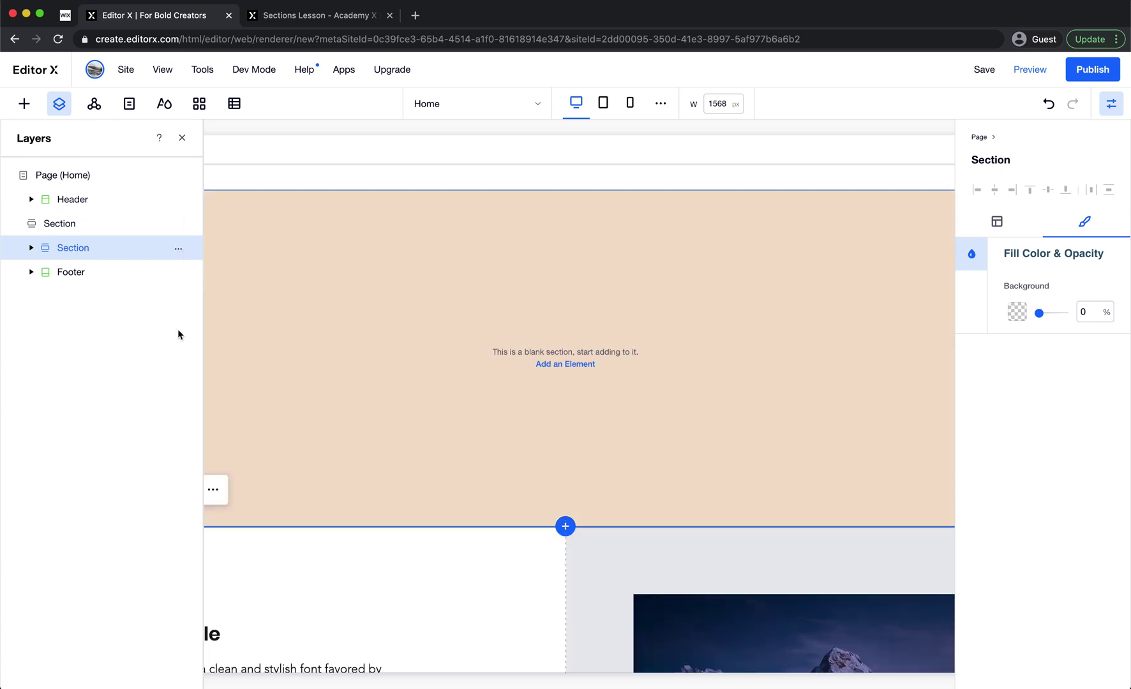
- Move the two-column section back up above the beige section in the layer list and close the list
{"action": "left_click", "coordinate": [183, 250]}
{"action": "left_click", "coordinate": [227, 262]}
{"action": "left_click", "coordinate": [400, 336]}
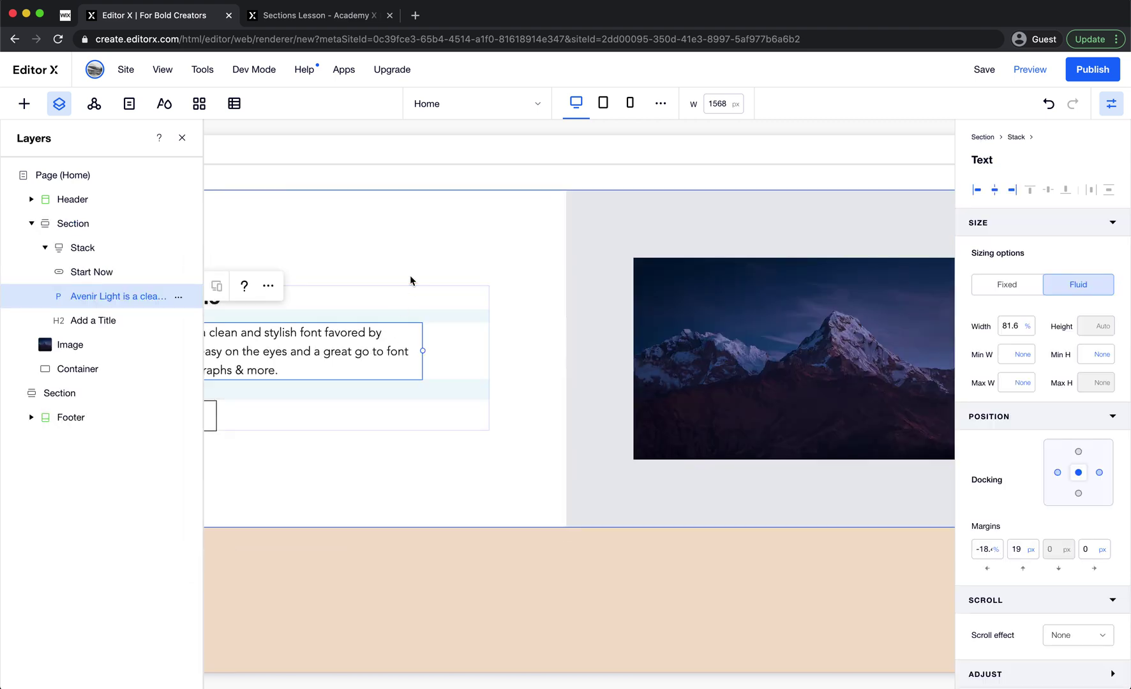
{"action": "left_click", "coordinate": [409, 276]}
{"action": "left_click", "coordinate": [183, 137]}
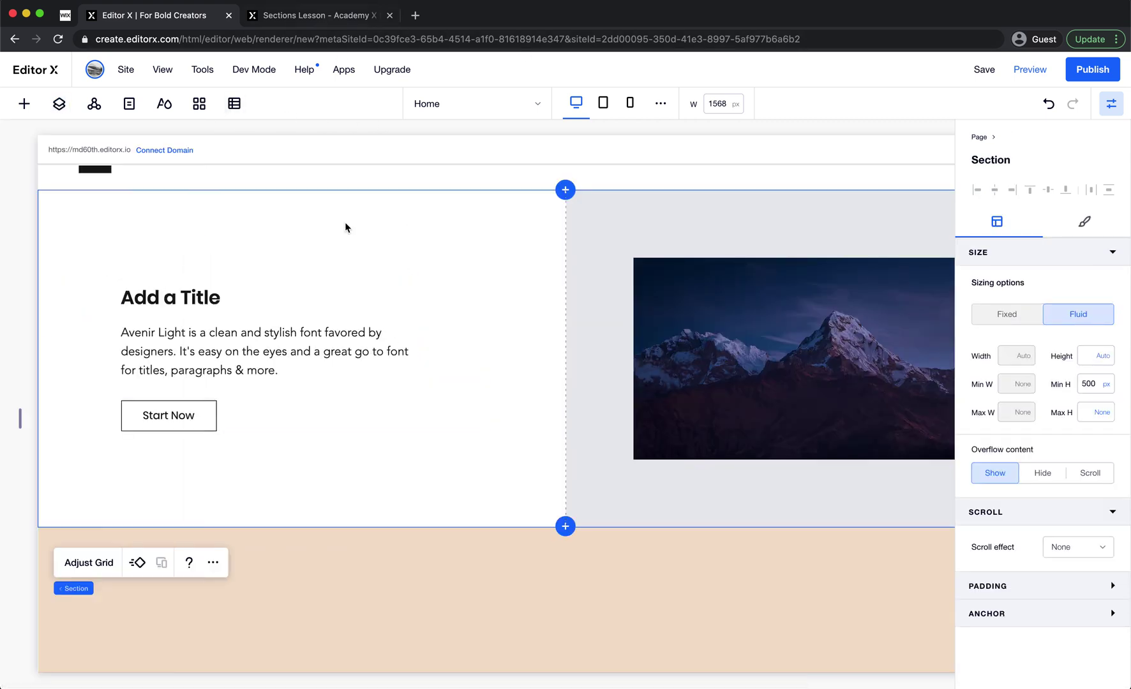
- Switch to the Academy's Sections lesson and read the Background colors instructions
{"action": "left_click", "coordinate": [331, 365]}
{"action": "left_click", "coordinate": [478, 212]}
{"action": "left_click", "coordinate": [364, 20]}
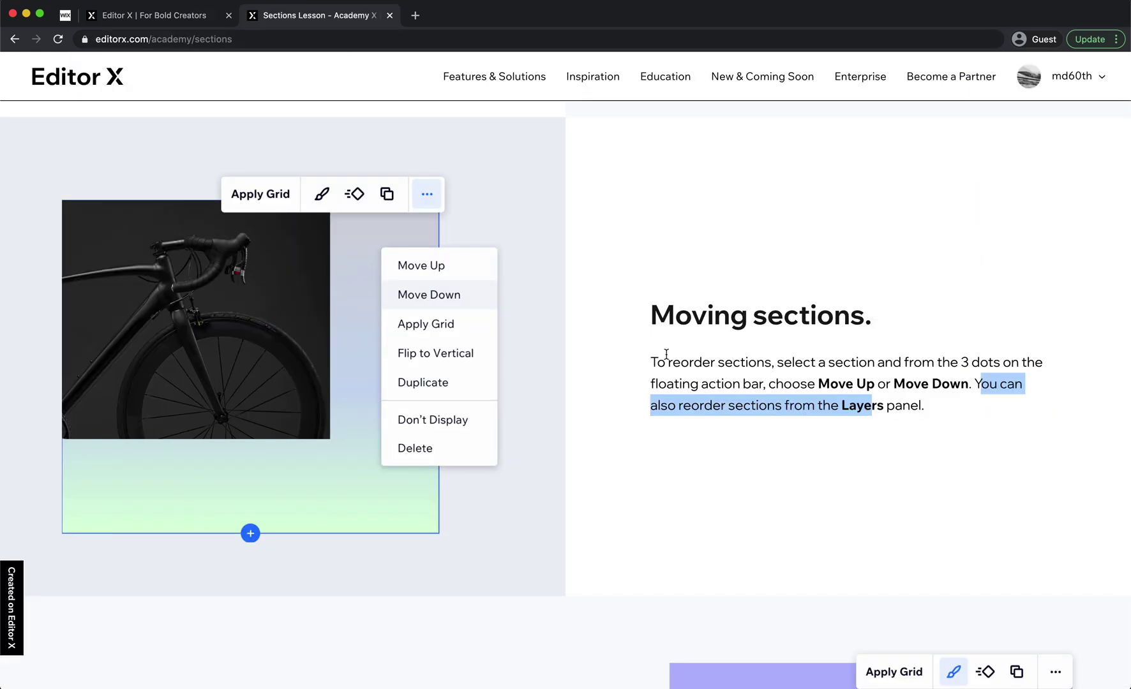
{"action": "scroll", "coordinate": [666, 354], "scroll_direction": "down", "scroll_amount": 8}
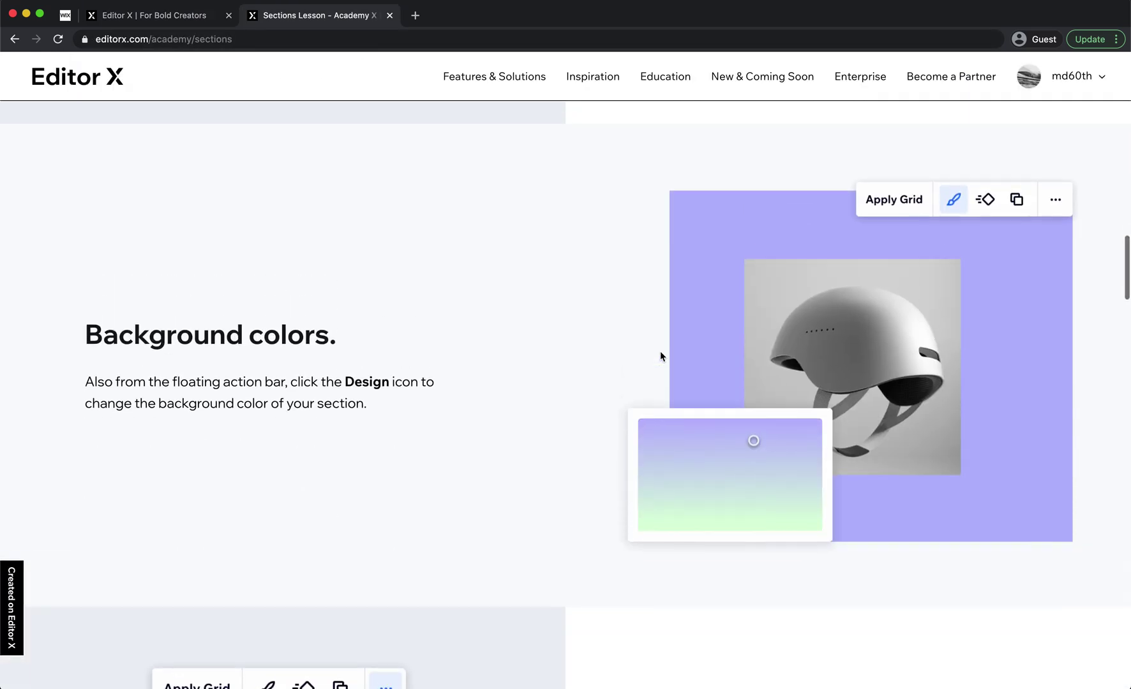
{"action": "scroll", "coordinate": [660, 355], "scroll_direction": "up", "scroll_amount": 1}
{"action": "left_click_drag", "start_coordinate": [90, 375], "coordinate": [379, 366]}
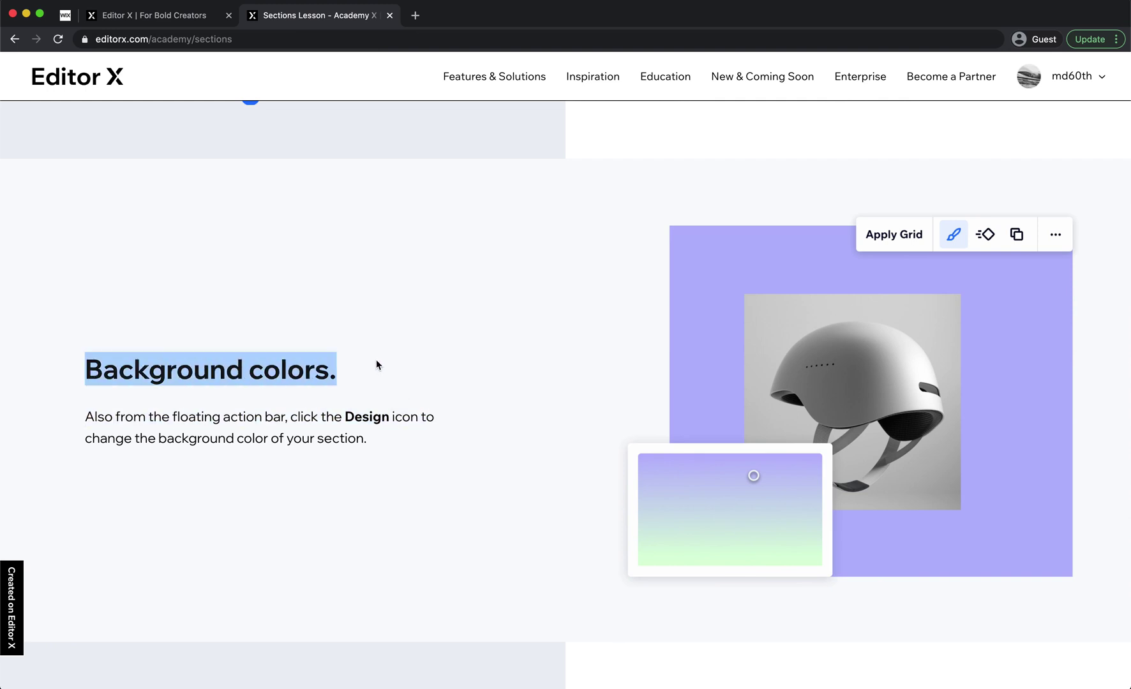
{"action": "left_click", "coordinate": [383, 367]}
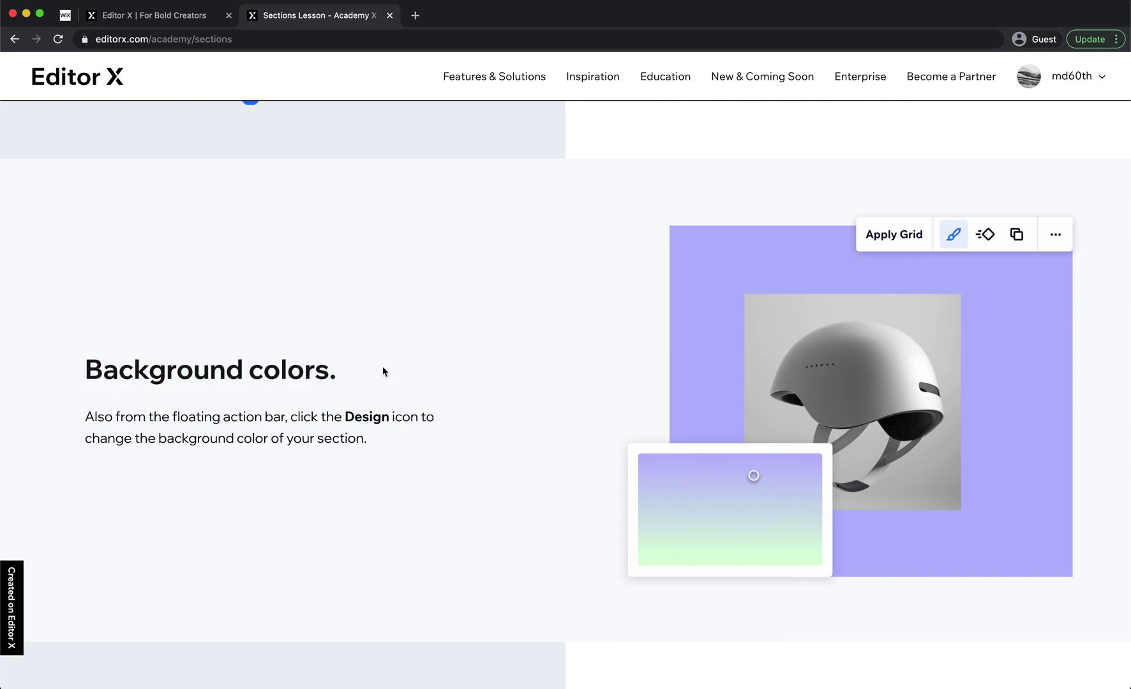
{"action": "left_click_drag", "start_coordinate": [87, 417], "coordinate": [385, 420]}
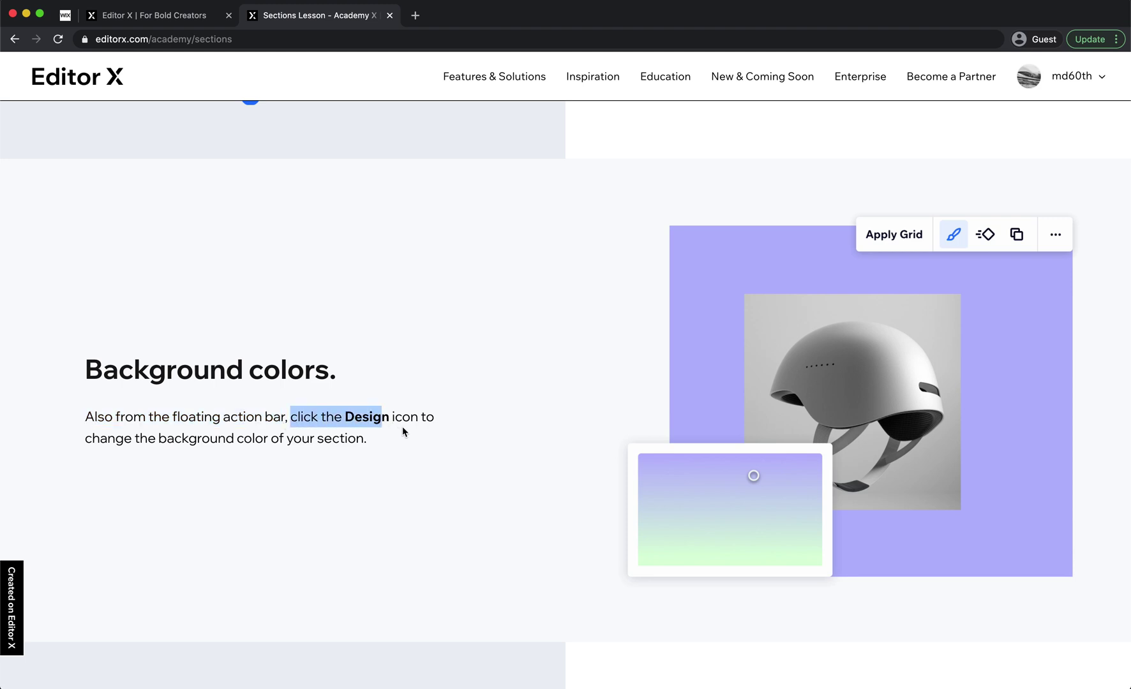
{"action": "left_click", "coordinate": [107, 441]}
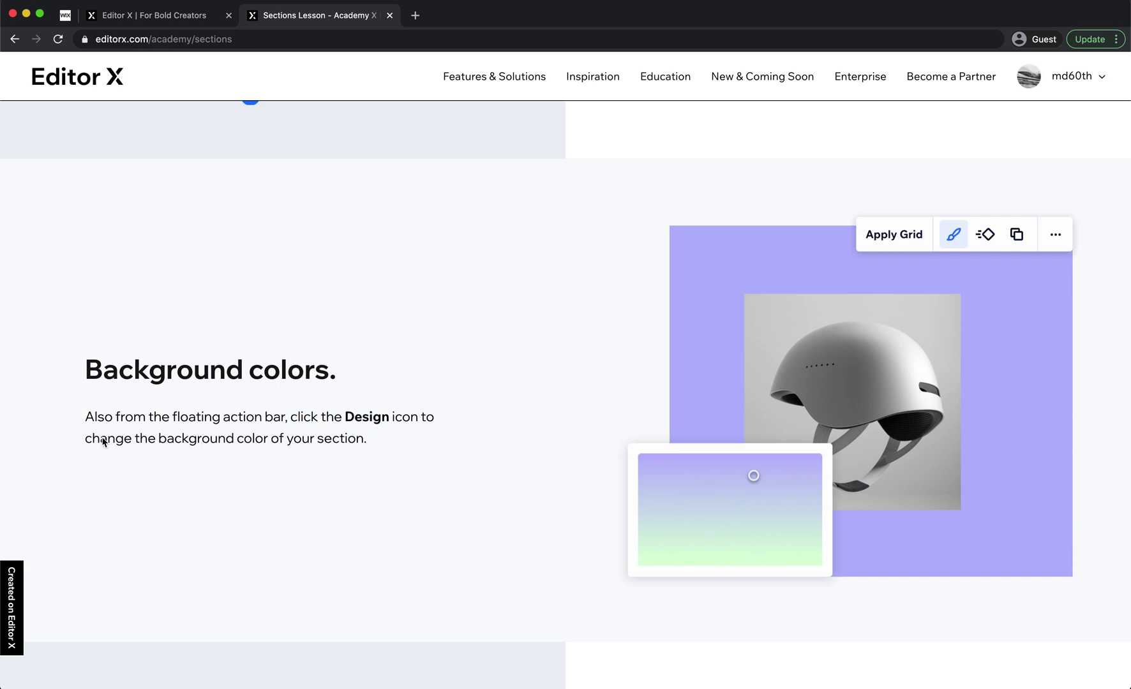
- Return to the Editor X site and change the beige blank section's background to the light blue-gray site color
{"action": "left_click", "coordinate": [178, 20]}
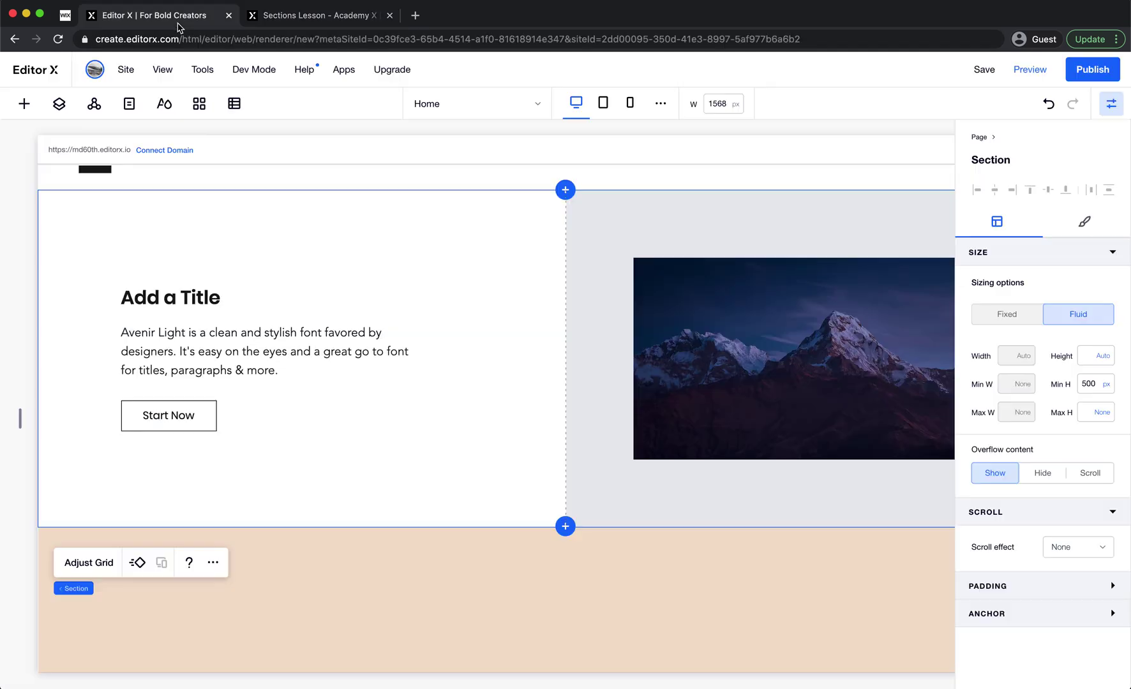
{"action": "scroll", "coordinate": [472, 305], "scroll_direction": "down", "scroll_amount": 4}
{"action": "left_click", "coordinate": [642, 455]}
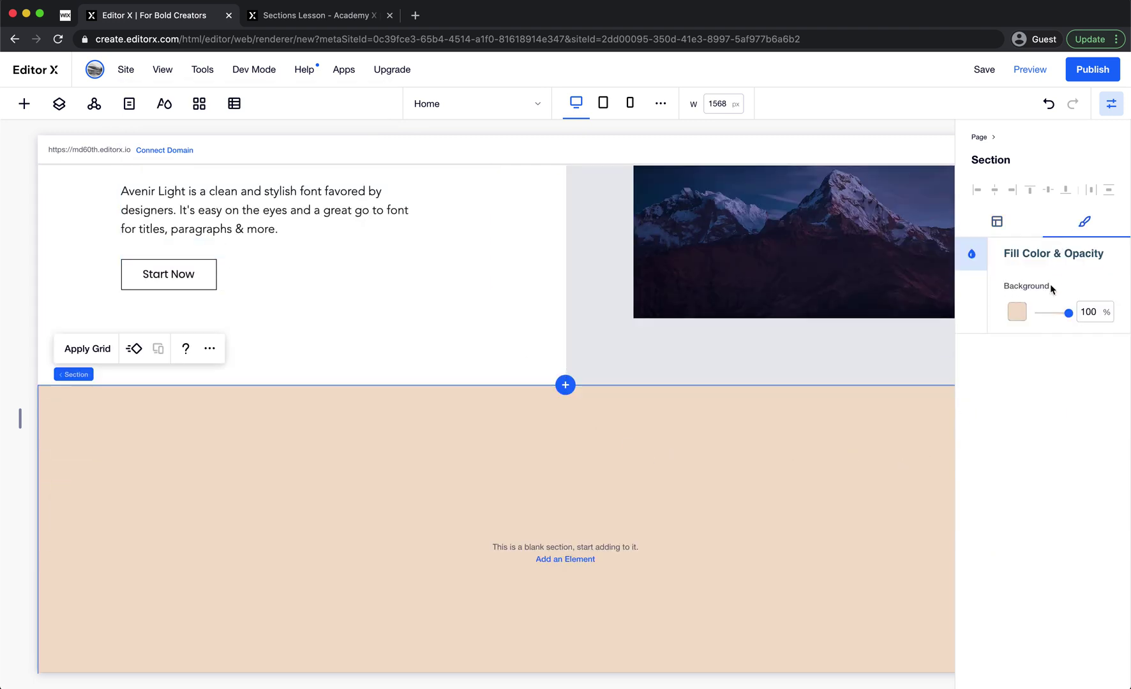
{"action": "left_click", "coordinate": [1017, 311]}
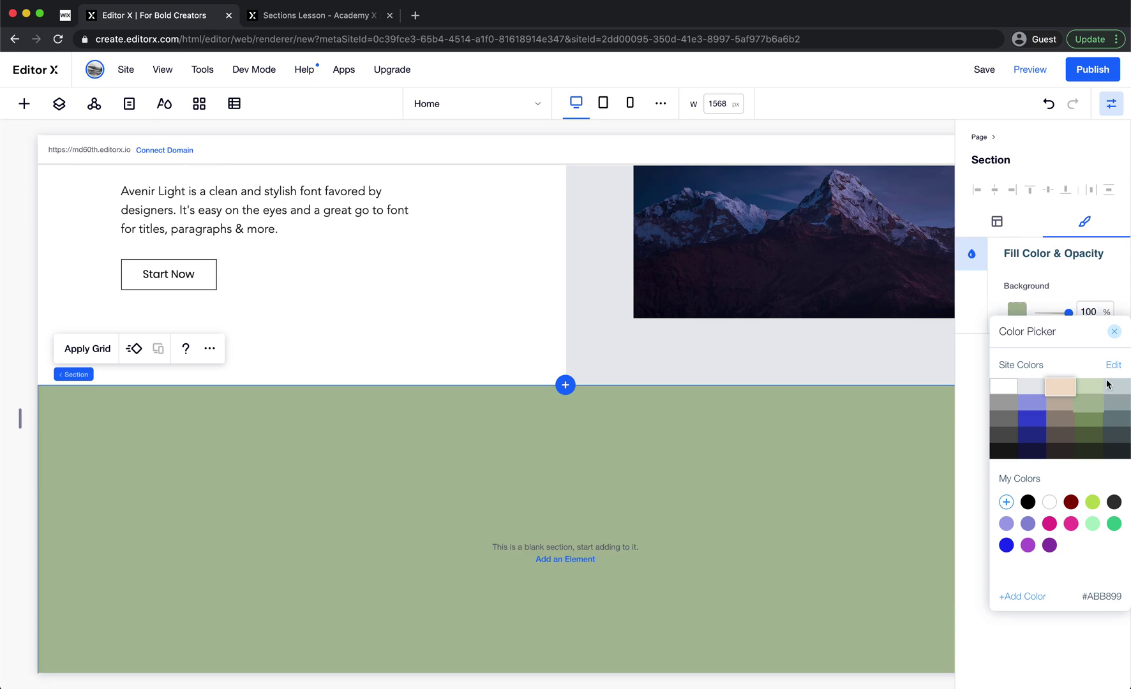
{"action": "left_click", "coordinate": [1117, 386]}
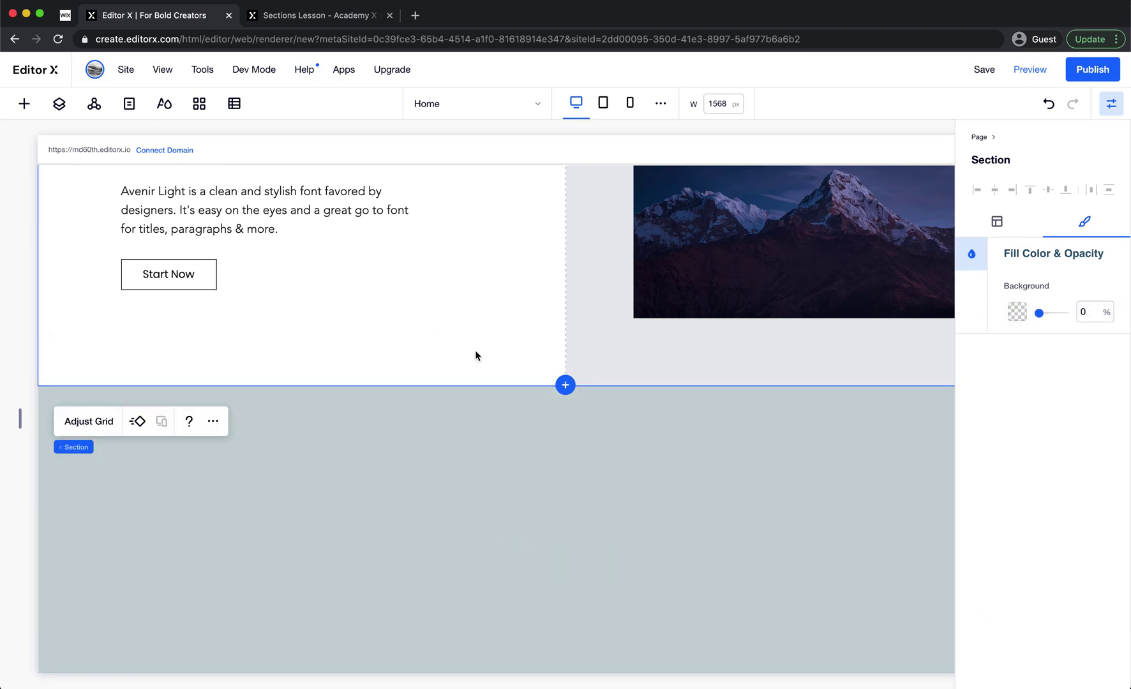
- Switch to the Sections lesson and read the Duplicating sections instructions
{"action": "key", "text": "ctrl+Tab"}
{"action": "scroll", "coordinate": [598, 271], "scroll_direction": "down", "scroll_amount": 10}
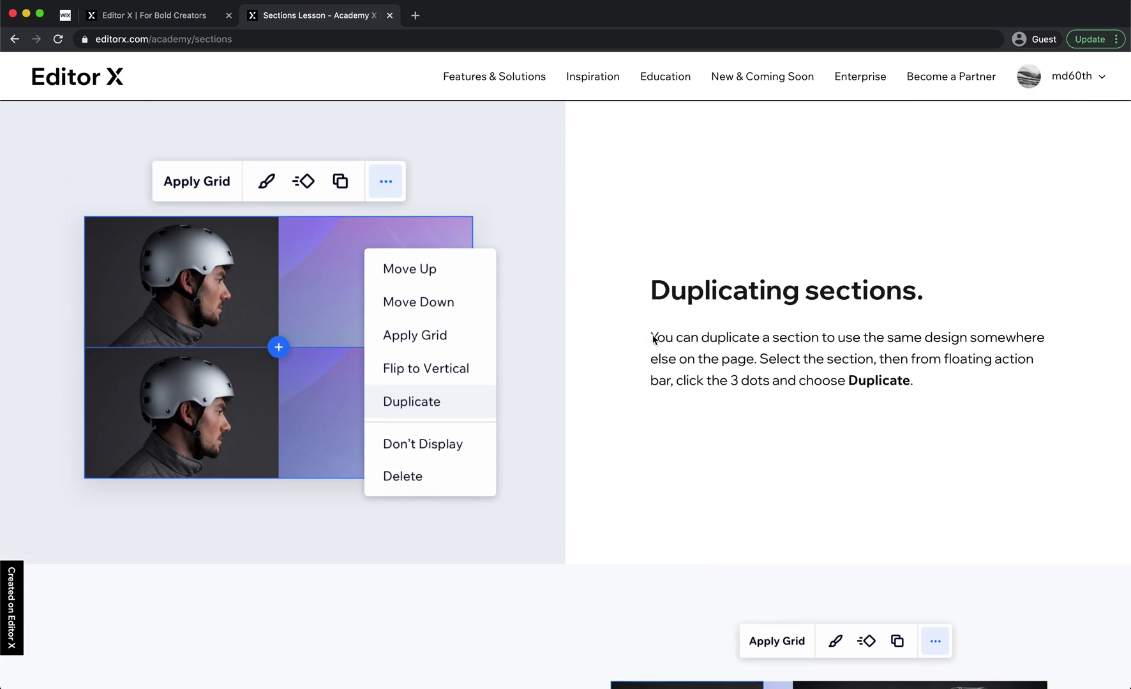
{"action": "left_click_drag", "start_coordinate": [654, 341], "coordinate": [849, 342]}
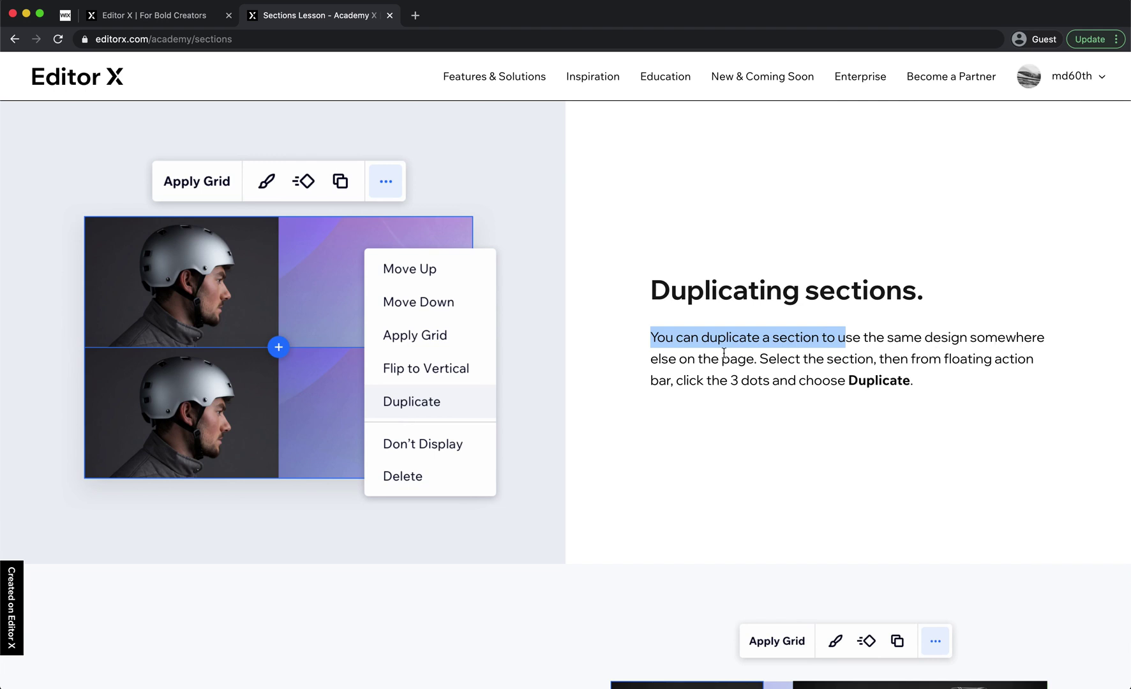
{"action": "left_click_drag", "start_coordinate": [653, 367], "coordinate": [966, 363]}
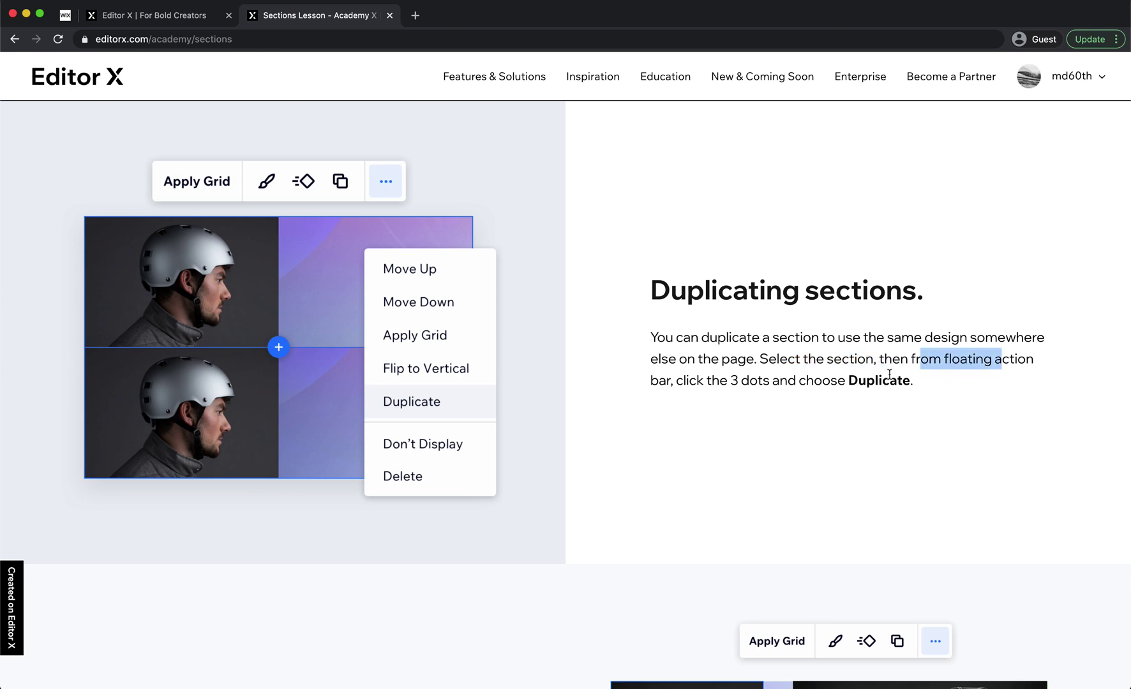
{"action": "left_click", "coordinate": [664, 390]}
{"action": "left_click_drag", "start_coordinate": [703, 381], "coordinate": [898, 381]}
- Try duplicating the two-column section on the Editor X site and undo the duplication
{"action": "left_click", "coordinate": [173, 14]}
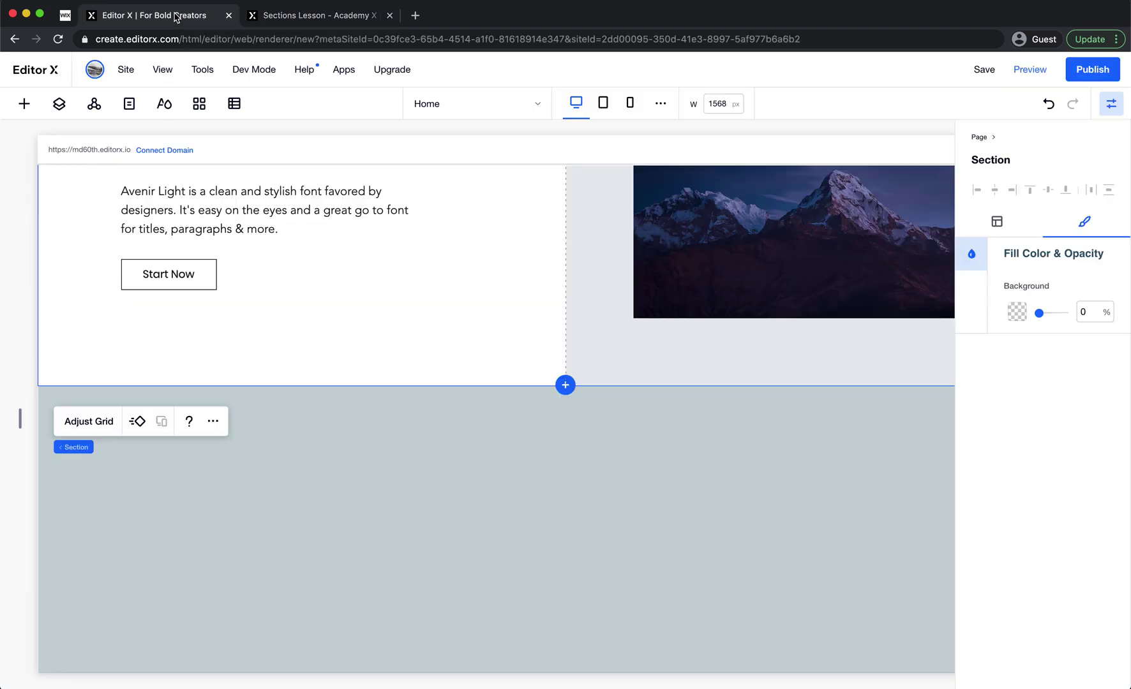
{"action": "left_click", "coordinate": [380, 228]}
{"action": "scroll", "coordinate": [505, 338], "scroll_direction": "up", "scroll_amount": 3}
{"action": "left_click", "coordinate": [558, 298]}
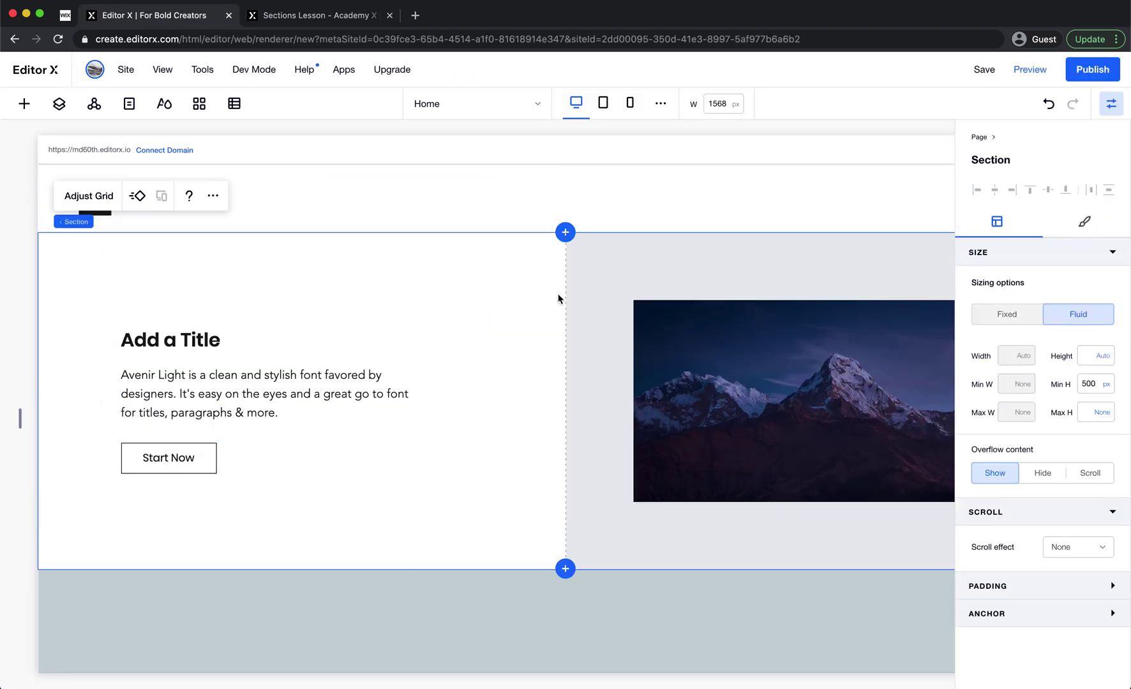
{"action": "left_click", "coordinate": [212, 195]}
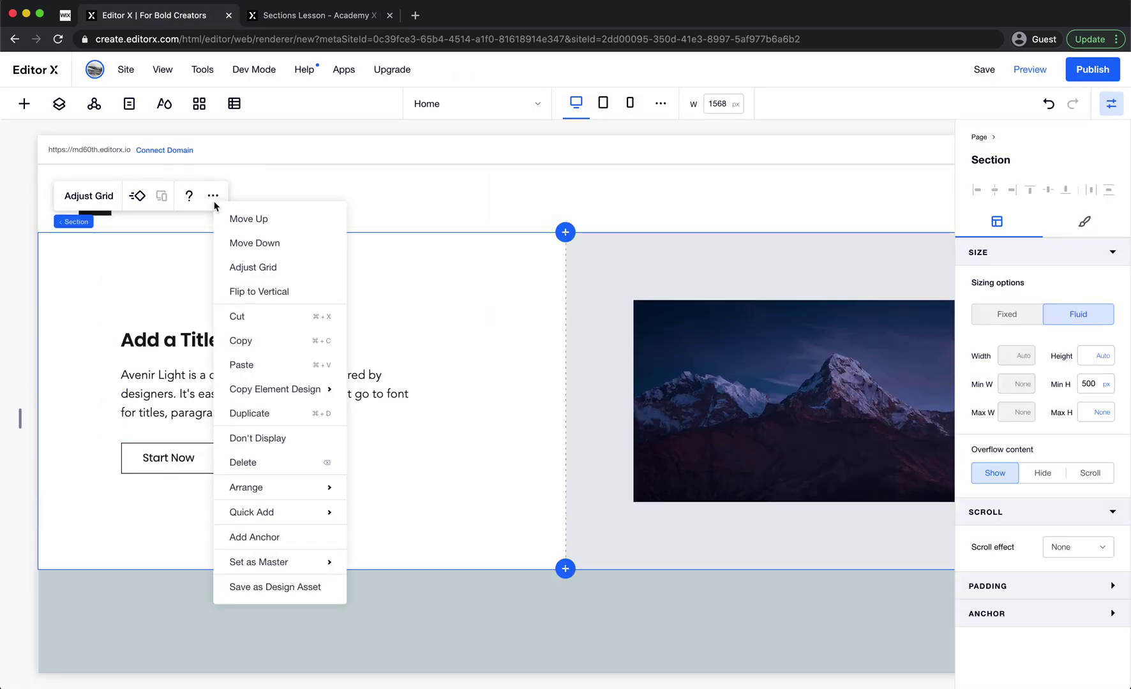
{"action": "left_click", "coordinate": [282, 420]}
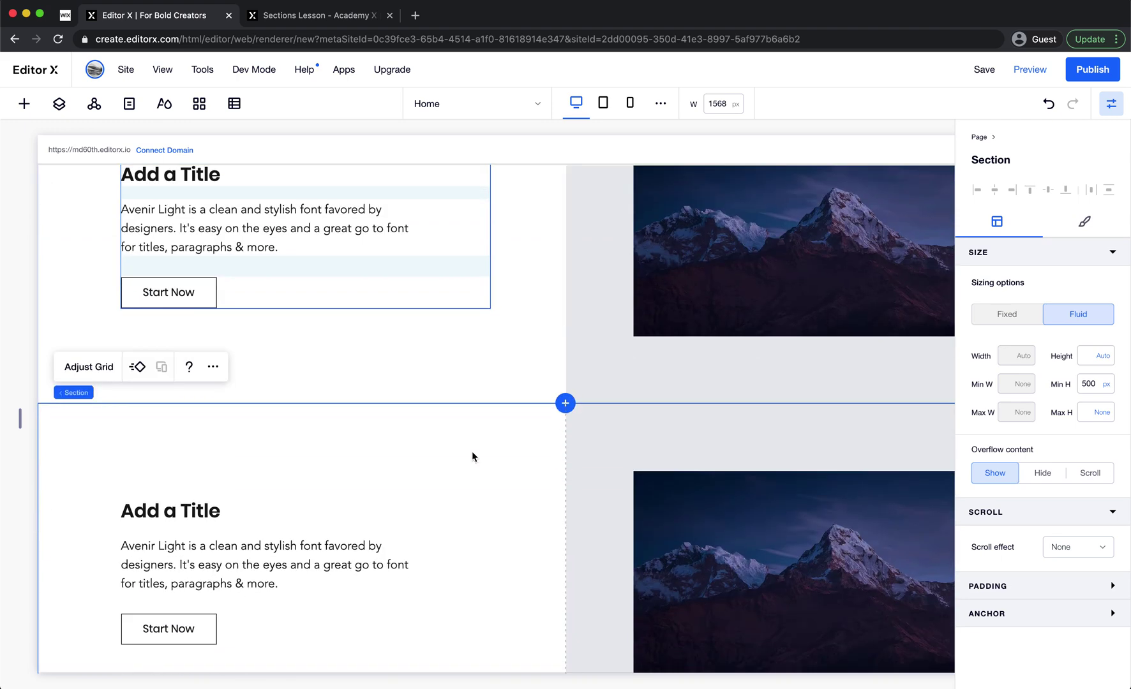
{"action": "left_click", "coordinate": [1048, 104]}
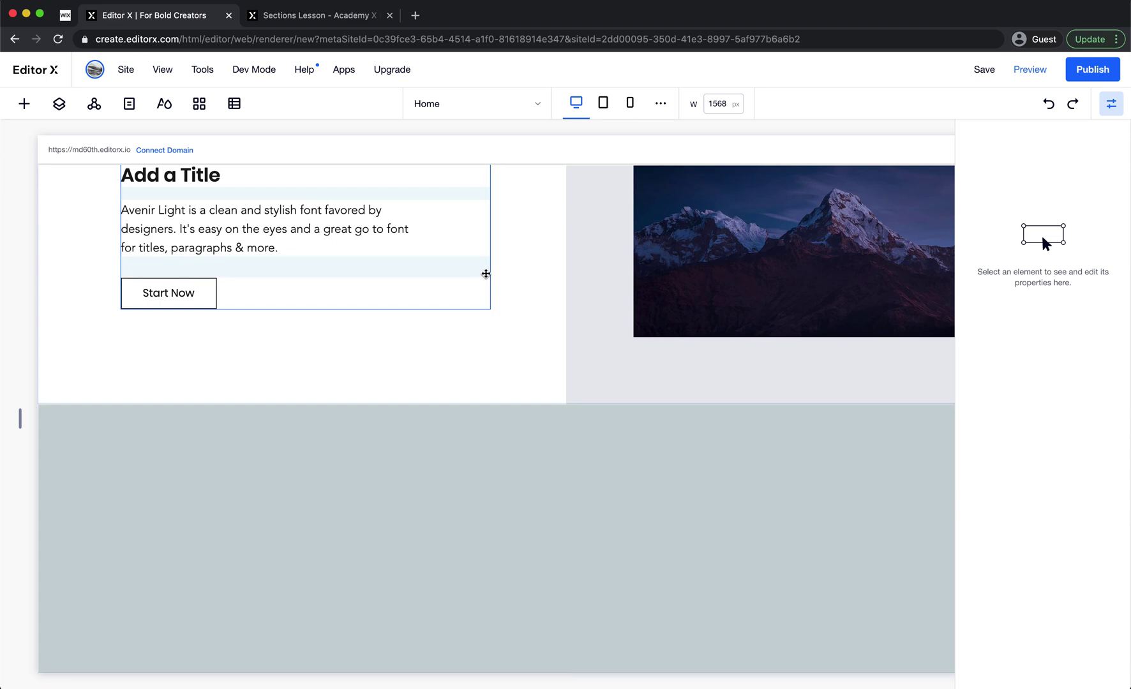
- Duplicate the two-column section so the copy sits above the blue-gray section
{"action": "left_click", "coordinate": [213, 195]}
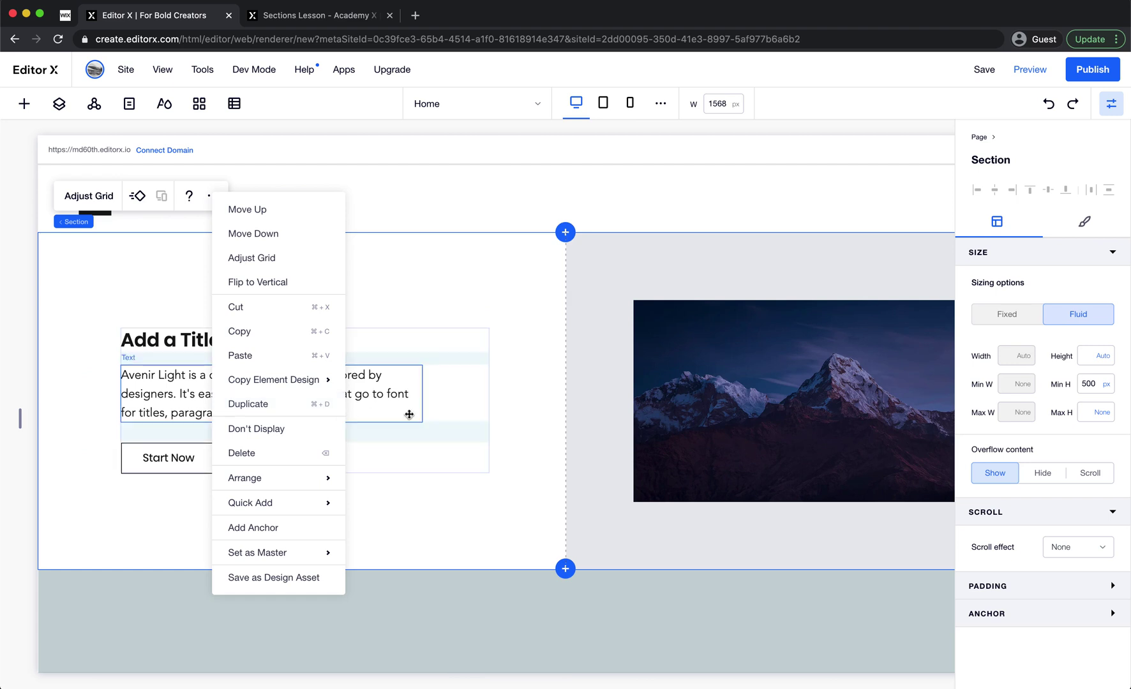
{"action": "left_click", "coordinate": [511, 431]}
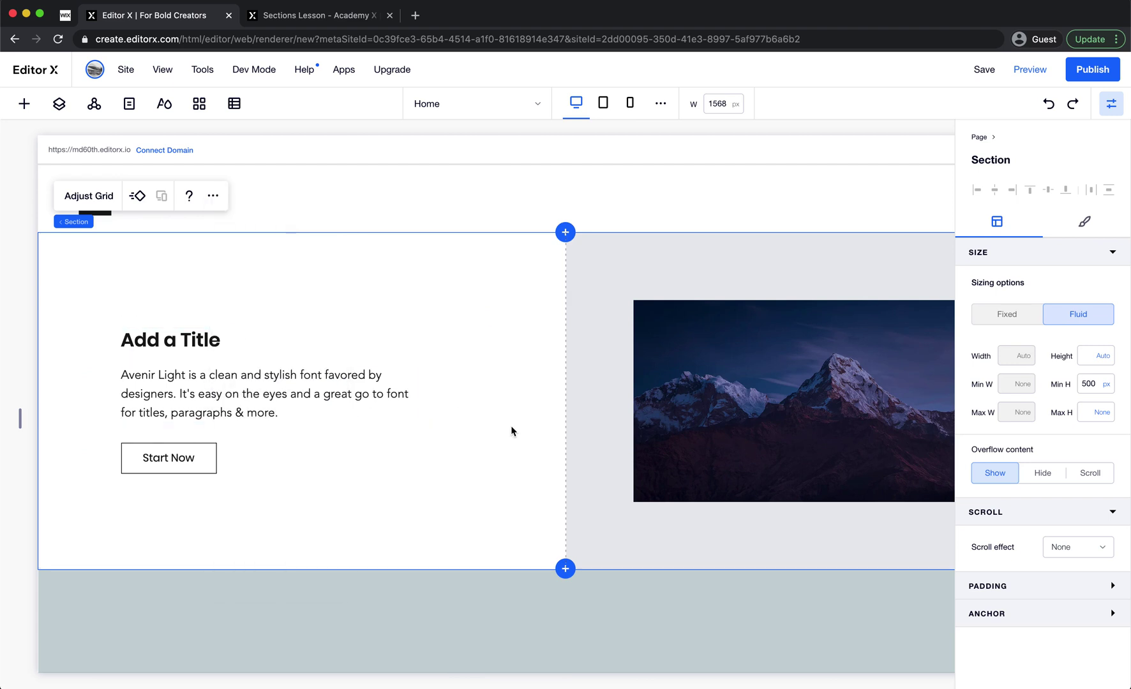
{"action": "key", "text": "super+d"}
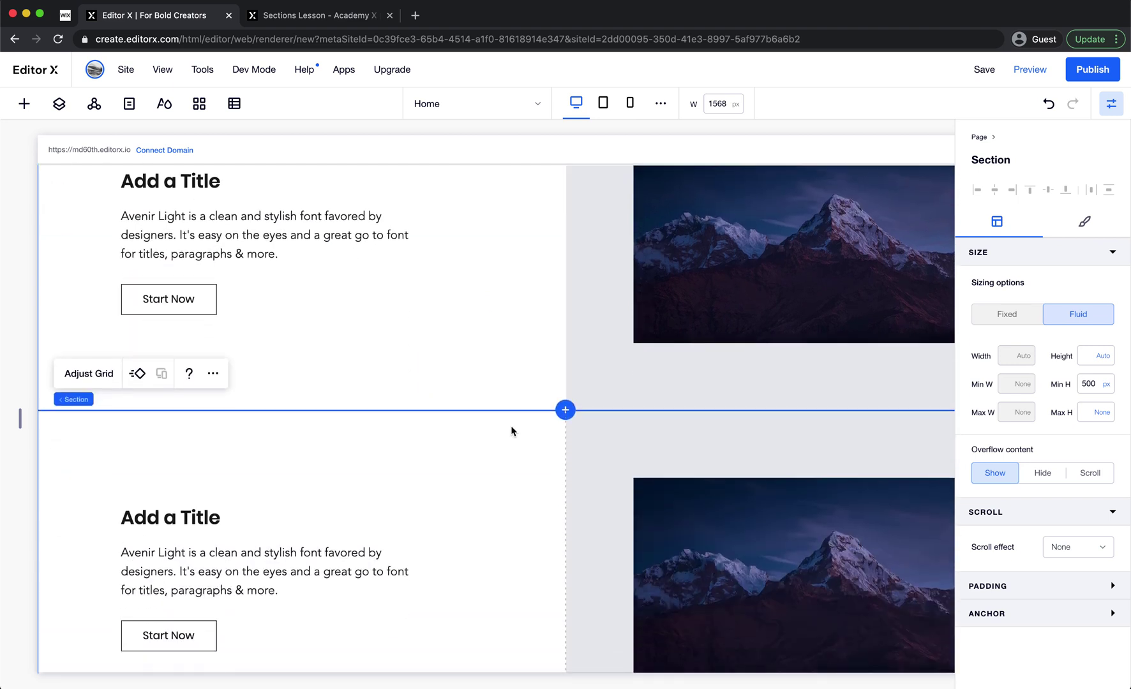
{"action": "scroll", "coordinate": [502, 433], "scroll_direction": "down", "scroll_amount": 3}
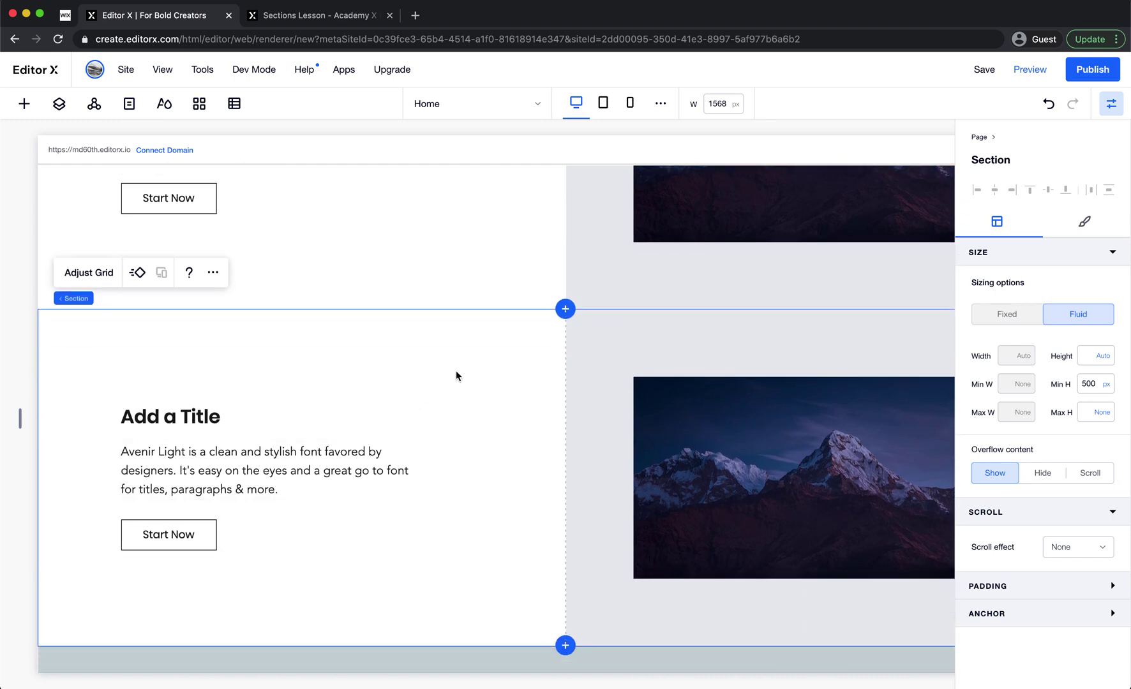
- In the duplicated section, set the text stack's left margin to 0% and its grid area to column start 2, end 3
{"action": "left_click", "coordinate": [330, 441]}
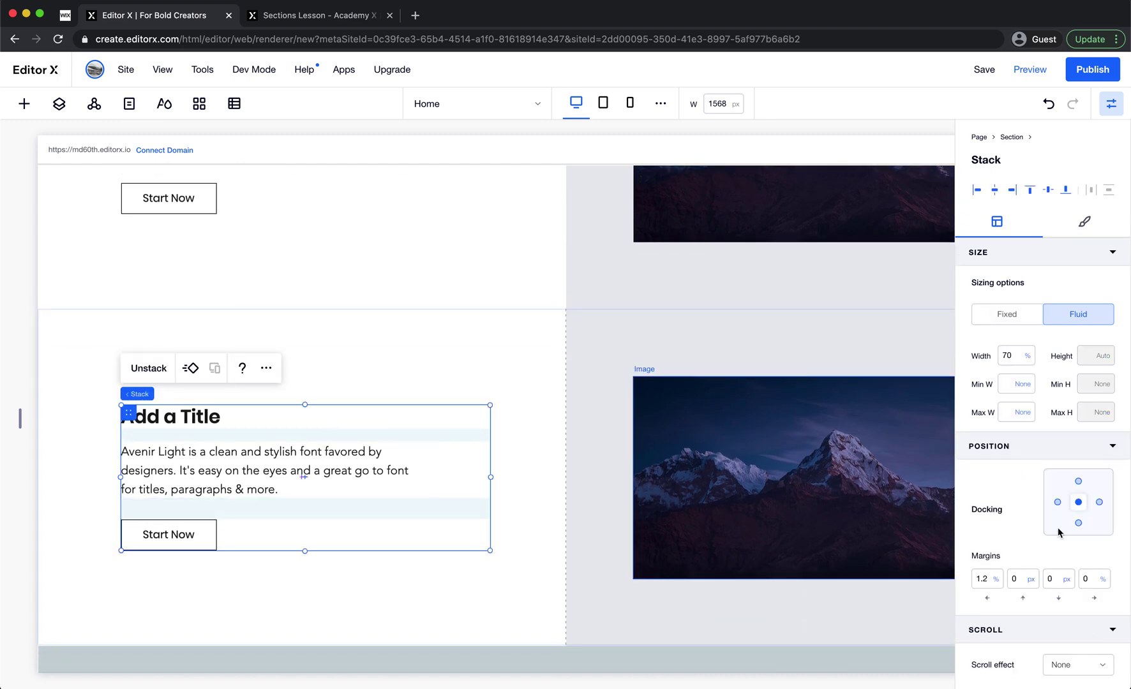
{"action": "scroll", "coordinate": [1058, 533], "scroll_direction": "down", "scroll_amount": 3}
{"action": "left_click", "coordinate": [982, 418]}
{"action": "type", "text": "0"}
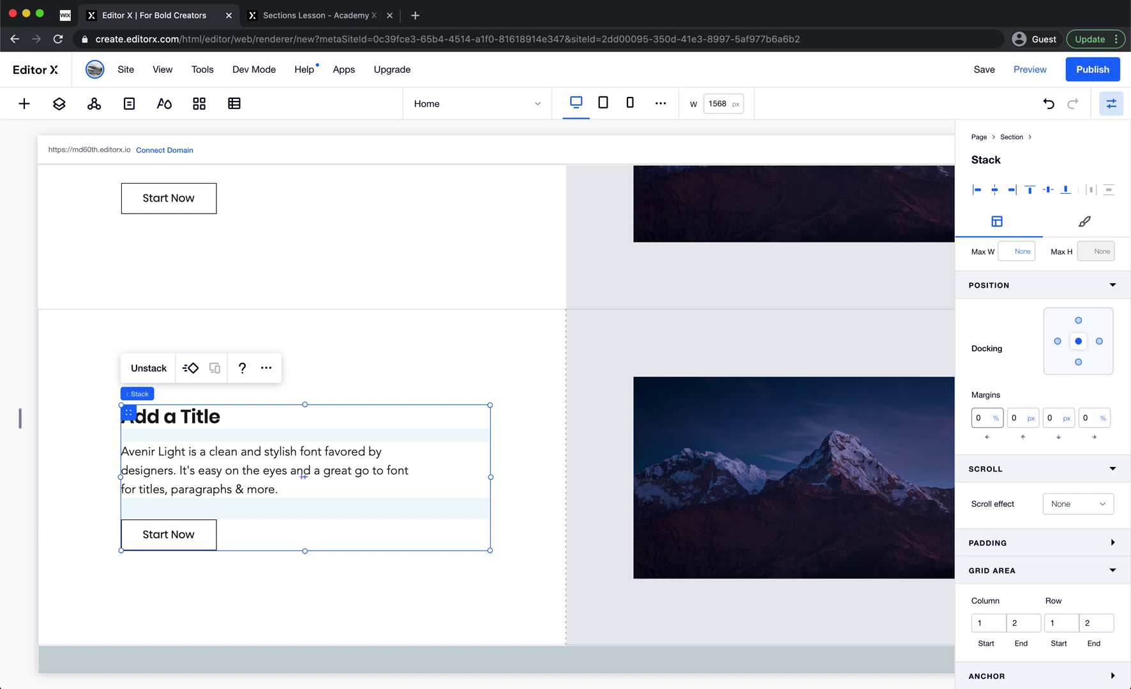
{"action": "left_click", "coordinate": [989, 628]}
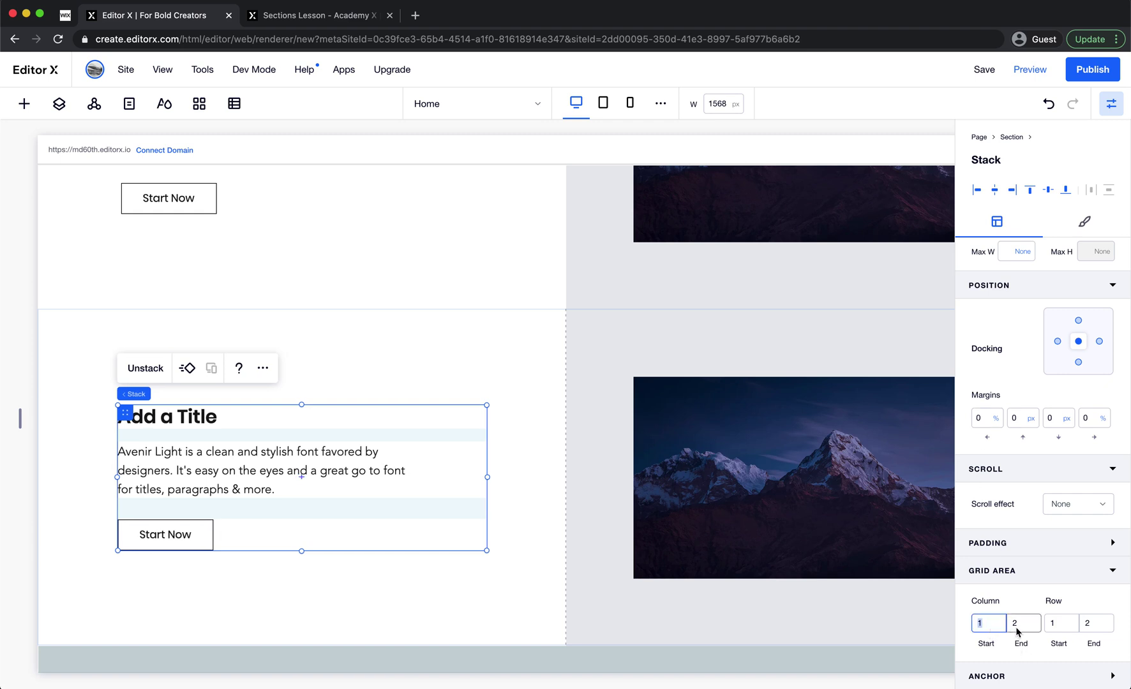
{"action": "type", "text": "2"}
{"action": "key", "text": "Tab"}
{"action": "type", "text": "3"}
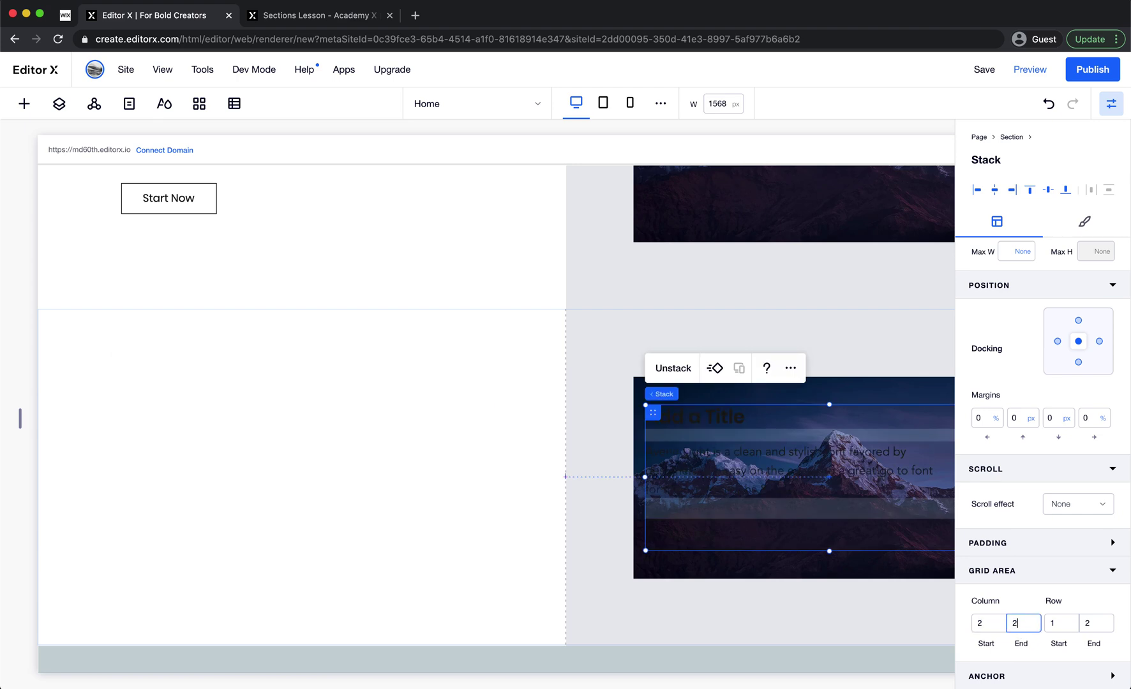
- Set the gray image container's grid area in the duplicated section to column start 1, end 2
{"action": "left_click", "coordinate": [760, 614]}
{"action": "scroll", "coordinate": [1014, 641], "scroll_direction": "down", "scroll_amount": 2}
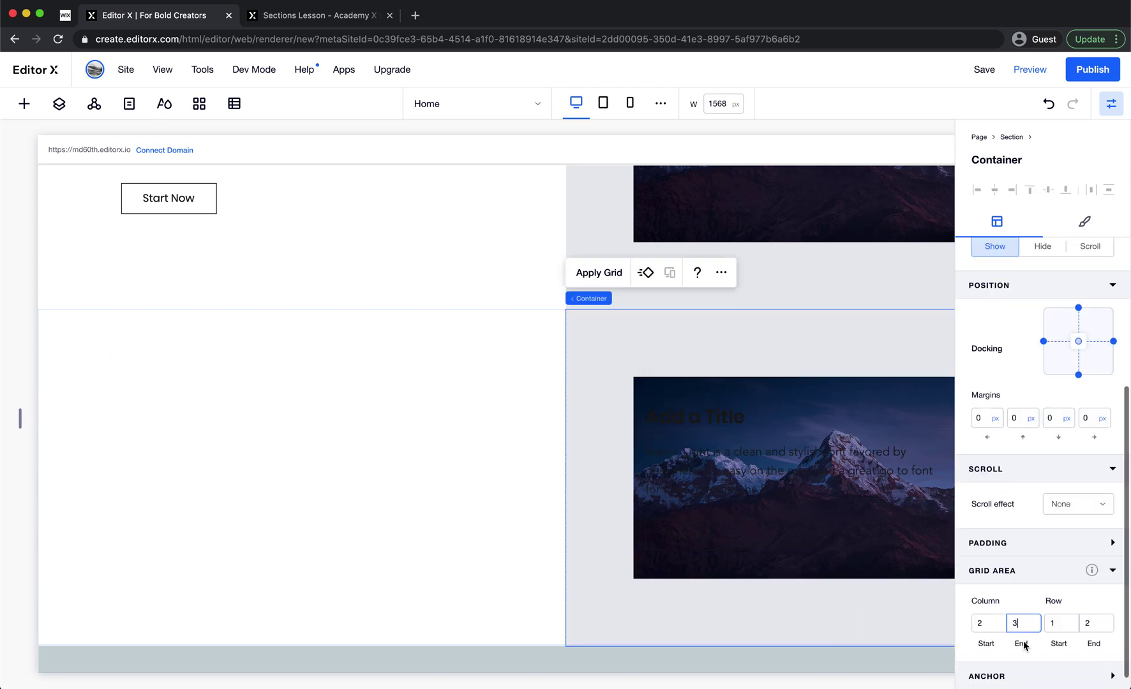
{"action": "left_click", "coordinate": [881, 565]}
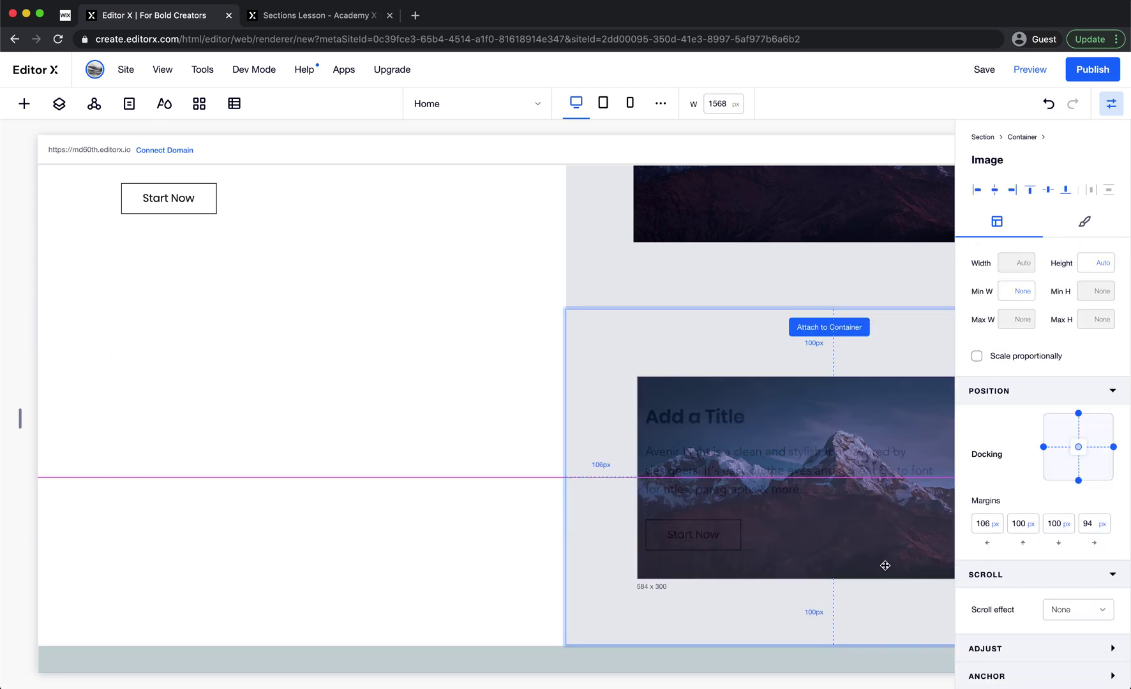
{"action": "left_click", "coordinate": [855, 616]}
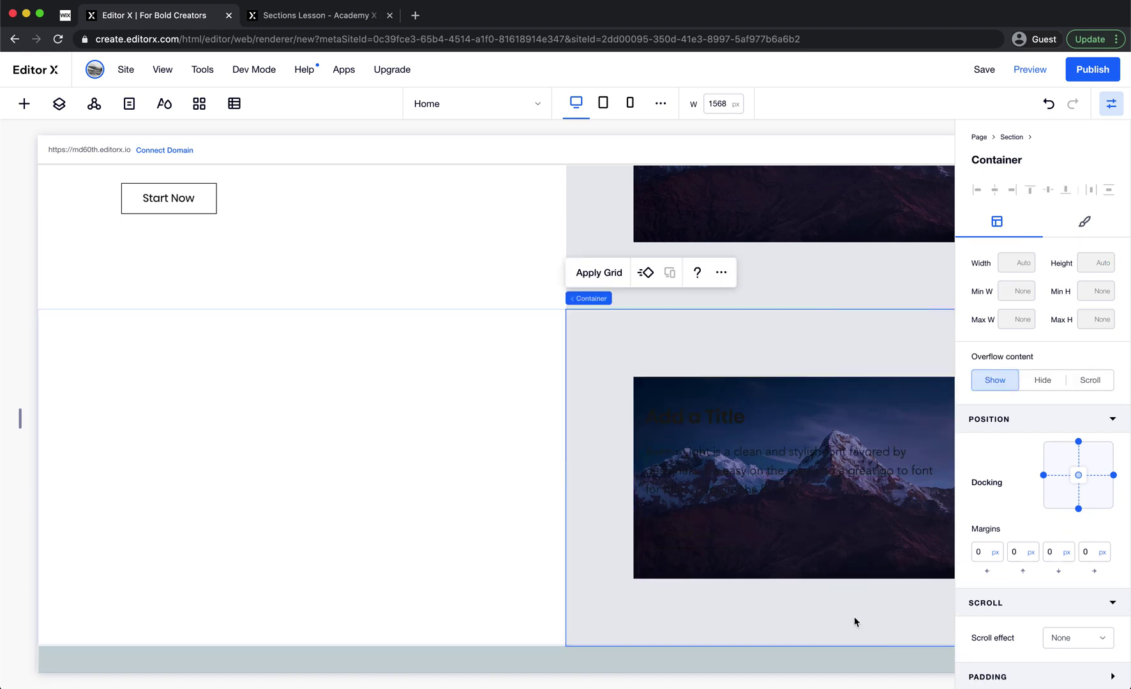
{"action": "scroll", "coordinate": [1017, 638], "scroll_direction": "down", "scroll_amount": 3}
{"action": "left_click", "coordinate": [983, 626]}
{"action": "type", "text": "1"}
{"action": "double_click", "coordinate": [1019, 624]}
{"action": "type", "text": "2"}
{"action": "key", "text": "Return"}
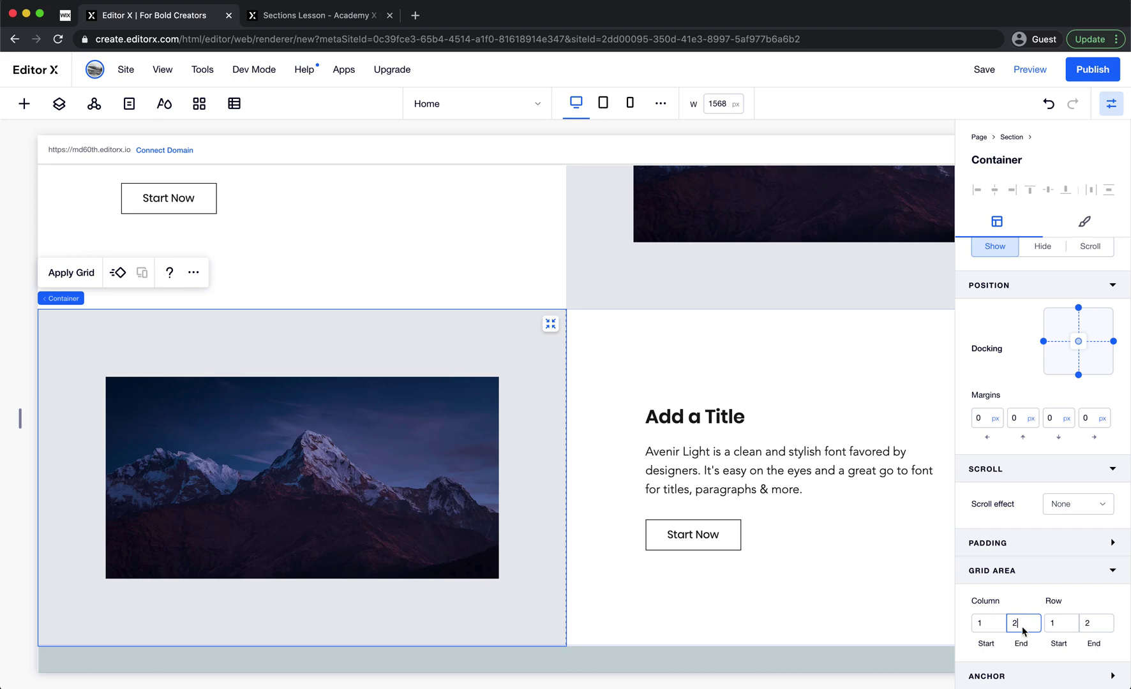
{"action": "left_click", "coordinate": [841, 586]}
{"action": "scroll", "coordinate": [841, 586], "scroll_direction": "up", "scroll_amount": 3}
{"action": "scroll", "coordinate": [842, 587], "scroll_direction": "down", "scroll_amount": 3}
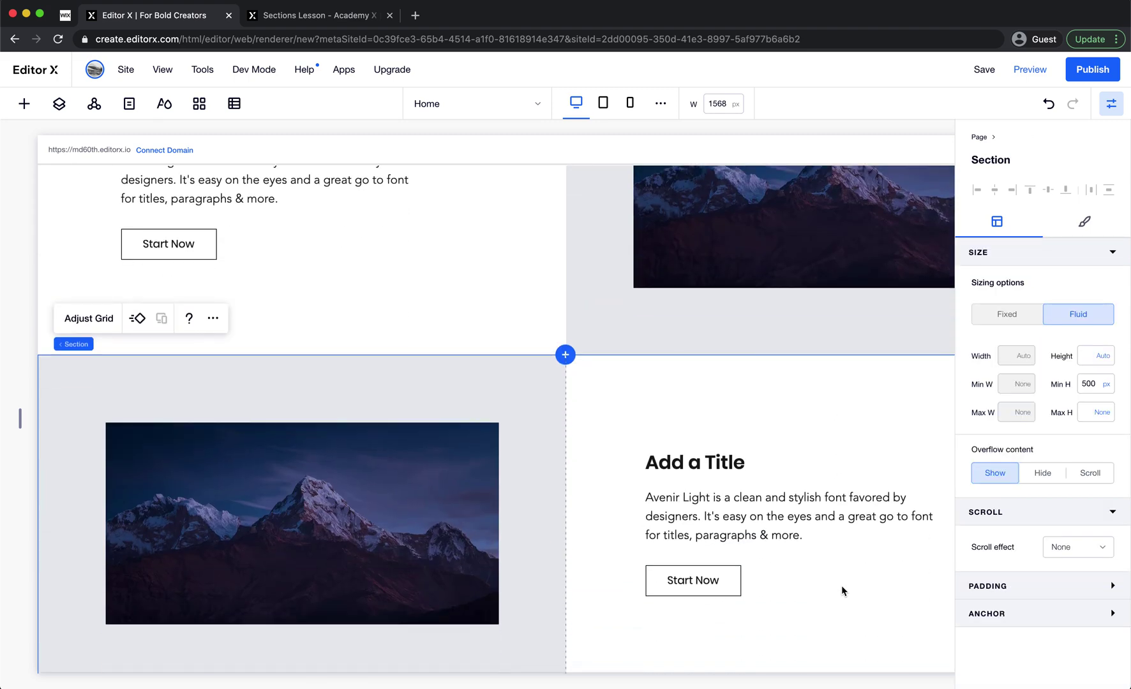
{"action": "left_click", "coordinate": [843, 594]}
{"action": "left_click", "coordinate": [833, 608]}
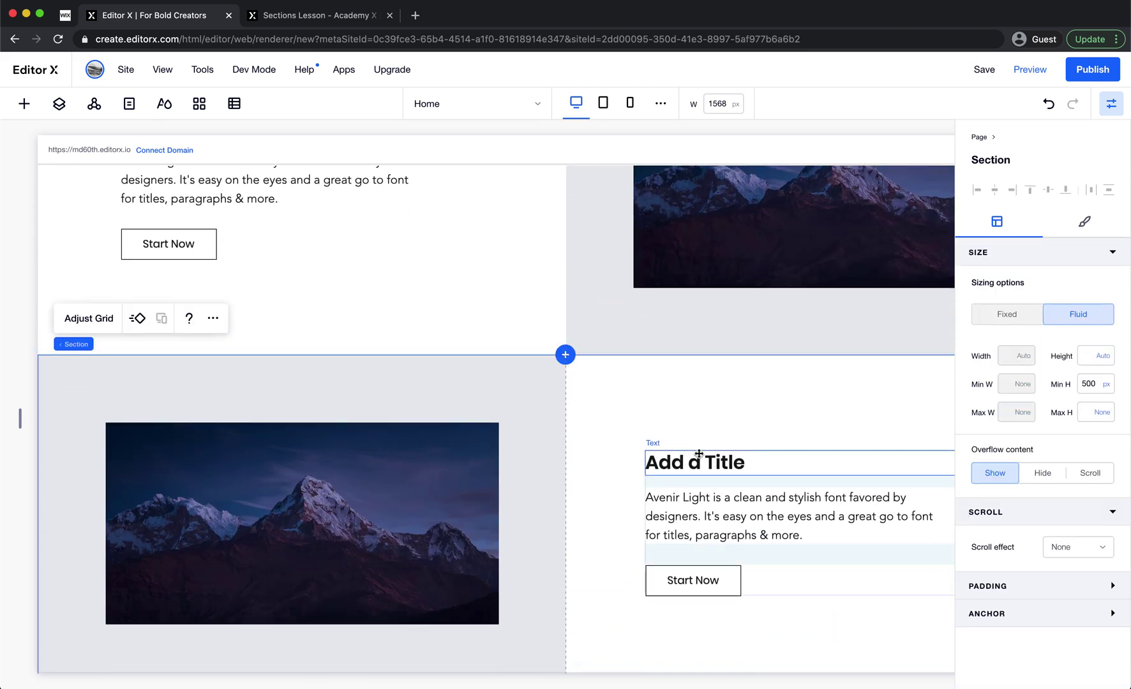
- Switch to the Academy's Sections lesson and read the Vertical sections part on flipping a section and adding full-length vertical sections
{"action": "left_click", "coordinate": [360, 15]}
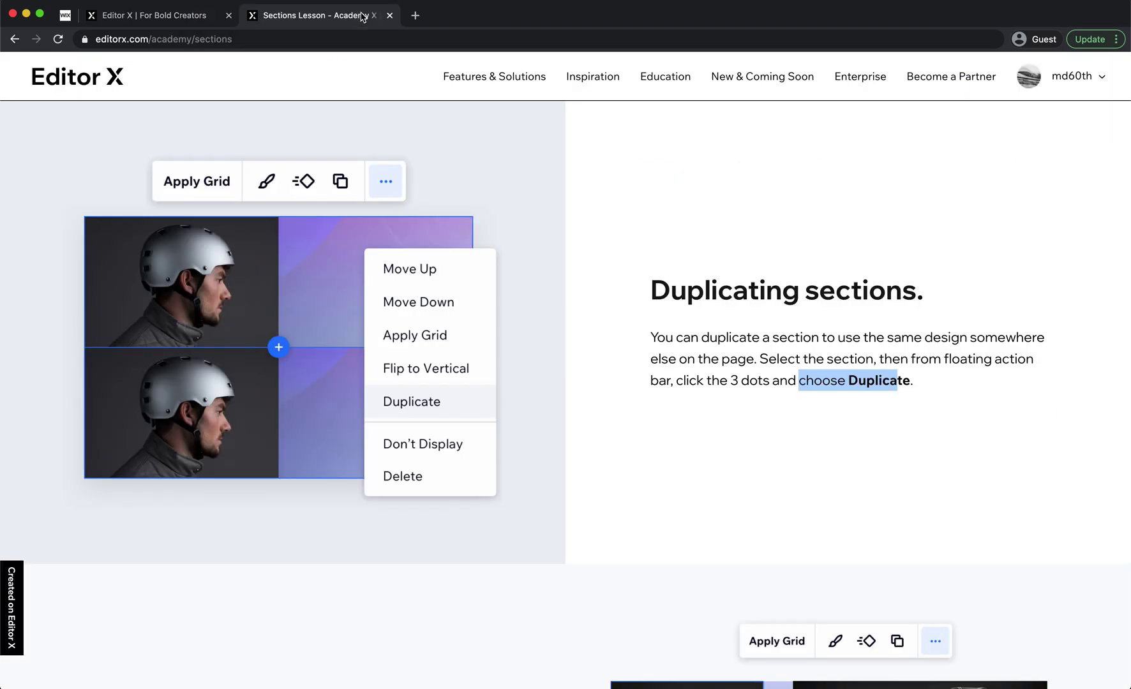
{"action": "scroll", "coordinate": [725, 298], "scroll_direction": "down", "scroll_amount": 8}
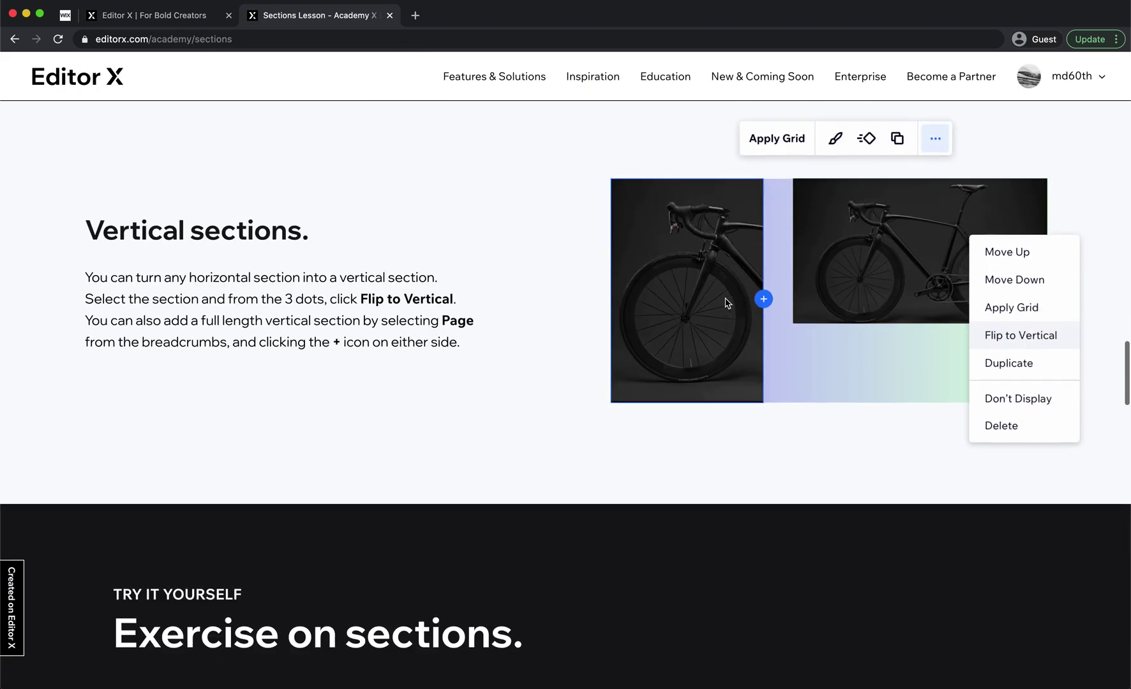
{"action": "scroll", "coordinate": [726, 300], "scroll_direction": "up", "scroll_amount": 2}
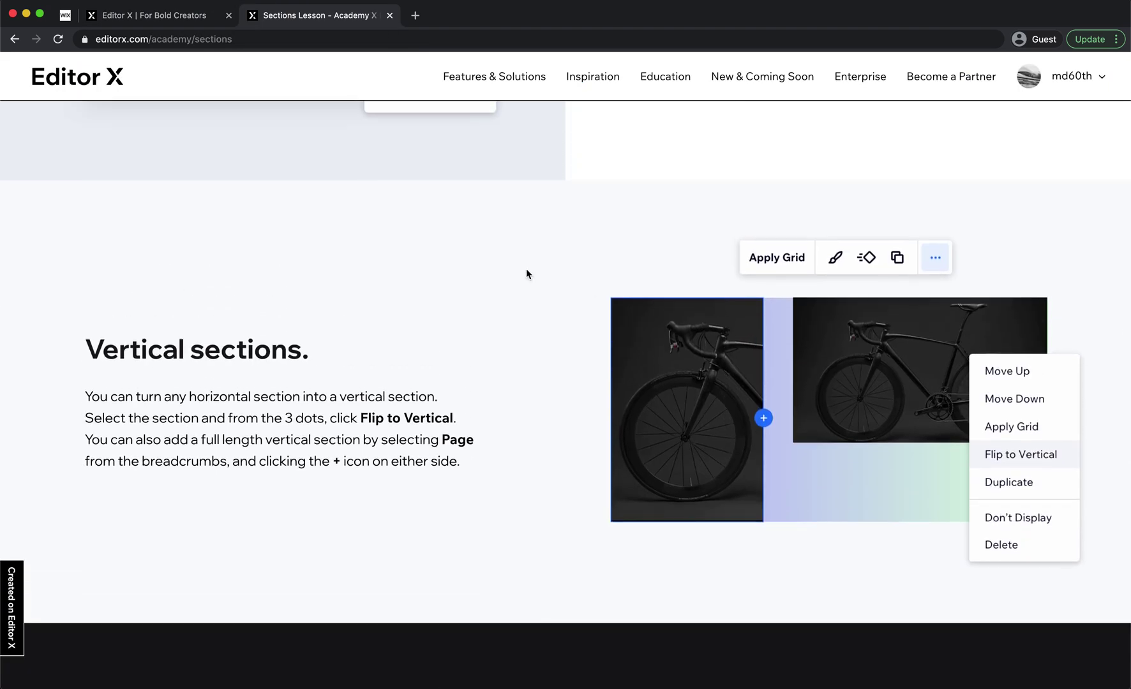
{"action": "left_click_drag", "start_coordinate": [91, 397], "coordinate": [183, 402]}
{"action": "left_click", "coordinate": [201, 401]}
{"action": "left_click_drag", "start_coordinate": [356, 400], "coordinate": [433, 402]}
{"action": "left_click_drag", "start_coordinate": [85, 423], "coordinate": [323, 429]}
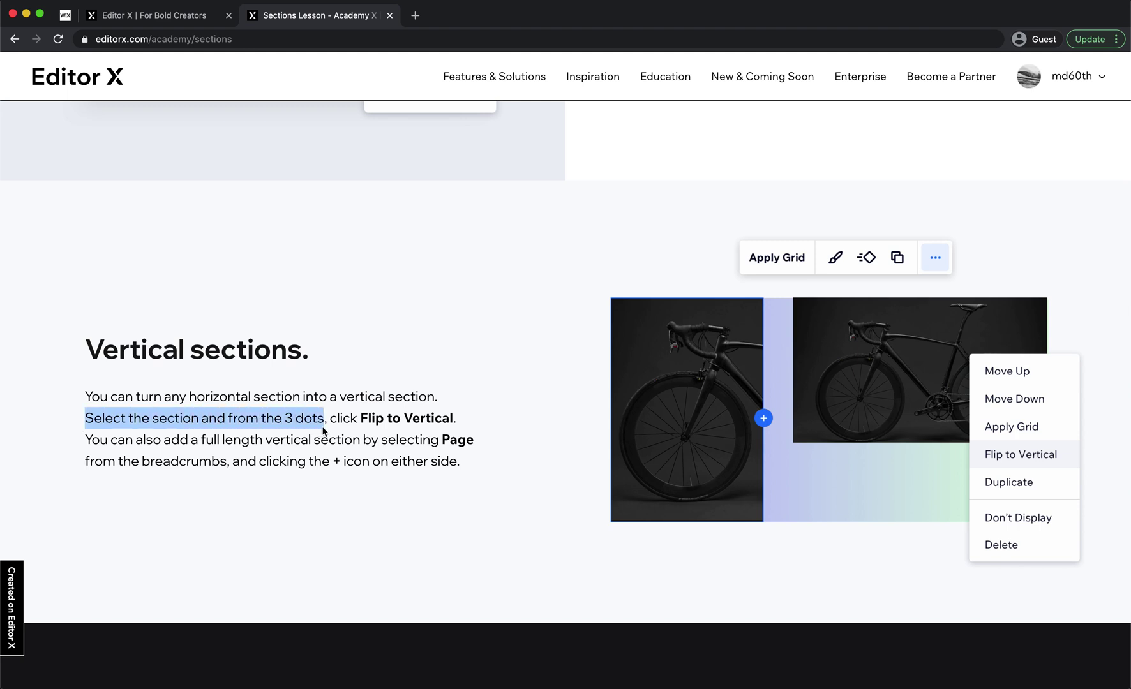
{"action": "left_click", "coordinate": [356, 420]}
{"action": "left_click_drag", "start_coordinate": [86, 442], "coordinate": [442, 453]}
{"action": "left_click_drag", "start_coordinate": [85, 462], "coordinate": [437, 463]}
{"action": "left_click", "coordinate": [481, 454]}
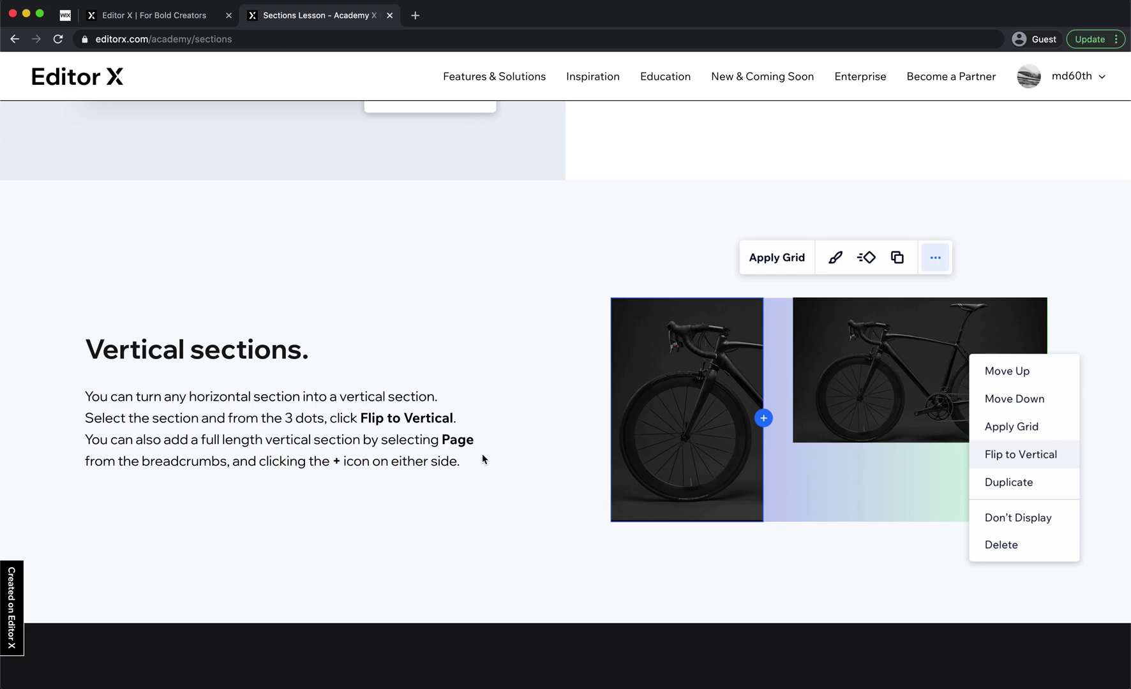
- Return to the Editor X site and flip the duplicated image-and-text section to vertical
{"action": "left_click", "coordinate": [184, 26]}
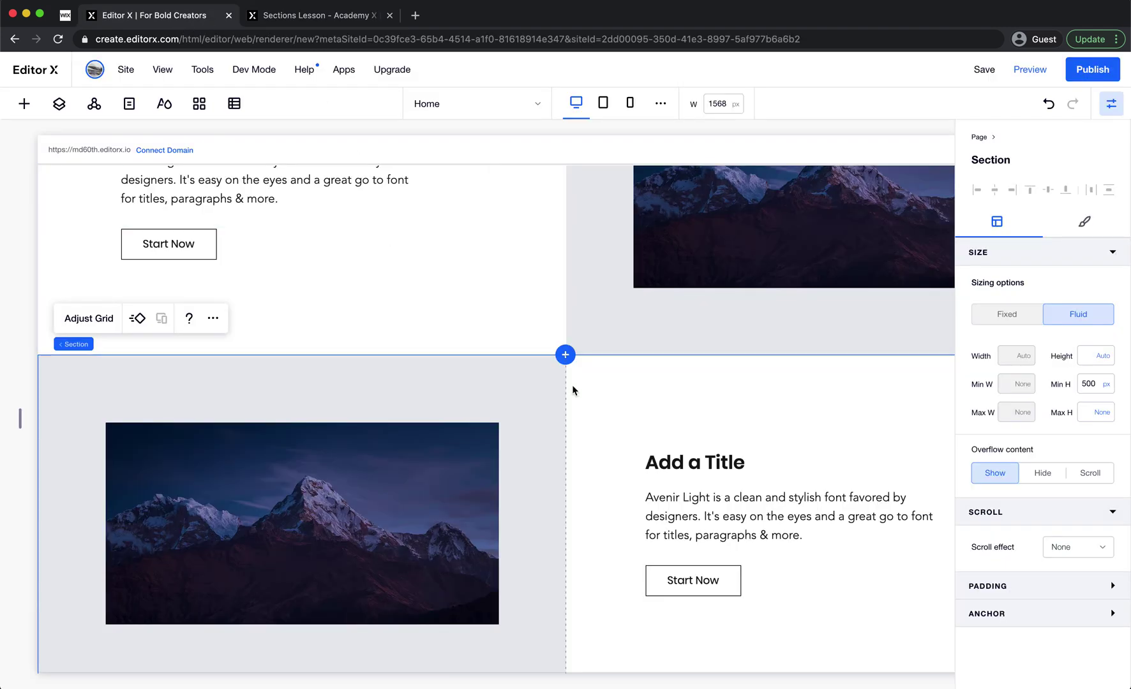
{"action": "scroll", "coordinate": [598, 391], "scroll_direction": "up", "scroll_amount": 2}
{"action": "scroll", "coordinate": [598, 390], "scroll_direction": "down", "scroll_amount": 2}
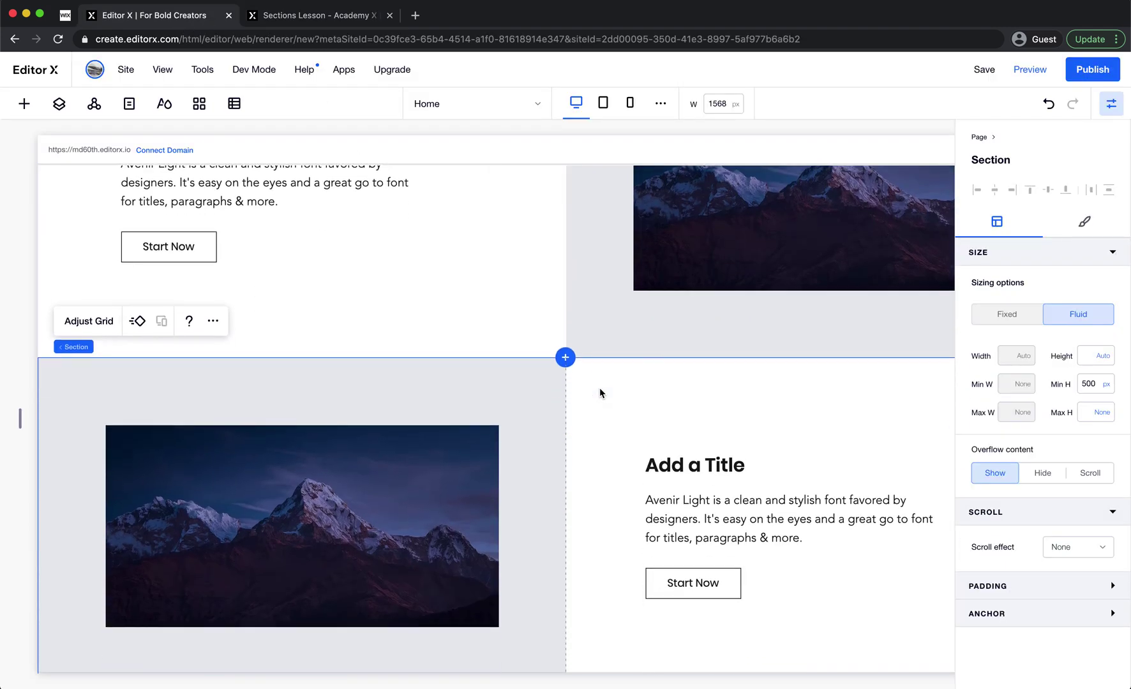
{"action": "left_click", "coordinate": [214, 322]}
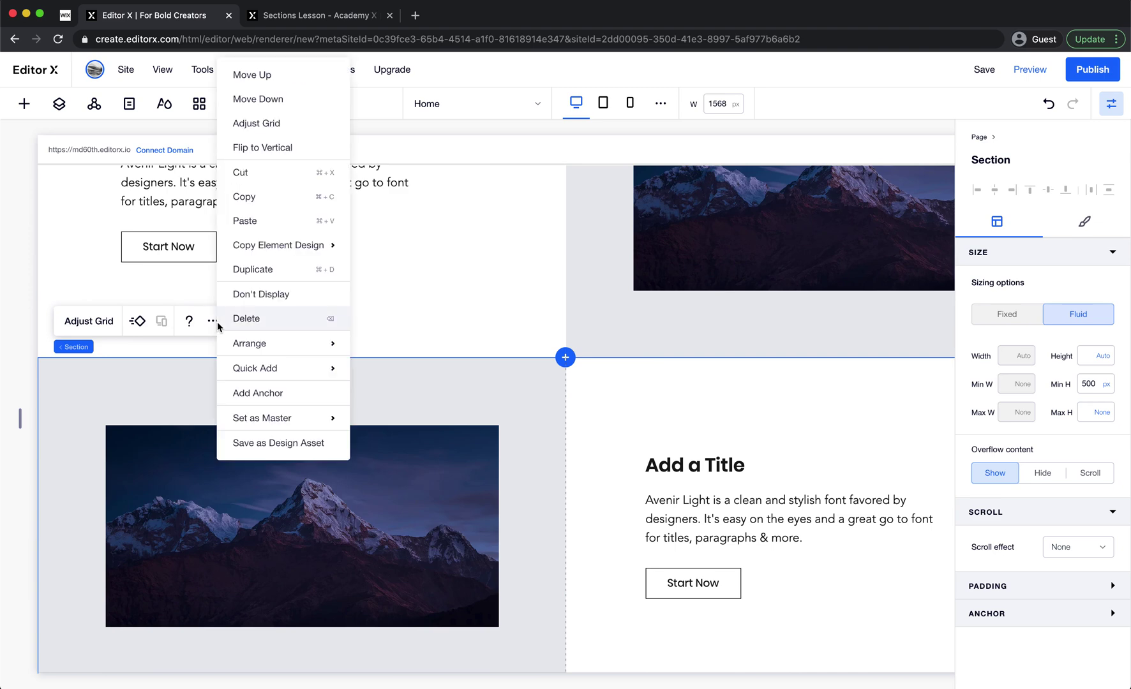
{"action": "left_click", "coordinate": [282, 150]}
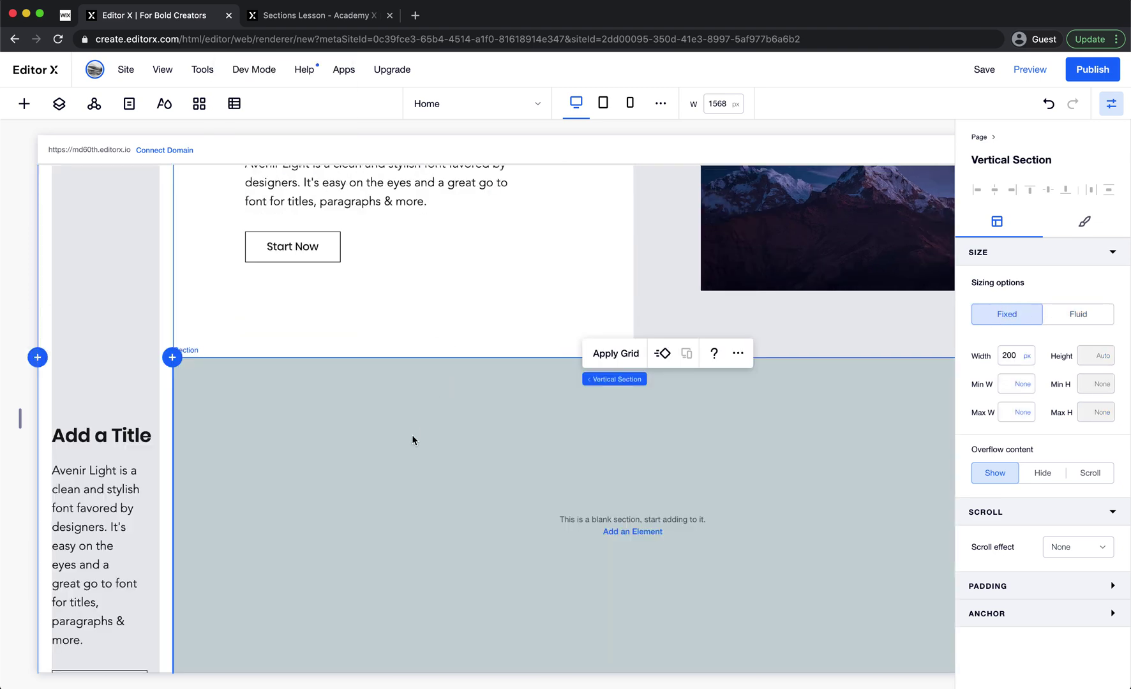
- Widen the vertical section and set its fixed width to 500 px
{"action": "scroll", "coordinate": [411, 440], "scroll_direction": "up", "scroll_amount": 5}
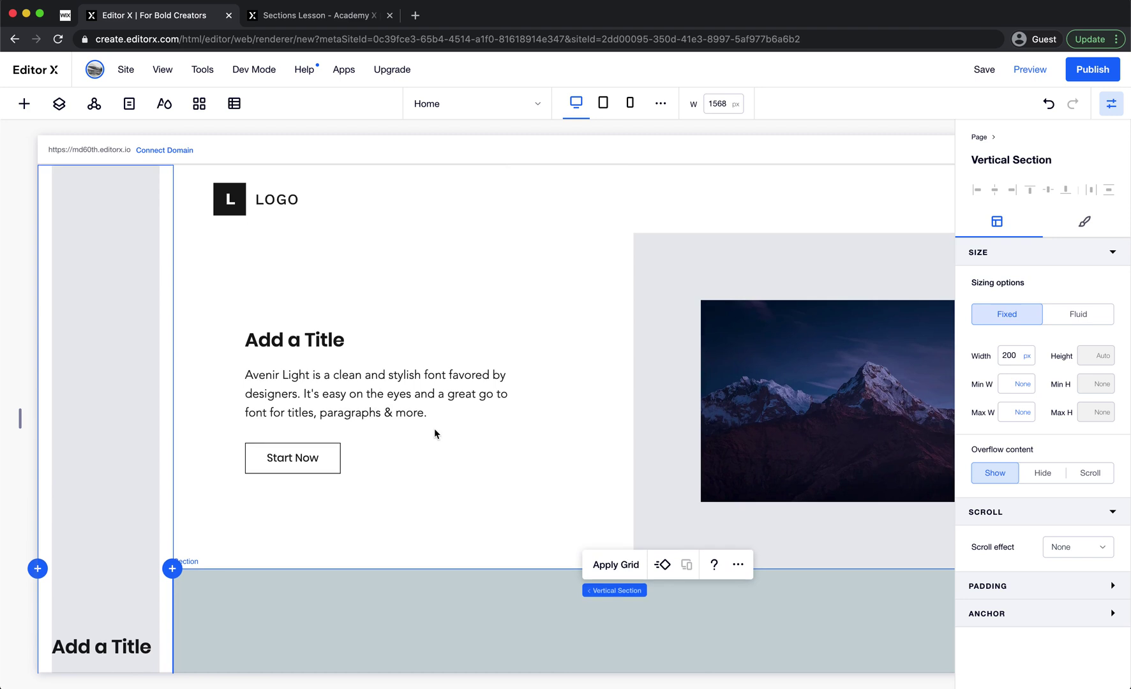
{"action": "left_click_drag", "start_coordinate": [175, 517], "coordinate": [274, 520]}
{"action": "left_click", "coordinate": [1015, 361]}
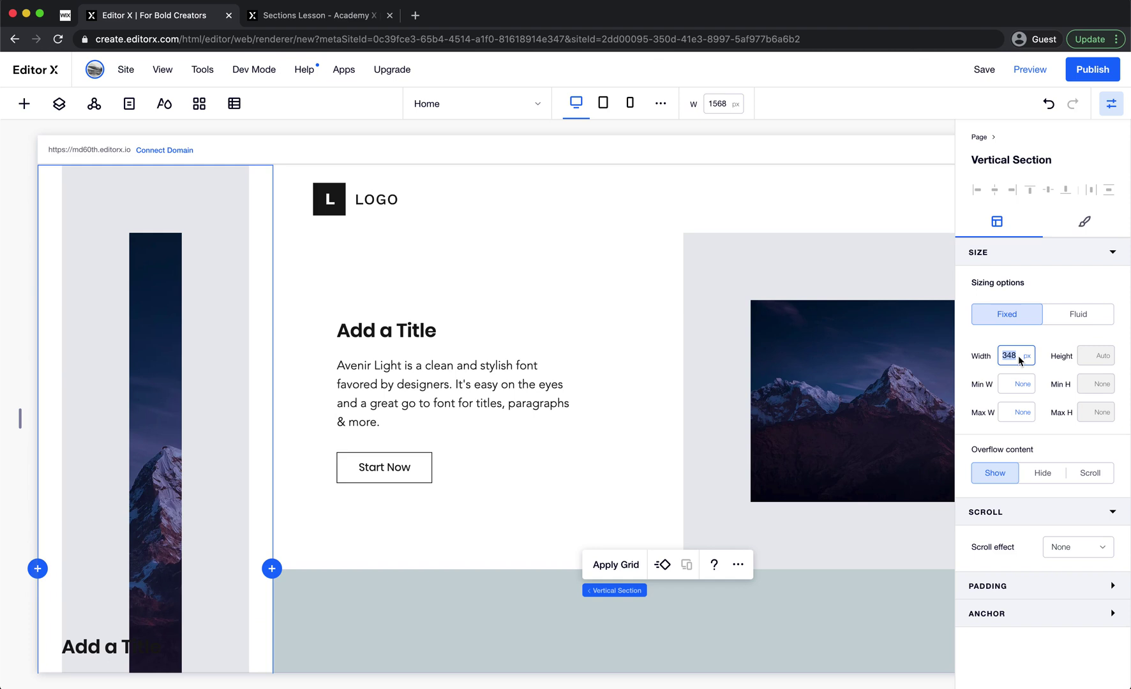
{"action": "type", "text": "500"}
{"action": "key", "text": "Return"}
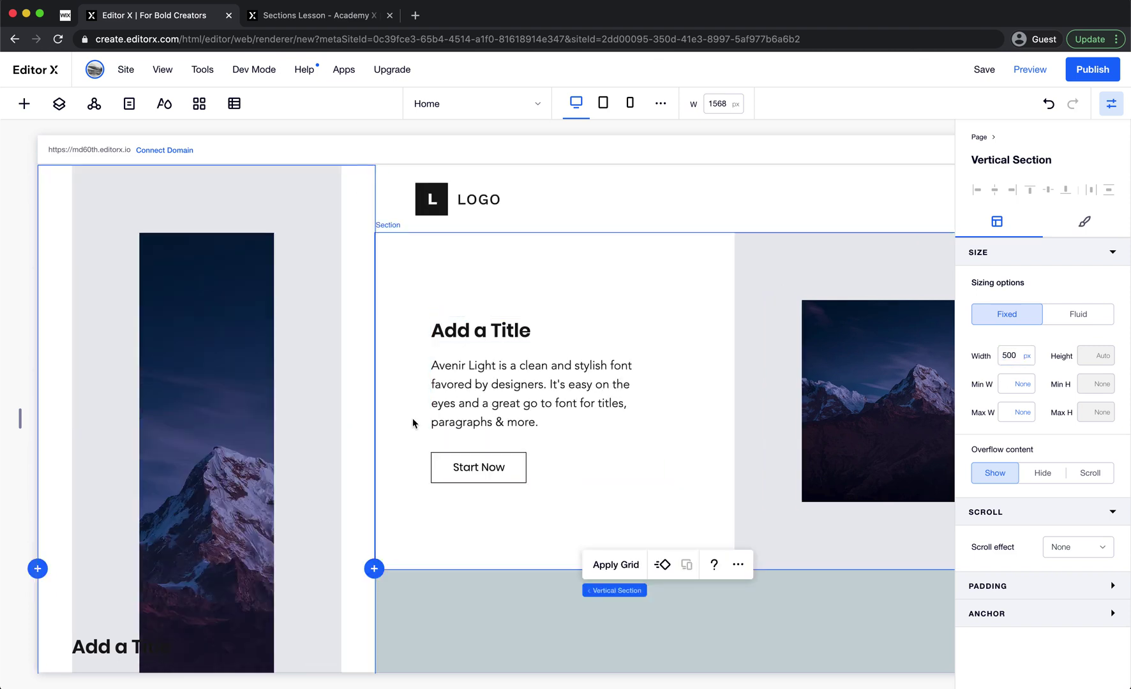
- Set the vertical section's background fill to the light gray site color
{"action": "scroll", "coordinate": [413, 418], "scroll_direction": "down", "scroll_amount": 2}
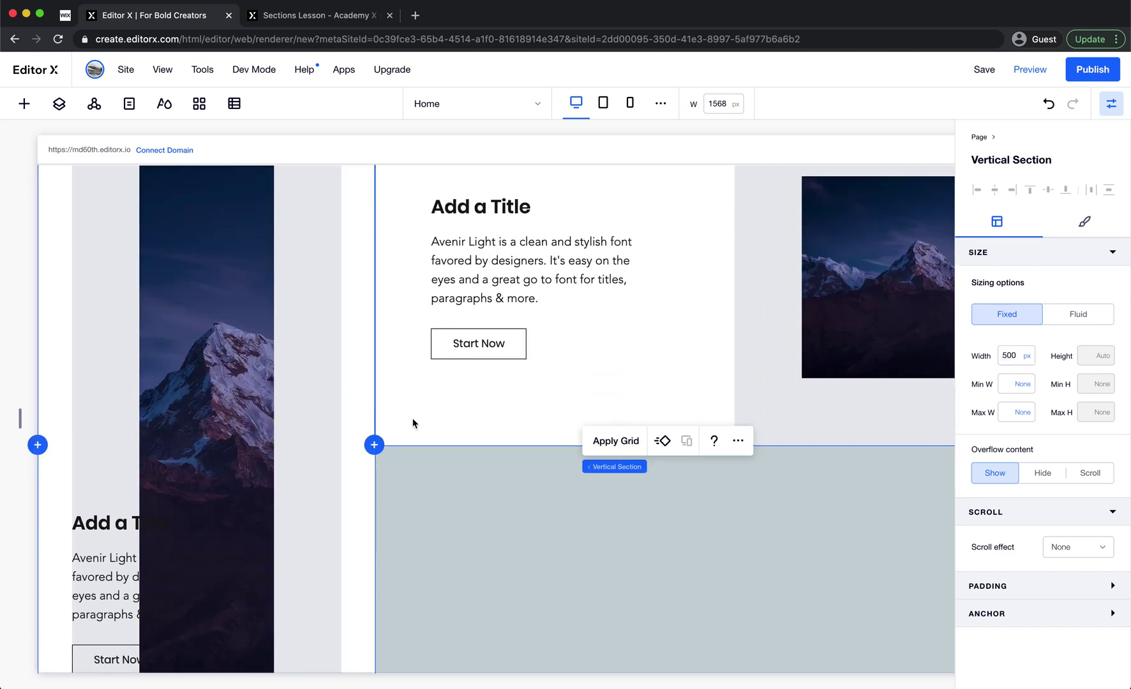
{"action": "left_click", "coordinate": [1101, 219]}
{"action": "left_click", "coordinate": [1017, 311]}
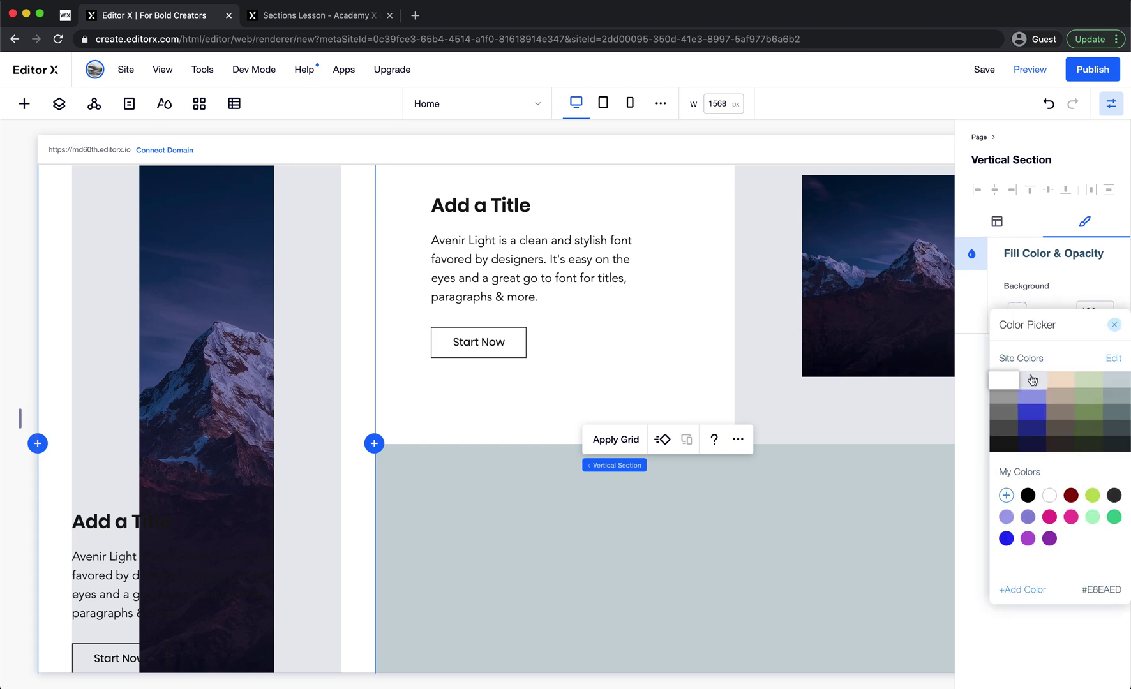
{"action": "left_click", "coordinate": [1034, 381]}
{"action": "left_click", "coordinate": [336, 369]}
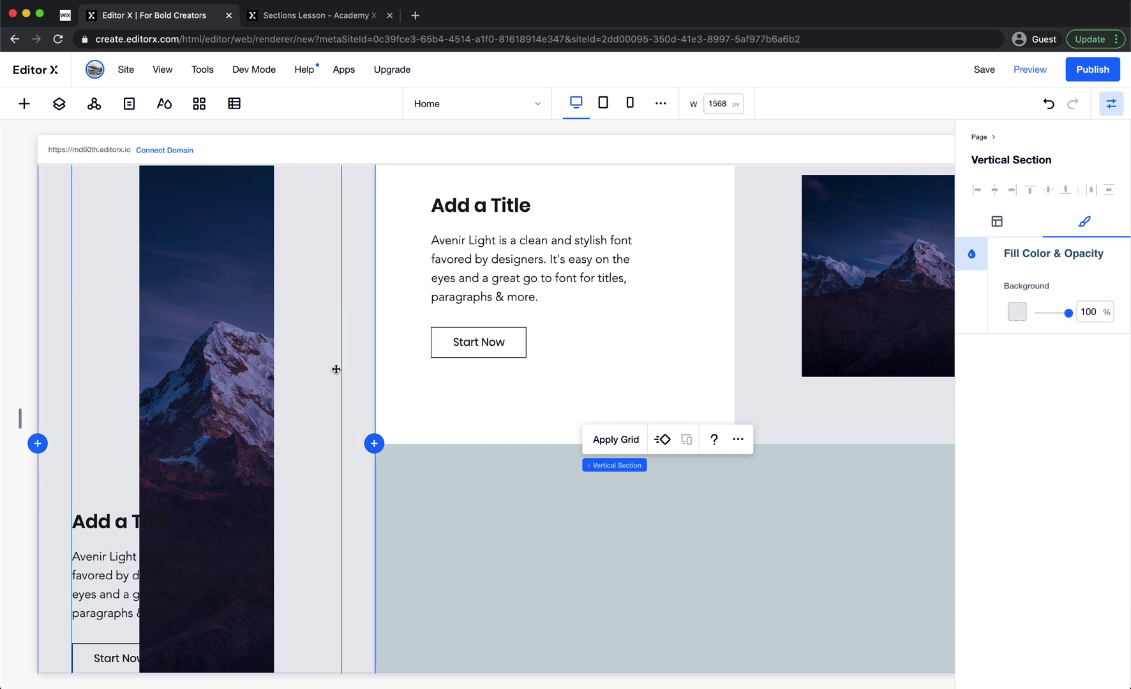
- Apply a 1x2 grid layout to the vertical section
{"action": "scroll", "coordinate": [335, 369], "scroll_direction": "down", "scroll_amount": 3}
{"action": "scroll", "coordinate": [336, 369], "scroll_direction": "up", "scroll_amount": 5}
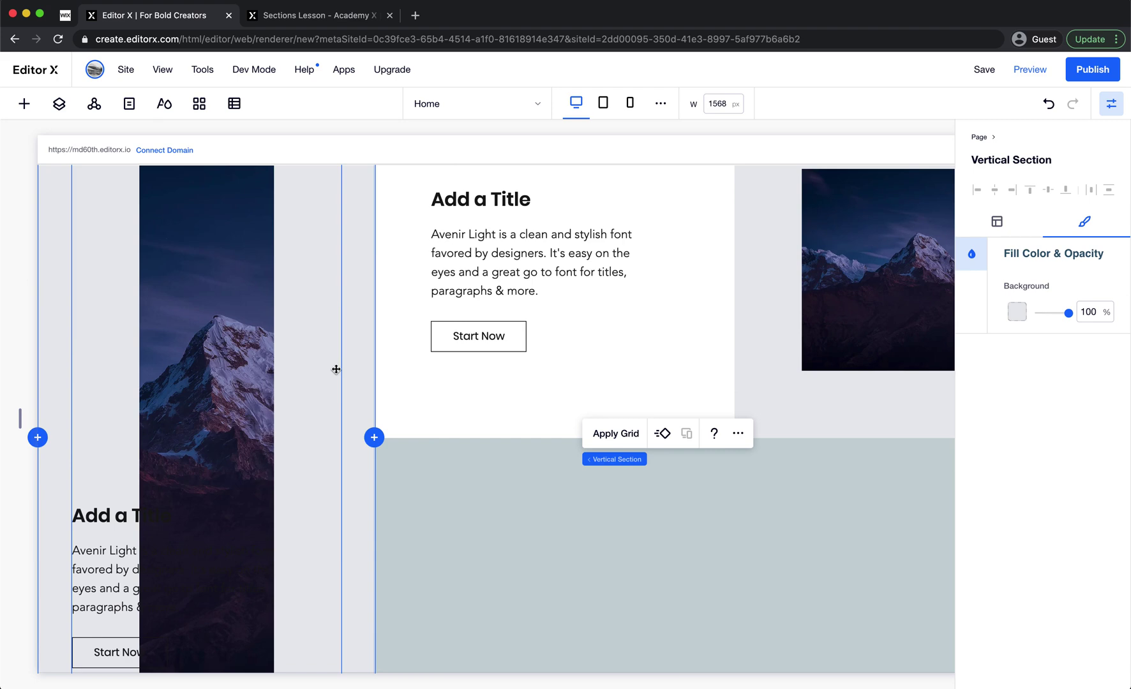
{"action": "left_click", "coordinate": [362, 345]}
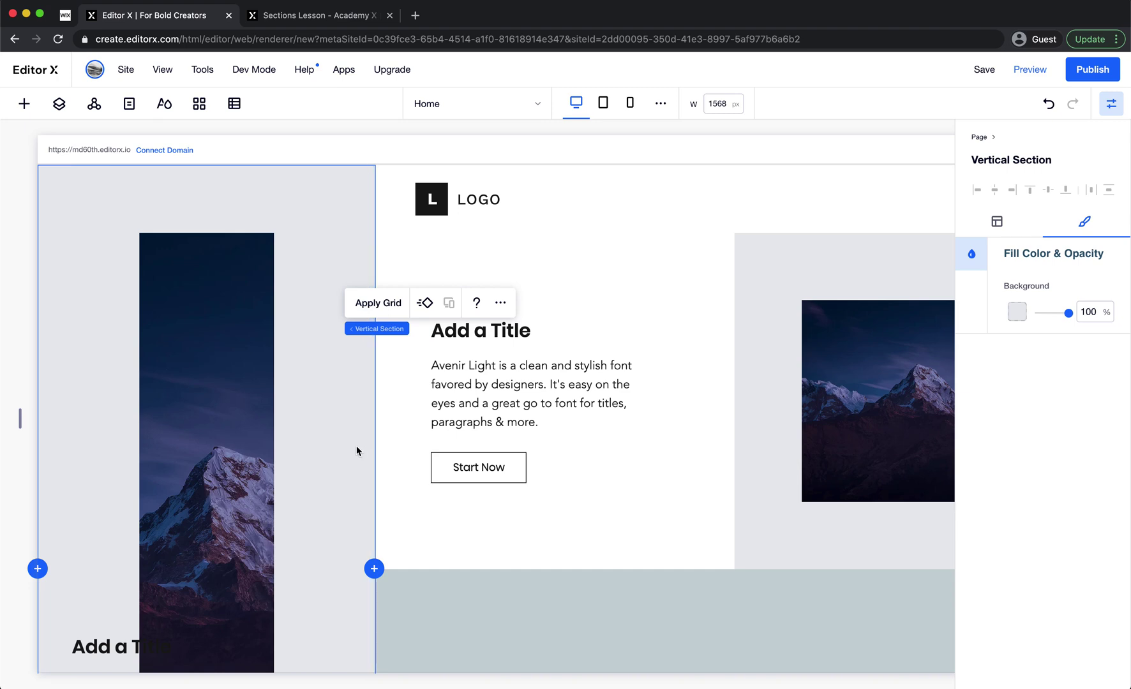
{"action": "left_click", "coordinate": [384, 306]}
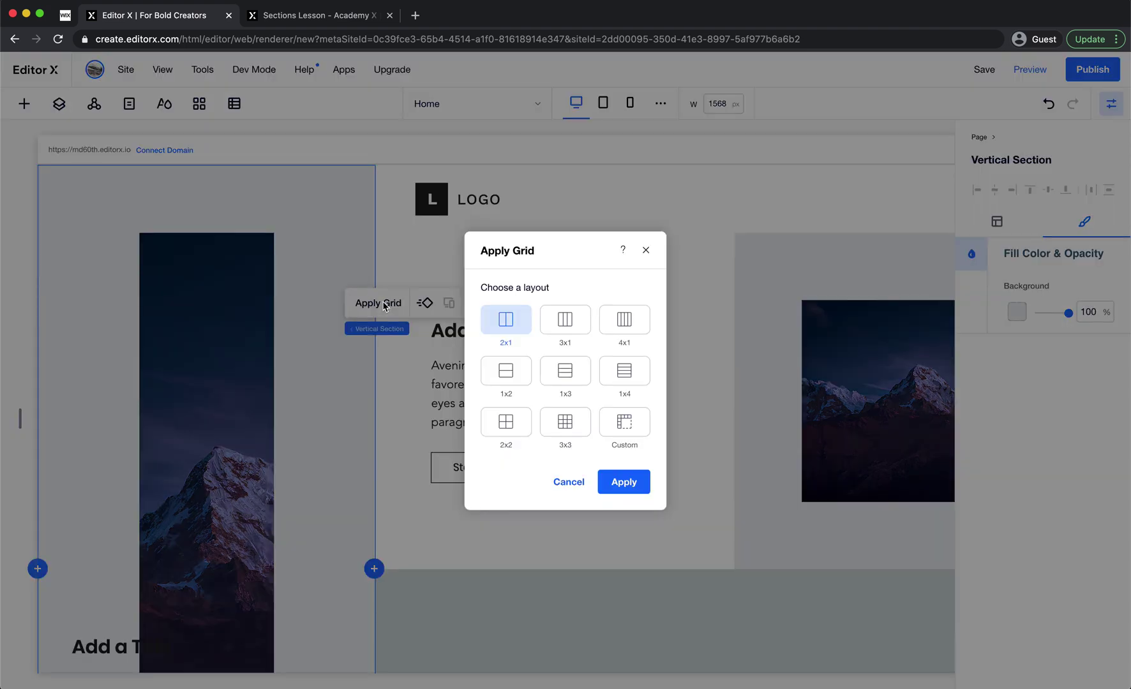
{"action": "left_click", "coordinate": [503, 372]}
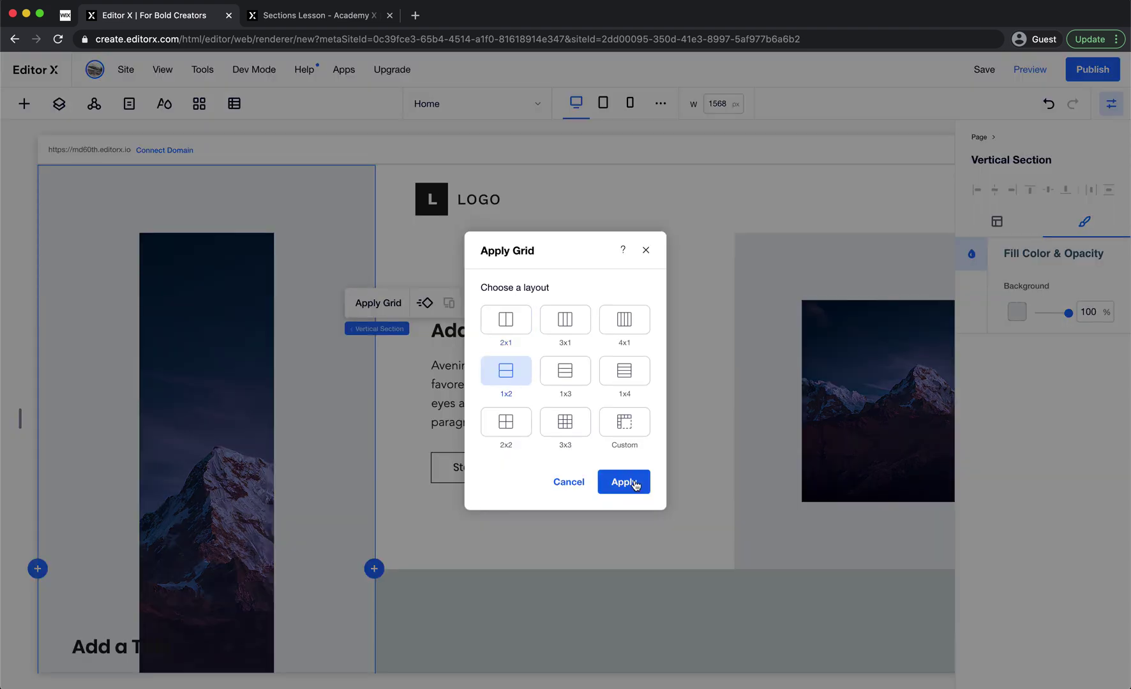
{"action": "left_click", "coordinate": [635, 484]}
- Set the gray image container's grid area to row start 2, end 3, and stretch it to fill that cell
{"action": "scroll", "coordinate": [291, 507], "scroll_direction": "down", "scroll_amount": 3}
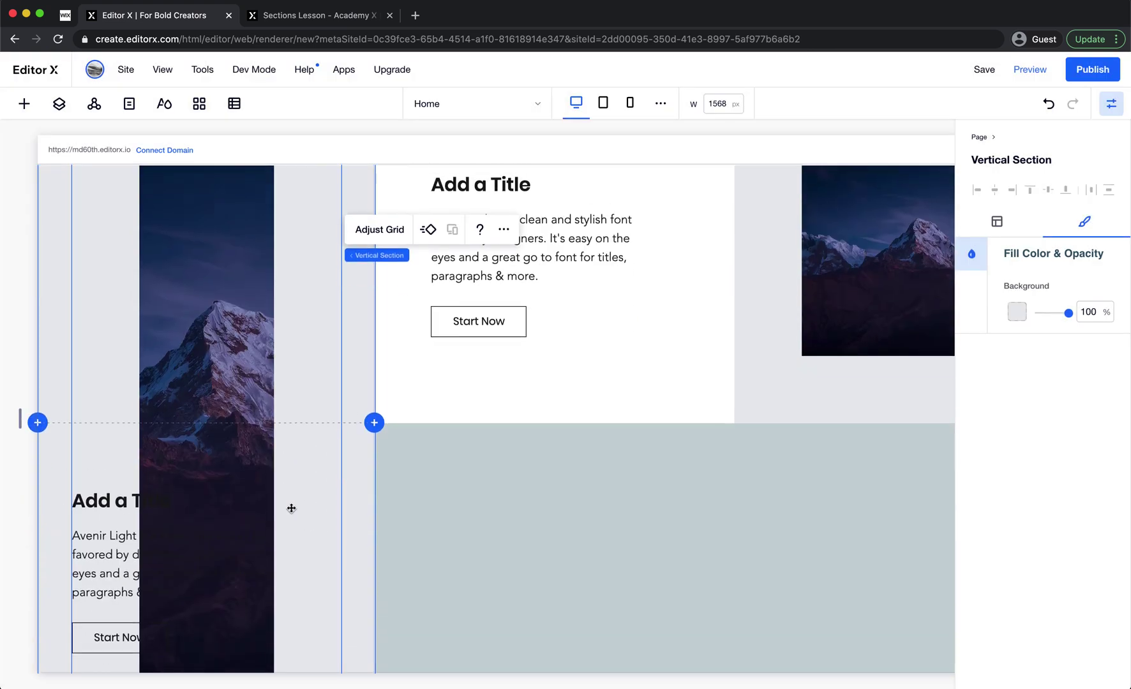
{"action": "left_click", "coordinate": [331, 335]}
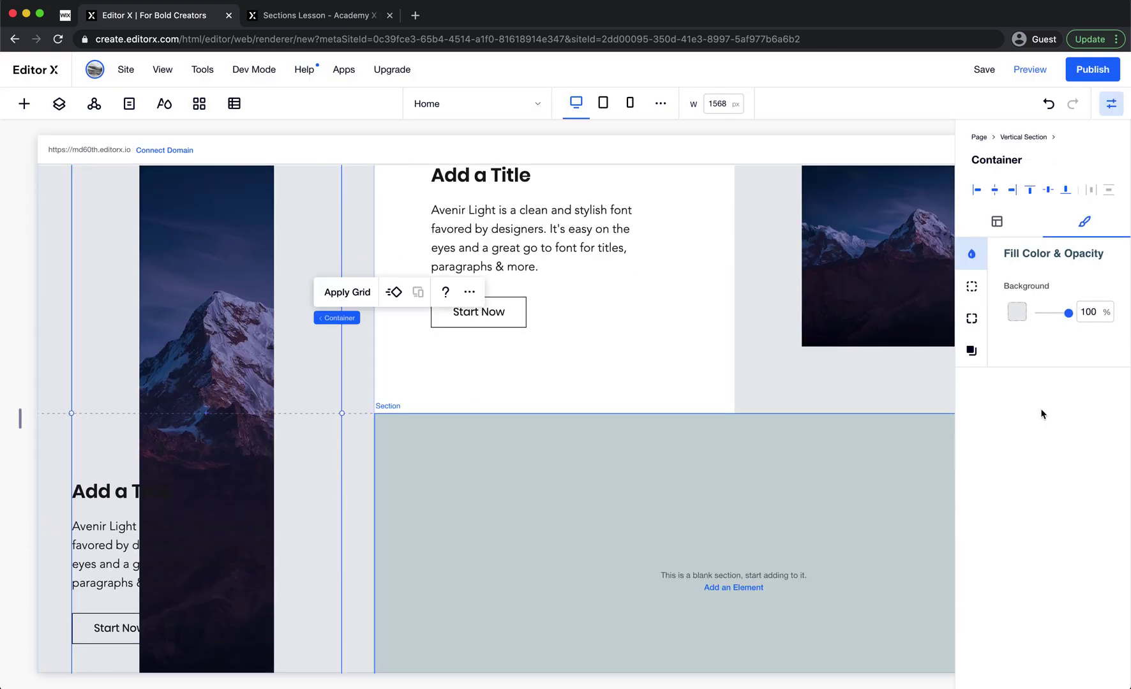
{"action": "left_click", "coordinate": [997, 221]}
{"action": "scroll", "coordinate": [1085, 599], "scroll_direction": "down", "scroll_amount": 5}
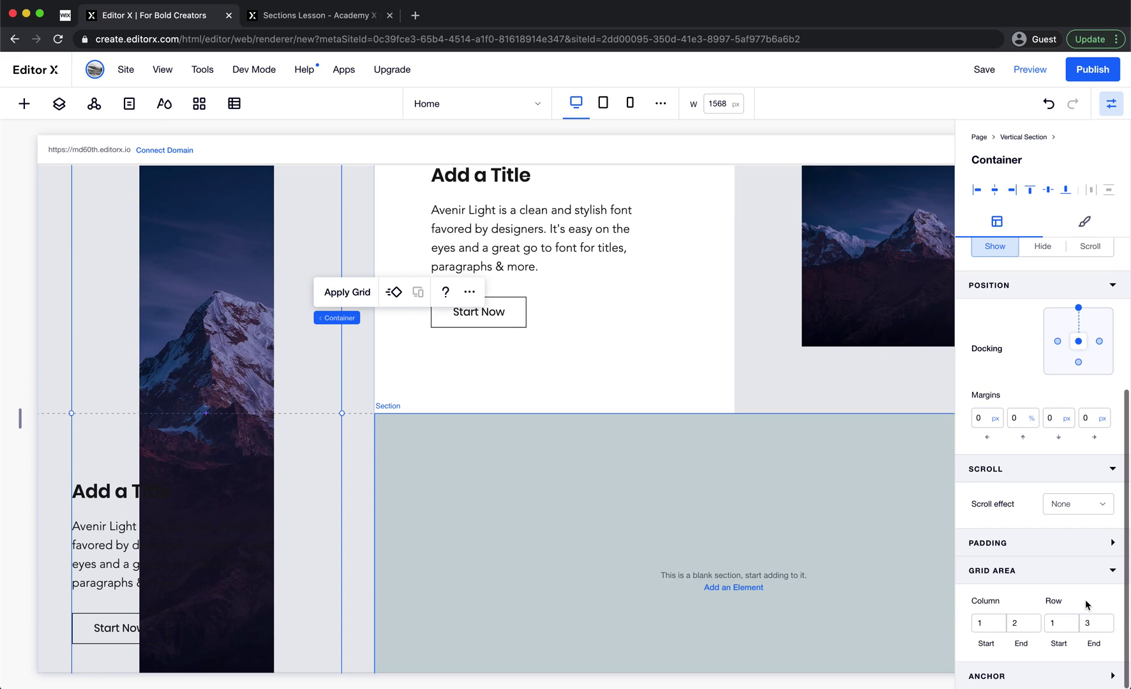
{"action": "type", "text": "2"}
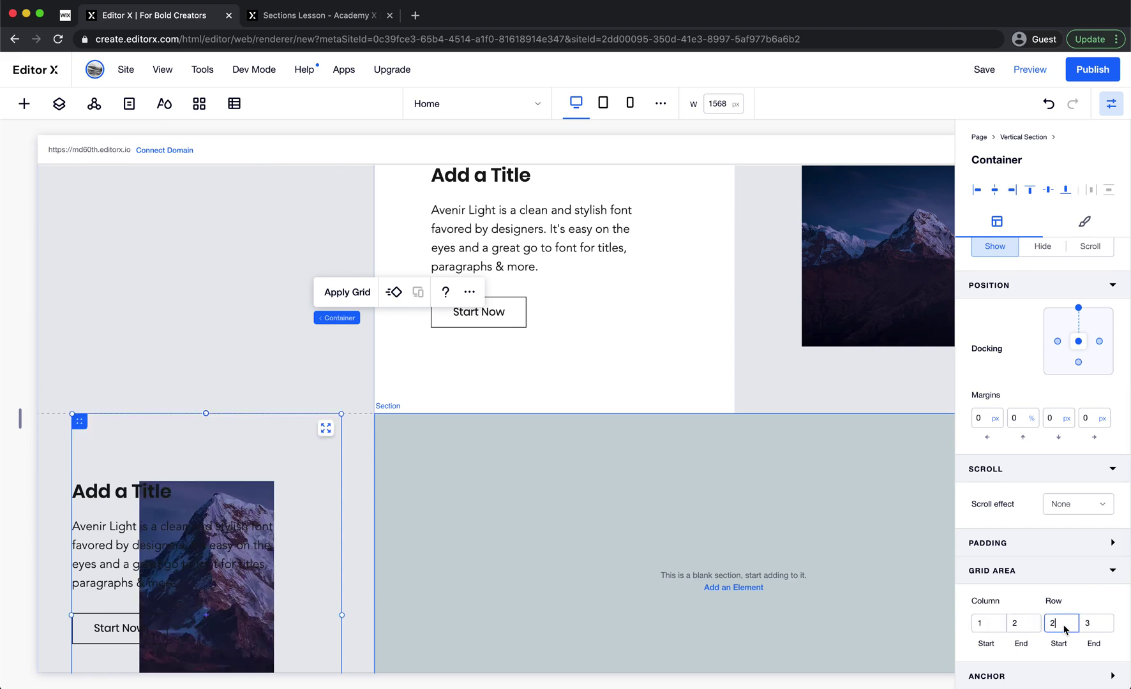
{"action": "left_click", "coordinate": [326, 428]}
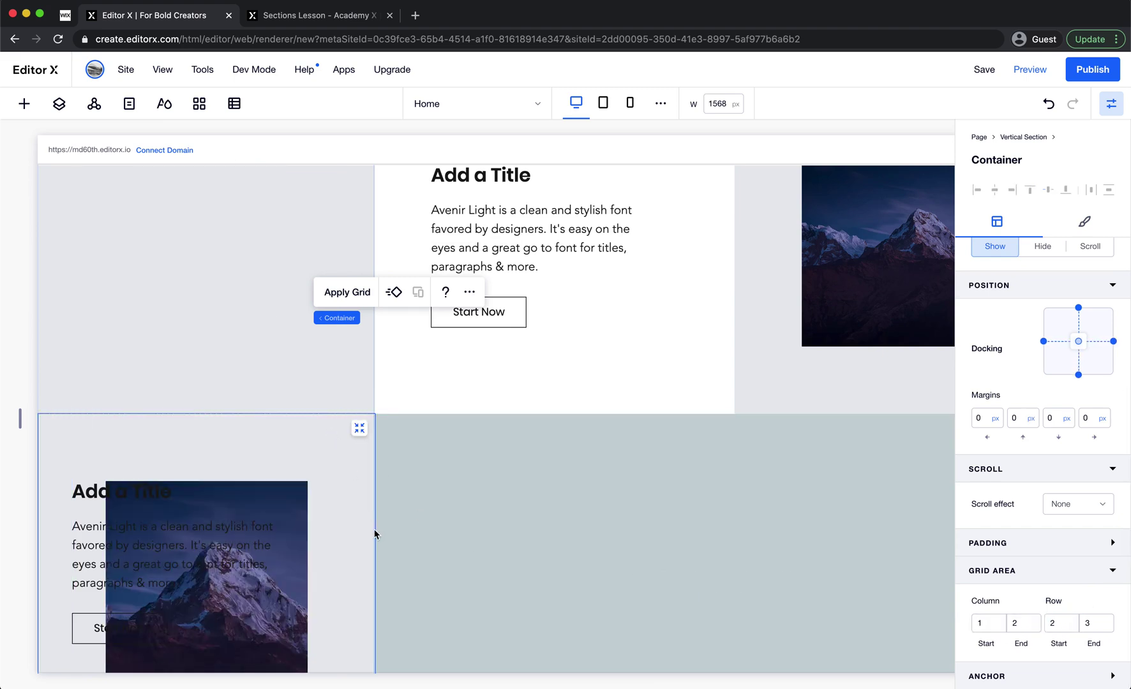
- Remove the top docking from the vertical section's text stack so it is centered, and set its top margin to 0 px
{"action": "left_click", "coordinate": [154, 492]}
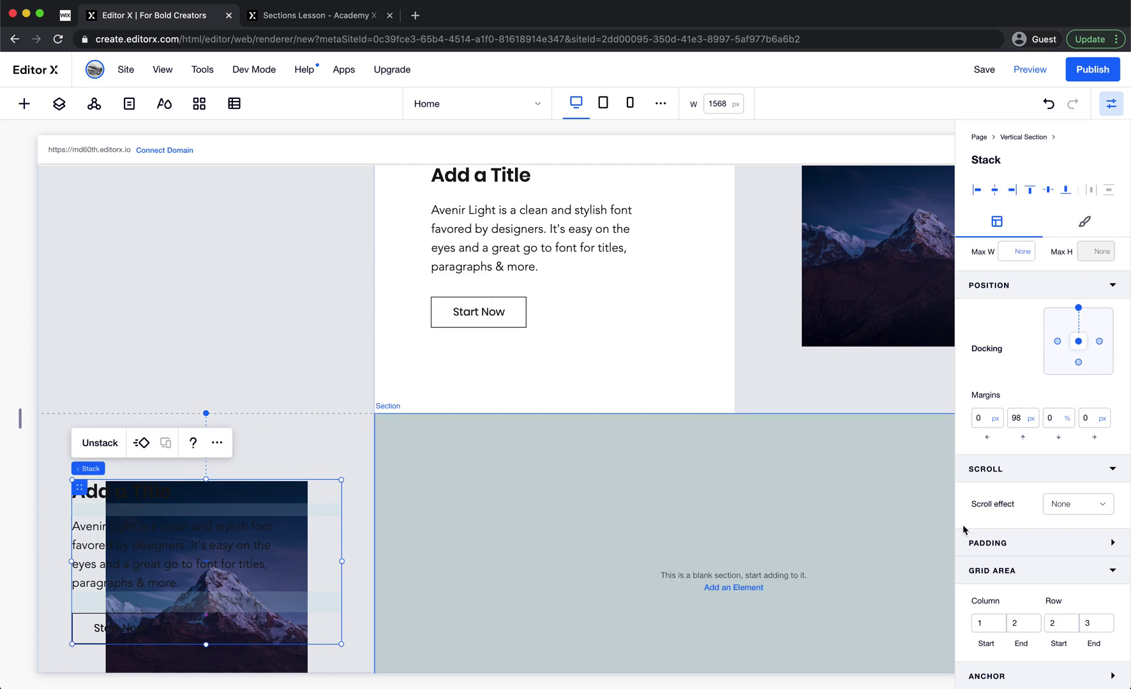
{"action": "left_click", "coordinate": [1075, 327]}
{"action": "left_click", "coordinate": [1018, 420]}
{"action": "key", "text": "Return"}
- Set the text stack's grid area in the vertical section to row start 1, end 2
{"action": "left_click", "coordinate": [990, 623]}
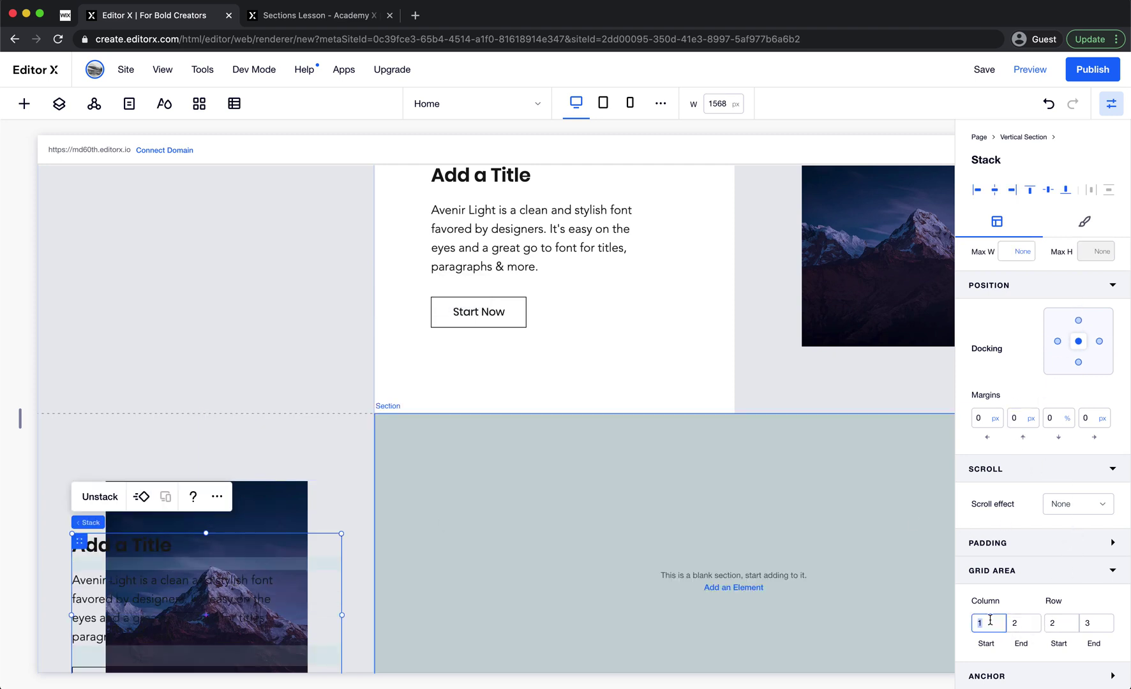
{"action": "left_click", "coordinate": [1064, 627]}
{"action": "type", "text": "1"}
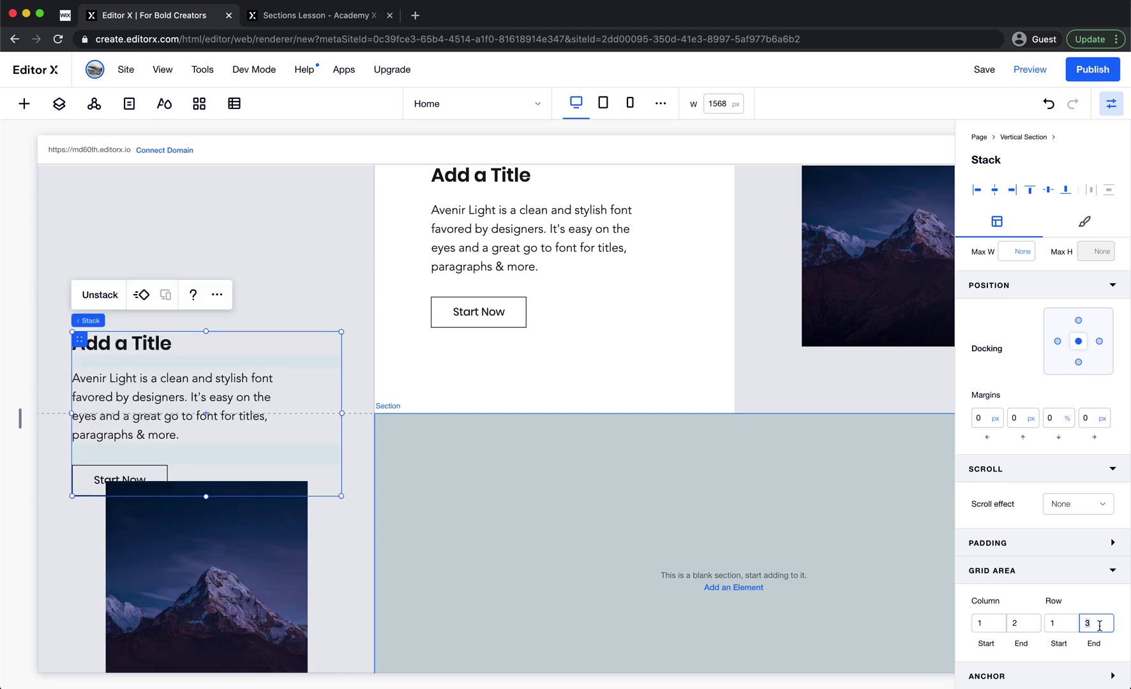
{"action": "left_click", "coordinate": [1099, 629]}
{"action": "type", "text": "2"}
{"action": "scroll", "coordinate": [358, 477], "scroll_direction": "up", "scroll_amount": 3}
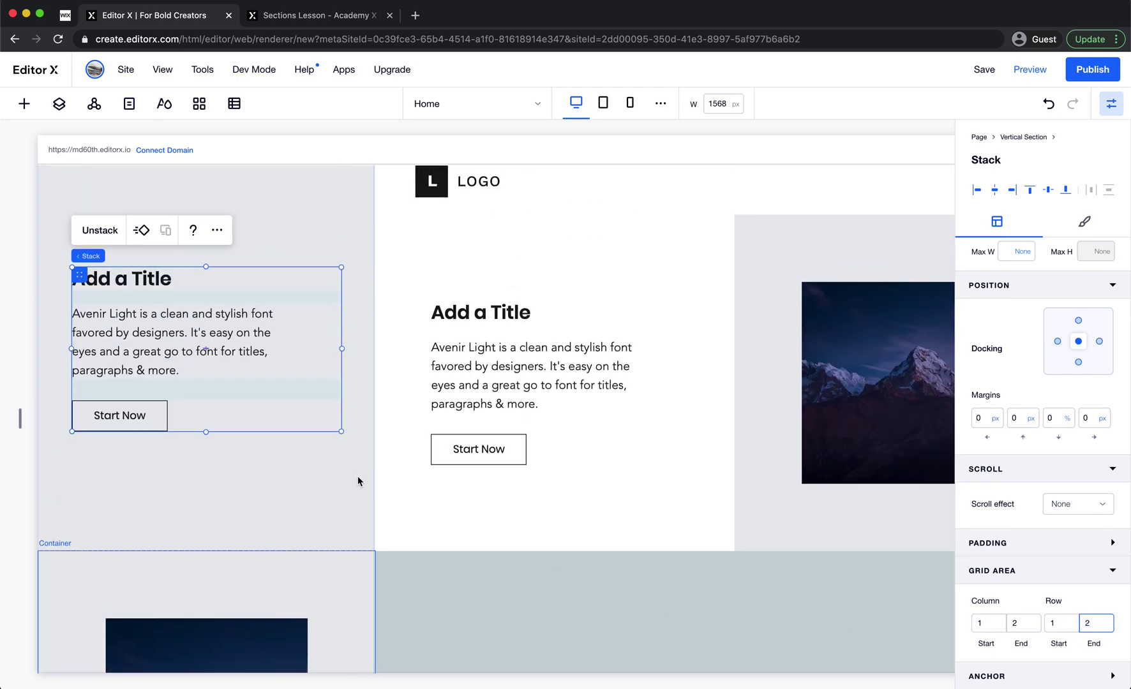
- Preview the page on desktop to check how the vertical section sits beside the horizontal sections, and return to editing
{"action": "left_click", "coordinate": [488, 529]}
{"action": "scroll", "coordinate": [487, 528], "scroll_direction": "down", "scroll_amount": 5}
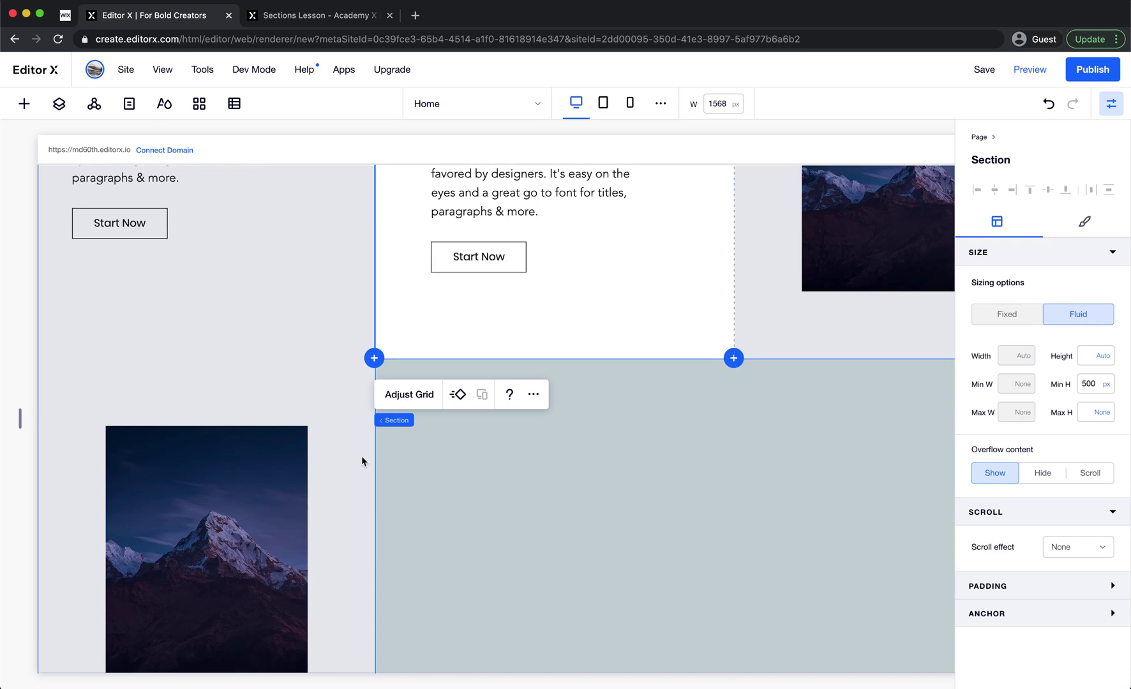
{"action": "left_click", "coordinate": [1049, 66]}
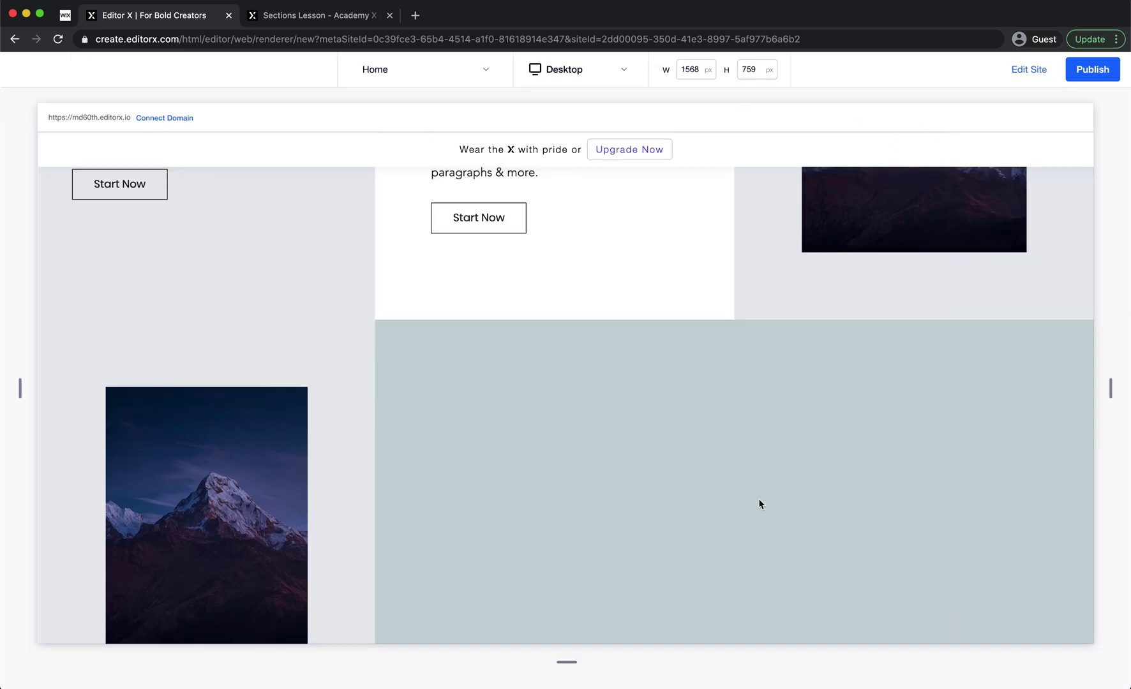
{"action": "scroll", "coordinate": [759, 499], "scroll_direction": "down", "scroll_amount": 10}
{"action": "scroll", "coordinate": [758, 499], "scroll_direction": "up", "scroll_amount": 10}
{"action": "scroll", "coordinate": [759, 498], "scroll_direction": "down", "scroll_amount": 10}
{"action": "scroll", "coordinate": [756, 499], "scroll_direction": "up", "scroll_amount": 10}
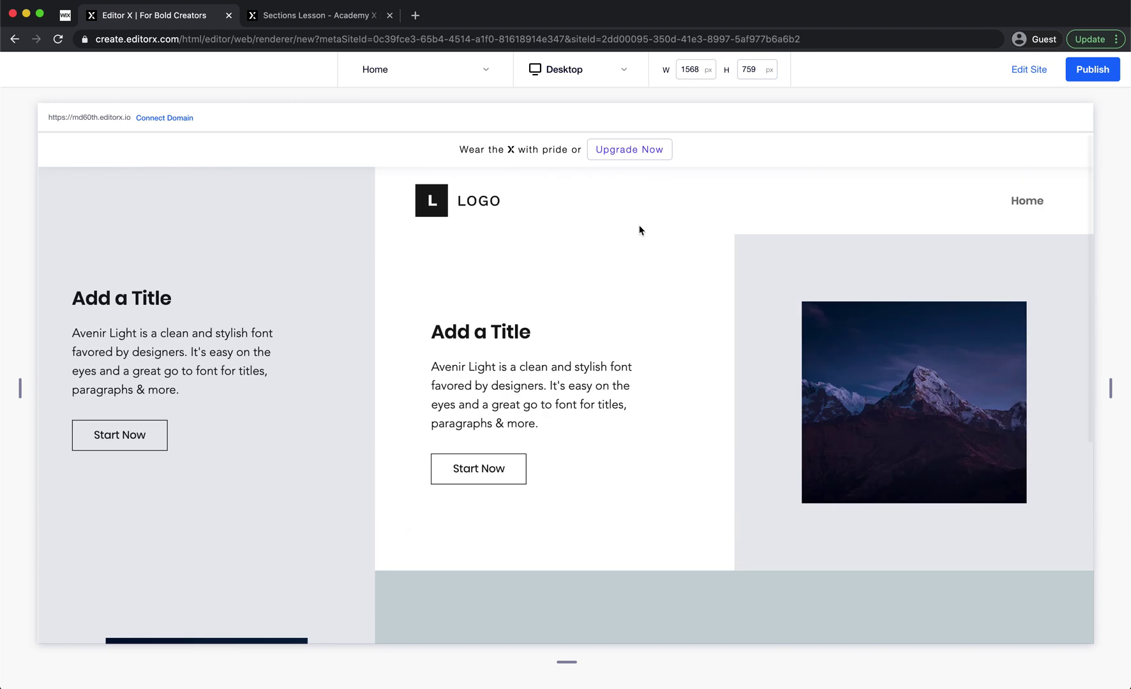
{"action": "left_click", "coordinate": [1022, 71]}
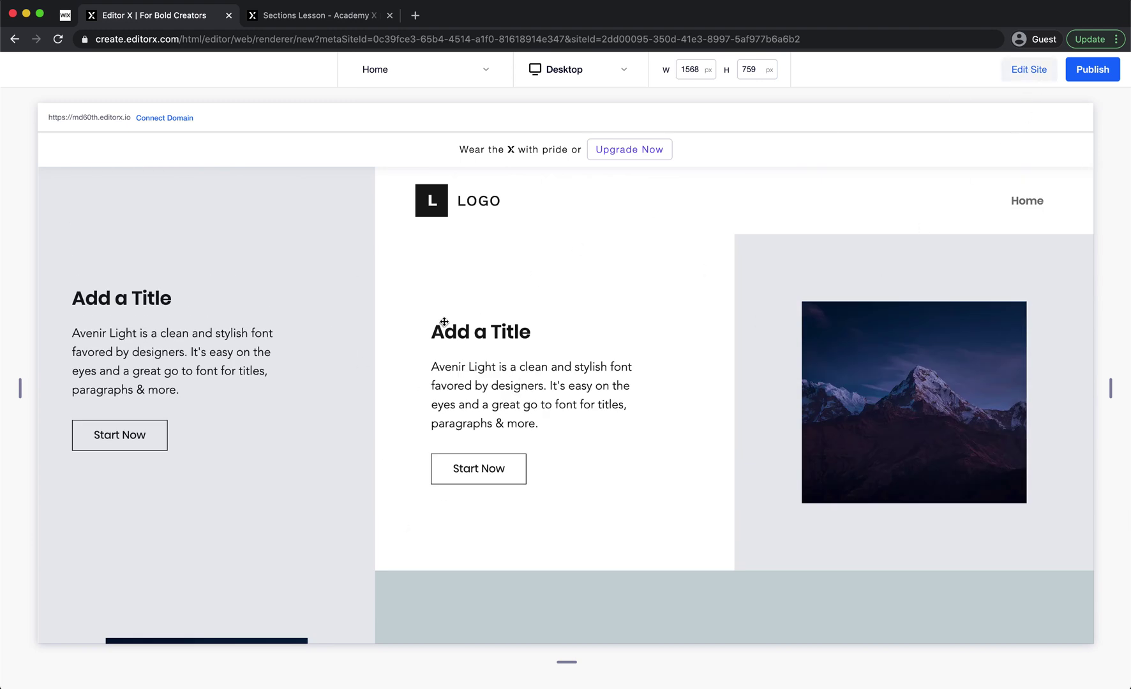
- Lower the vertical section's top edge to just below the header so the header spans the full page width
{"action": "left_click", "coordinate": [343, 248]}
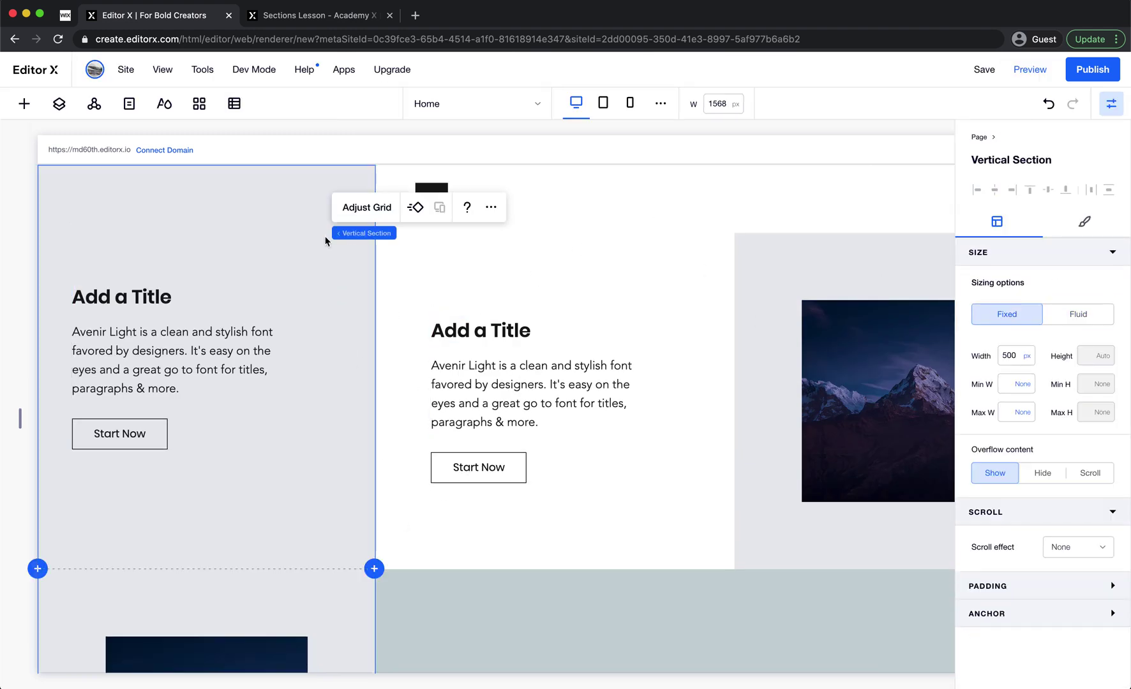
{"action": "mouse_move", "coordinate": [233, 167]}
{"action": "left_mouse_down"}
{"action": "mouse_move", "coordinate": [245, 256]}
{"action": "mouse_move", "coordinate": [247, 165]}
{"action": "left_mouse_up"}
{"action": "left_click", "coordinate": [650, 187]}
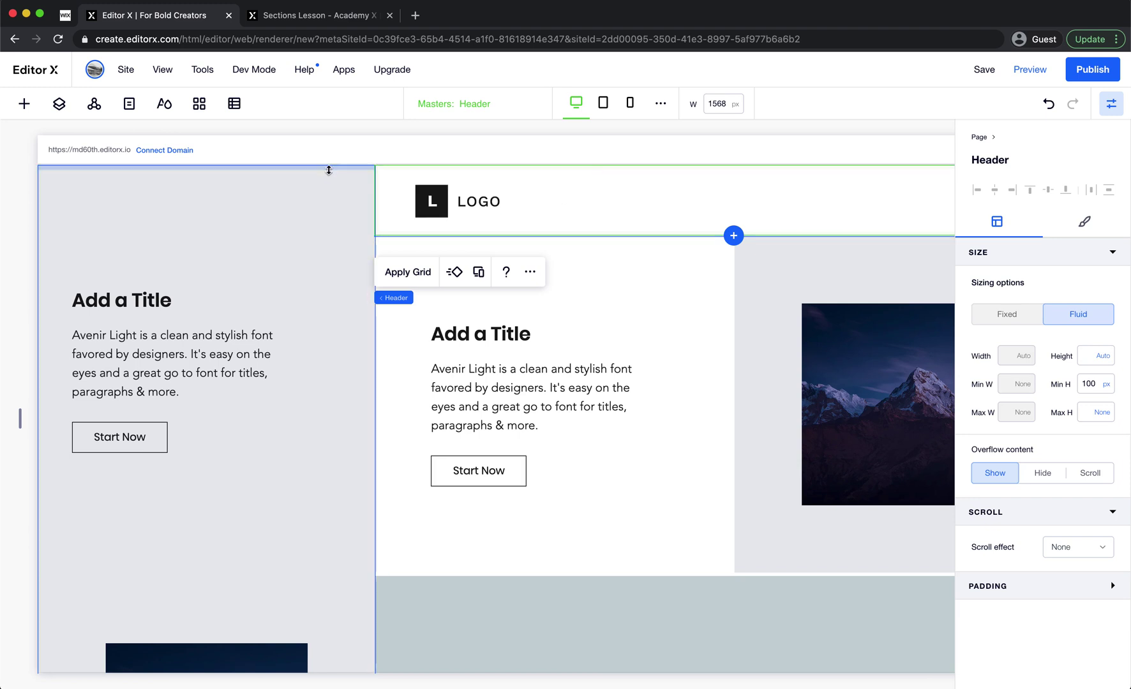
{"action": "left_click_drag", "start_coordinate": [327, 168], "coordinate": [338, 246]}
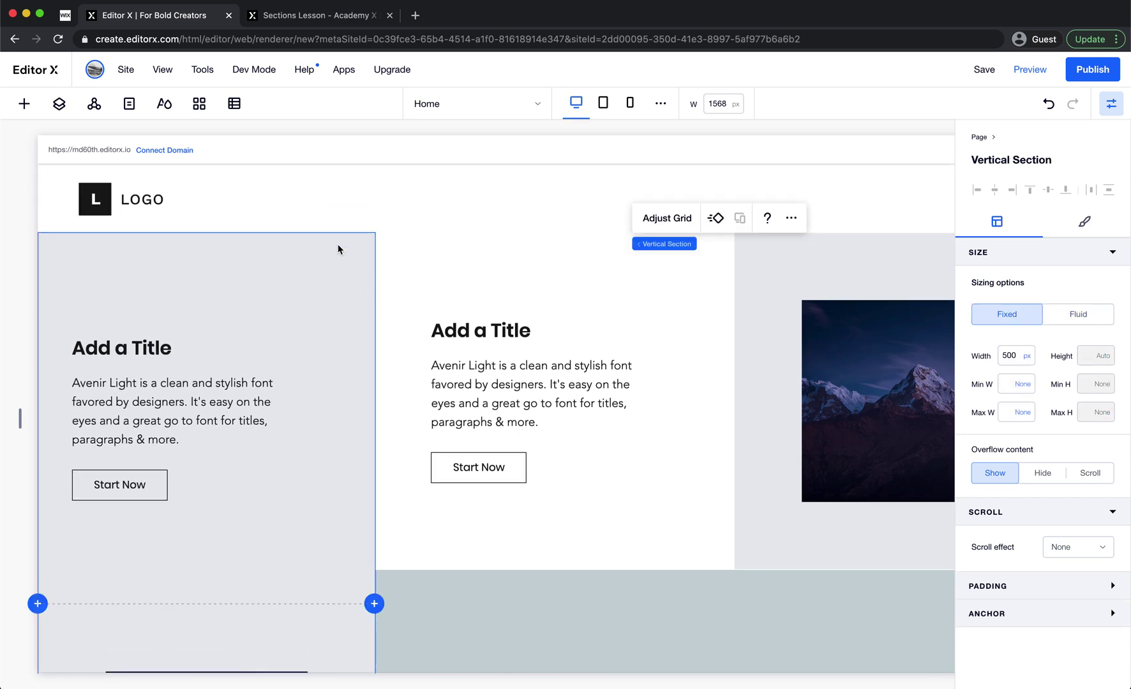
- Inspect how the header and the vertical section are laid out from the top of the page to the footer
{"action": "left_click", "coordinate": [339, 197]}
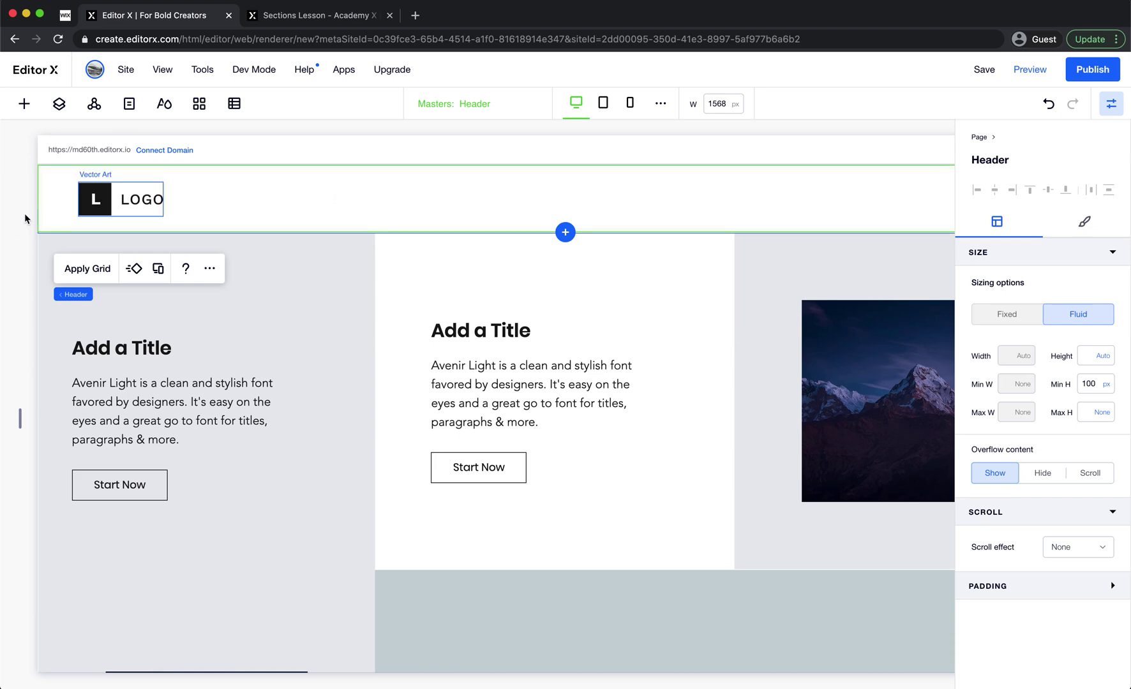
{"action": "scroll", "coordinate": [287, 285], "scroll_direction": "down", "scroll_amount": 5}
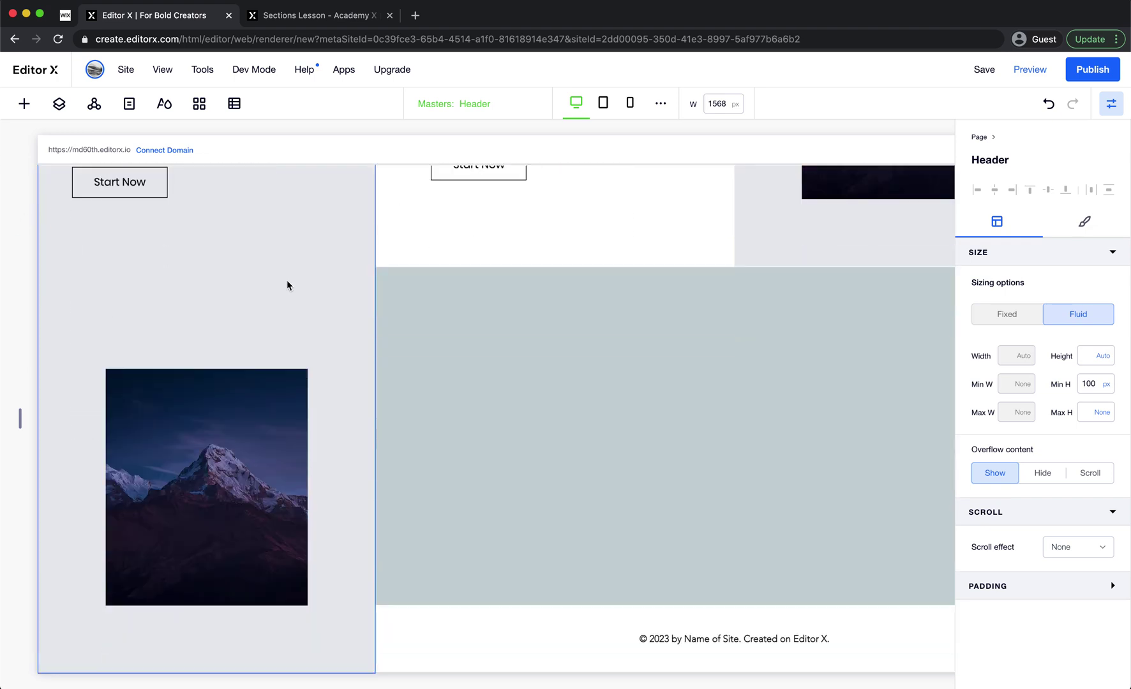
{"action": "scroll", "coordinate": [286, 285], "scroll_direction": "up", "scroll_amount": 5}
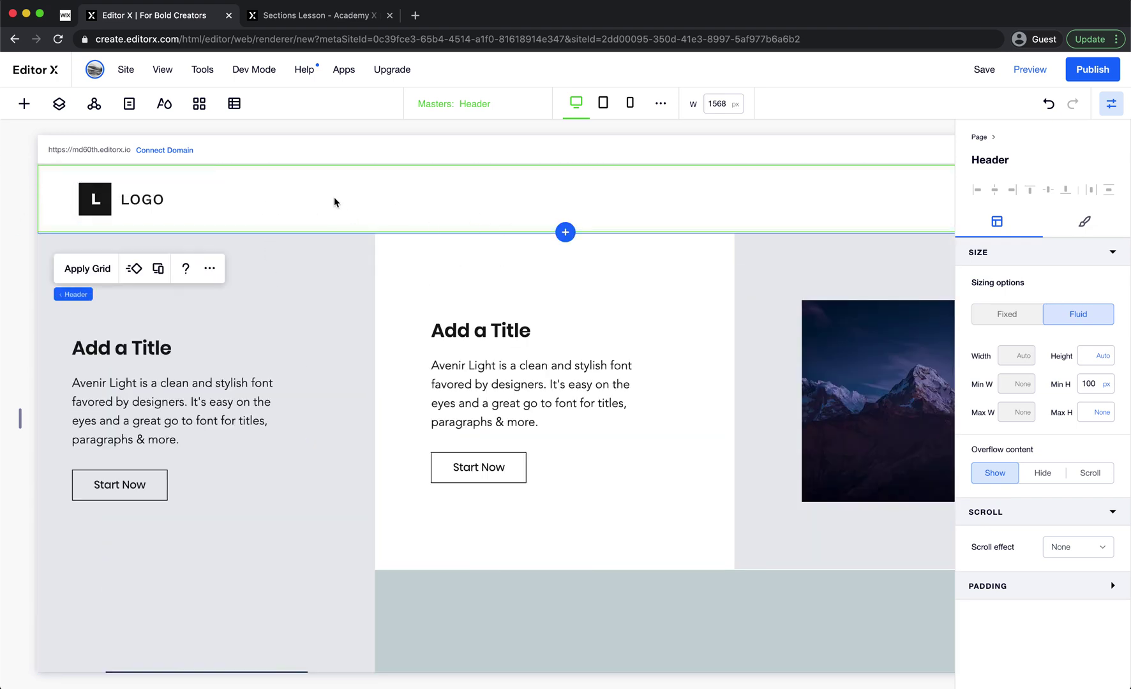
{"action": "left_click", "coordinate": [337, 276]}
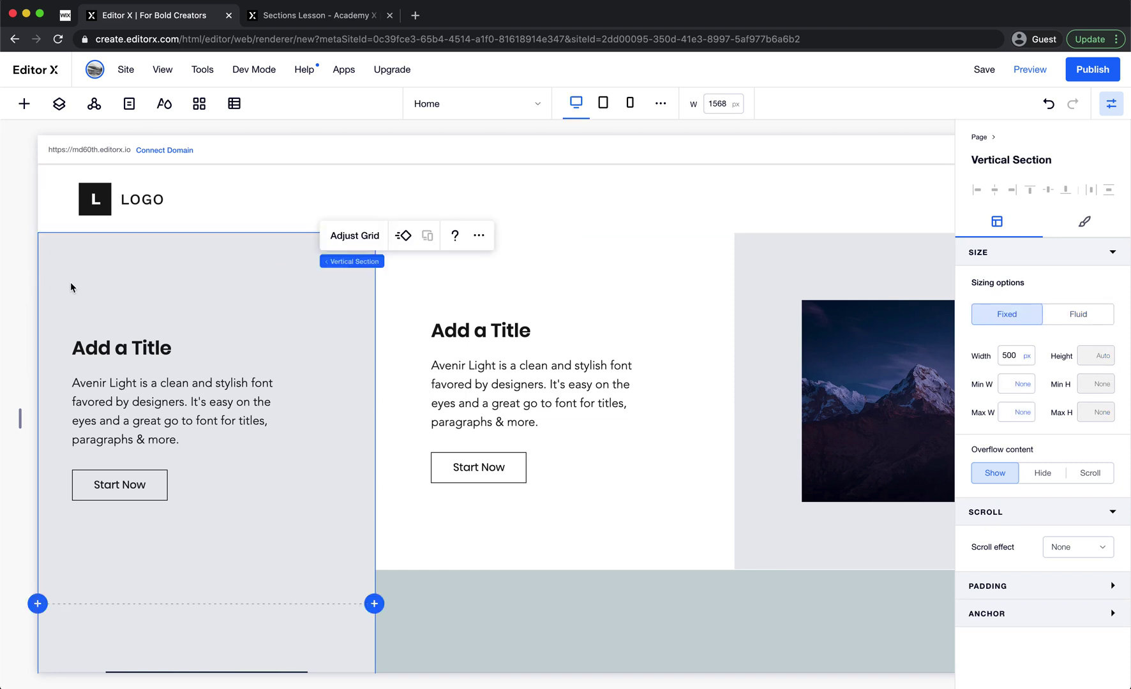
{"action": "scroll", "coordinate": [276, 312], "scroll_direction": "down", "scroll_amount": 5}
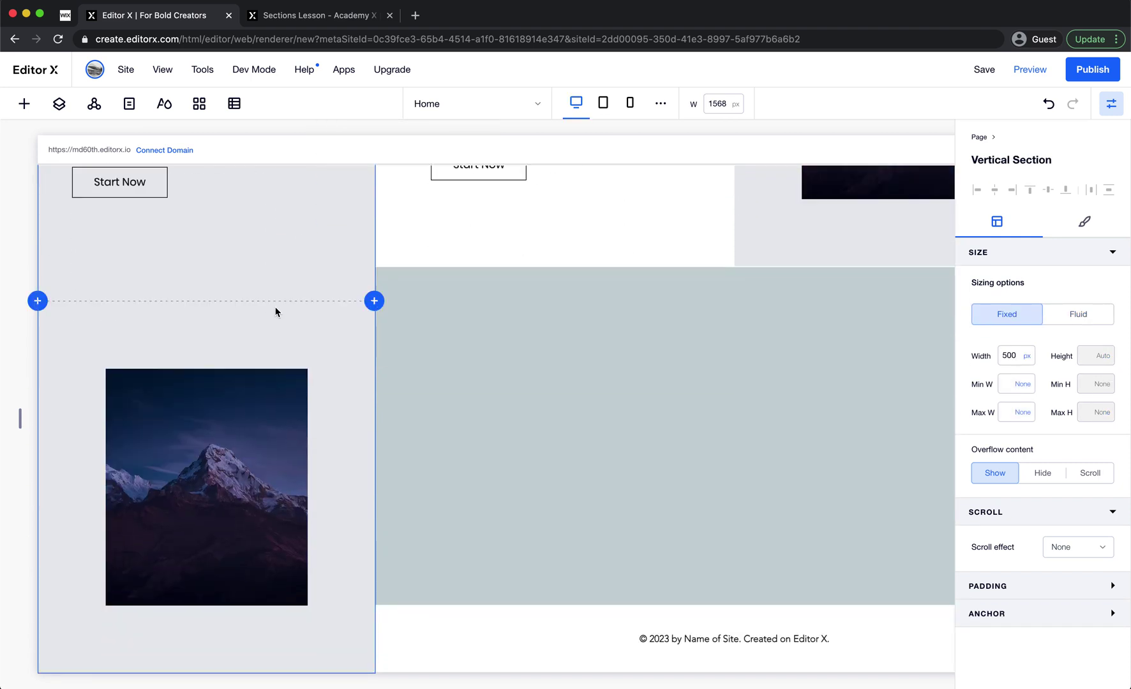
{"action": "scroll", "coordinate": [336, 516], "scroll_direction": "up", "scroll_amount": 3}
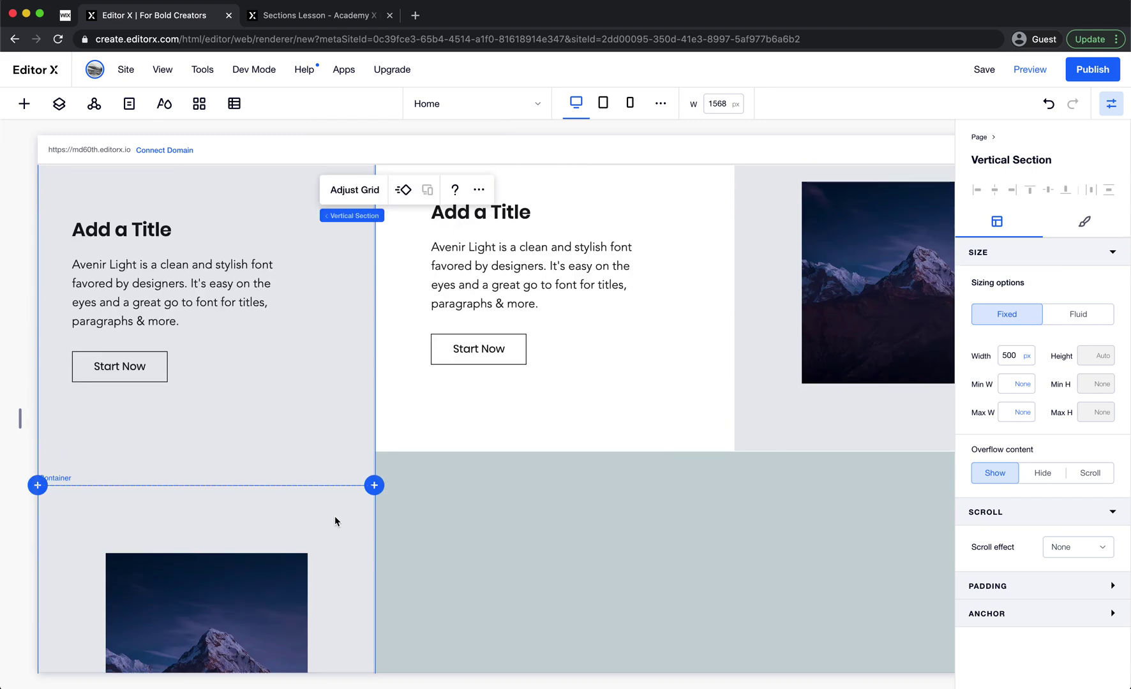
- Stretch the mountain image in the vertical section so it fills the section's lower cell
{"action": "left_click", "coordinate": [303, 575]}
{"action": "left_click", "coordinate": [293, 575]}
{"action": "scroll", "coordinate": [308, 578], "scroll_direction": "down", "scroll_amount": 1}
{"action": "scroll", "coordinate": [308, 578], "scroll_direction": "up", "scroll_amount": 3}
{"action": "left_click", "coordinate": [311, 570]}
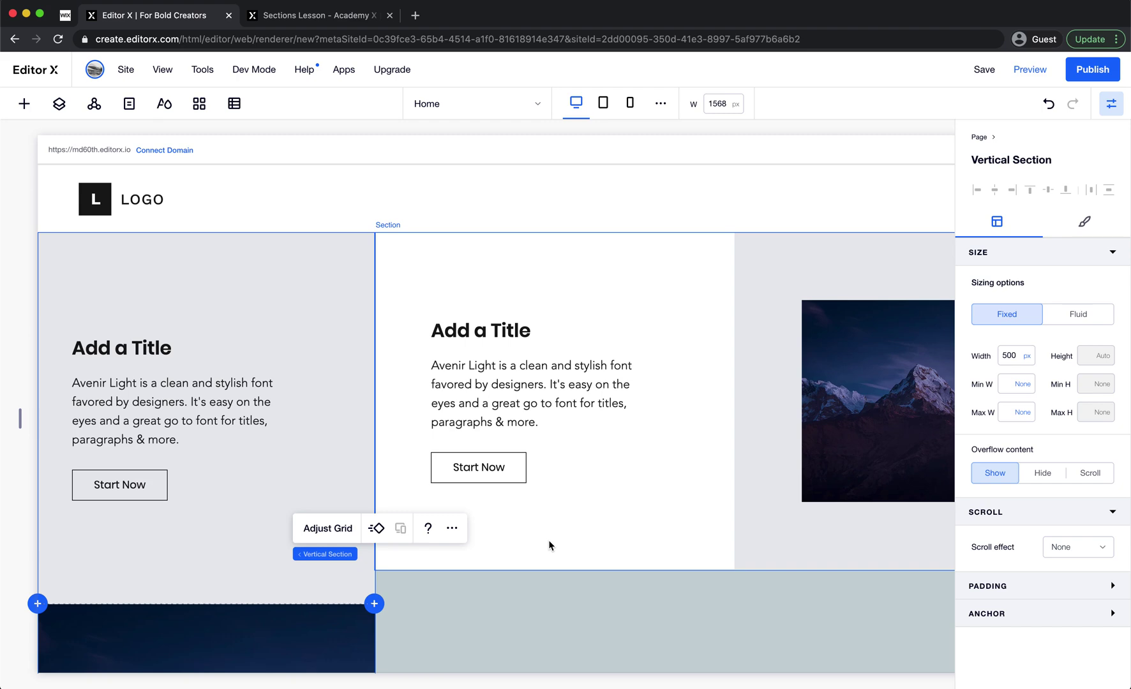
- Raise the vertical section's bottom edge to the end of the first horizontal section so the blue-gray section spans the full page width
{"action": "scroll", "coordinate": [549, 545], "scroll_direction": "down", "scroll_amount": 5}
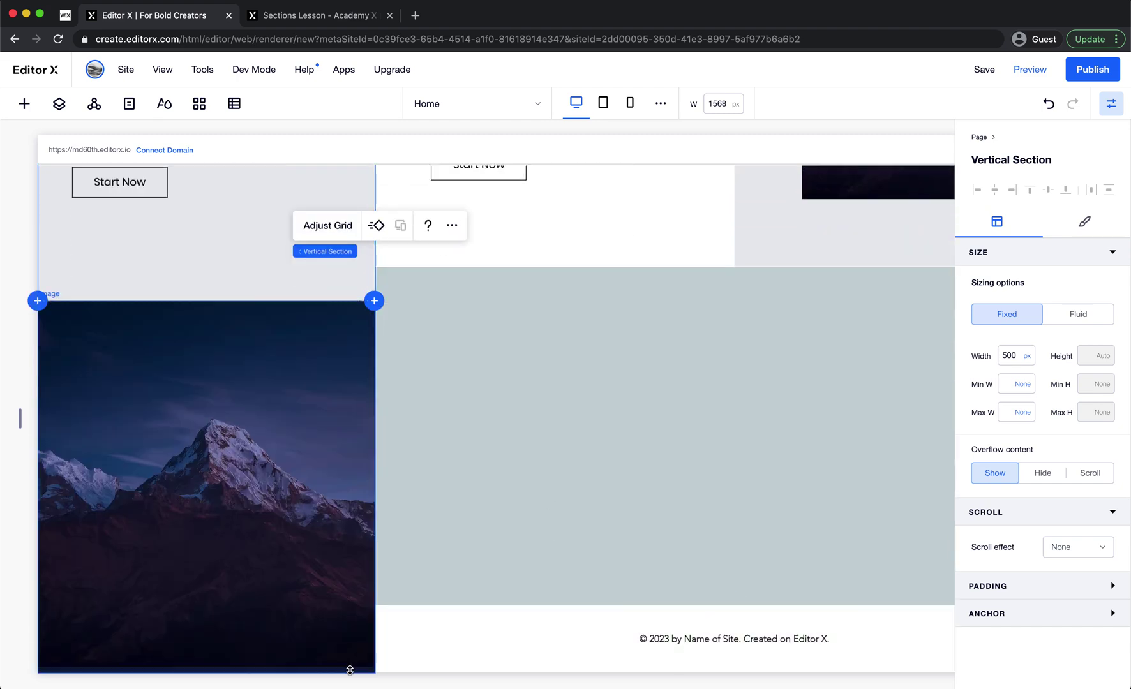
{"action": "left_click_drag", "start_coordinate": [349, 670], "coordinate": [469, 359]}
{"action": "scroll", "coordinate": [474, 364], "scroll_direction": "up", "scroll_amount": 5}
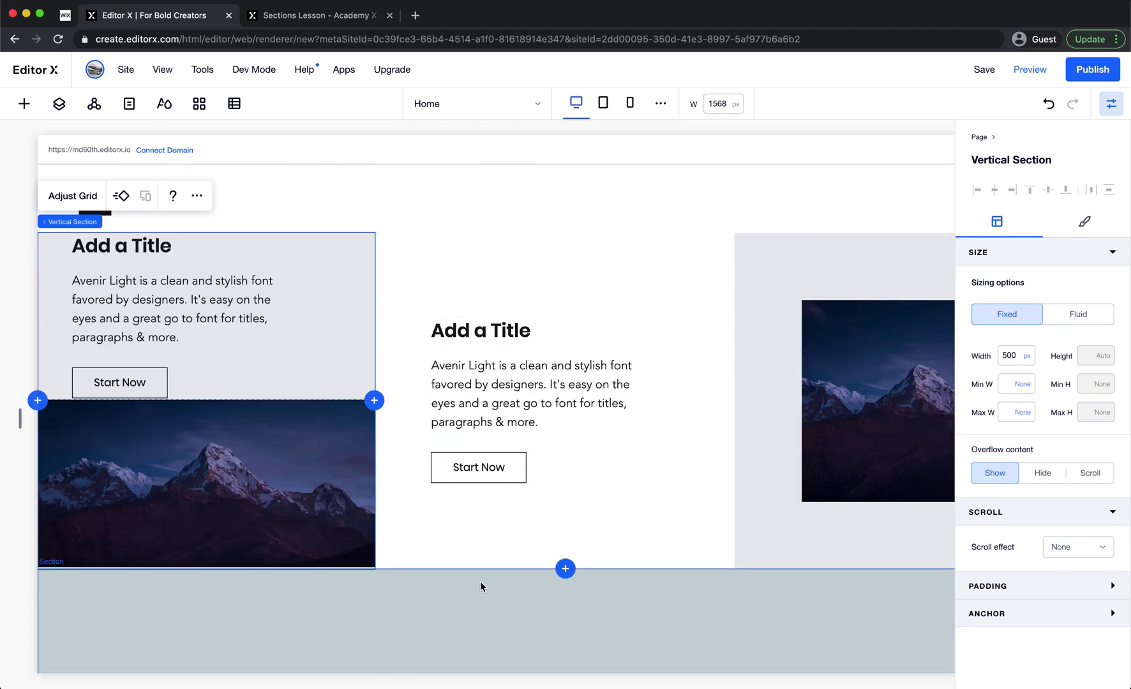
- Try to shorten the vertical section further by raising its bottom edge above the first horizontal section's end, and undo it
{"action": "left_click", "coordinate": [484, 622]}
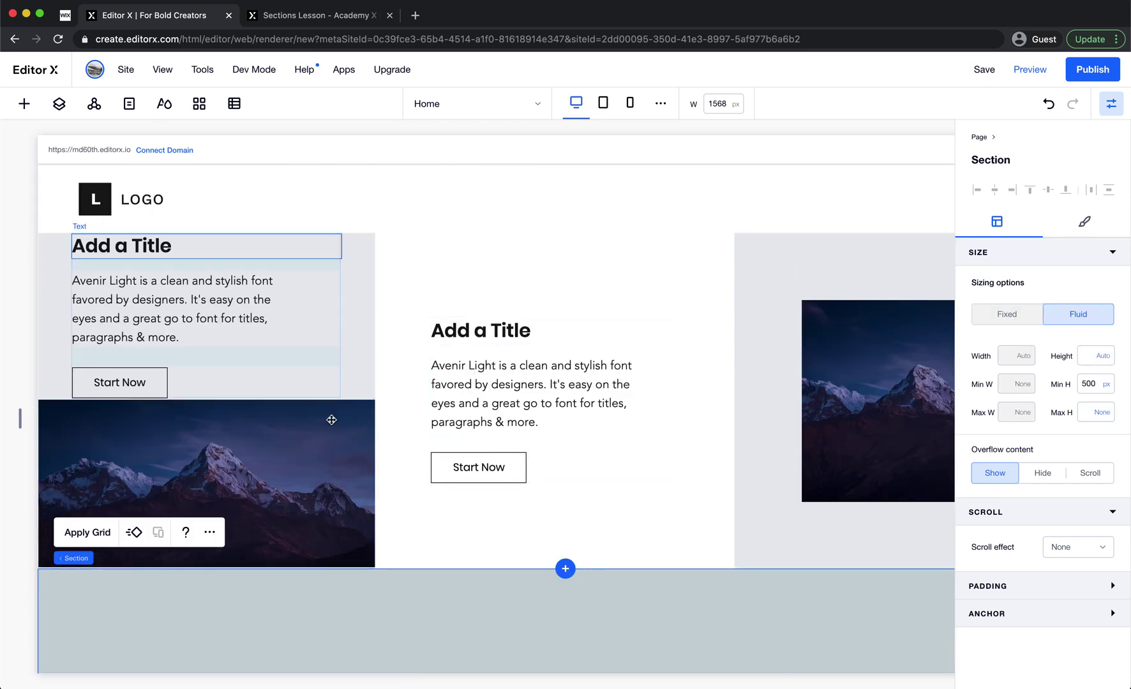
{"action": "left_click_drag", "start_coordinate": [328, 572], "coordinate": [316, 315]}
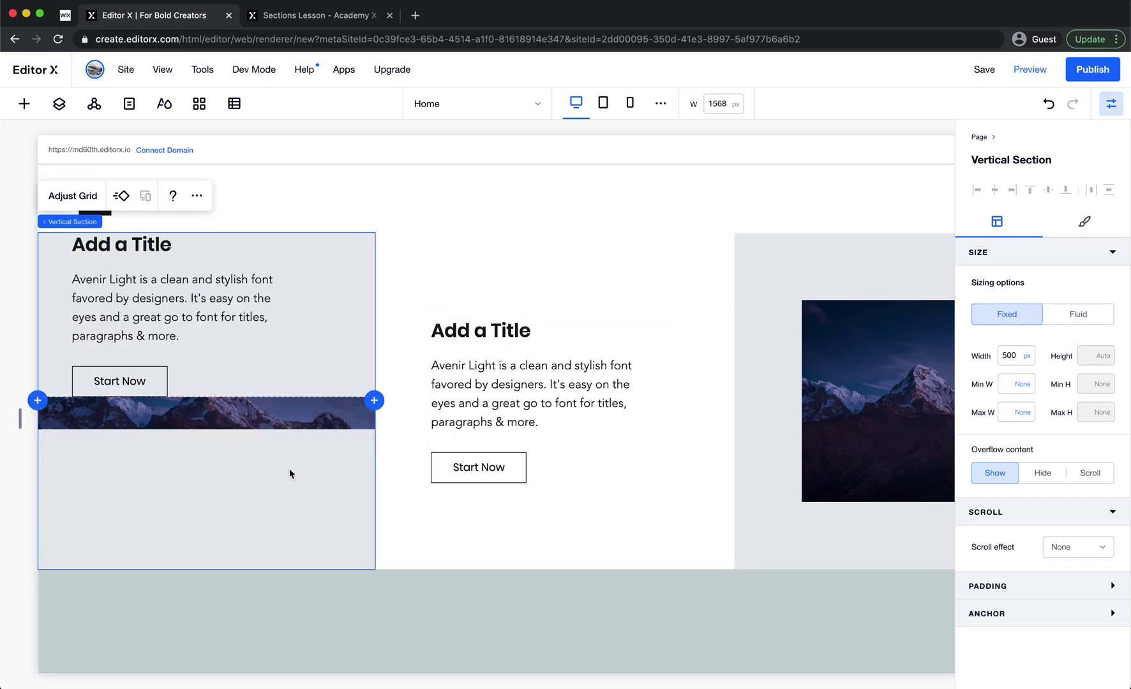
{"action": "left_click", "coordinate": [1049, 104]}
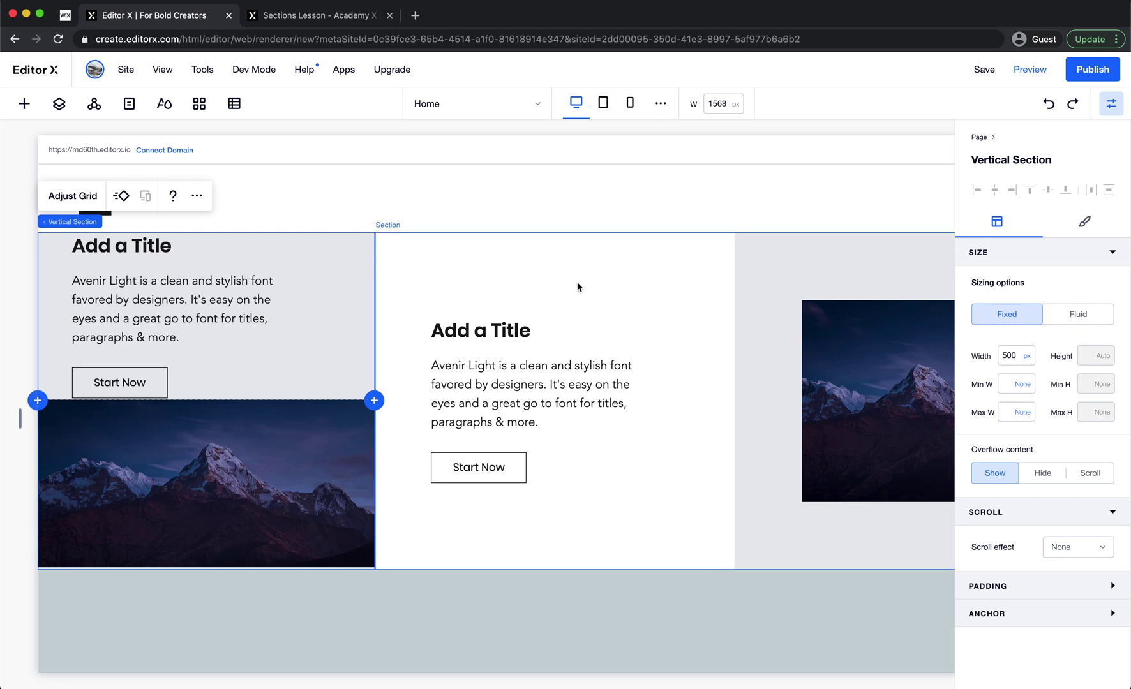
- Set the minimum height of the first horizontal section to 700 px
{"action": "left_click", "coordinate": [660, 304]}
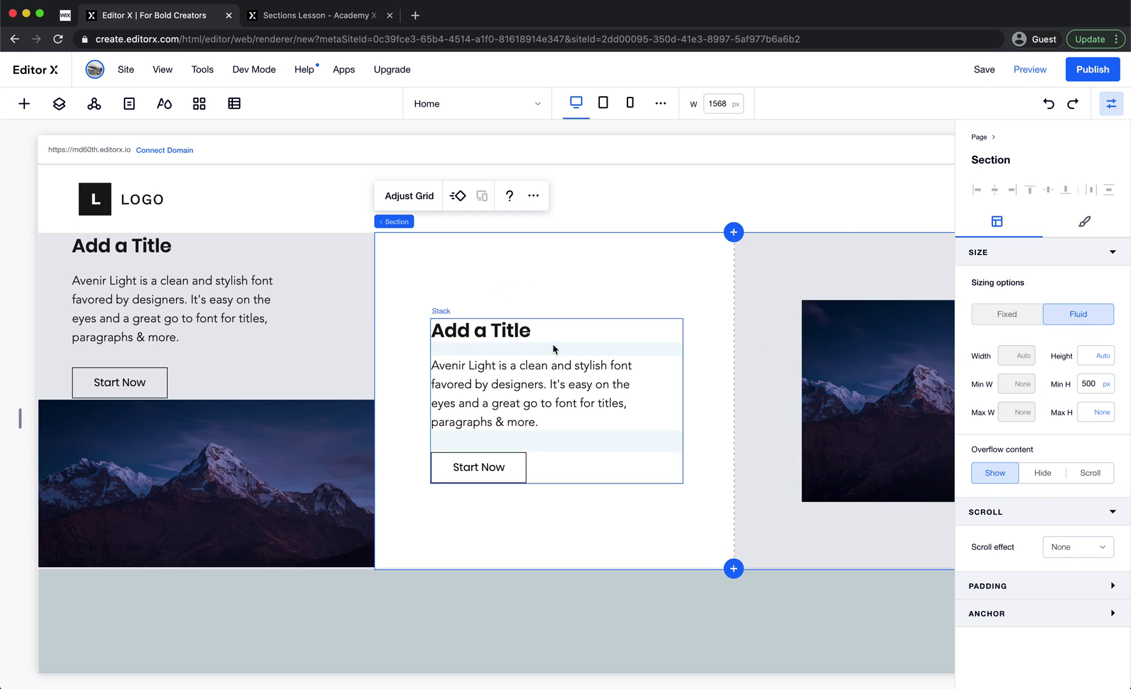
{"action": "left_click", "coordinate": [1093, 383]}
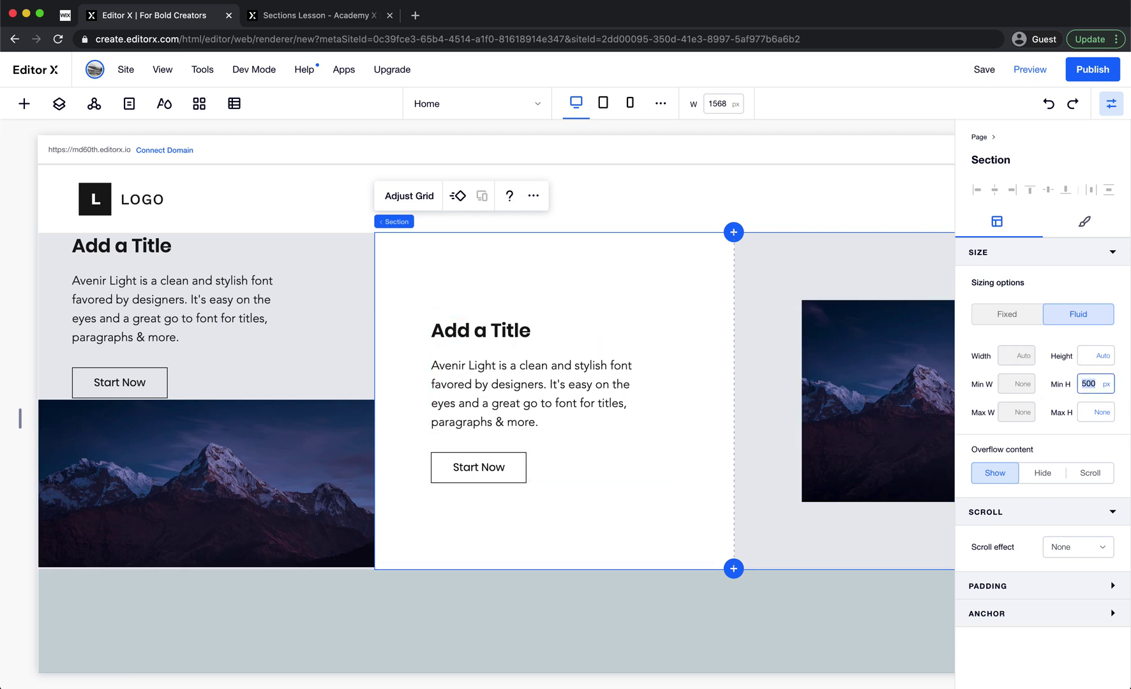
{"action": "key", "text": "Return"}
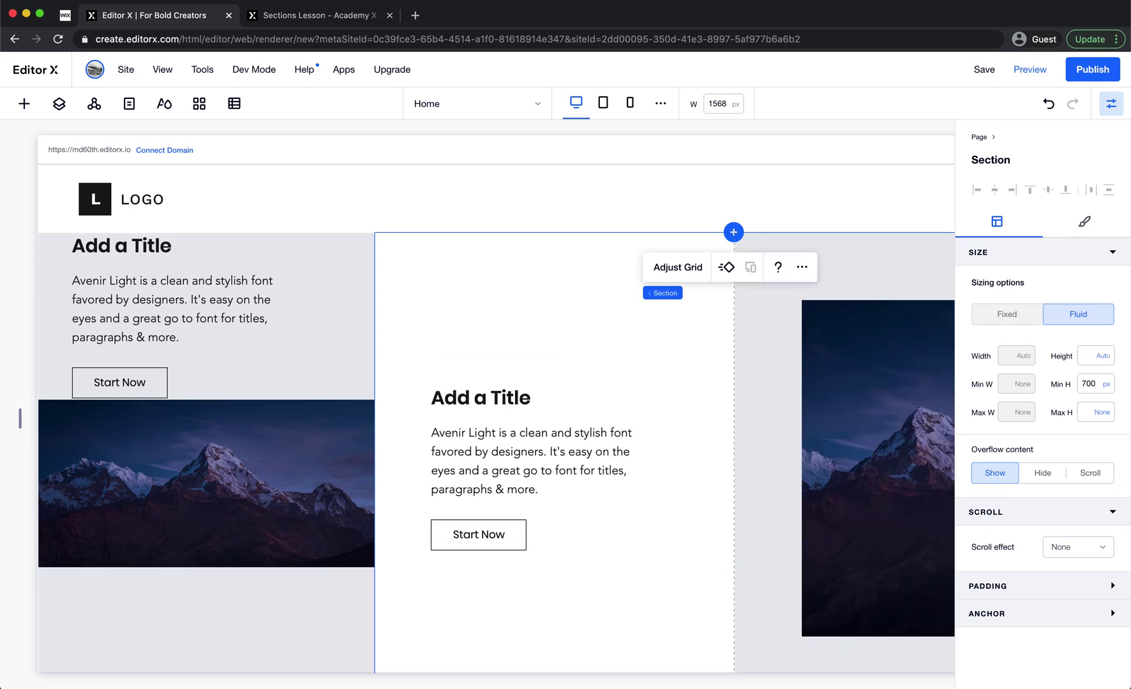
- Edit the vertical section's grid and set the height of its lower, image row to Auto
{"action": "scroll", "coordinate": [697, 482], "scroll_direction": "down", "scroll_amount": 3}
{"action": "left_click", "coordinate": [274, 460]}
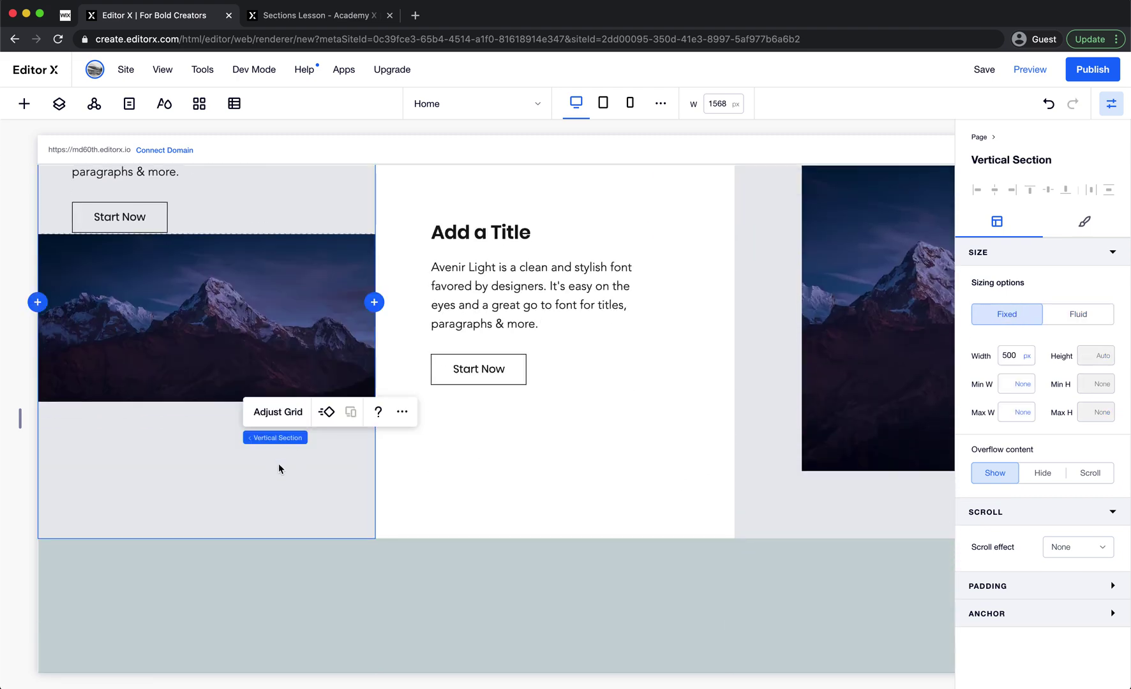
{"action": "scroll", "coordinate": [278, 464], "scroll_direction": "up", "scroll_amount": 3}
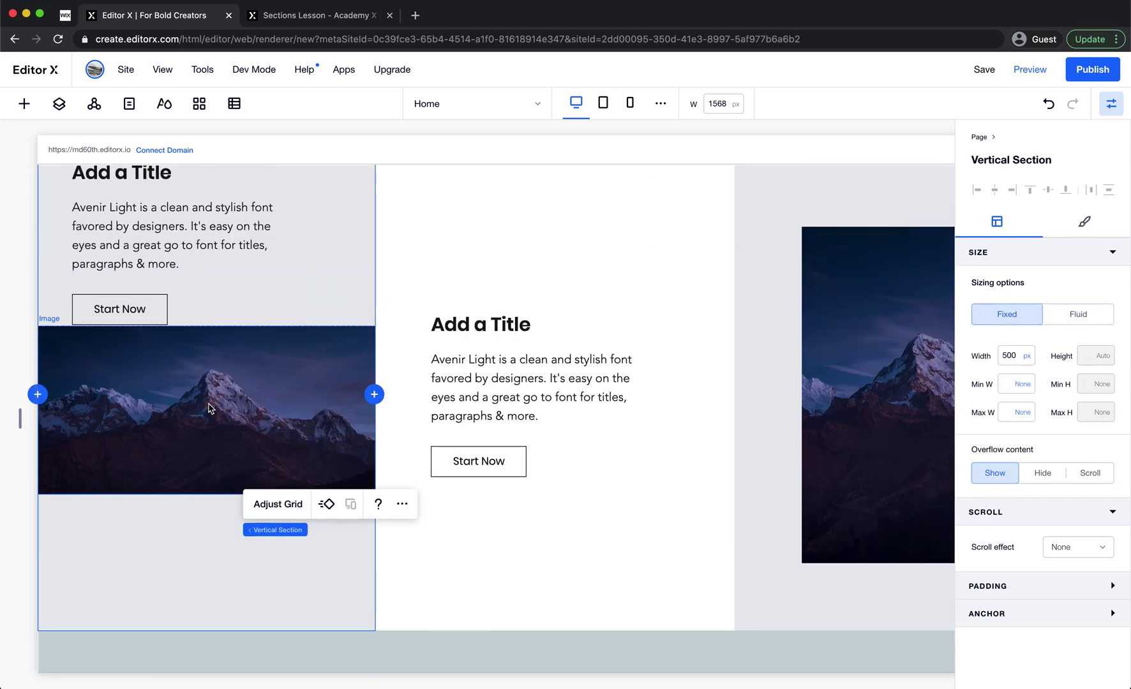
{"action": "left_click", "coordinate": [210, 408]}
{"action": "left_click", "coordinate": [226, 534]}
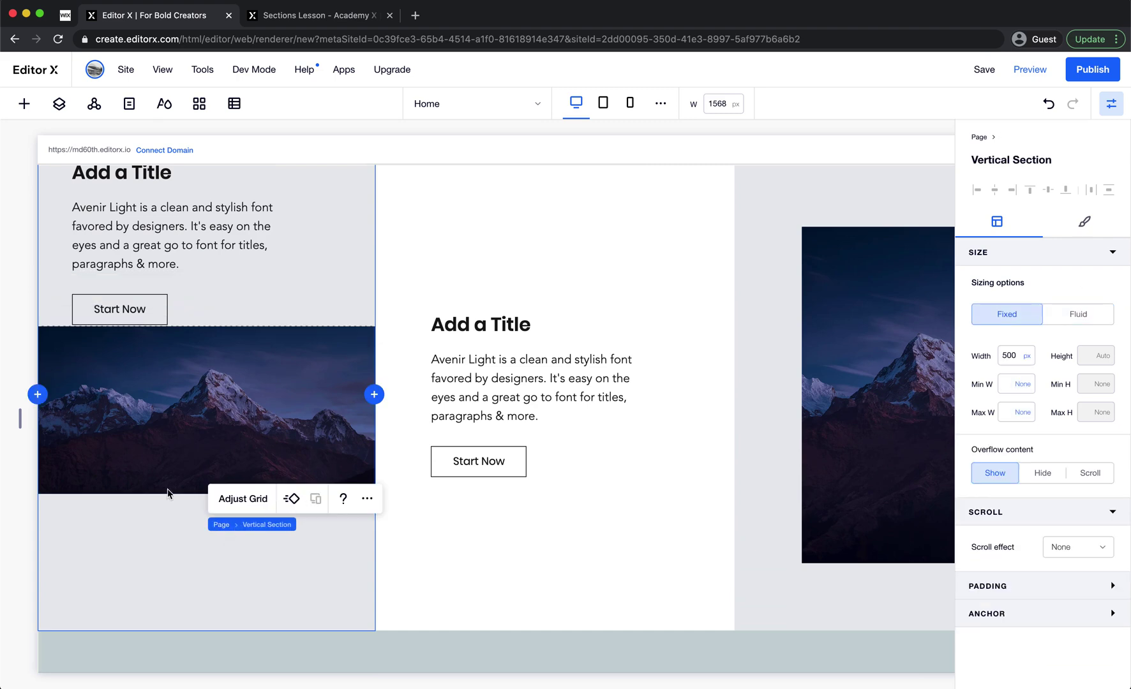
{"action": "left_click", "coordinate": [223, 461]}
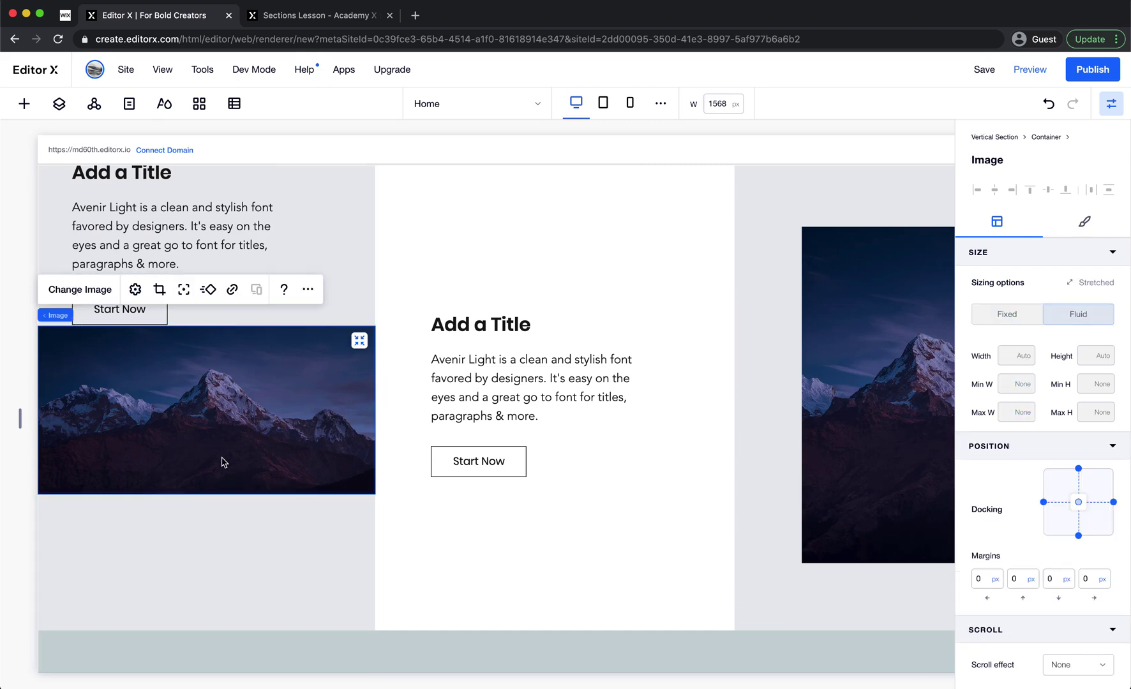
{"action": "left_click", "coordinate": [271, 543]}
{"action": "left_click", "coordinate": [294, 528]}
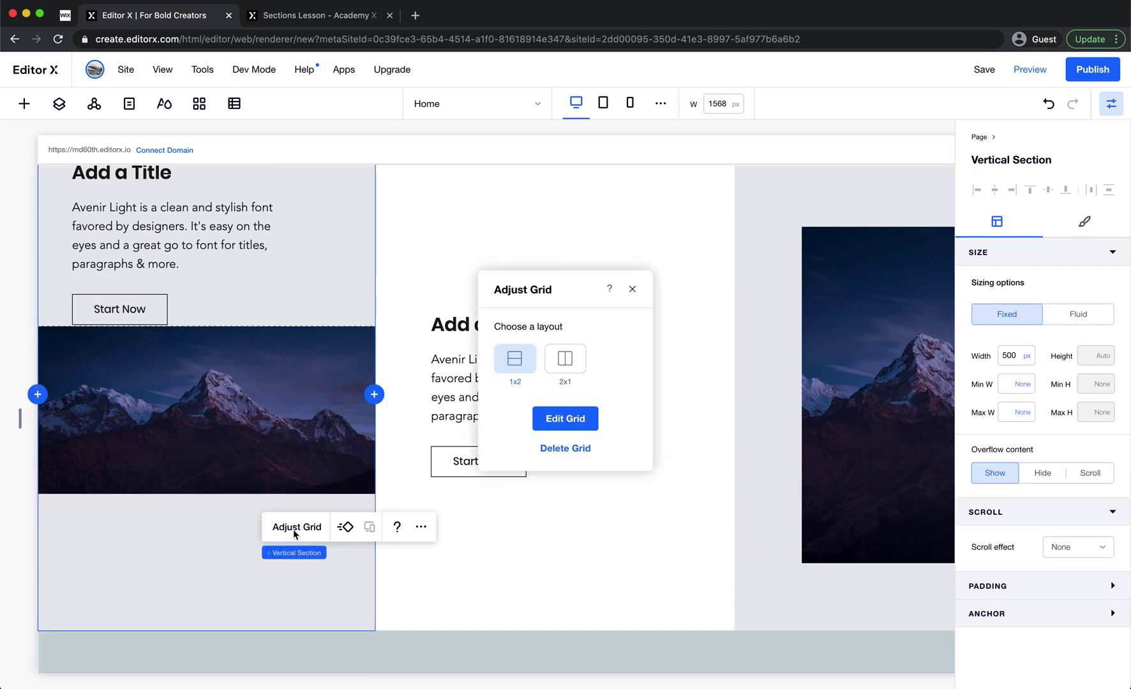
{"action": "left_click", "coordinate": [573, 423]}
{"action": "left_click", "coordinate": [23, 406]}
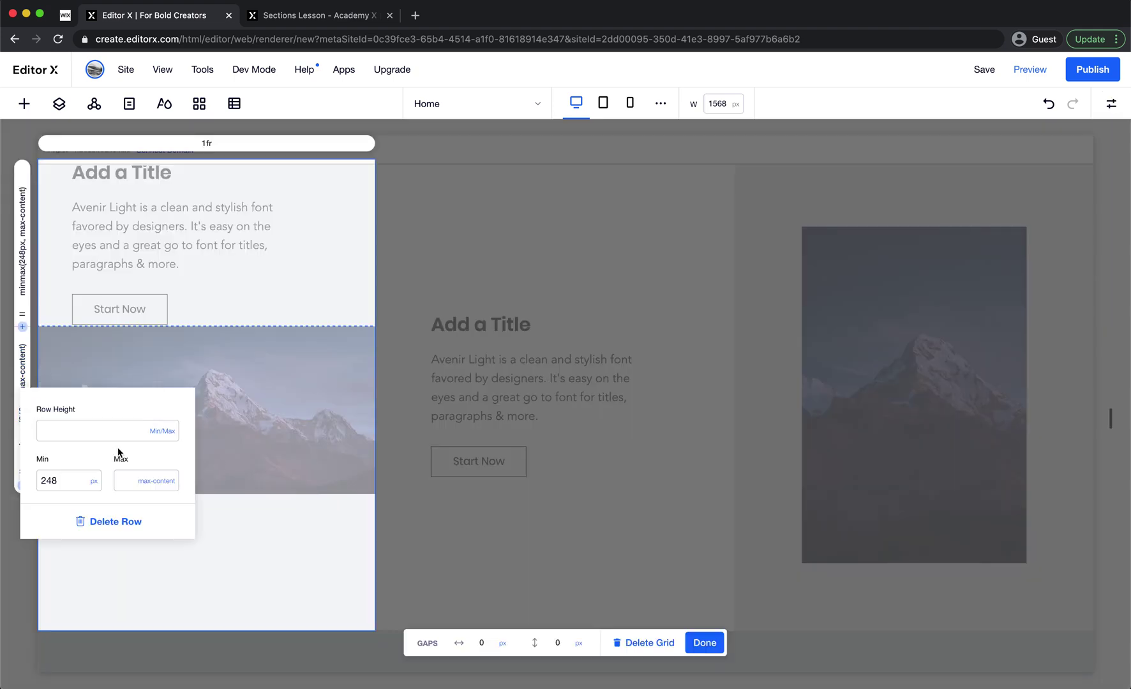
{"action": "left_click", "coordinate": [161, 432]}
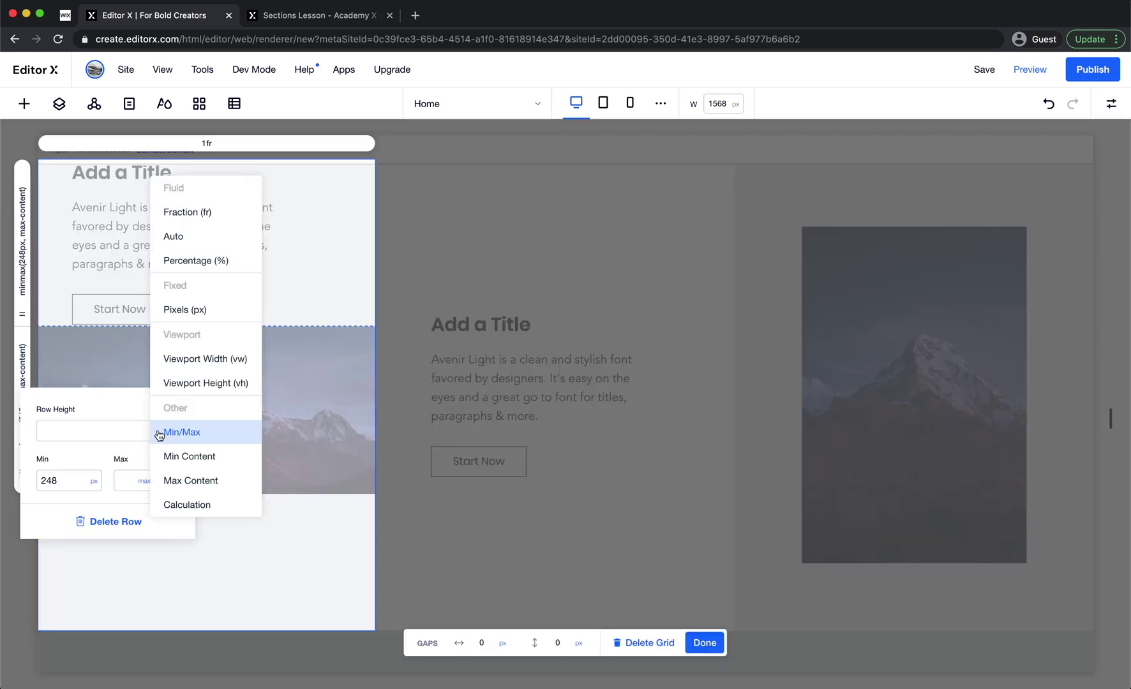
{"action": "left_click", "coordinate": [200, 235]}
- Set the height of the vertical section's upper, text row to Max Content and finish editing the grid
{"action": "left_click", "coordinate": [23, 239]}
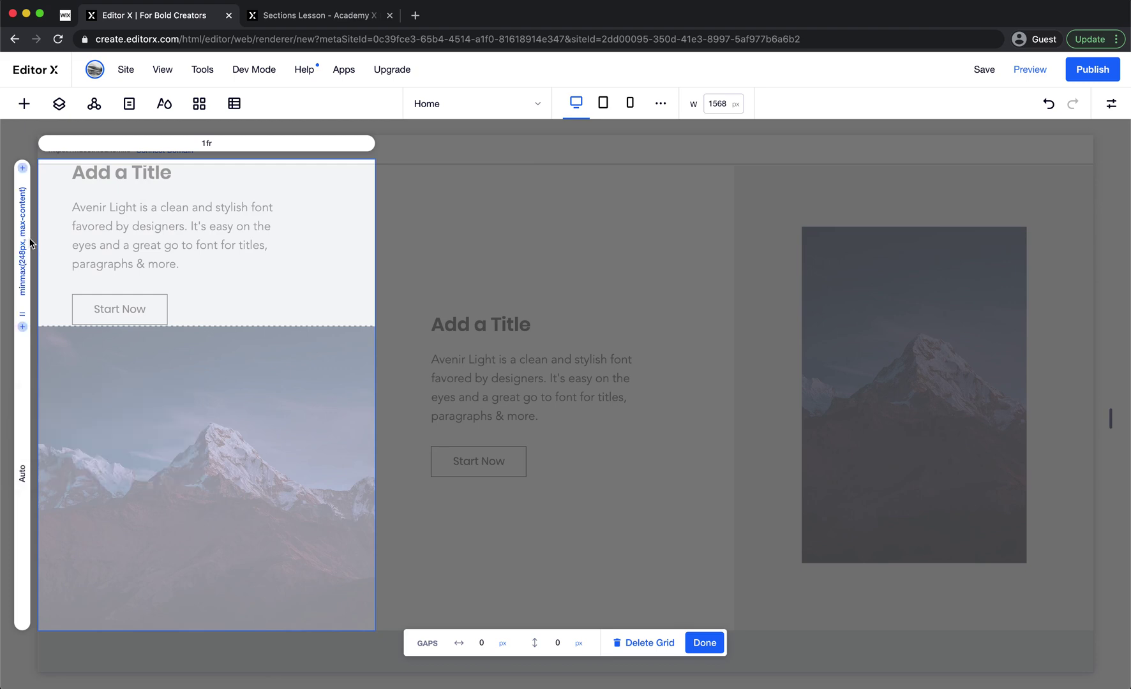
{"action": "left_click", "coordinate": [170, 284]}
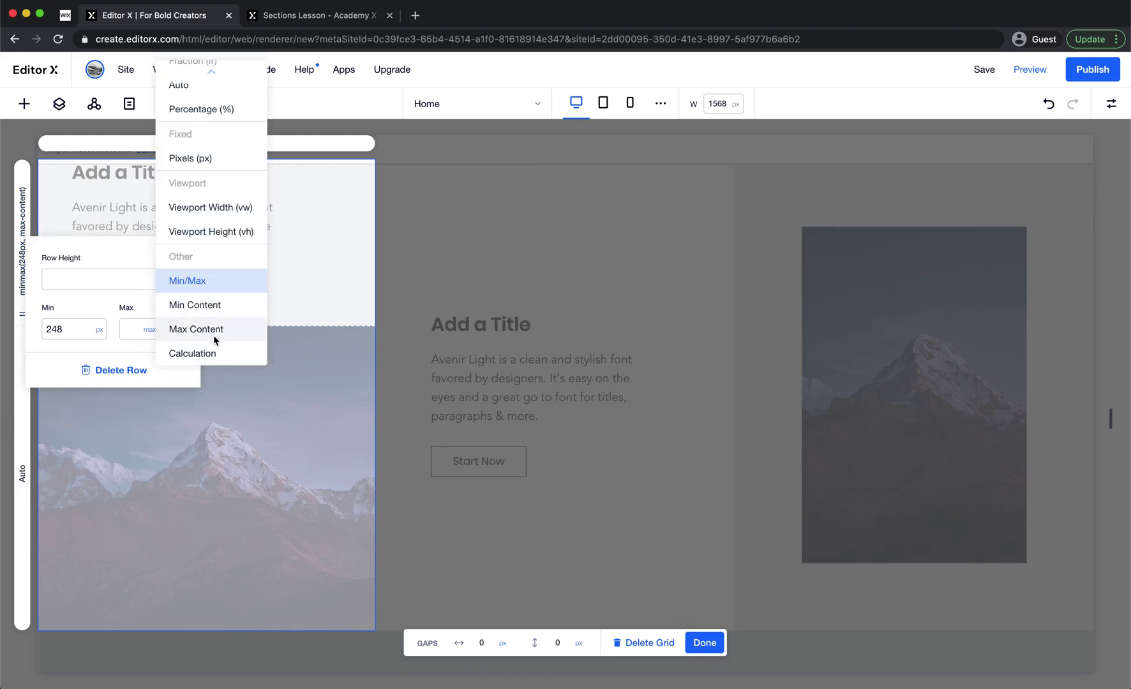
{"action": "left_click", "coordinate": [214, 331]}
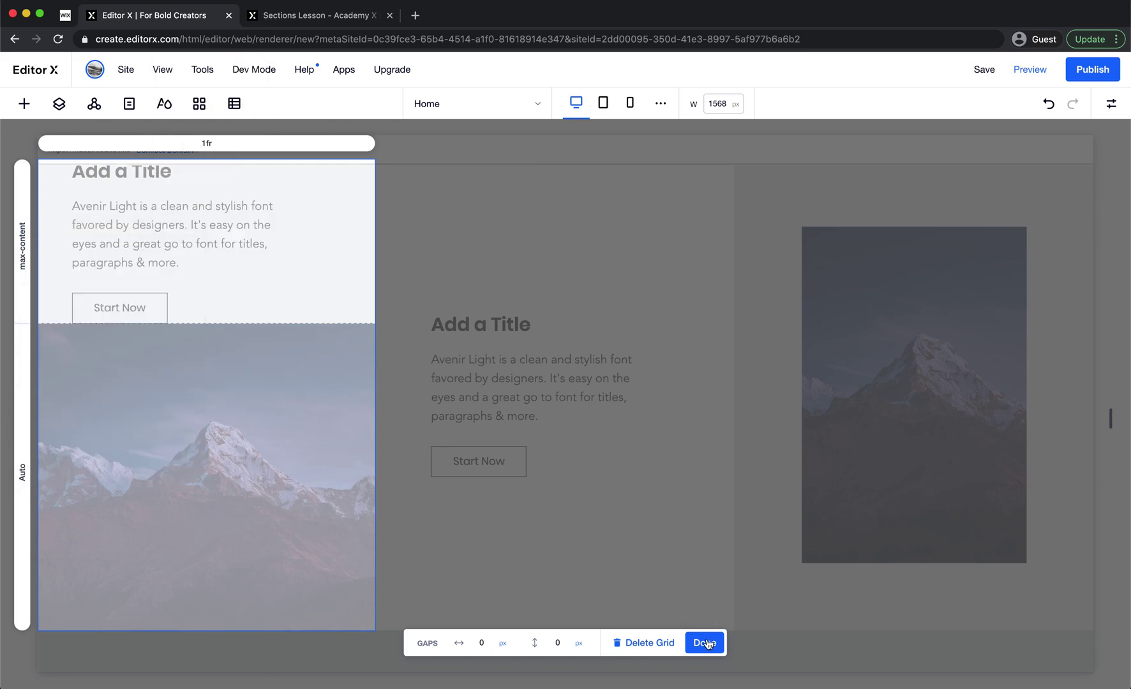
{"action": "left_click", "coordinate": [705, 643]}
- Give the vertical section's text stack a 100 px top margin and a matching bottom margin in pixels
{"action": "left_click", "coordinate": [259, 279]}
{"action": "scroll", "coordinate": [563, 216], "scroll_direction": "up", "scroll_amount": 2}
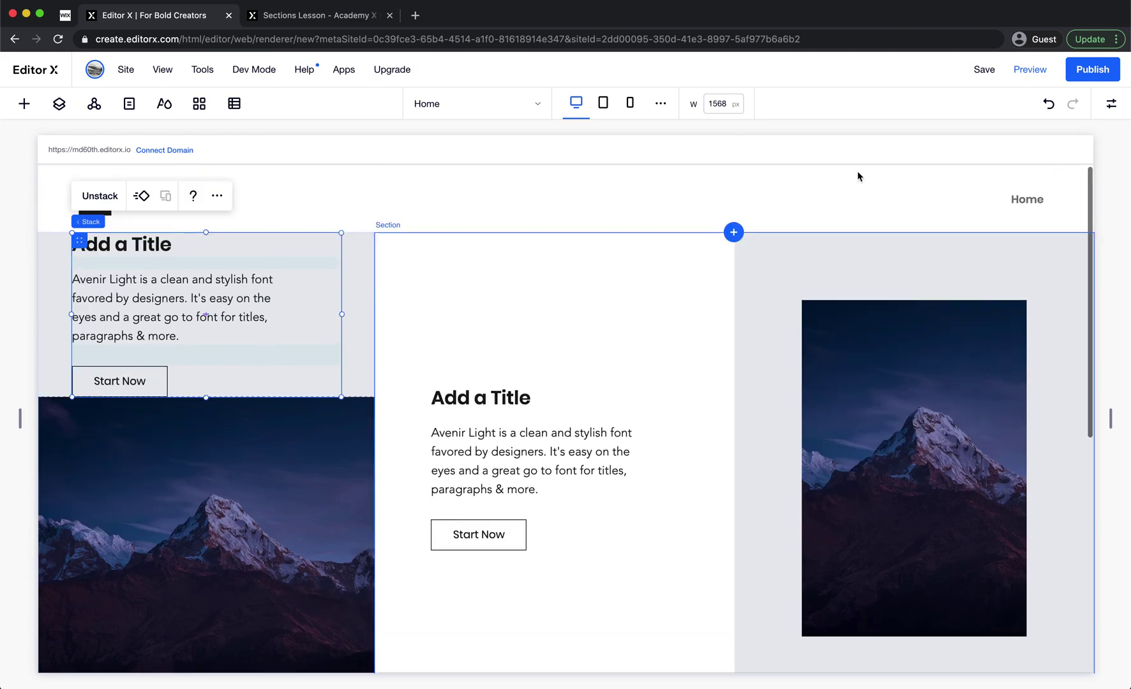
{"action": "left_click", "coordinate": [1022, 583]}
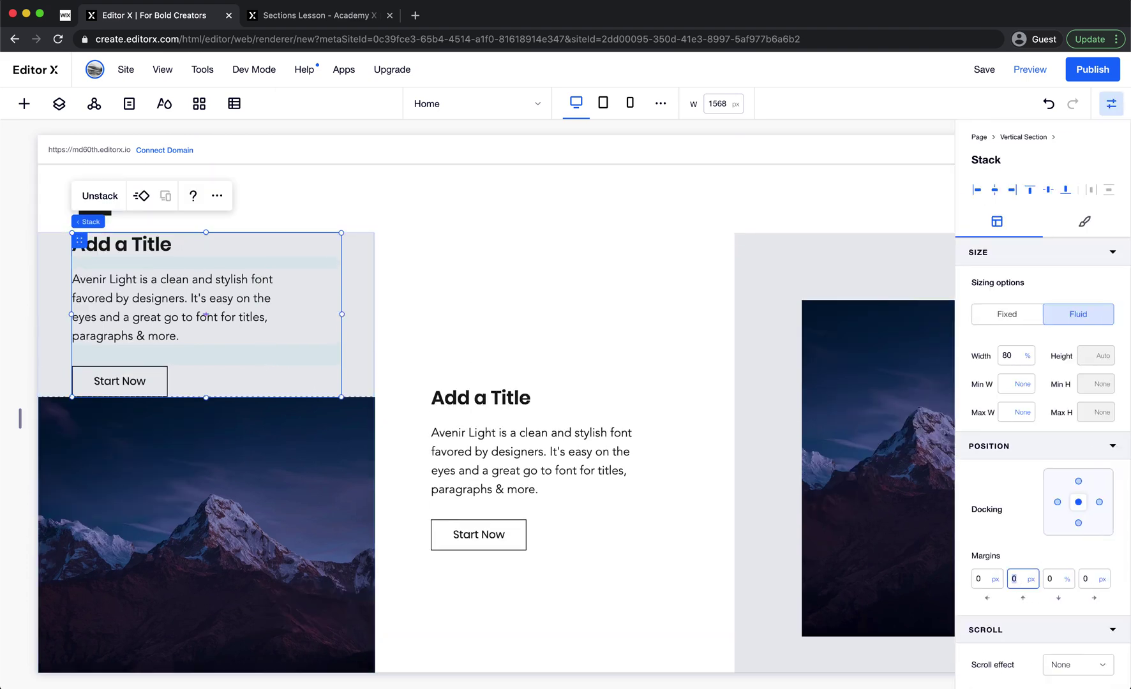
{"action": "key", "text": "Tab"}
{"action": "type", "text": "10"}
{"action": "type", "text": "1"}
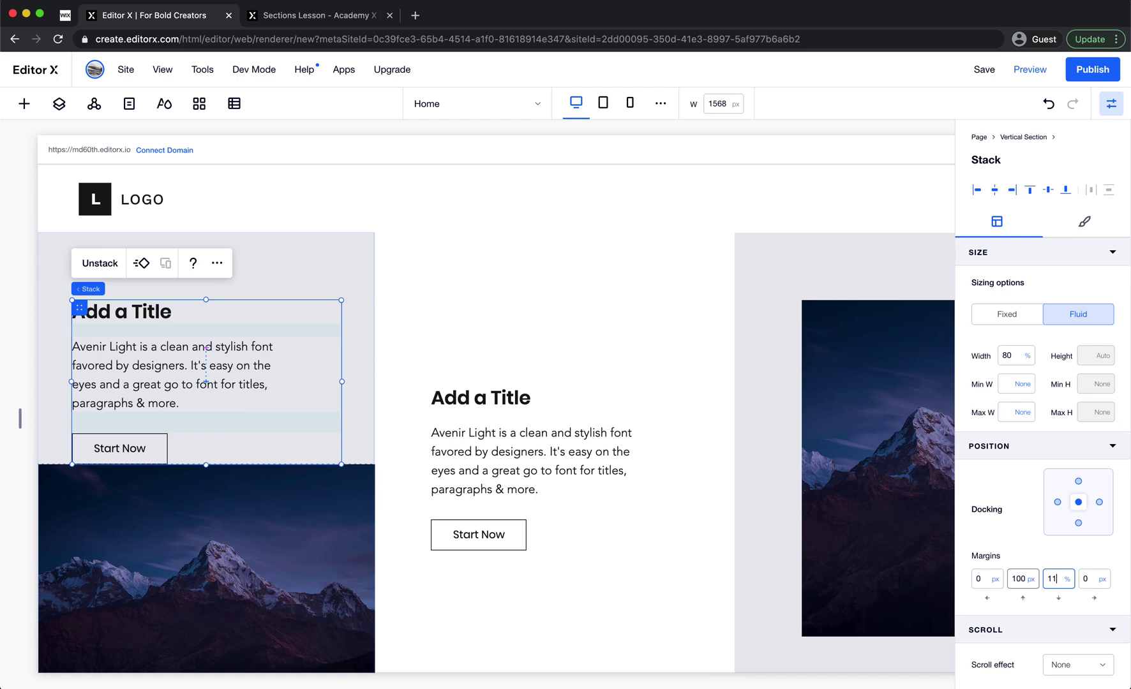
{"action": "left_click", "coordinate": [1067, 580]}
{"action": "left_click", "coordinate": [1033, 629]}
{"action": "left_click", "coordinate": [1054, 582]}
{"action": "type", "text": "1"}
{"action": "left_click", "coordinate": [579, 507]}
- Look over the resulting section layout, and switch to the Academy's Sections lesson page to skim through it
{"action": "scroll", "coordinate": [579, 509], "scroll_direction": "down", "scroll_amount": 1}
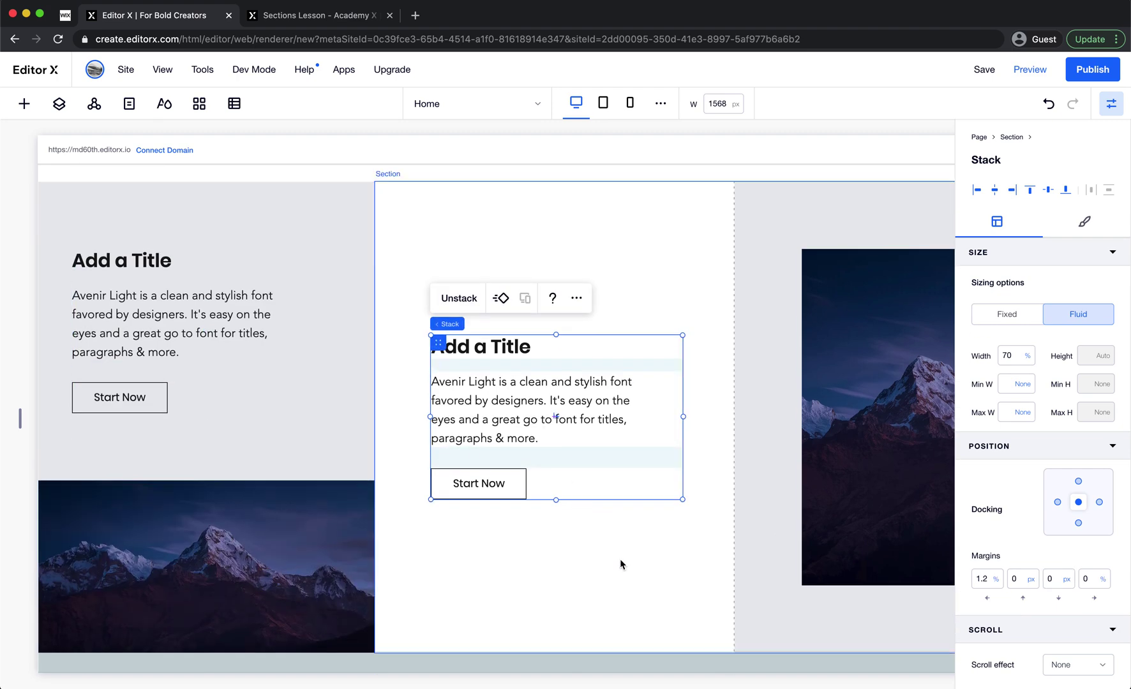
{"action": "scroll", "coordinate": [619, 561], "scroll_direction": "down", "scroll_amount": 3}
{"action": "scroll", "coordinate": [621, 560], "scroll_direction": "up", "scroll_amount": 4}
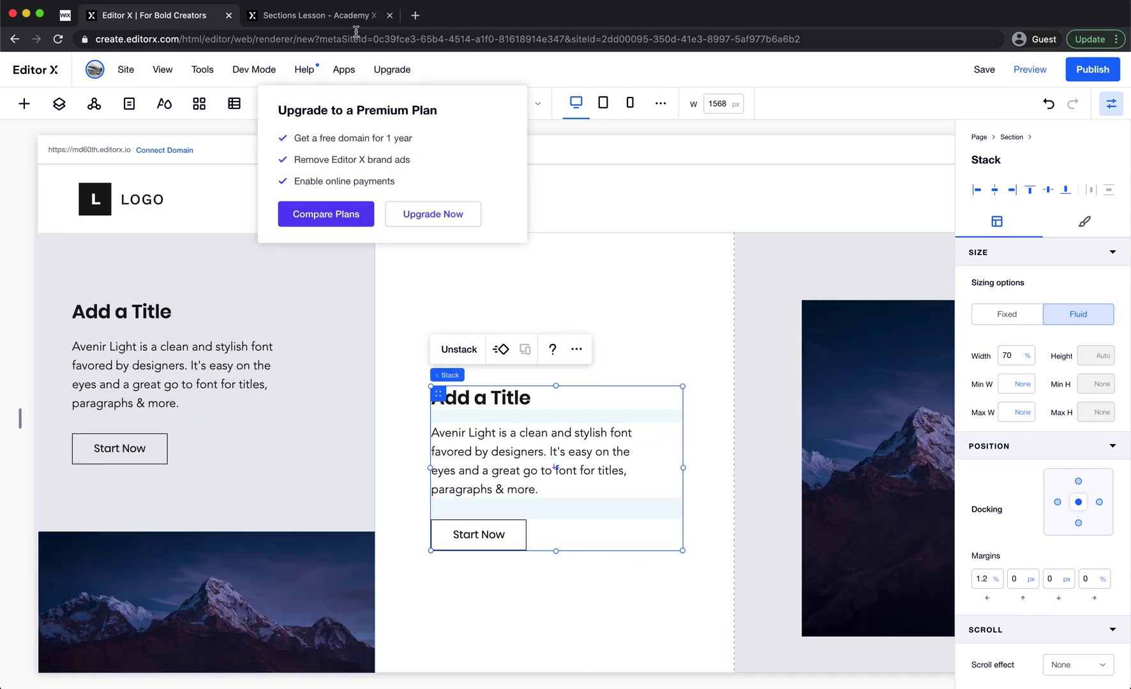
{"action": "left_click", "coordinate": [361, 17]}
{"action": "scroll", "coordinate": [571, 287], "scroll_direction": "down", "scroll_amount": 10}
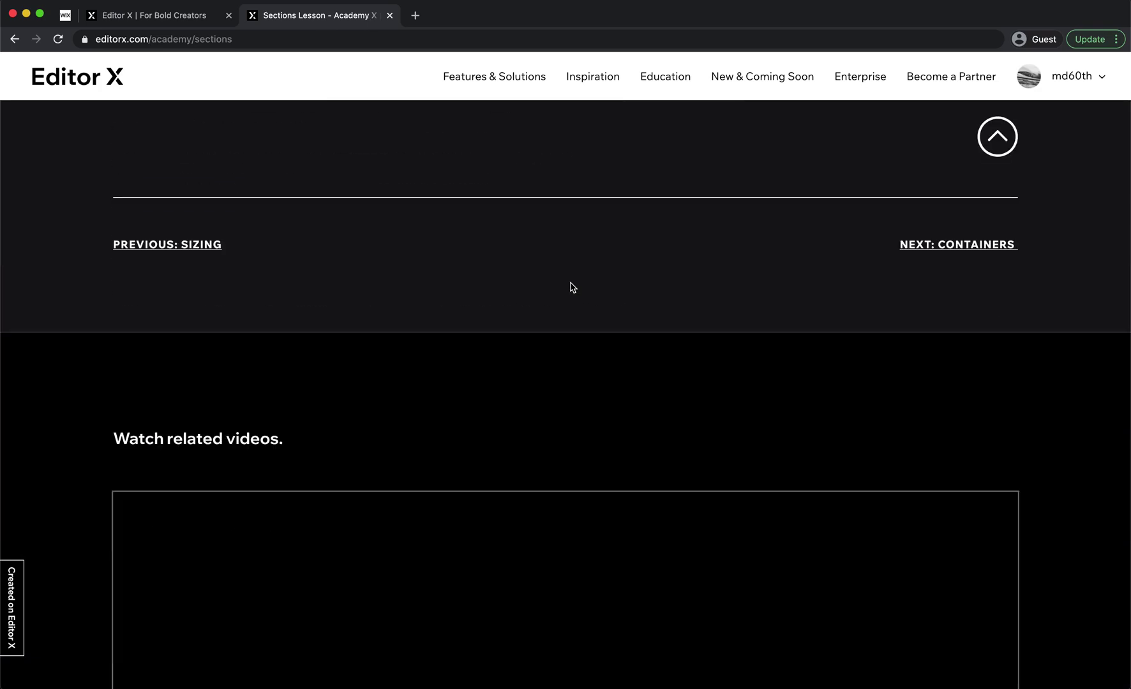
{"action": "scroll", "coordinate": [572, 287], "scroll_direction": "up", "scroll_amount": 15}
{"action": "scroll", "coordinate": [571, 287], "scroll_direction": "down", "scroll_amount": 5}
{"action": "scroll", "coordinate": [571, 286], "scroll_direction": "up", "scroll_amount": 10}
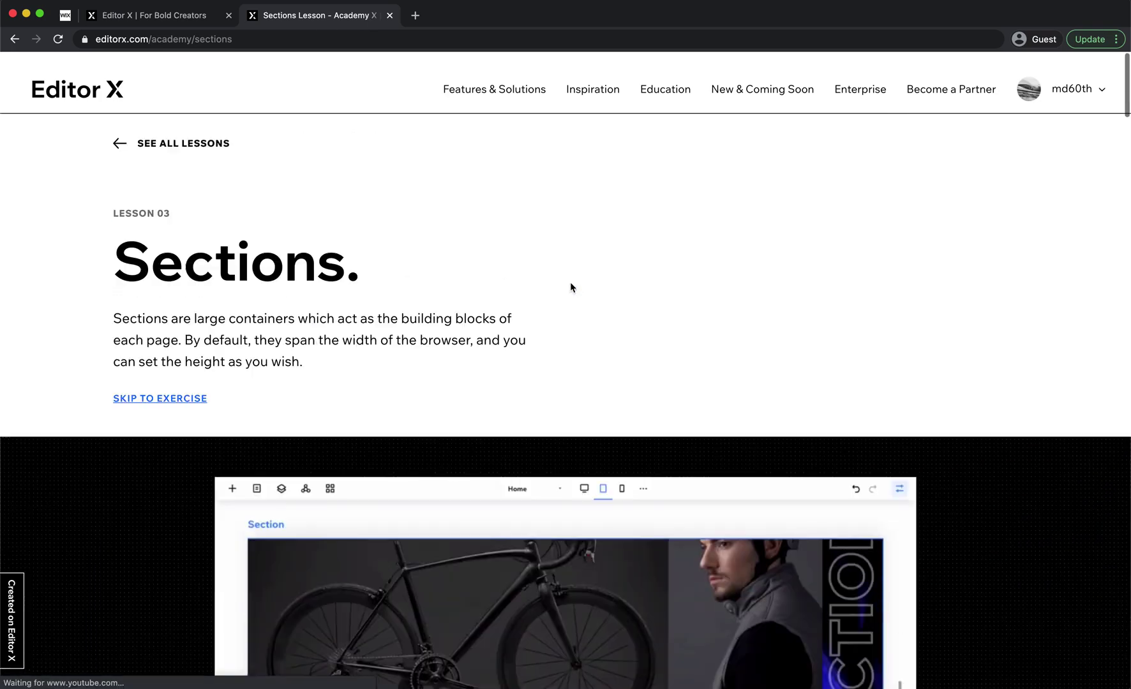
- Return to the Editor X page and review the vertical section beside the first horizontal section
{"action": "key", "text": "ctrl+shift+Tab"}
{"action": "left_click", "coordinate": [438, 248]}
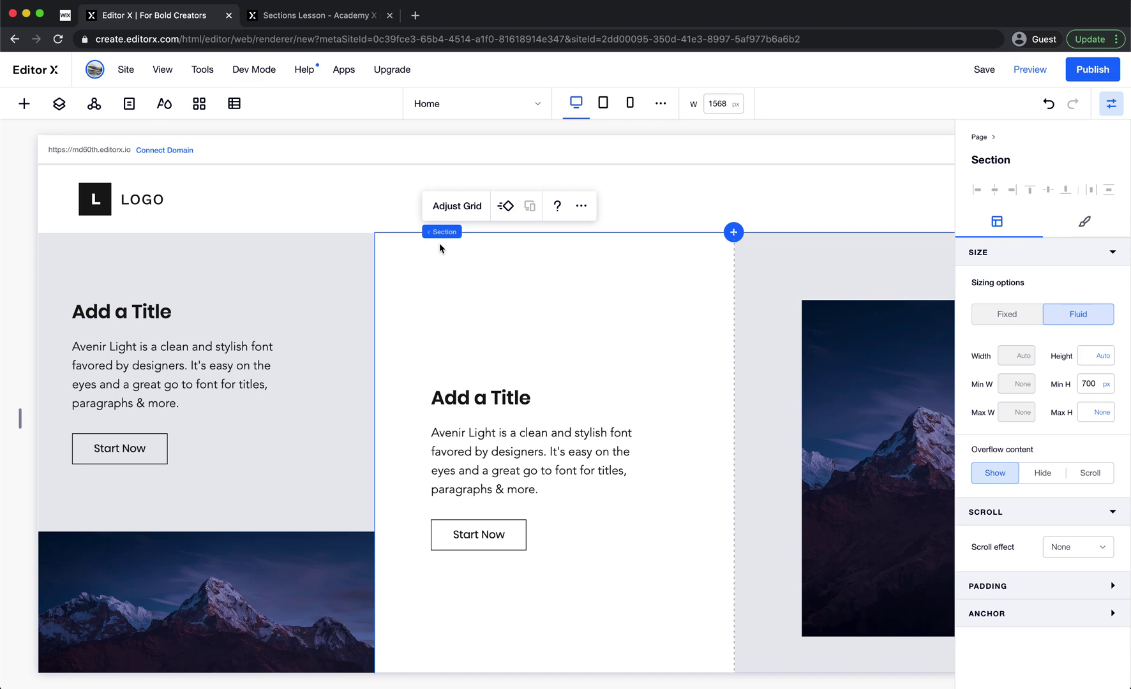
{"action": "left_click", "coordinate": [344, 260]}
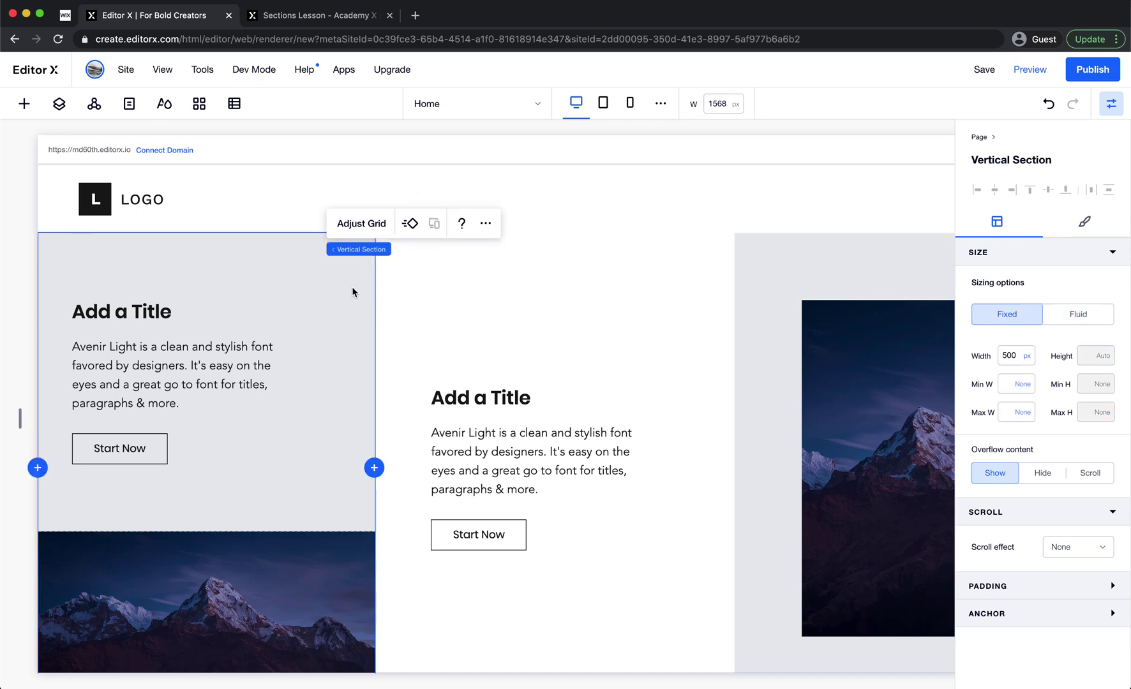
{"action": "scroll", "coordinate": [353, 292], "scroll_direction": "down", "scroll_amount": 3}
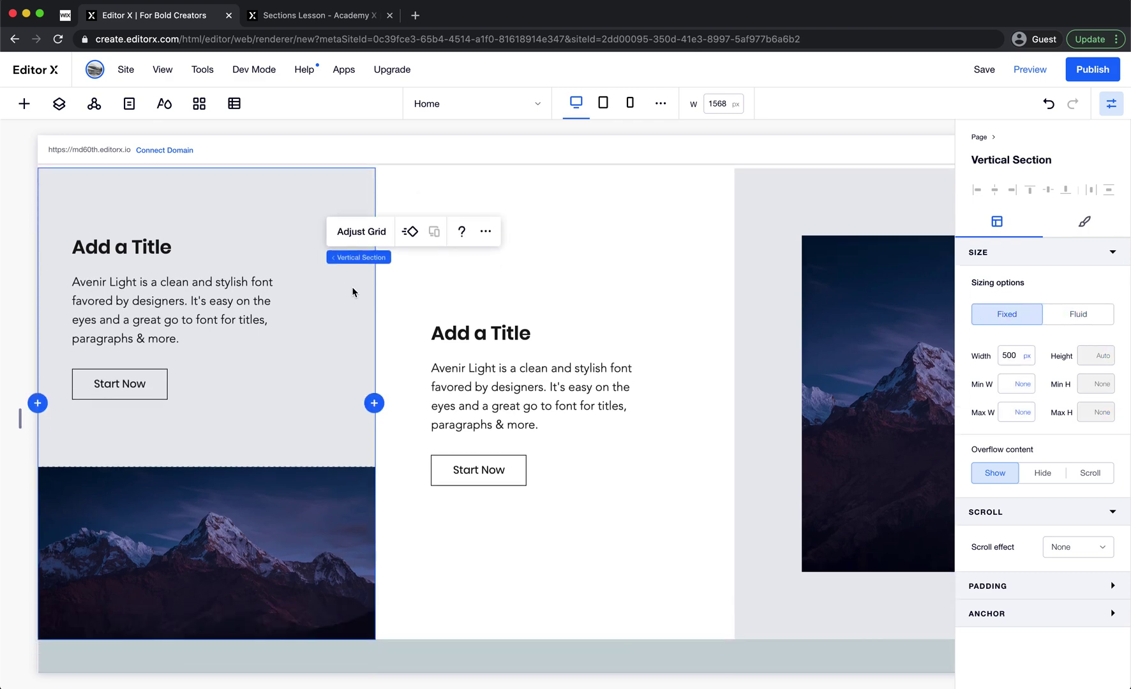
- Set the vertical section with the text stack and mountain image as a Section master
{"action": "scroll", "coordinate": [353, 292], "scroll_direction": "up", "scroll_amount": 2}
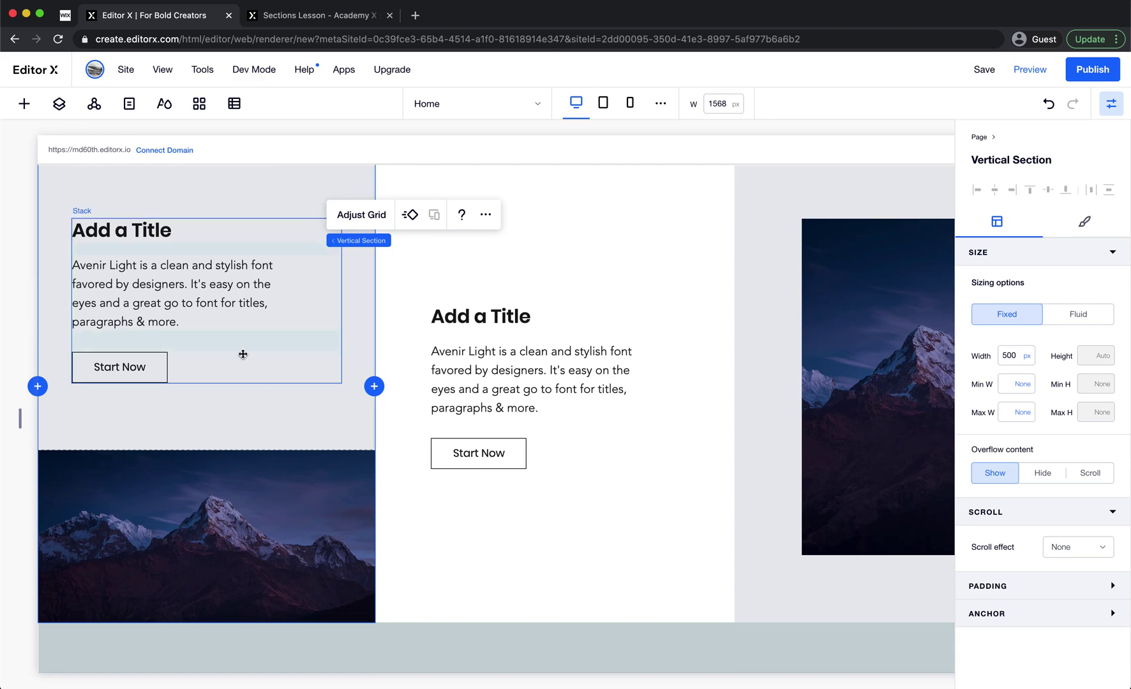
{"action": "left_click", "coordinate": [235, 335]}
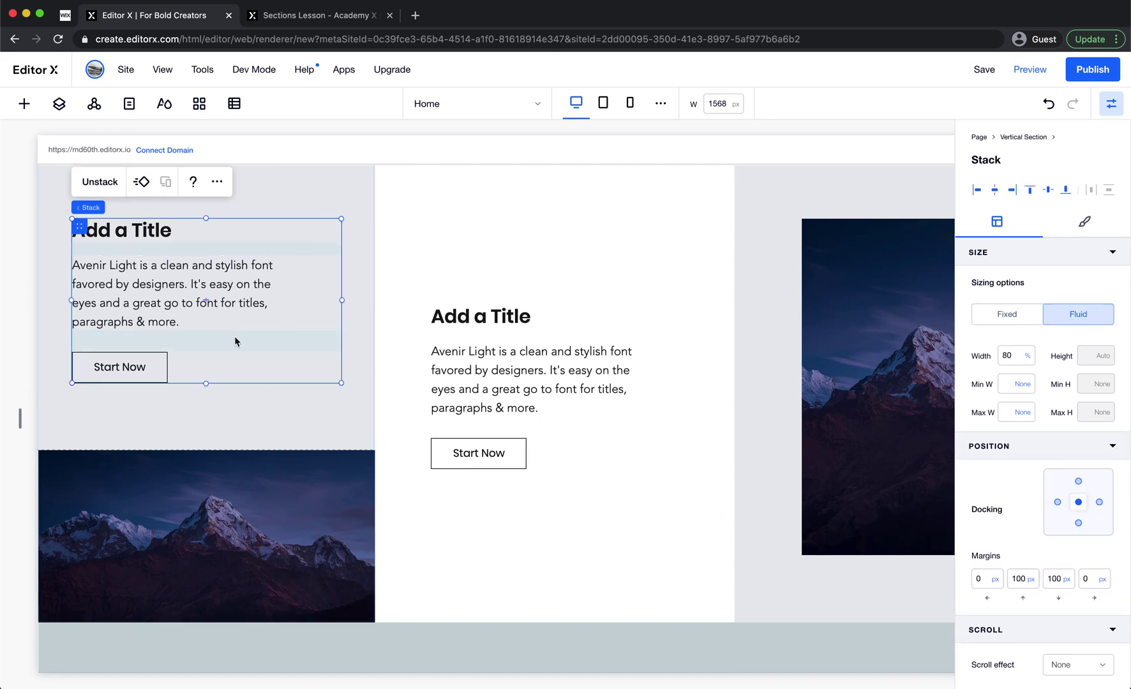
{"action": "left_click", "coordinate": [352, 277]}
{"action": "left_click", "coordinate": [498, 203]}
{"action": "mouse_move", "coordinate": [547, 563]}
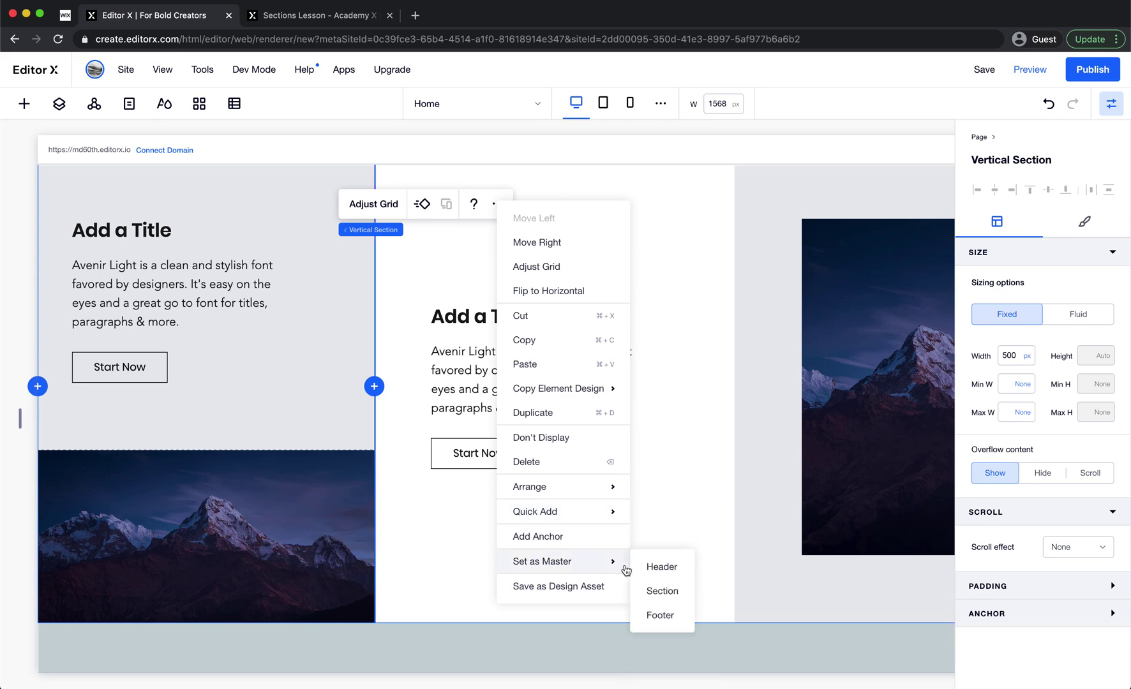
{"action": "left_click", "coordinate": [662, 591]}
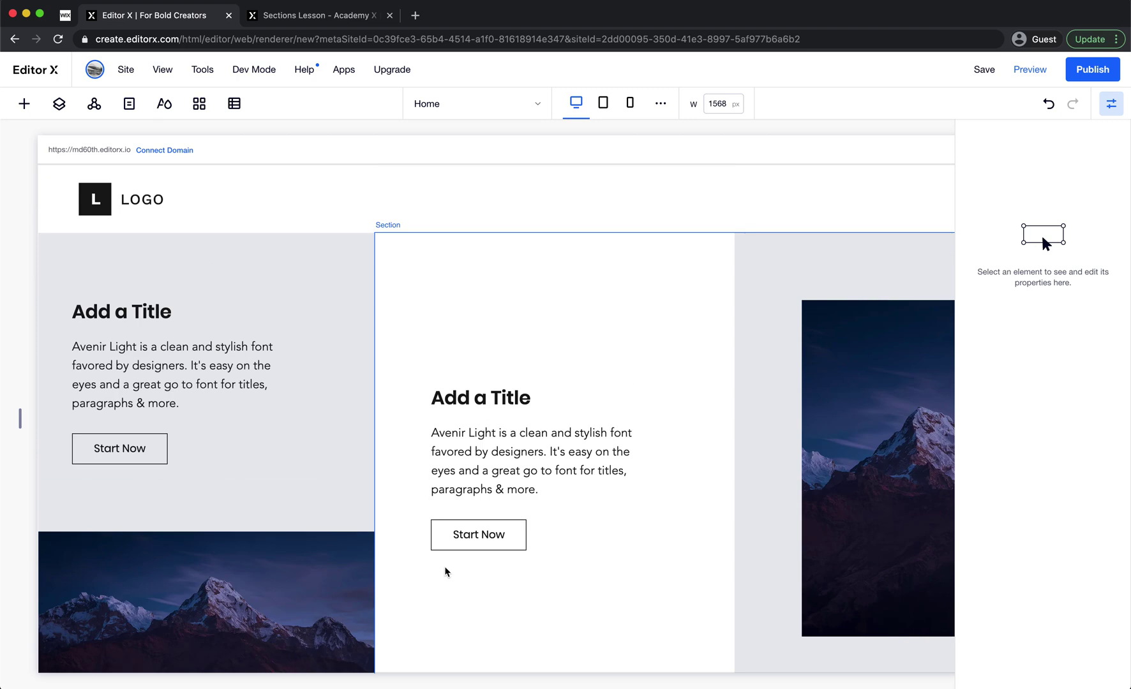
- Inspect the vertical section master in the page's layers and in the site masters list
{"action": "left_click", "coordinate": [329, 484]}
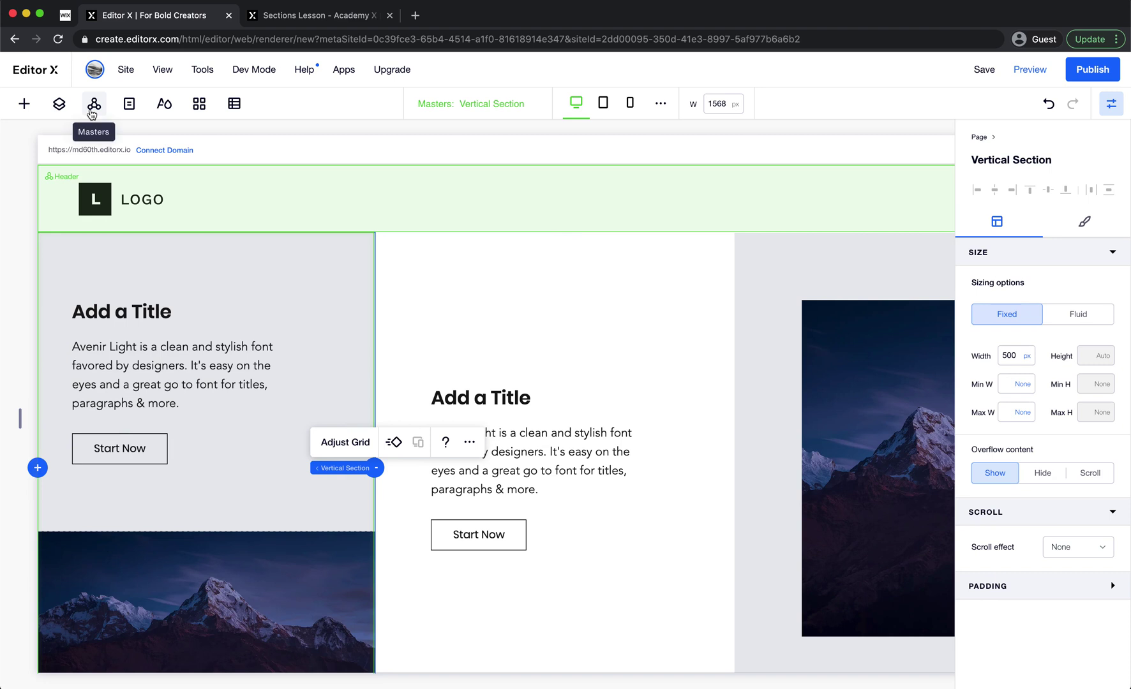
{"action": "left_click", "coordinate": [57, 106]}
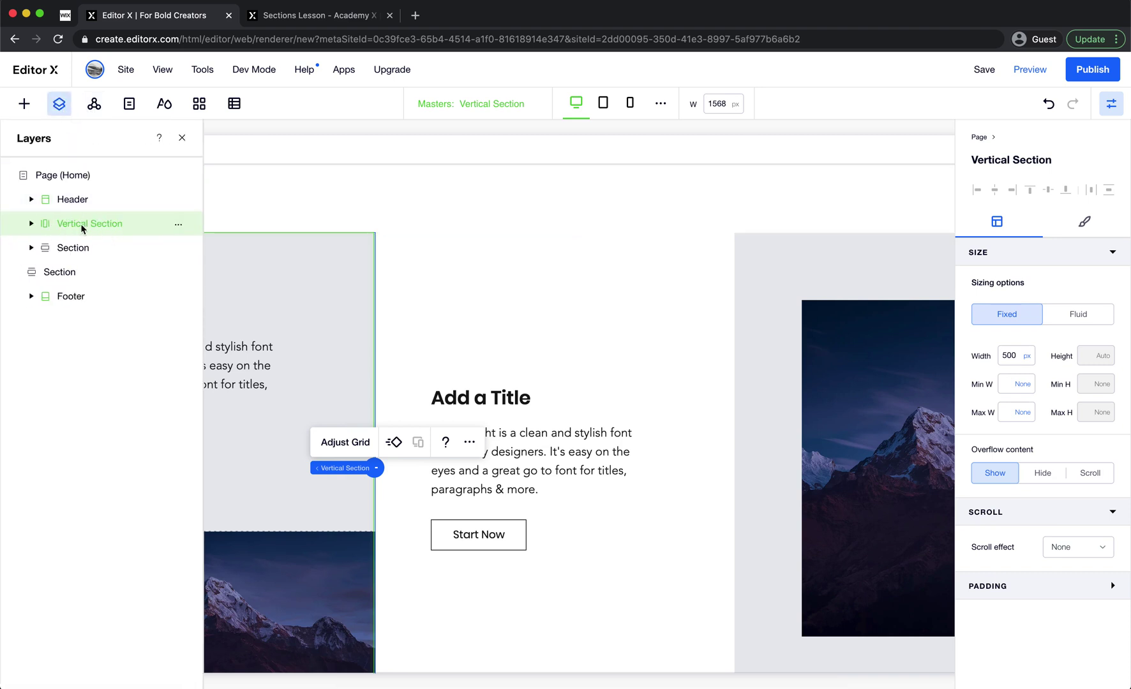
{"action": "left_click", "coordinate": [96, 110]}
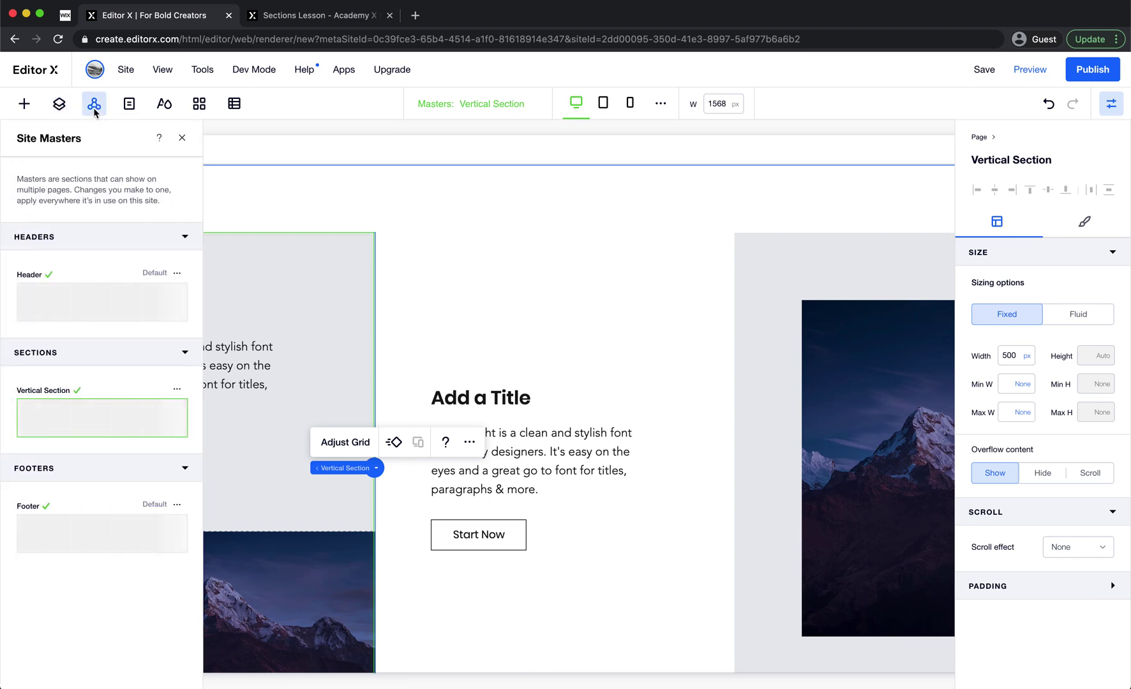
{"action": "mouse_move", "coordinate": [30, 408]}
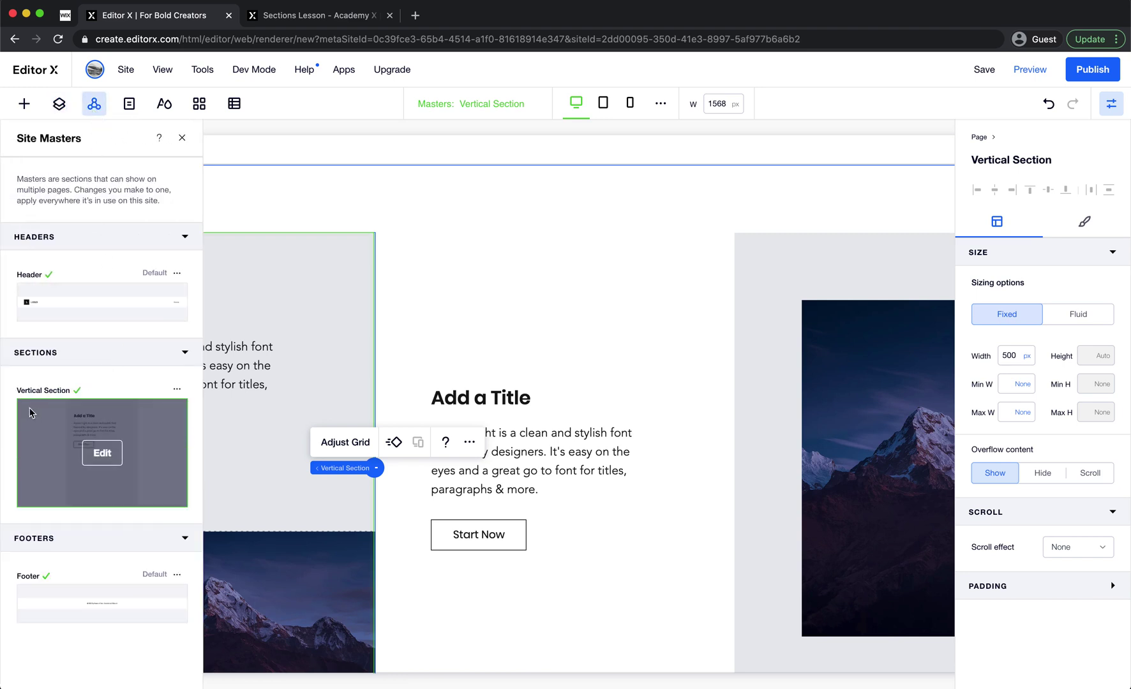
{"action": "left_click", "coordinate": [182, 137]}
- Add a new main page to the site, keep its default name and open it
{"action": "left_click", "coordinate": [129, 104]}
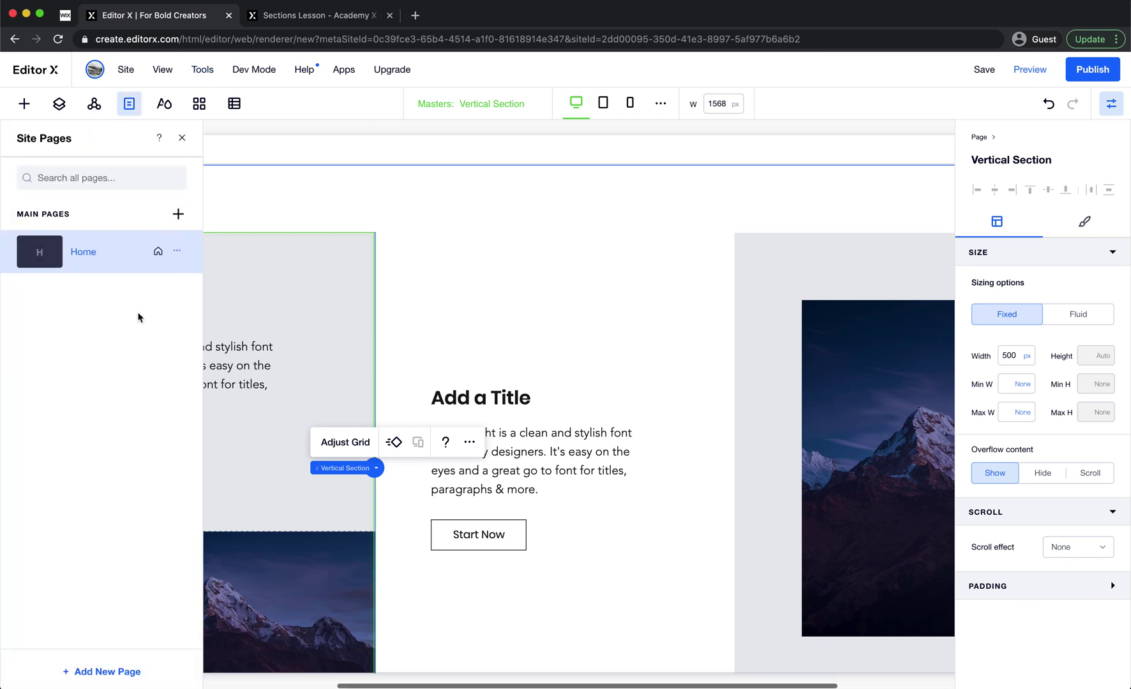
{"action": "left_click", "coordinate": [177, 214]}
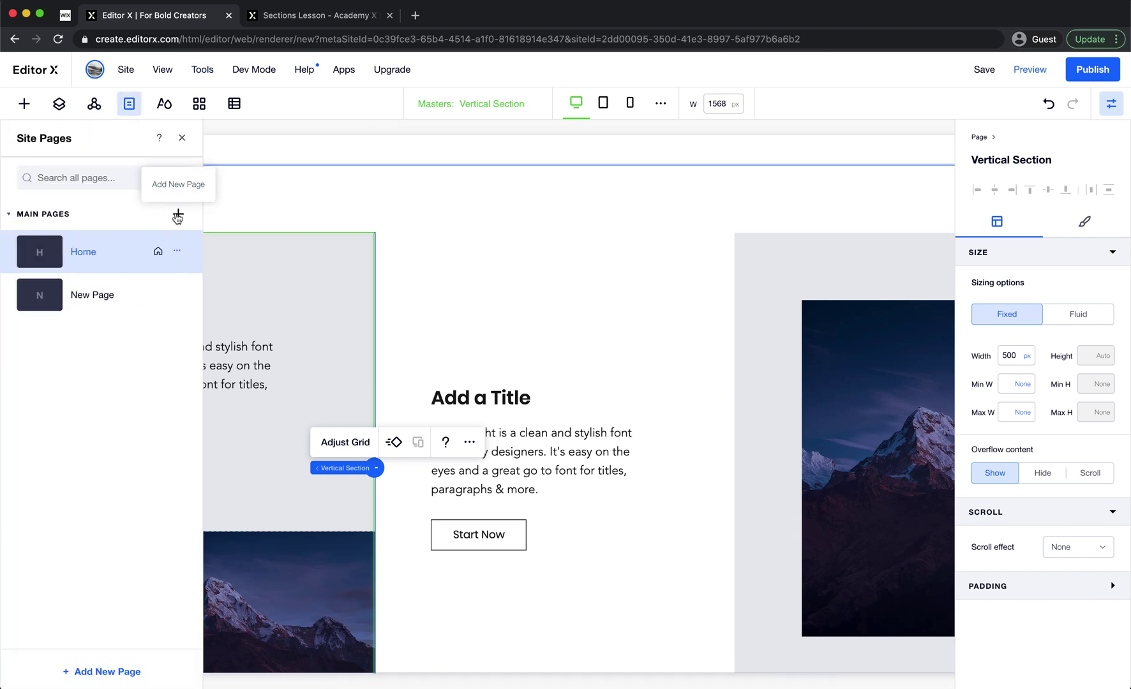
{"action": "double_click", "coordinate": [126, 301]}
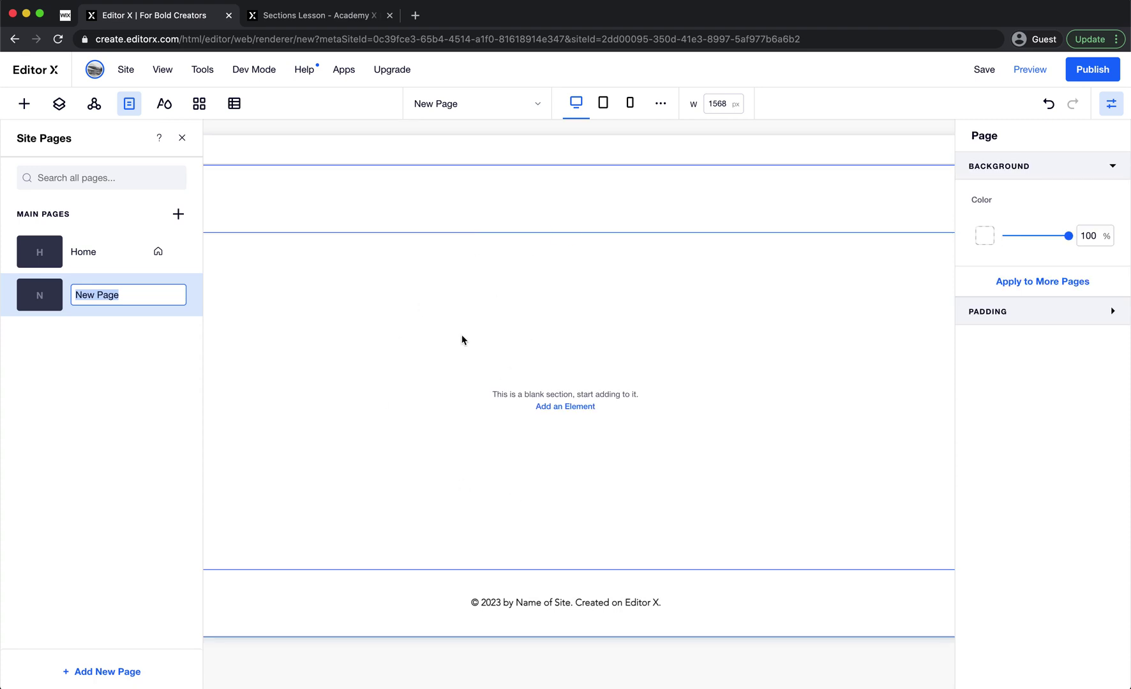
{"action": "left_click", "coordinate": [182, 140]}
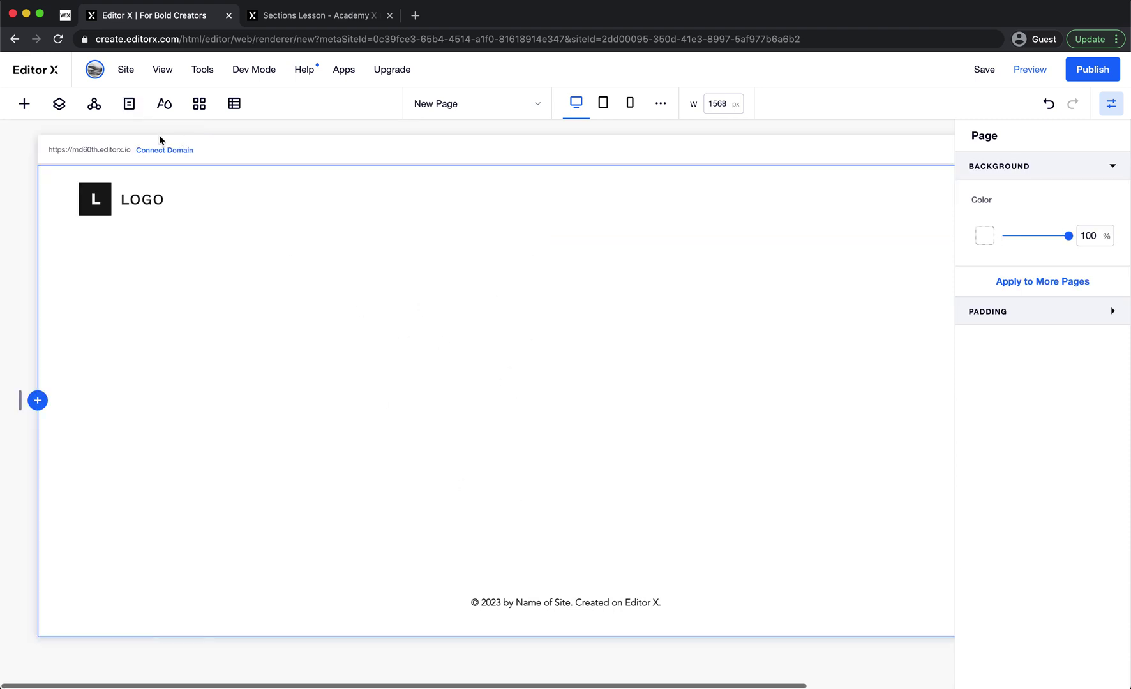
- Show the Vertical Section master on the new page
{"action": "left_click", "coordinate": [94, 105]}
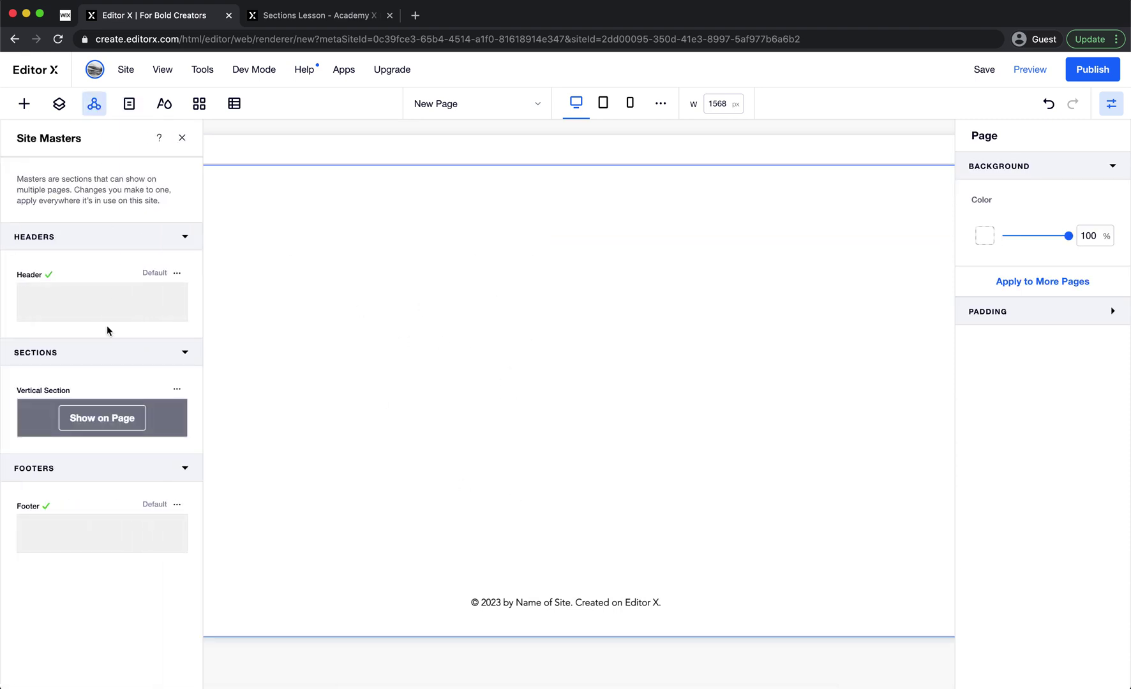
{"action": "mouse_move", "coordinate": [125, 416]}
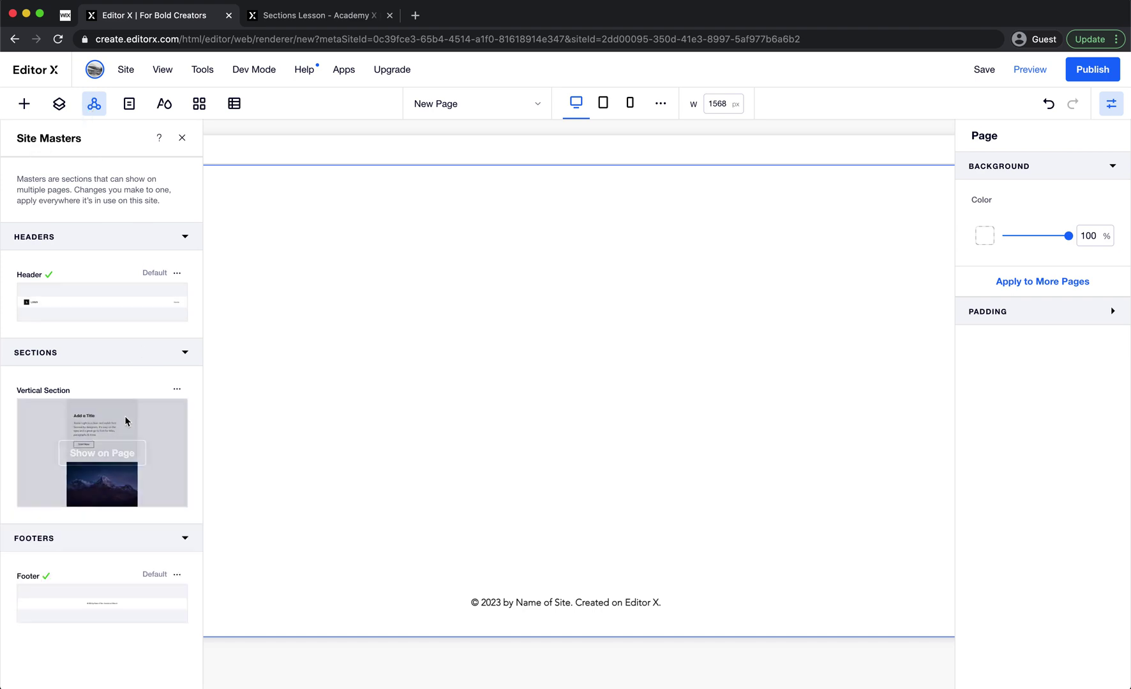
{"action": "left_click", "coordinate": [111, 457]}
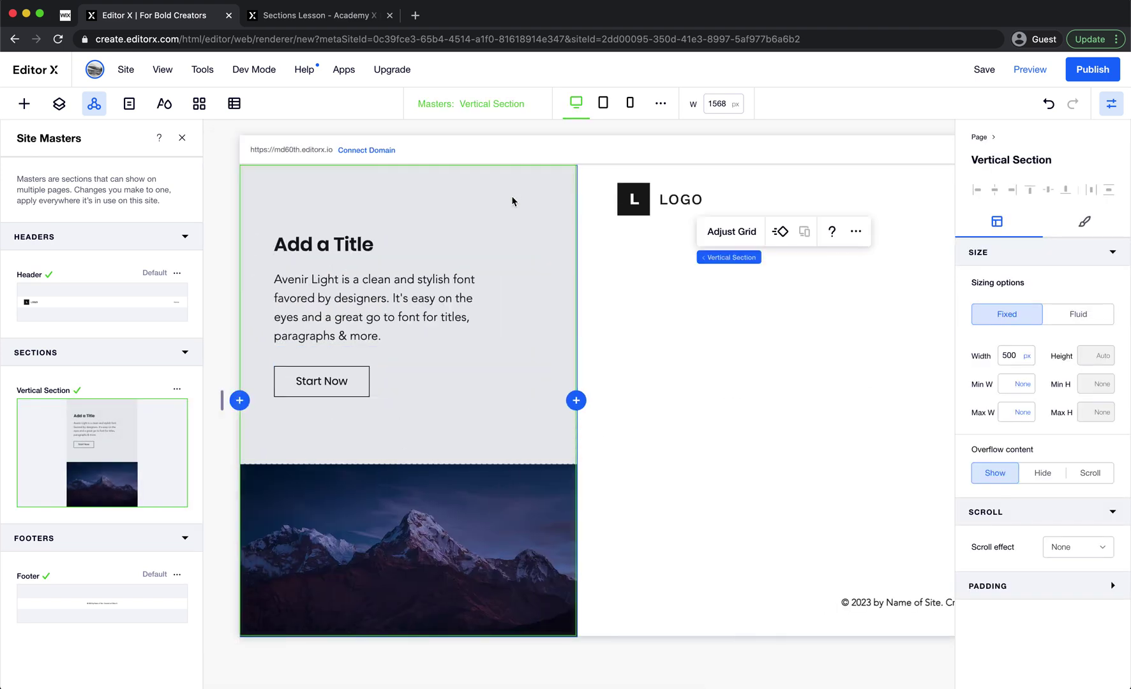
- Shorten the vertical section at both ends so it spans only the area between the header and the footer
{"action": "left_click_drag", "start_coordinate": [444, 166], "coordinate": [450, 261]}
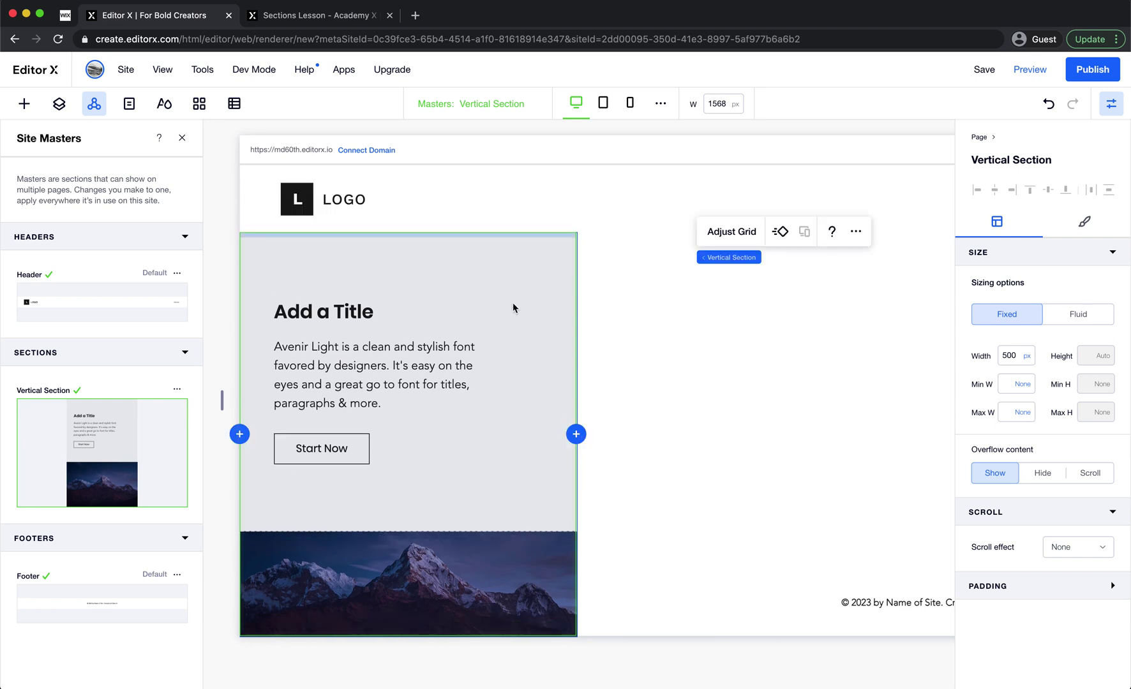
{"action": "left_click", "coordinate": [643, 332]}
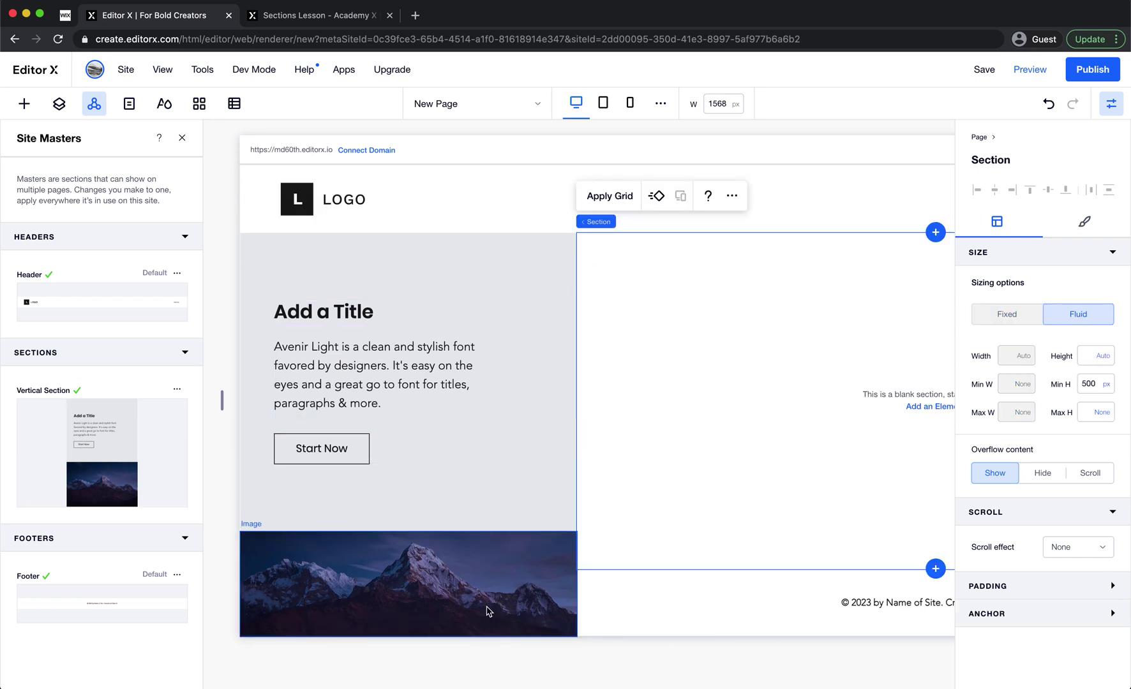
{"action": "left_click", "coordinate": [488, 611]}
{"action": "left_click", "coordinate": [485, 636]}
{"action": "left_click_drag", "start_coordinate": [484, 639], "coordinate": [503, 522]}
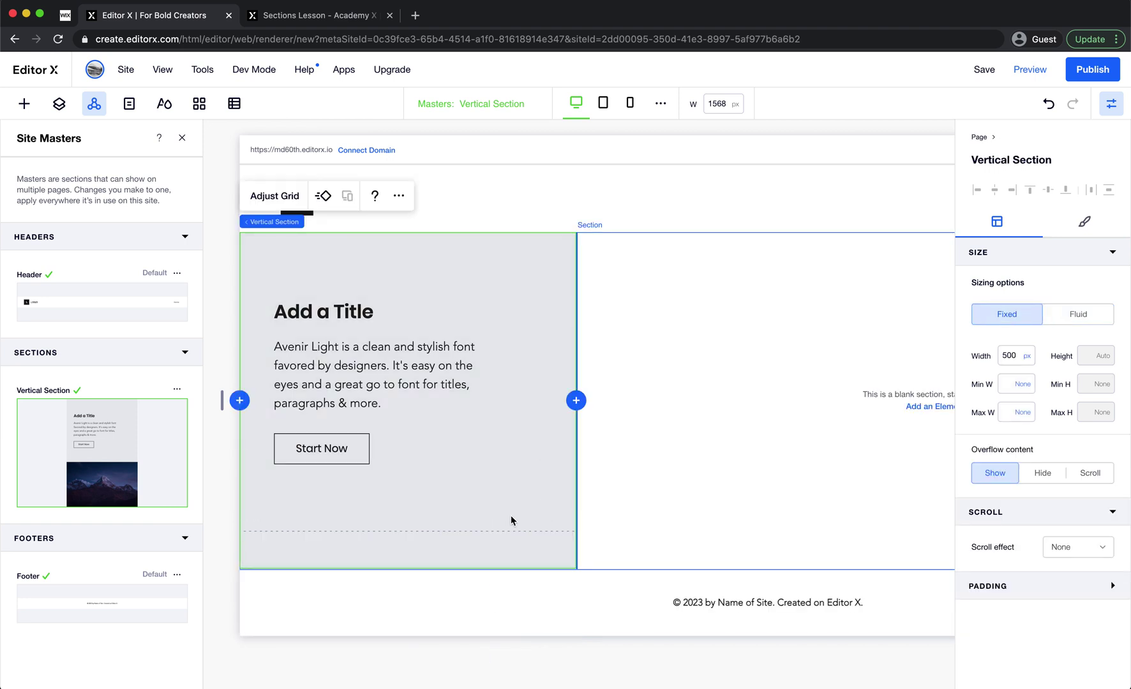
- Set the minimum height of the blank section beside the vertical section to 700 px
{"action": "left_click", "coordinate": [406, 423]}
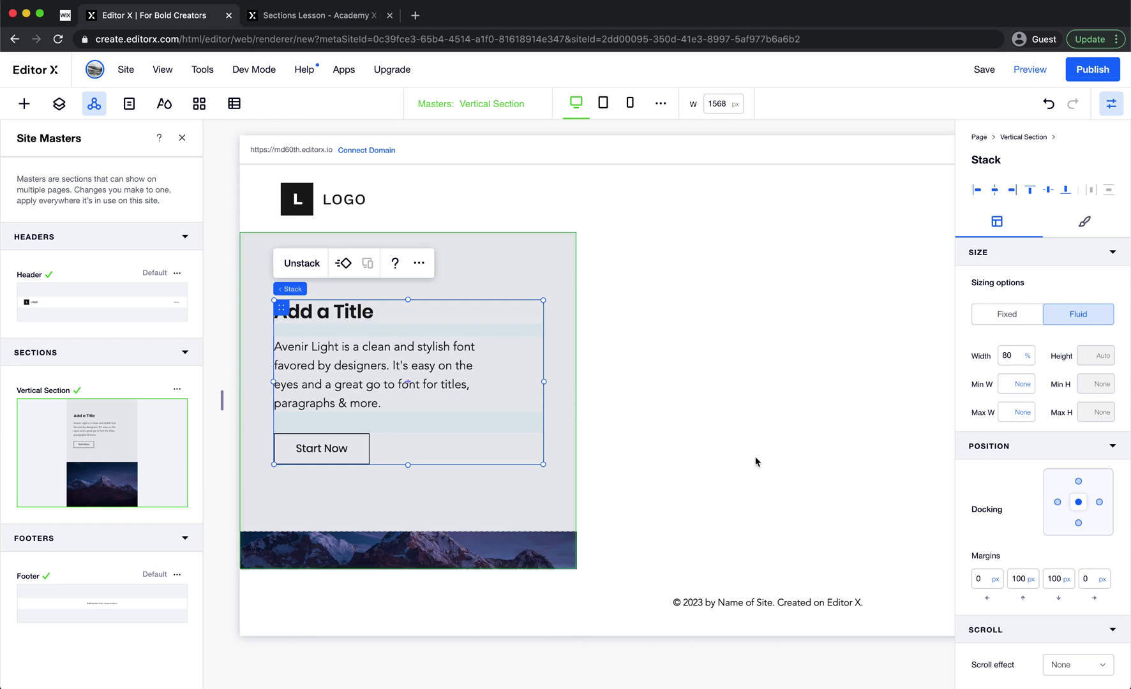
{"action": "left_click", "coordinate": [714, 501]}
{"action": "left_click", "coordinate": [1099, 386]}
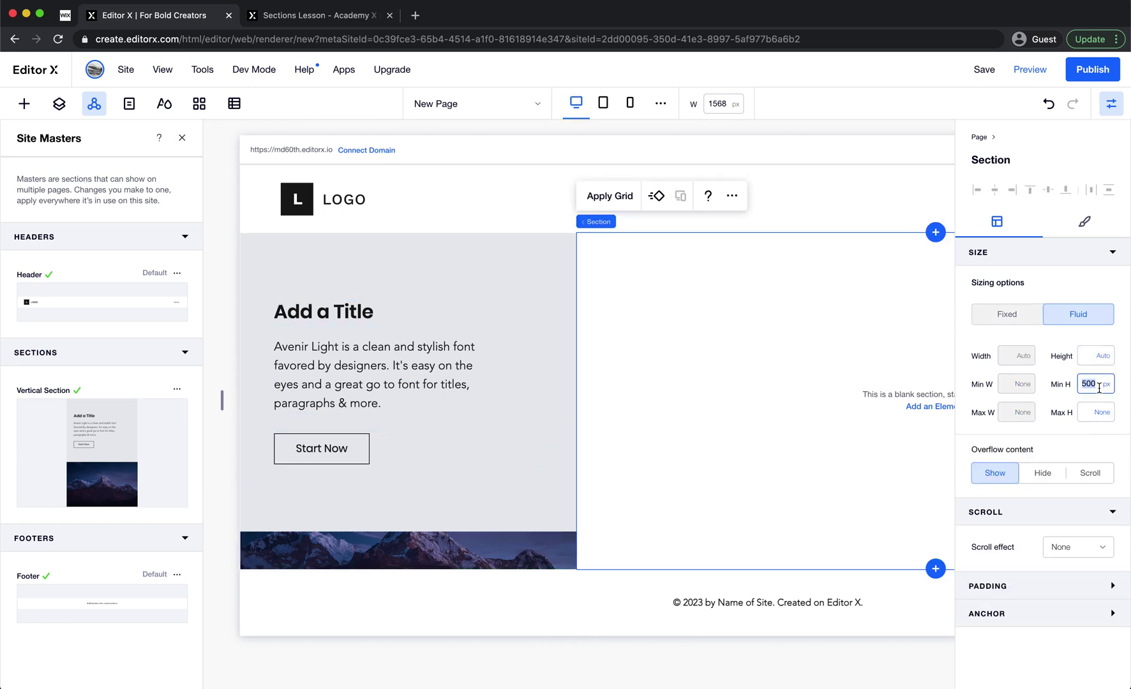
{"action": "key", "text": "Return"}
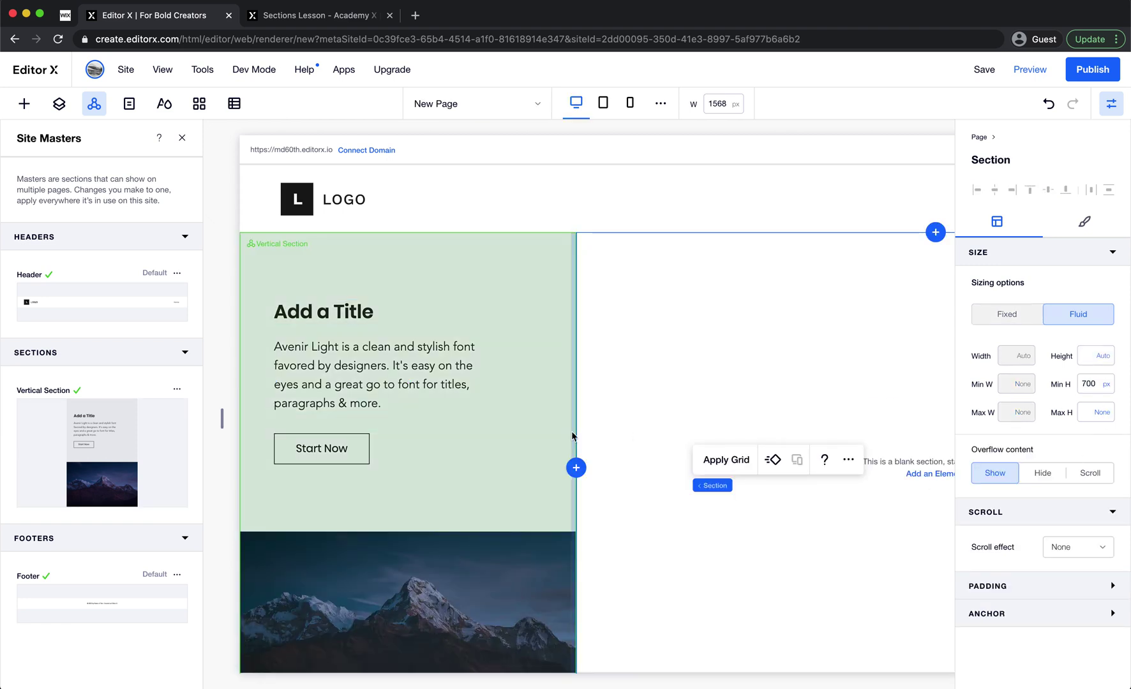
- Exclude New Page from the pages showing the Vertical Section master, and undo that change
{"action": "scroll", "coordinate": [668, 399], "scroll_direction": "down", "scroll_amount": 2}
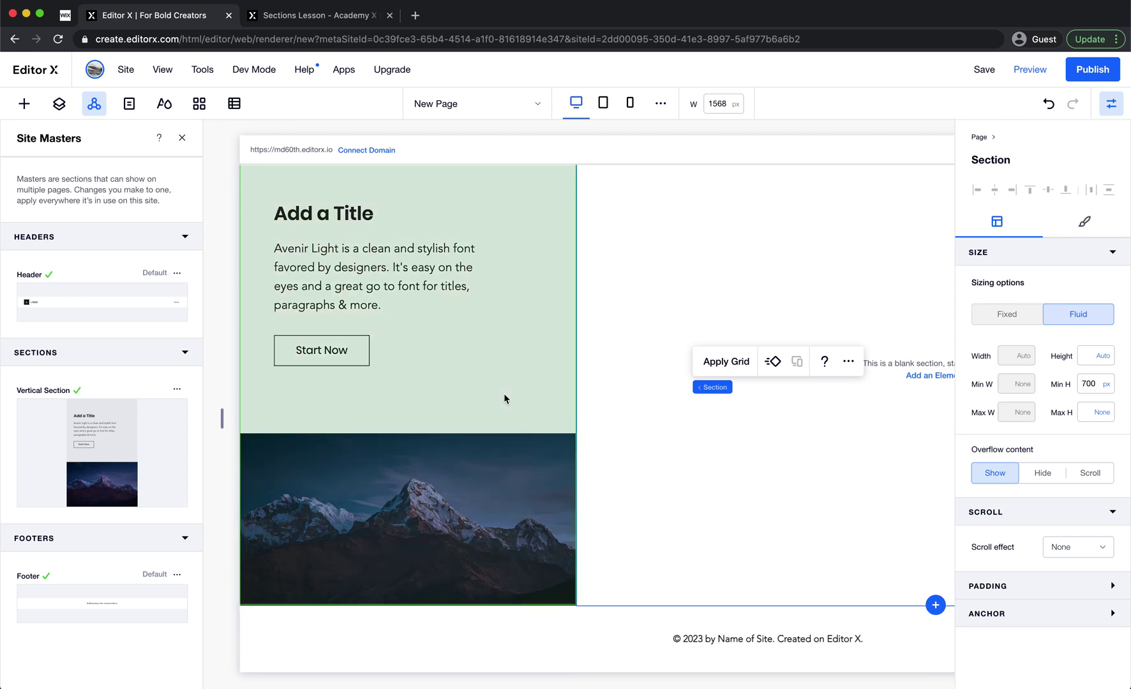
{"action": "left_click", "coordinate": [503, 395]}
{"action": "left_click", "coordinate": [177, 390]}
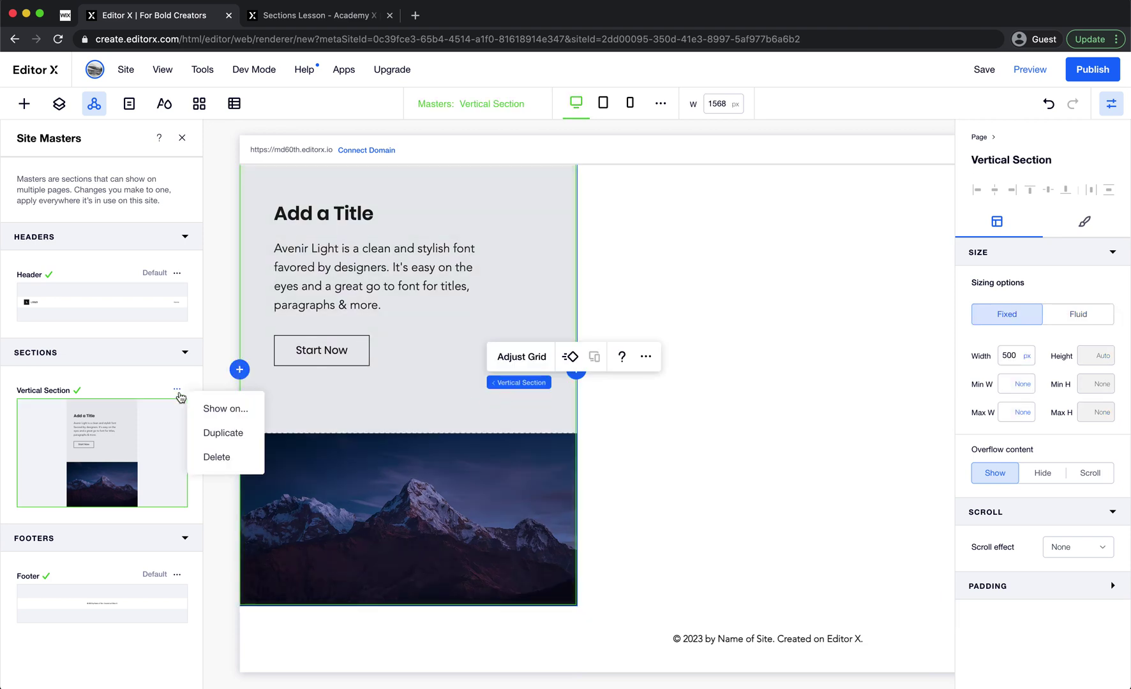
{"action": "left_click", "coordinate": [222, 409]}
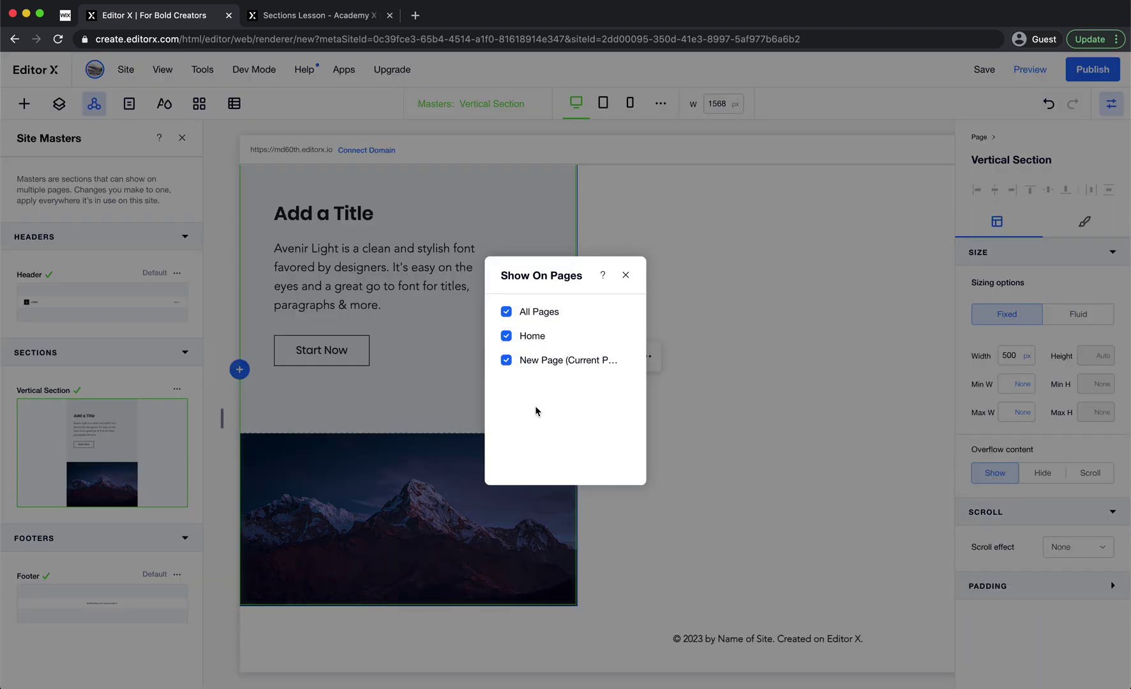
{"action": "left_click", "coordinate": [506, 361]}
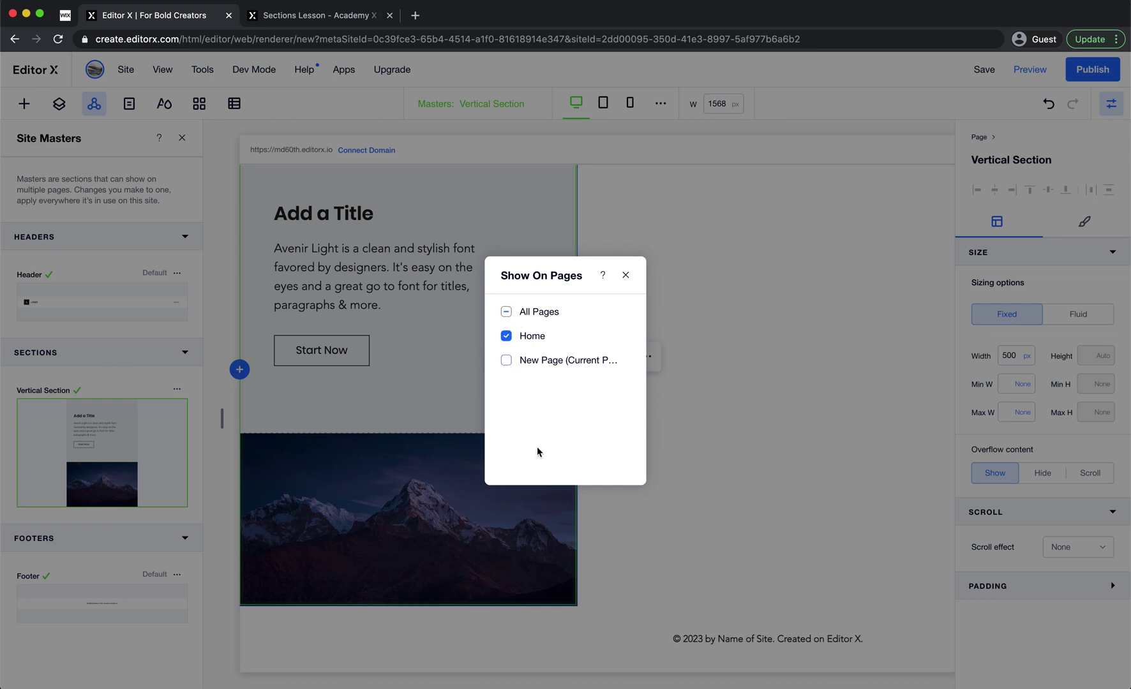
{"action": "left_click", "coordinate": [625, 277]}
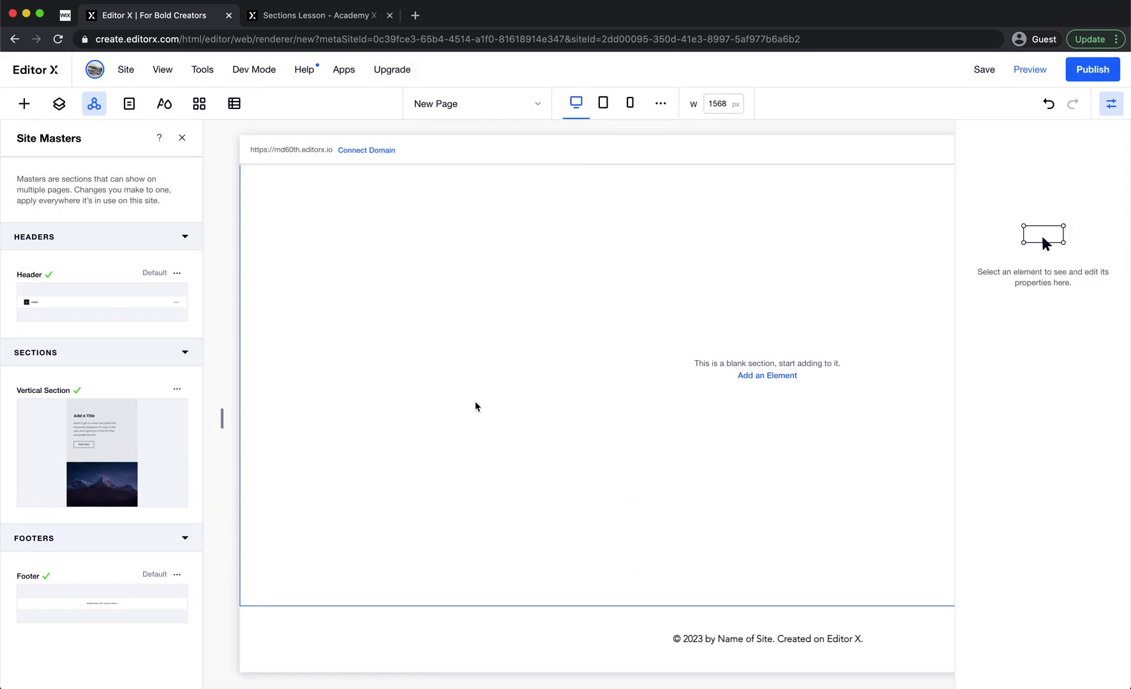
{"action": "left_click", "coordinate": [1048, 104]}
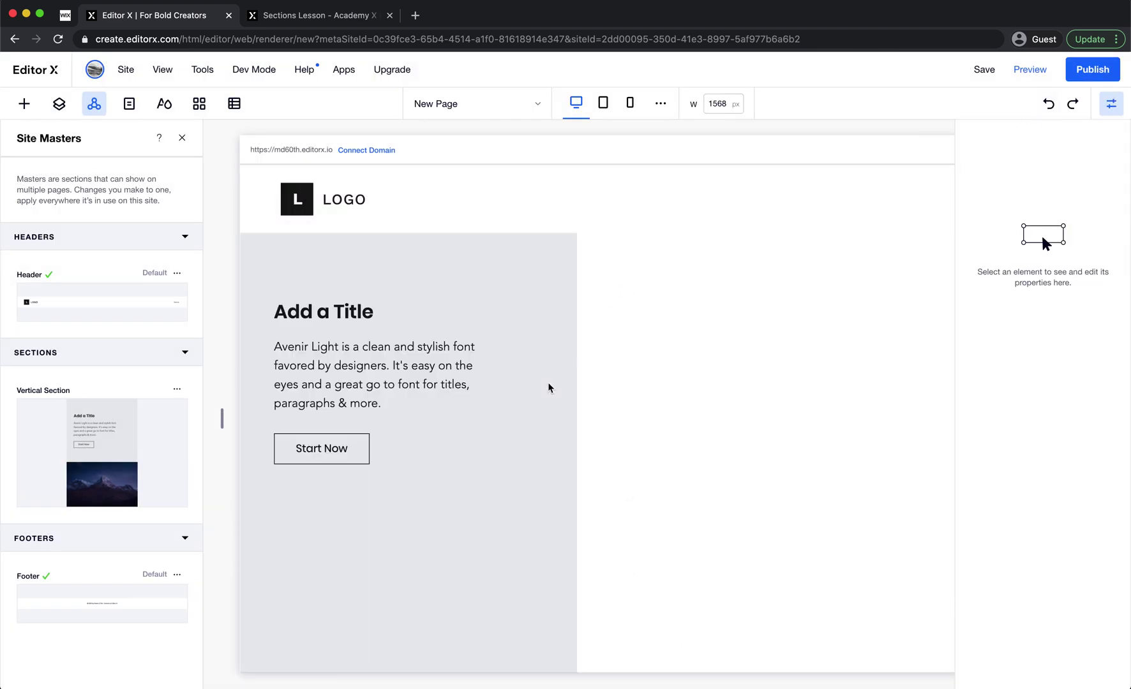
- Try to remove the vertical section from the new page using the section's own options
{"action": "left_click", "coordinate": [537, 262]}
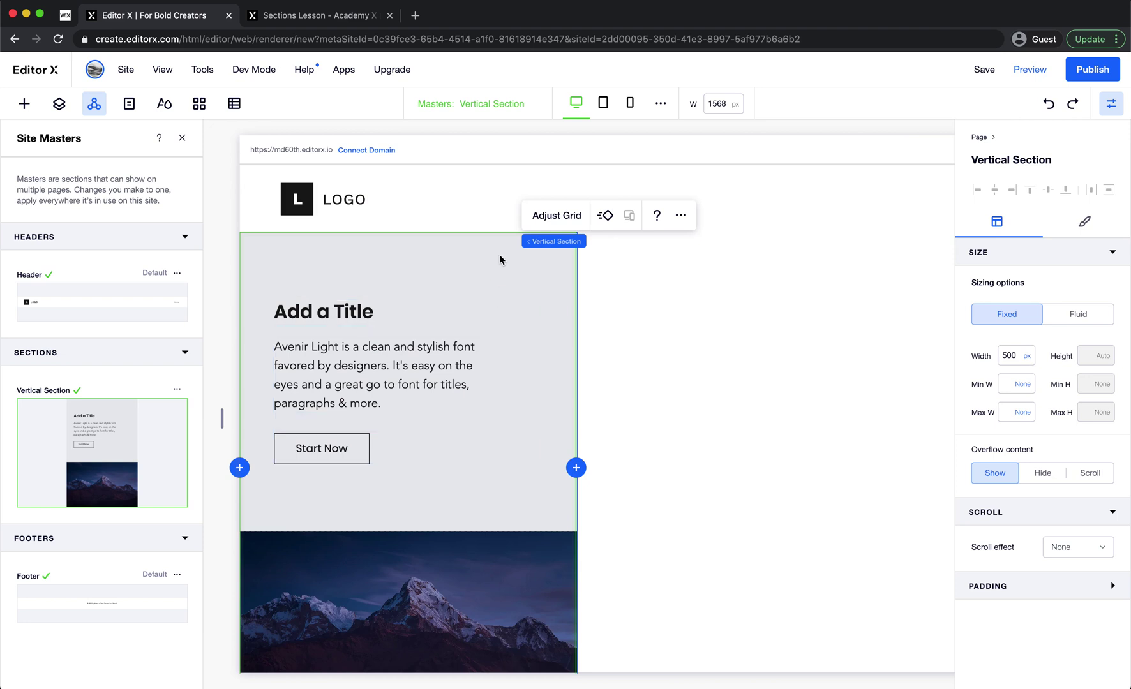
{"action": "left_click", "coordinate": [182, 138]}
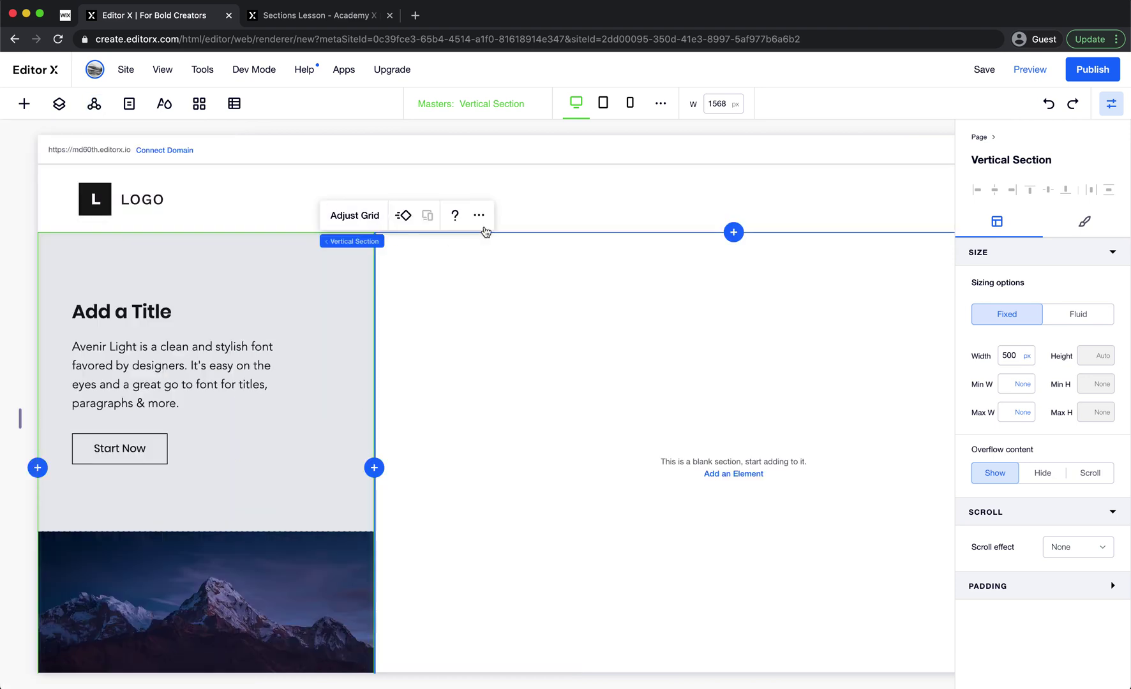
{"action": "left_click", "coordinate": [478, 215]}
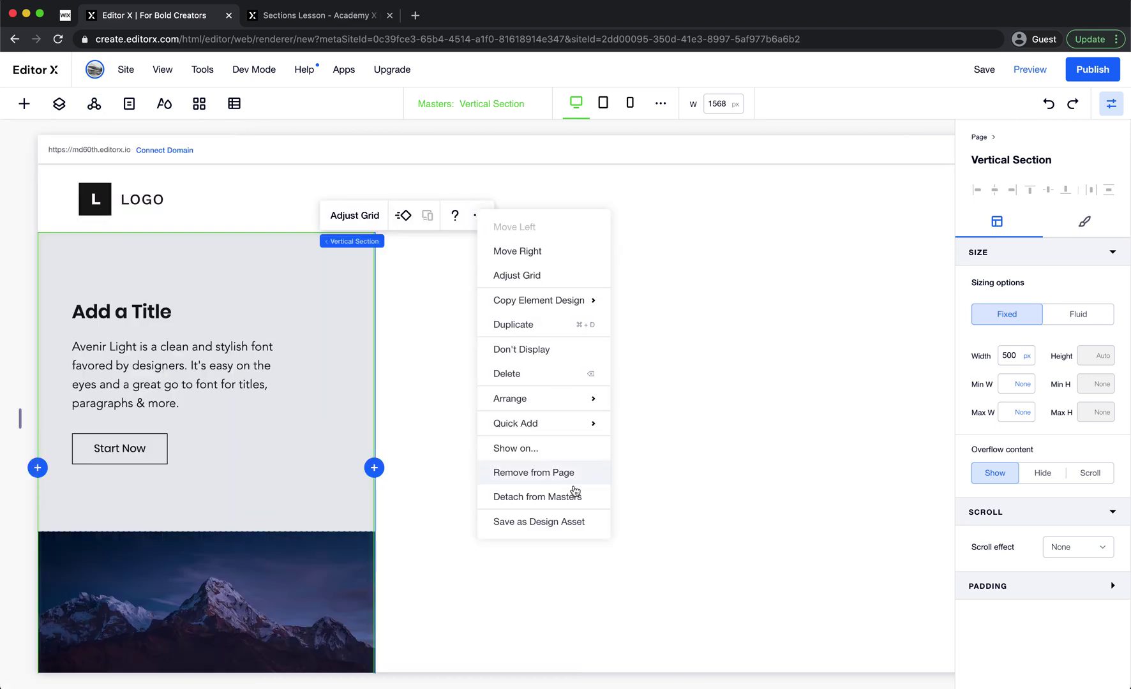
{"action": "left_click", "coordinate": [517, 473]}
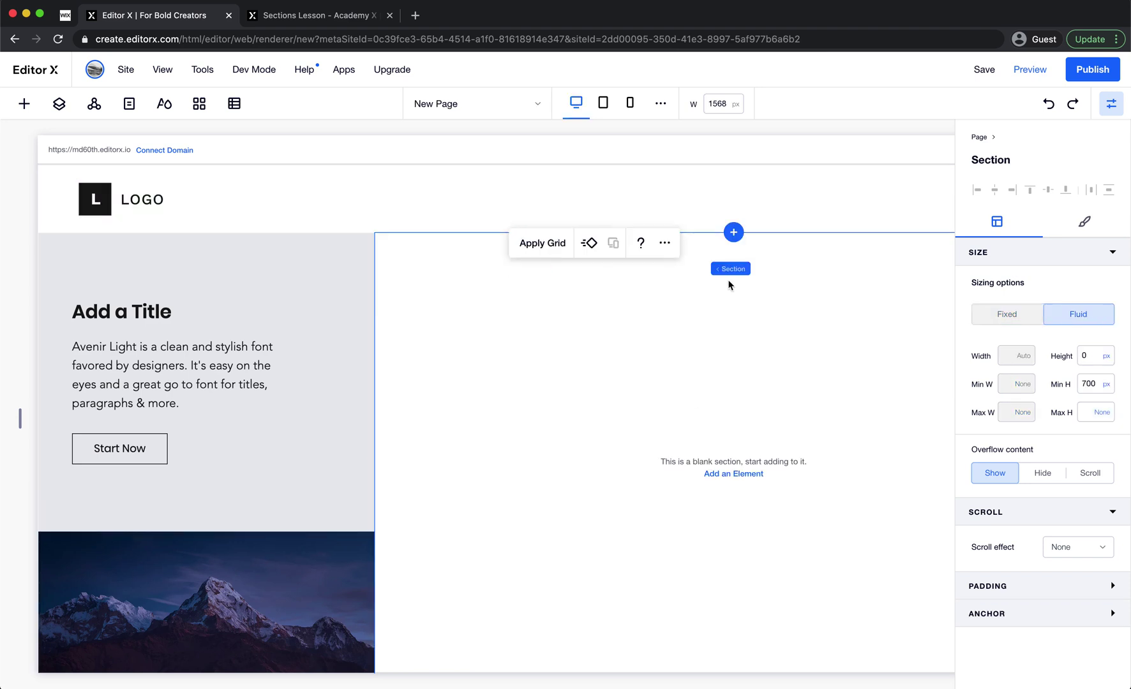
- Set the vertical section's paragraph text to 100% width with a left margin of 0
{"action": "left_click", "coordinate": [259, 365]}
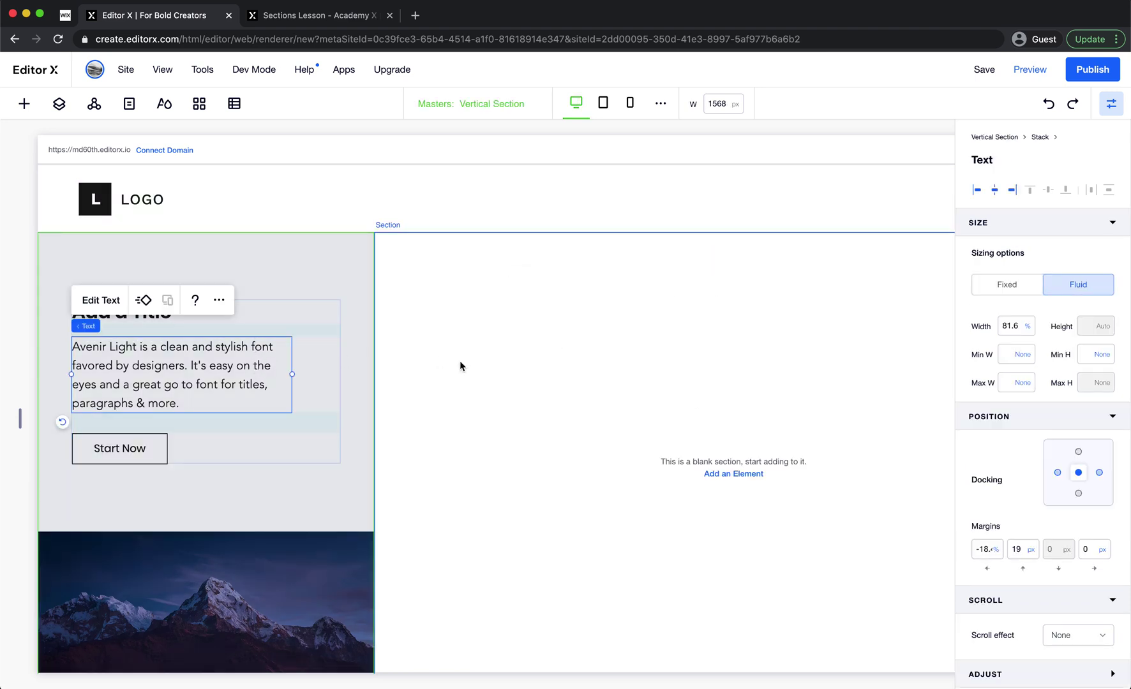
{"action": "left_click", "coordinate": [1018, 332]}
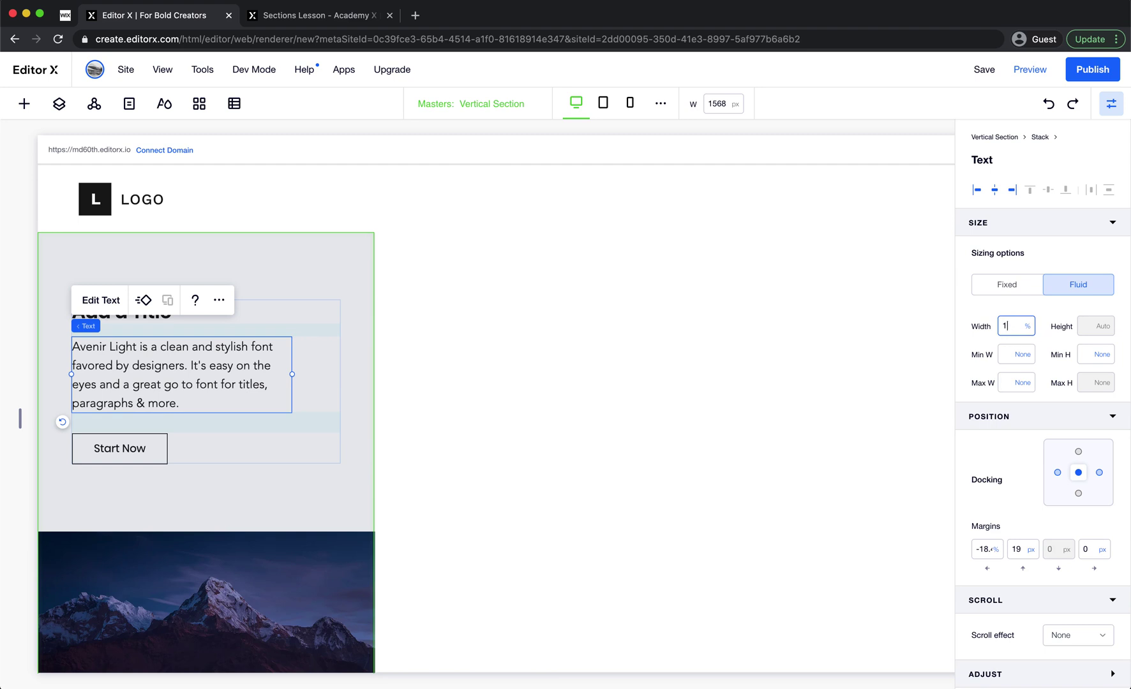
{"action": "type", "text": "100"}
{"action": "key", "text": "Return"}
{"action": "left_click", "coordinate": [984, 549]}
{"action": "type", "text": "0"}
{"action": "key", "text": "Tab"}
{"action": "left_click", "coordinate": [647, 502]}
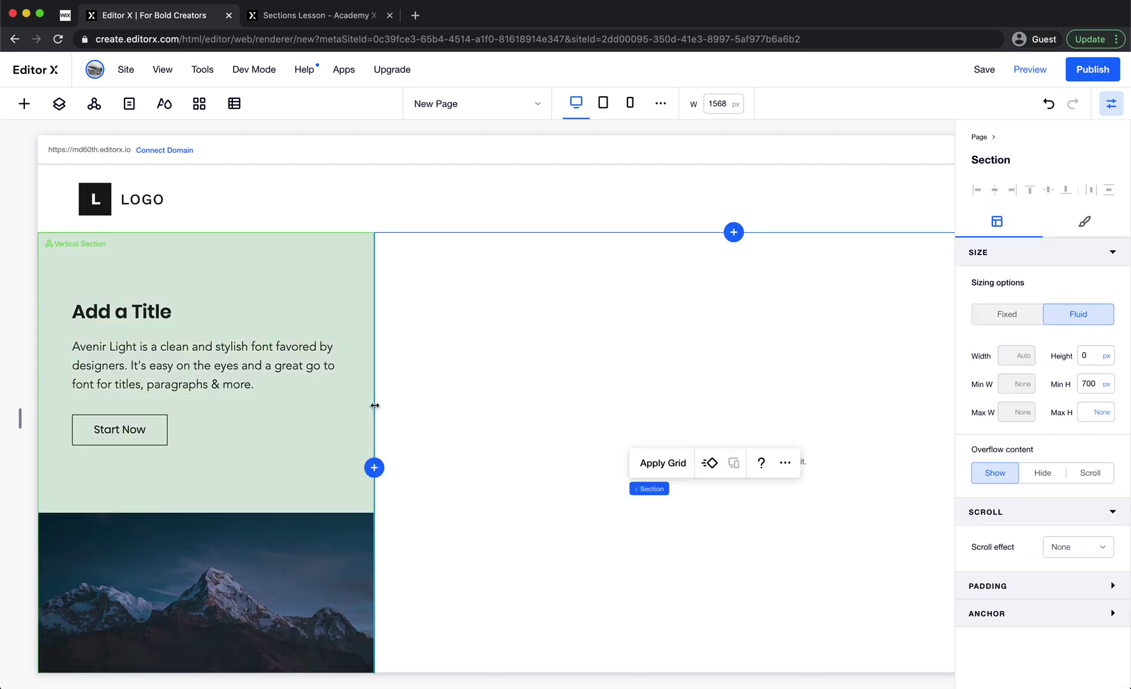
- Fill the Start Now button in the vertical section master with blue #384AD3
{"action": "left_click", "coordinate": [134, 437]}
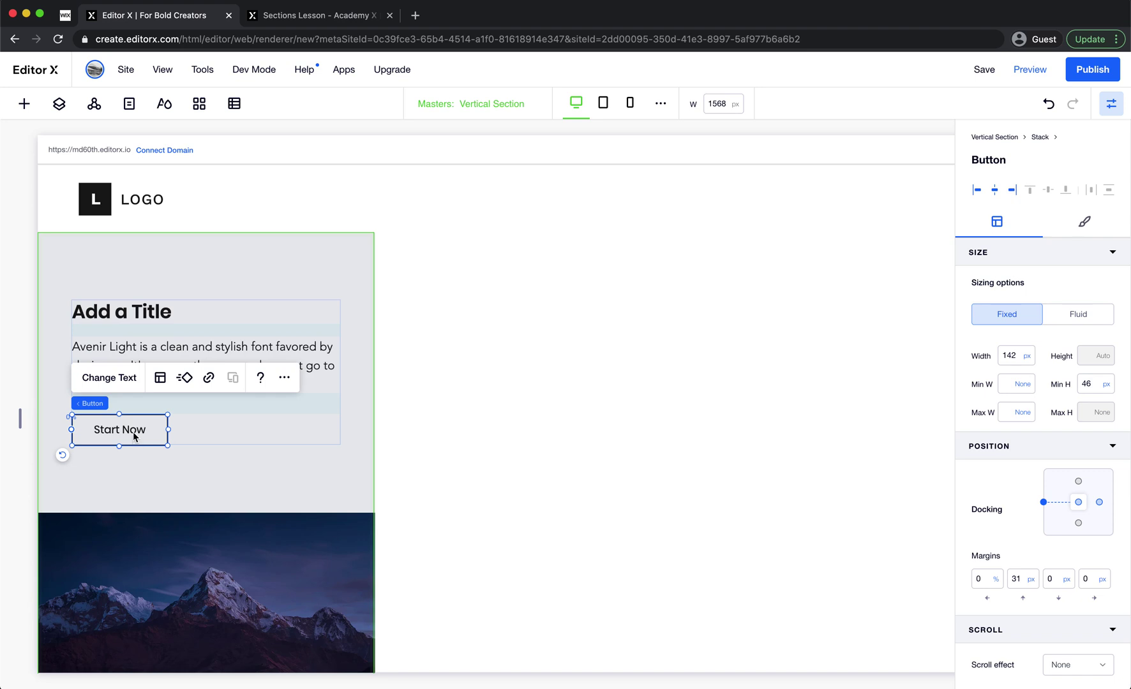
{"action": "scroll", "coordinate": [133, 438], "scroll_direction": "down", "scroll_amount": 3}
{"action": "scroll", "coordinate": [133, 434], "scroll_direction": "up", "scroll_amount": 2}
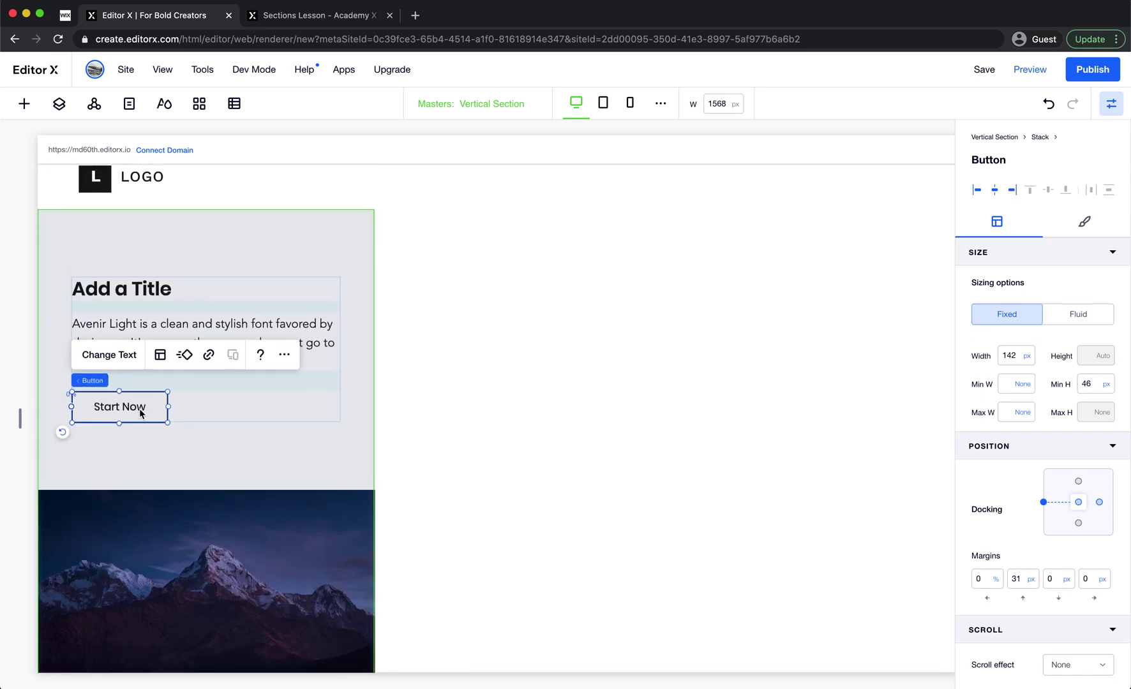
{"action": "left_click", "coordinate": [1098, 223]}
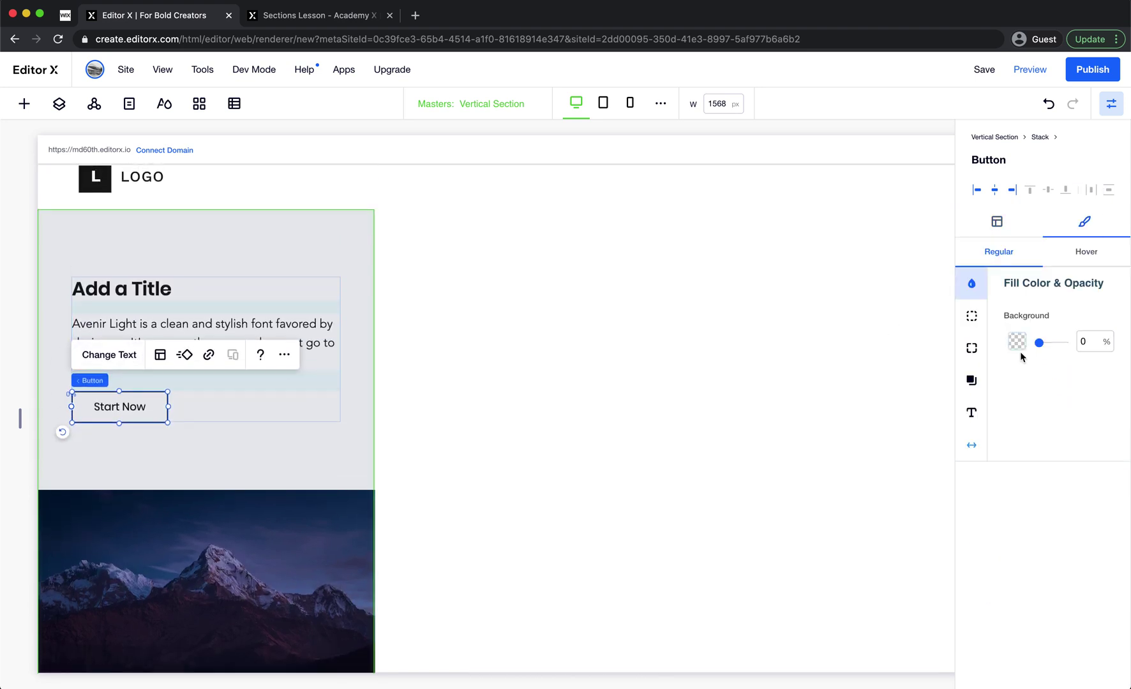
{"action": "left_click", "coordinate": [1019, 344]}
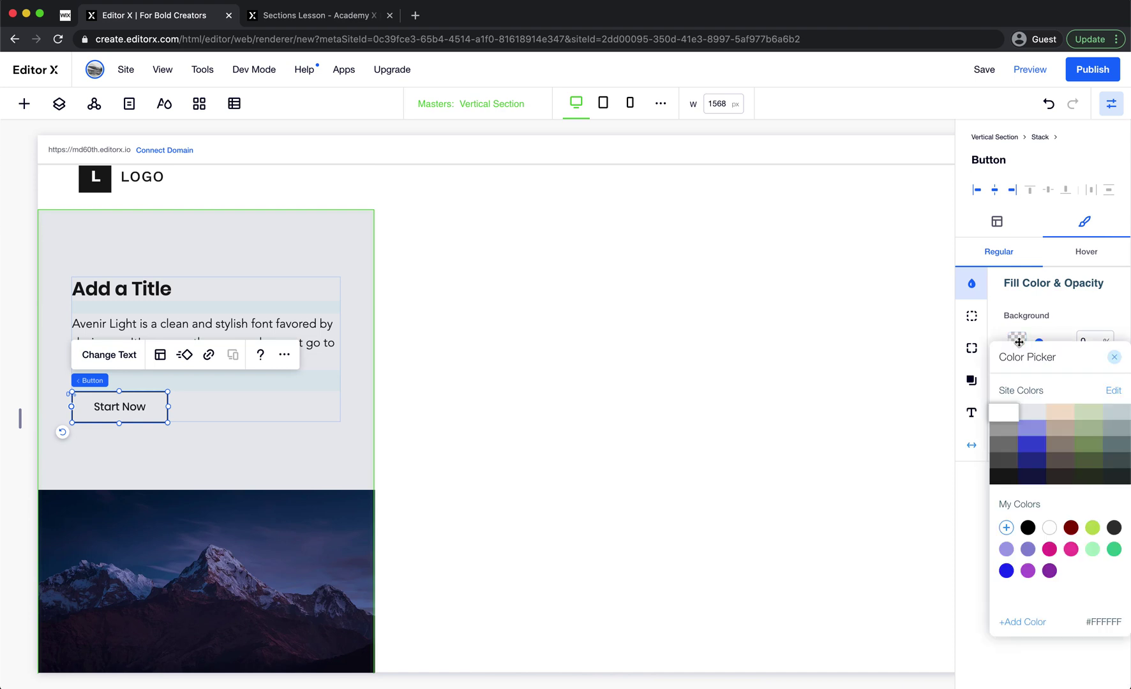
{"action": "left_click", "coordinate": [1037, 450]}
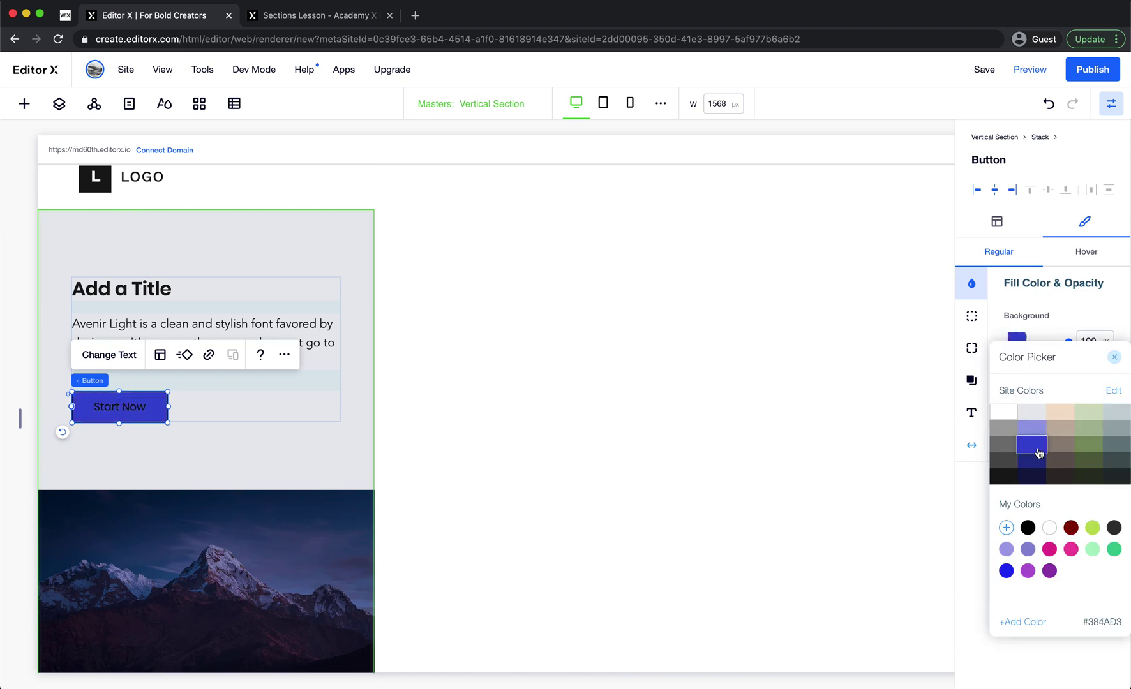
- Set the Start Now button's text color and border color to white
{"action": "left_click", "coordinate": [965, 413]}
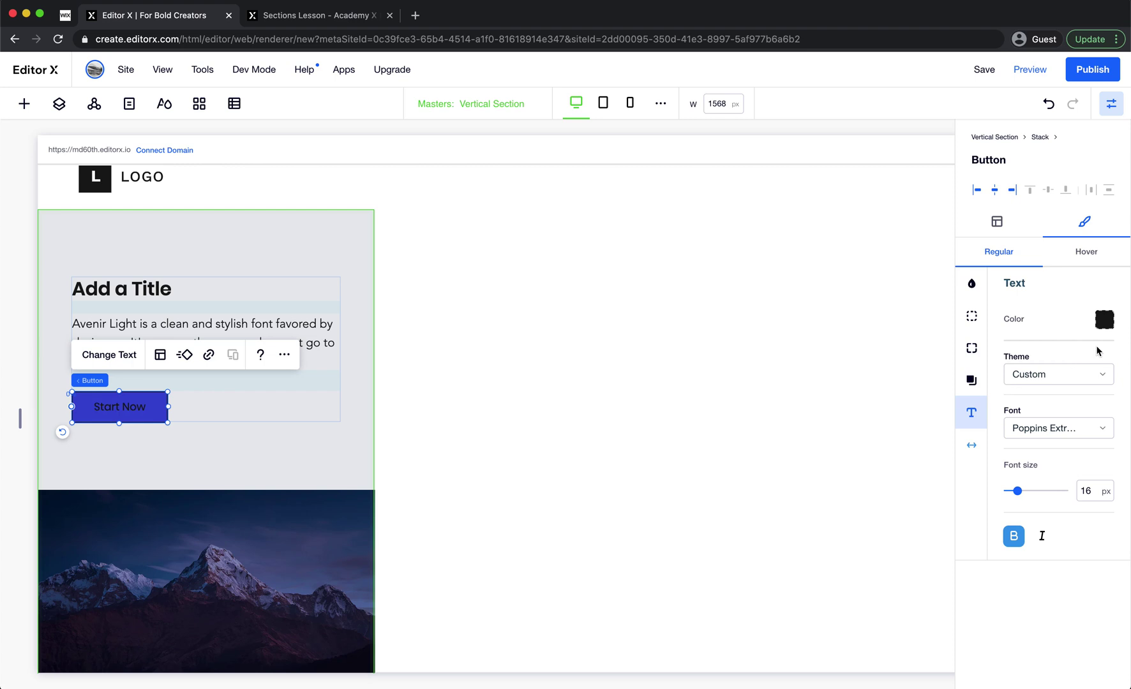
{"action": "left_click", "coordinate": [1104, 321]}
{"action": "left_click", "coordinate": [60, 405]}
{"action": "left_click", "coordinate": [287, 479]}
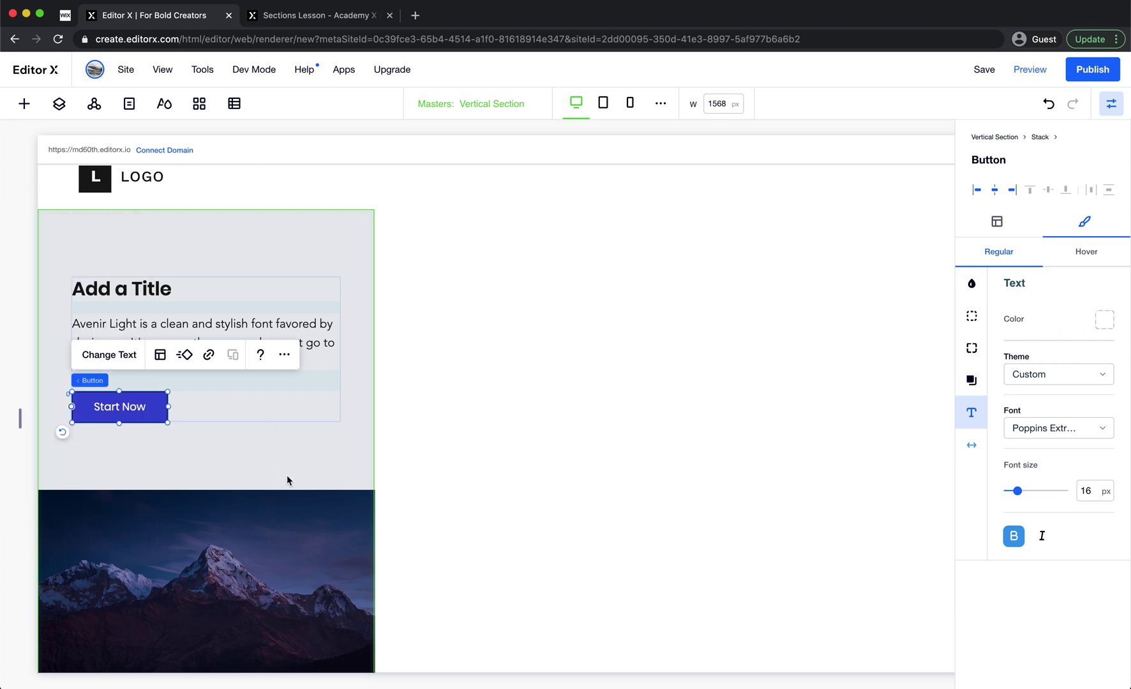
{"action": "left_click", "coordinate": [972, 316]}
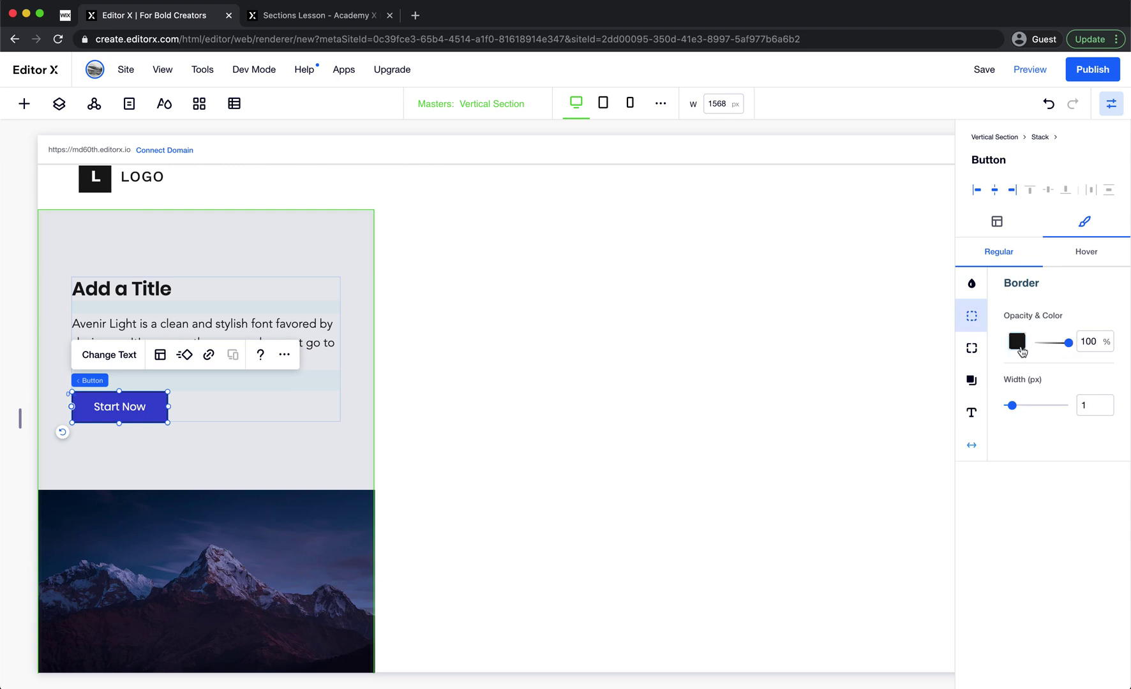
{"action": "left_click", "coordinate": [1017, 342]}
{"action": "left_click", "coordinate": [1006, 417]}
{"action": "left_click", "coordinate": [752, 401]}
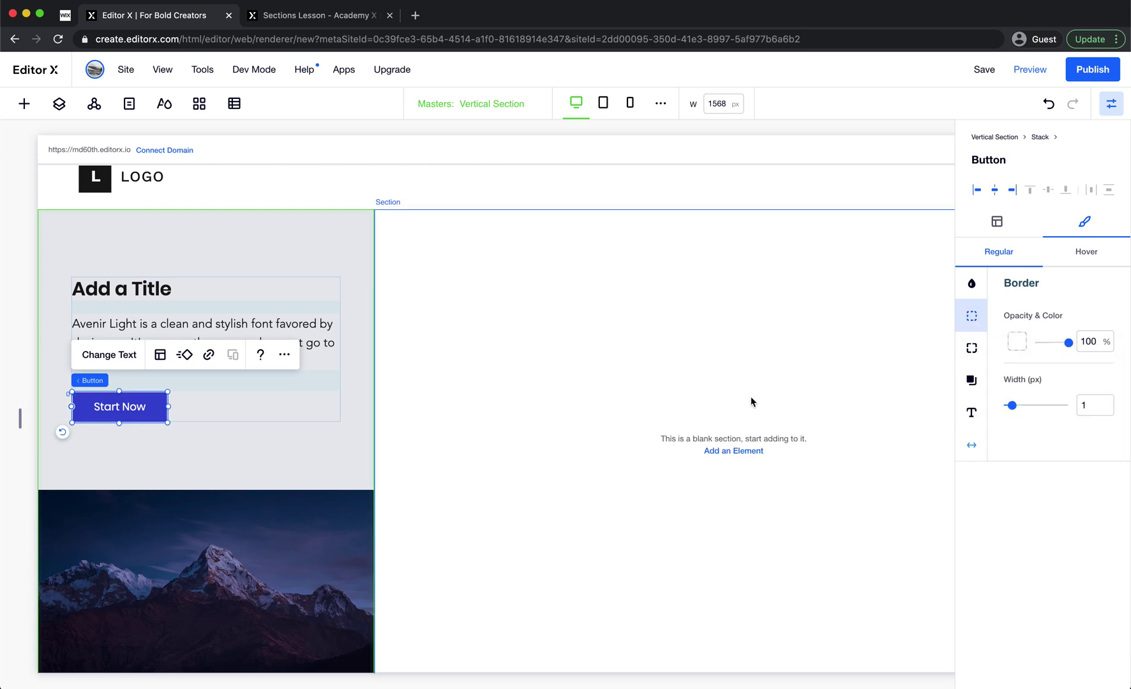
- Check the vertical section's restyled button on the Home page, and return to New Page
{"action": "left_click", "coordinate": [751, 398]}
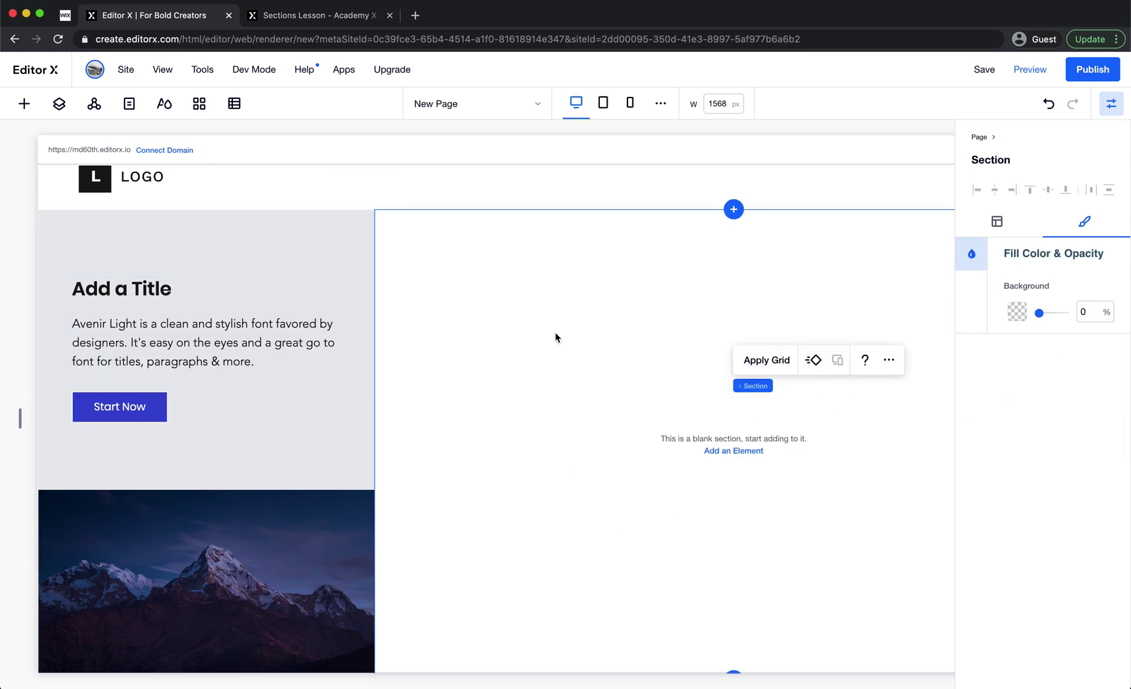
{"action": "left_click", "coordinate": [493, 104]}
{"action": "left_click", "coordinate": [448, 133]}
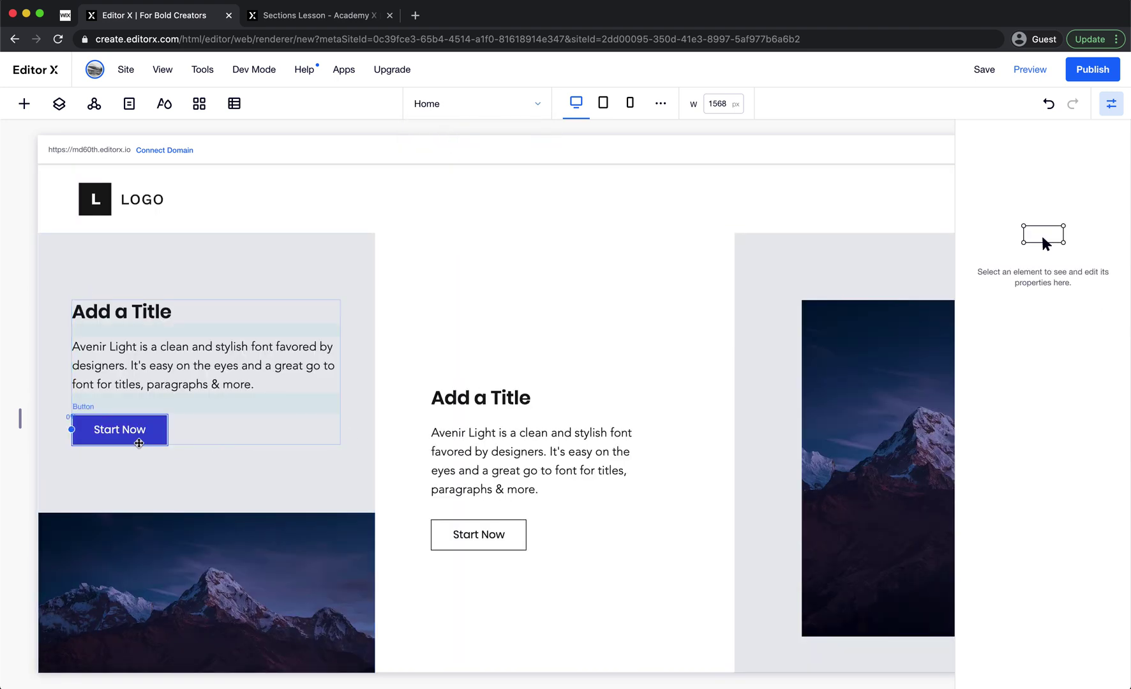
{"action": "left_click", "coordinate": [492, 109]}
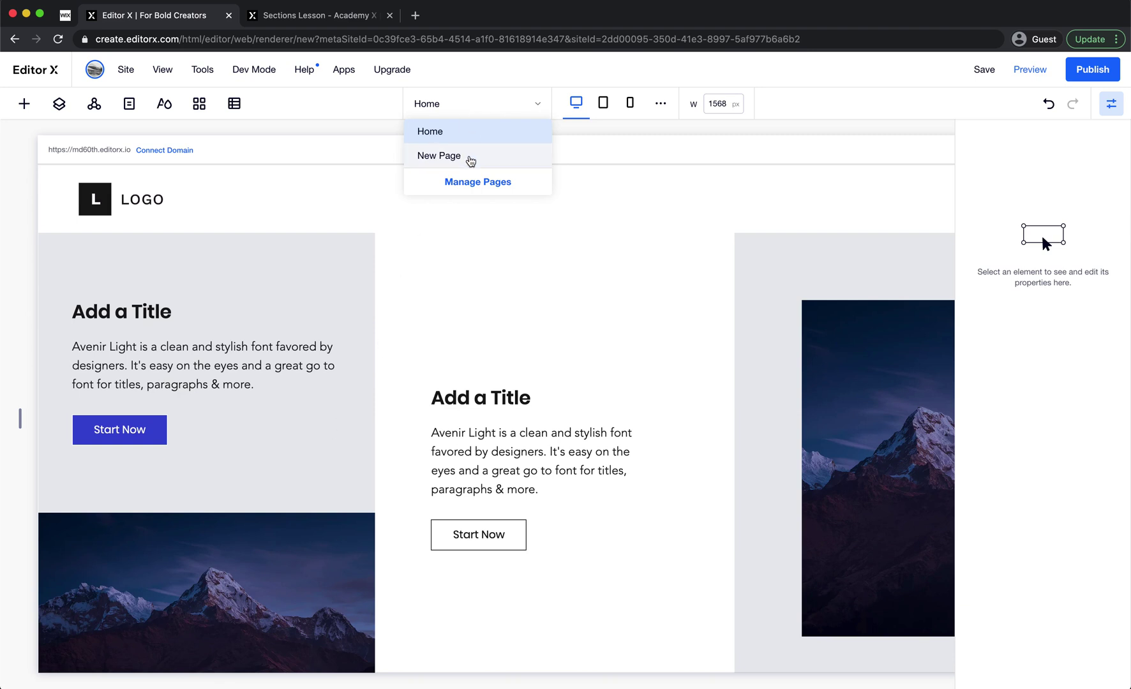
{"action": "left_click", "coordinate": [468, 156]}
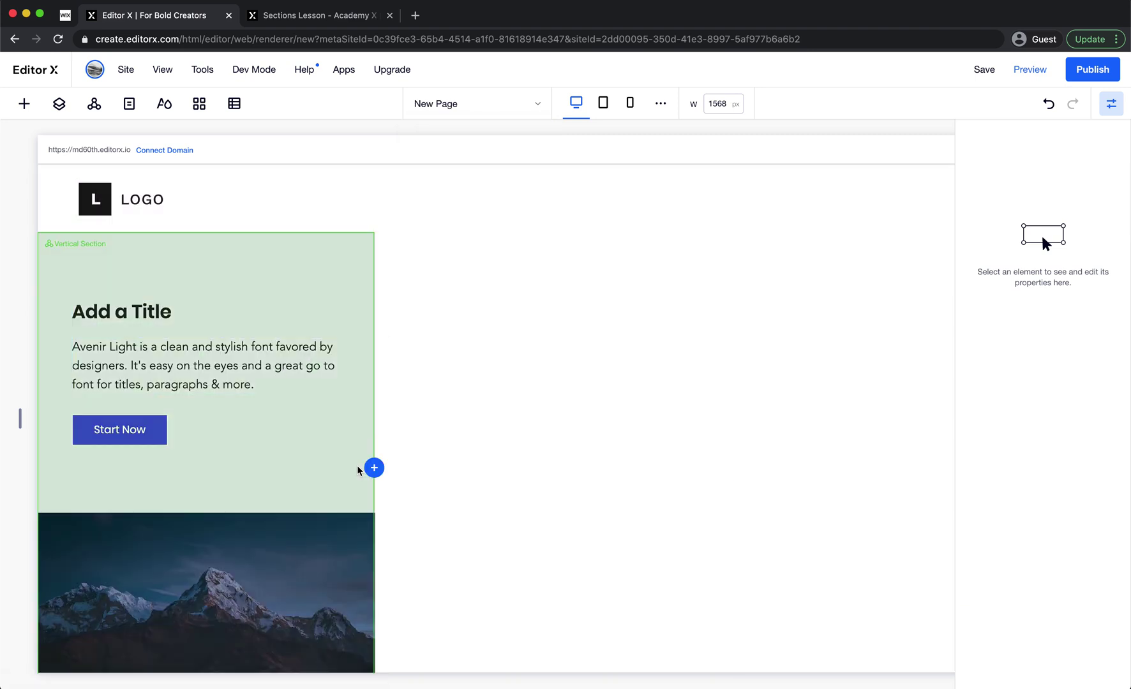
- Detach New Page's vertical section from Masters
{"action": "left_click", "coordinate": [358, 466]}
{"action": "right_click", "coordinate": [357, 466]}
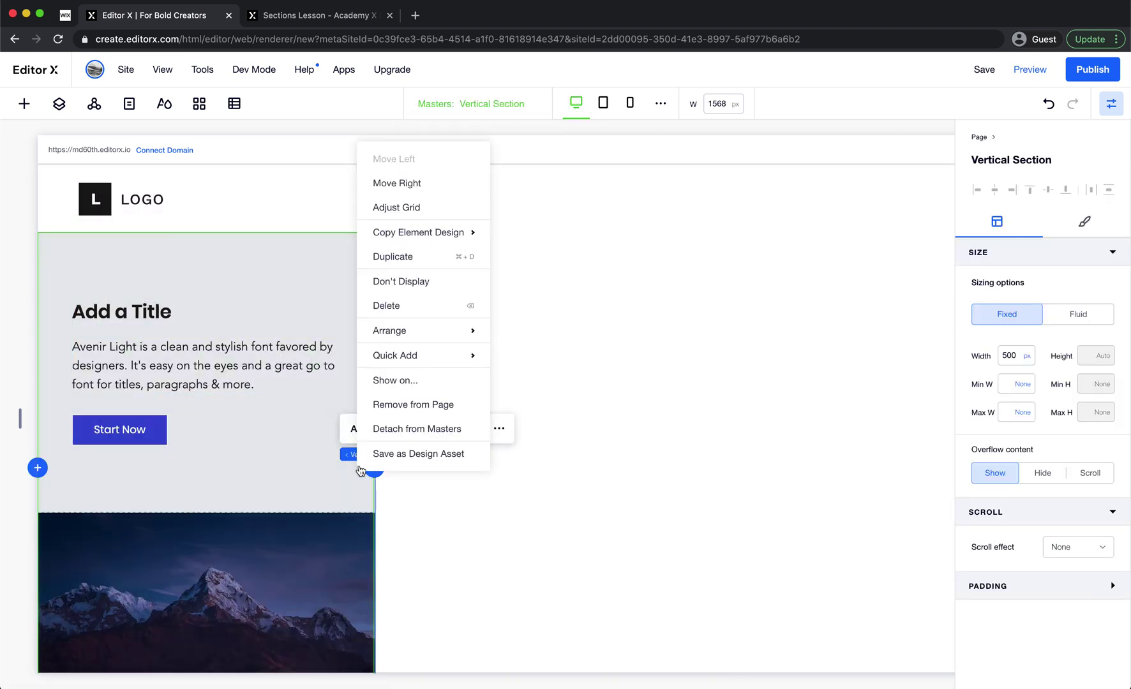
{"action": "left_click", "coordinate": [428, 429]}
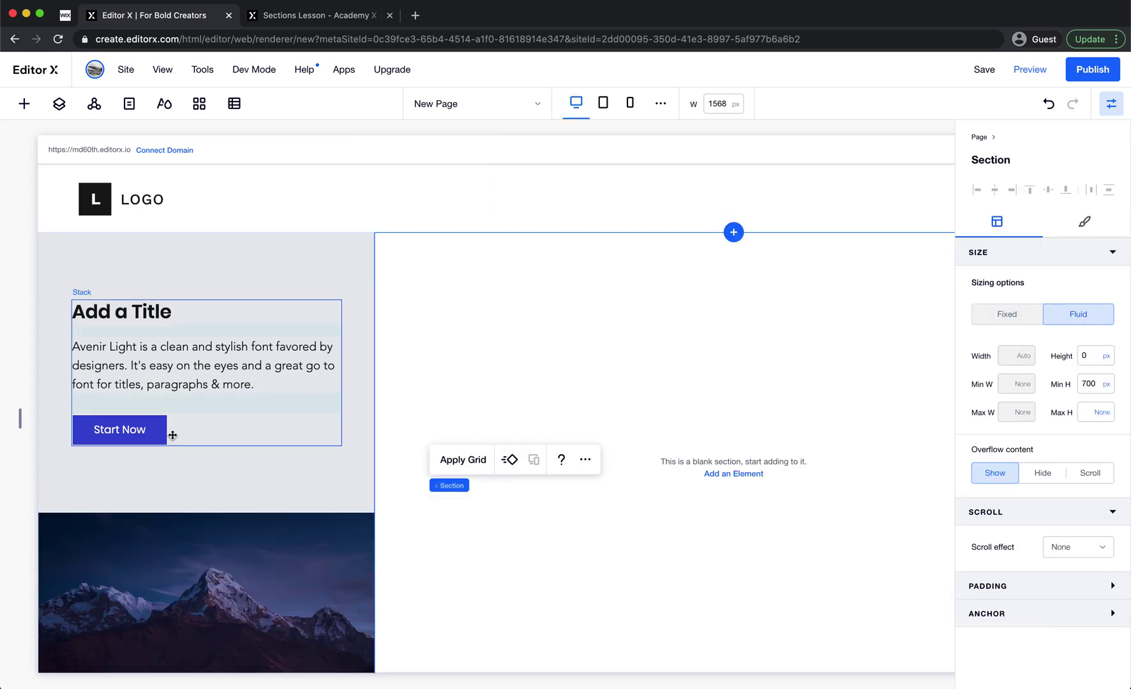
- Delete the Start Now button from New Page's detached vertical section, and switch to the Home page
{"action": "left_click", "coordinate": [152, 429]}
{"action": "right_click", "coordinate": [151, 429]}
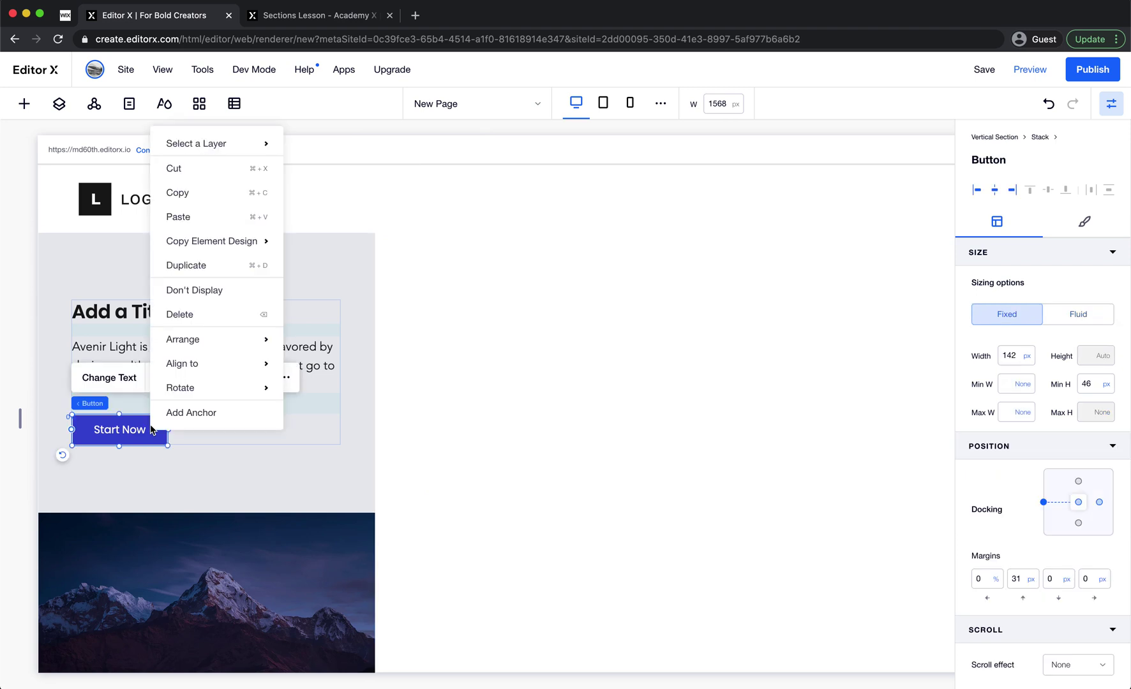
{"action": "left_click", "coordinate": [223, 317]}
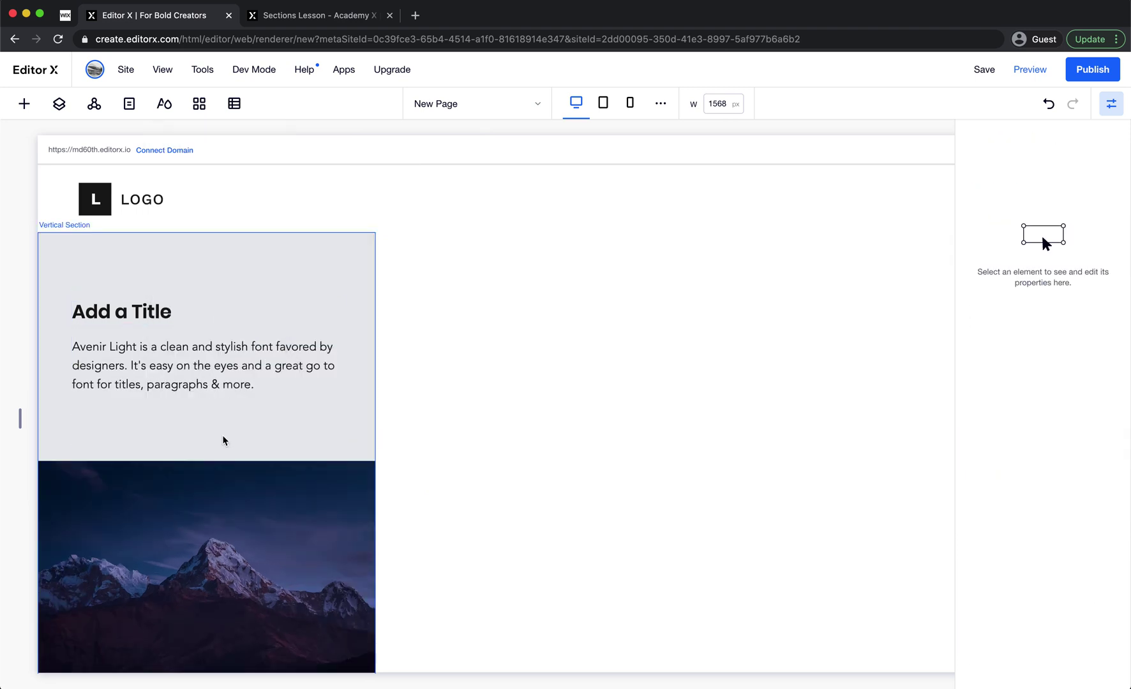
{"action": "left_click", "coordinate": [491, 107]}
{"action": "left_click", "coordinate": [430, 134]}
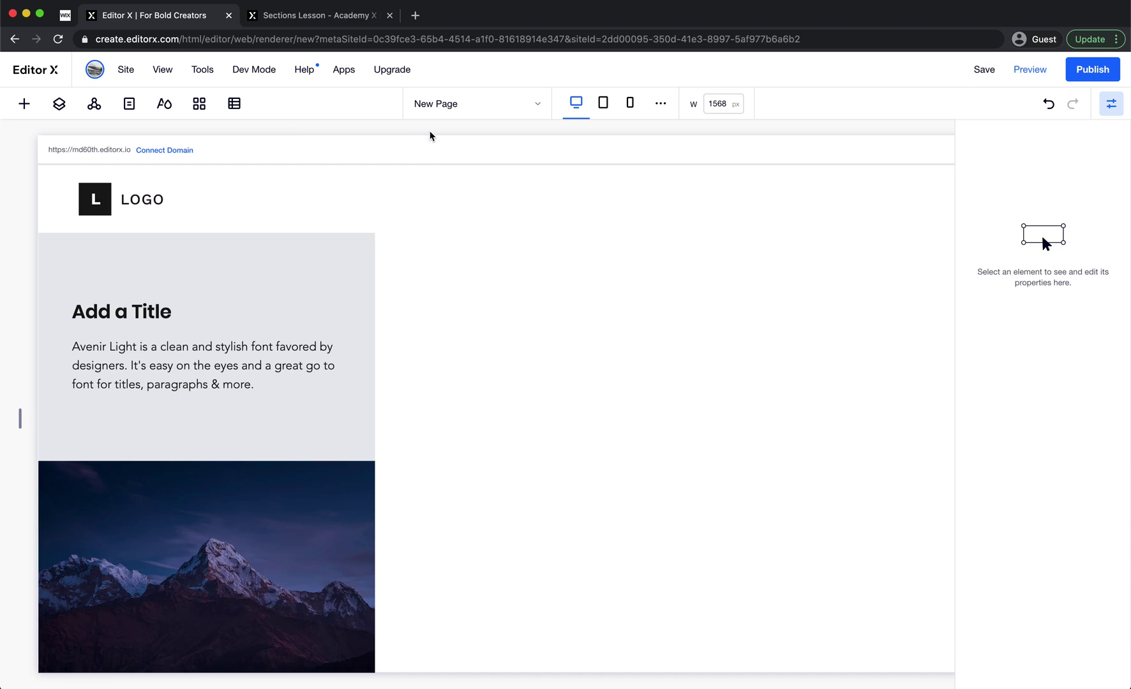
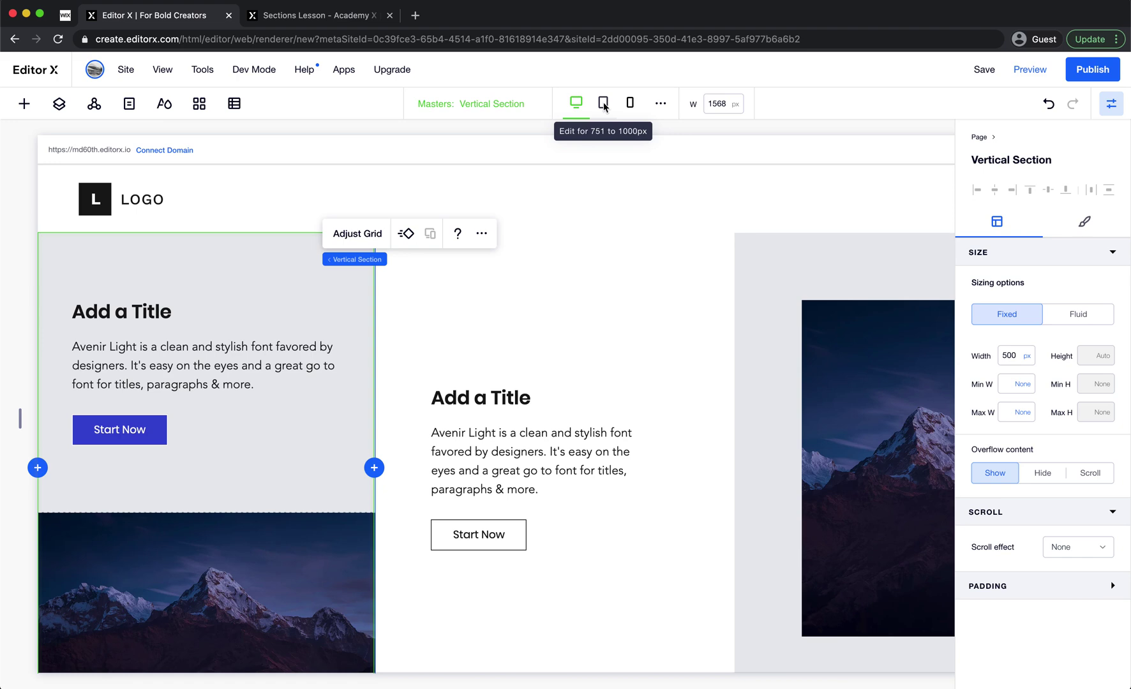
- Set the vertical section master's width to 300 px at the 751 to 1000 px breakpoint
{"action": "left_click", "coordinate": [603, 103]}
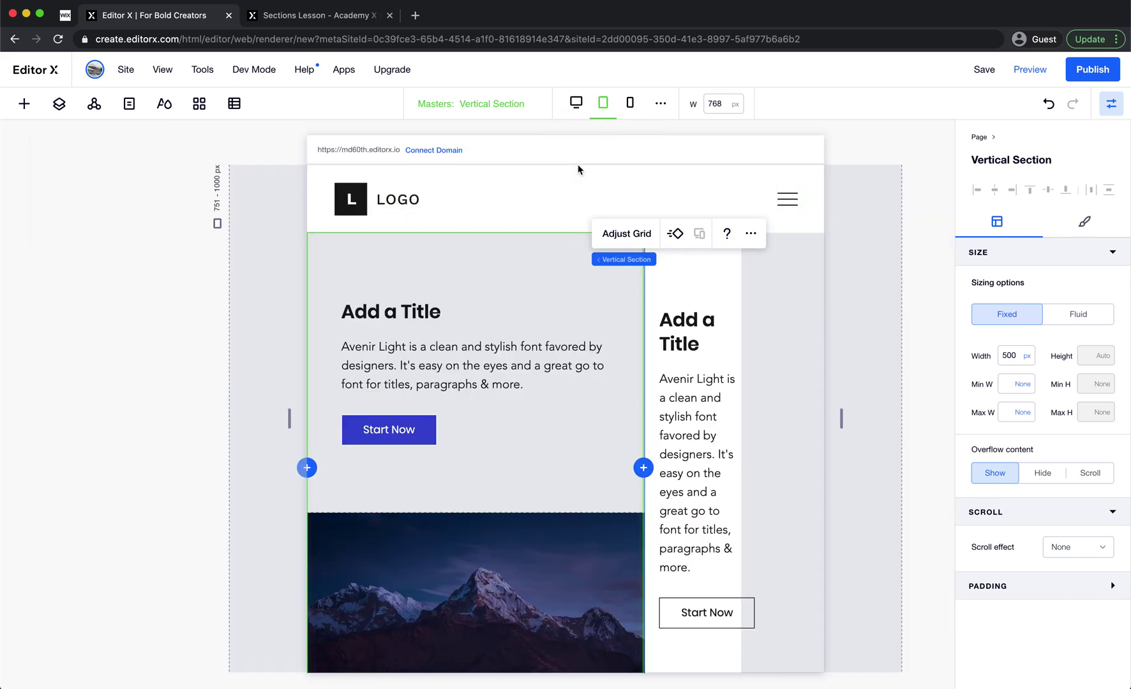
{"action": "left_click", "coordinate": [1020, 357]}
{"action": "key", "text": "Return"}
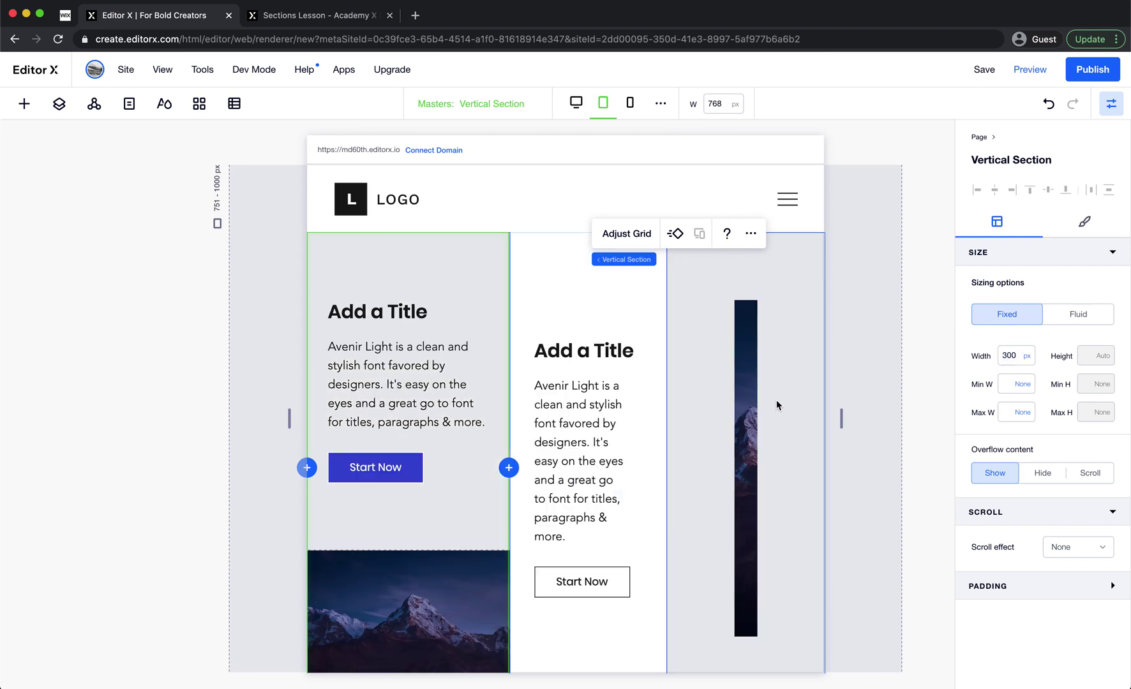
- Stretch the narrow mountain image beside the Home page's middle text so it fills its container
{"action": "left_click", "coordinate": [762, 330]}
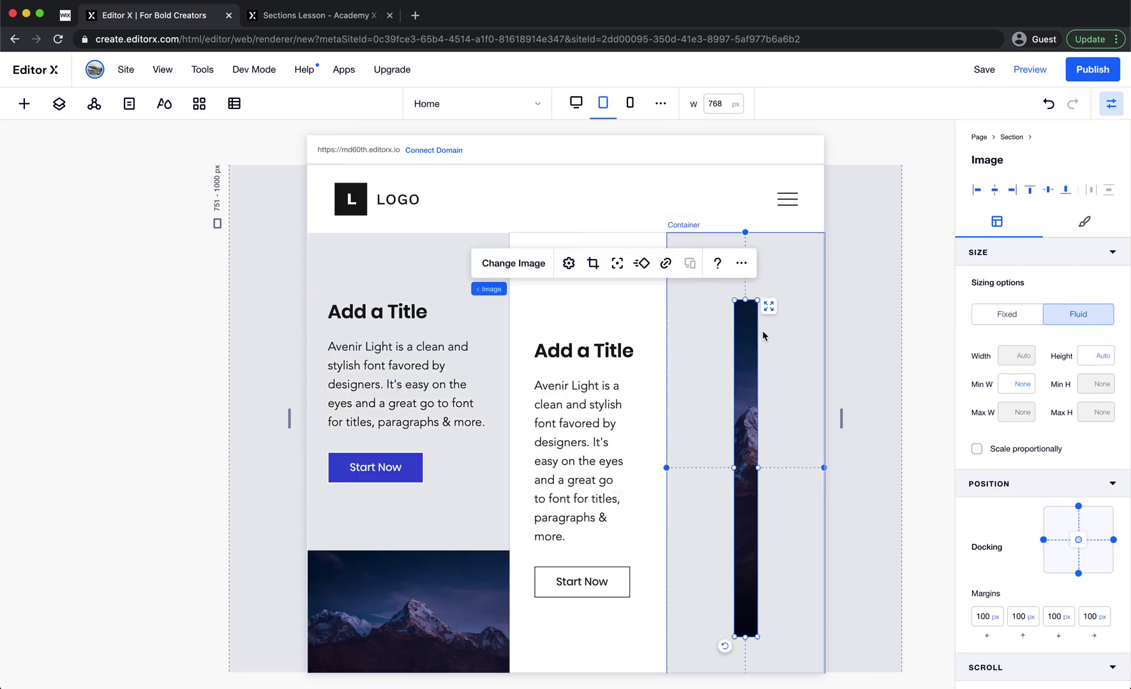
{"action": "left_click", "coordinate": [766, 312]}
{"action": "left_click", "coordinate": [591, 271]}
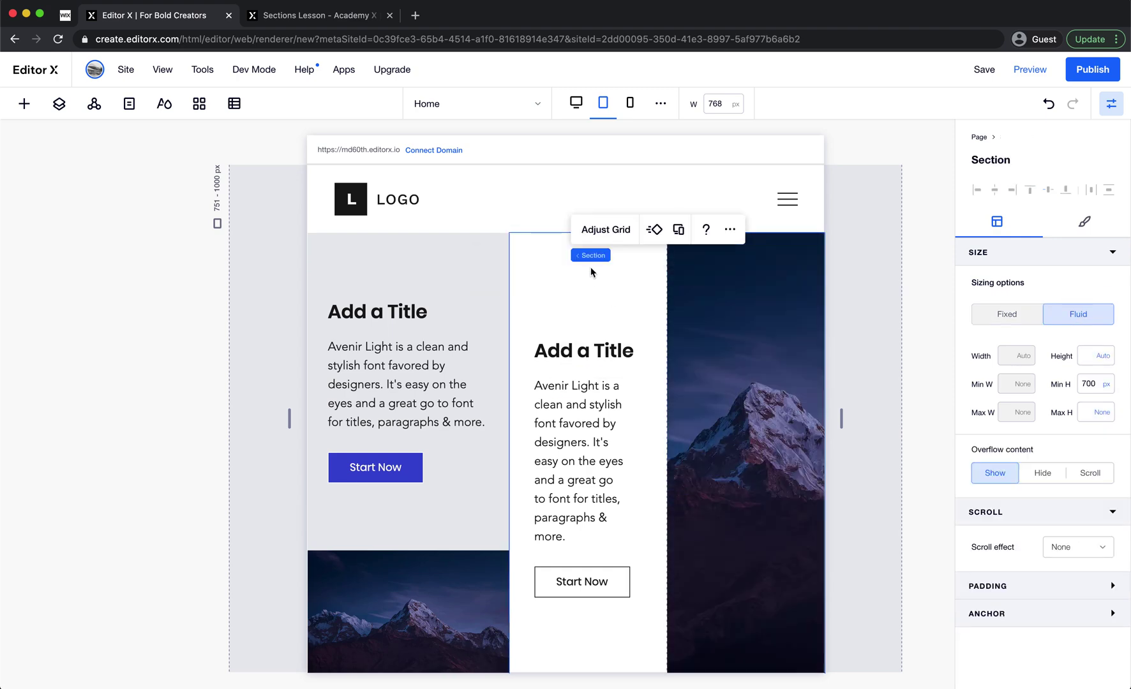
- Examine how the vertical section and the sections below it are arranged on the Home page at the tablet breakpoint
{"action": "scroll", "coordinate": [591, 268], "scroll_direction": "down", "scroll_amount": 5}
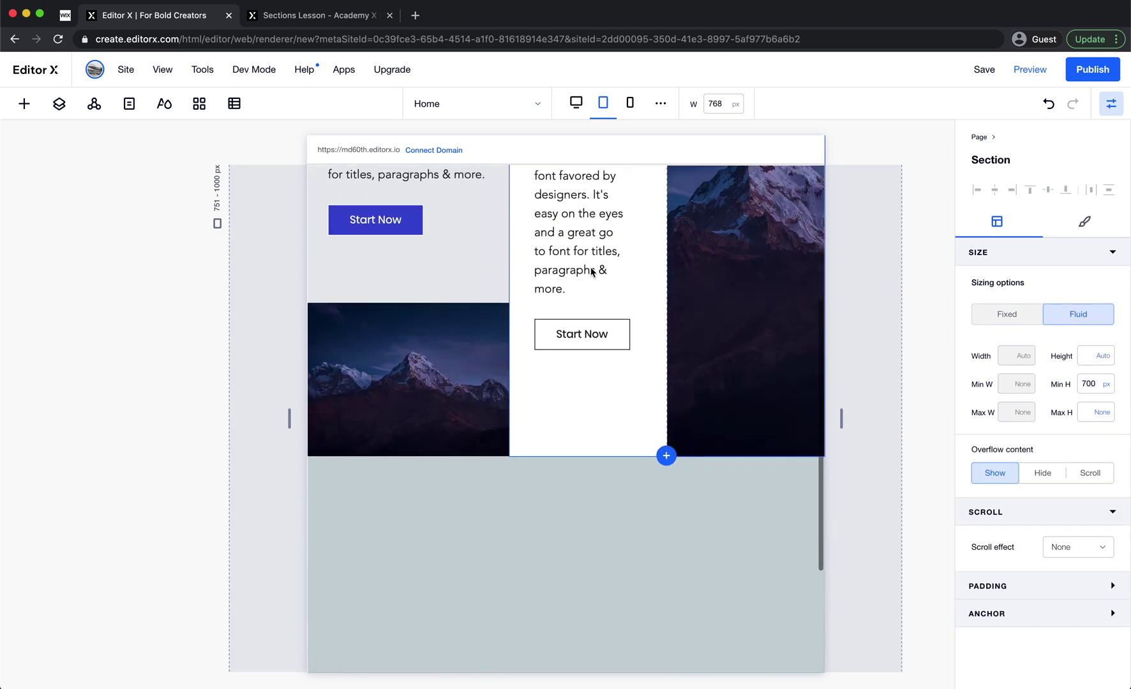
{"action": "scroll", "coordinate": [591, 271], "scroll_direction": "down", "scroll_amount": 2}
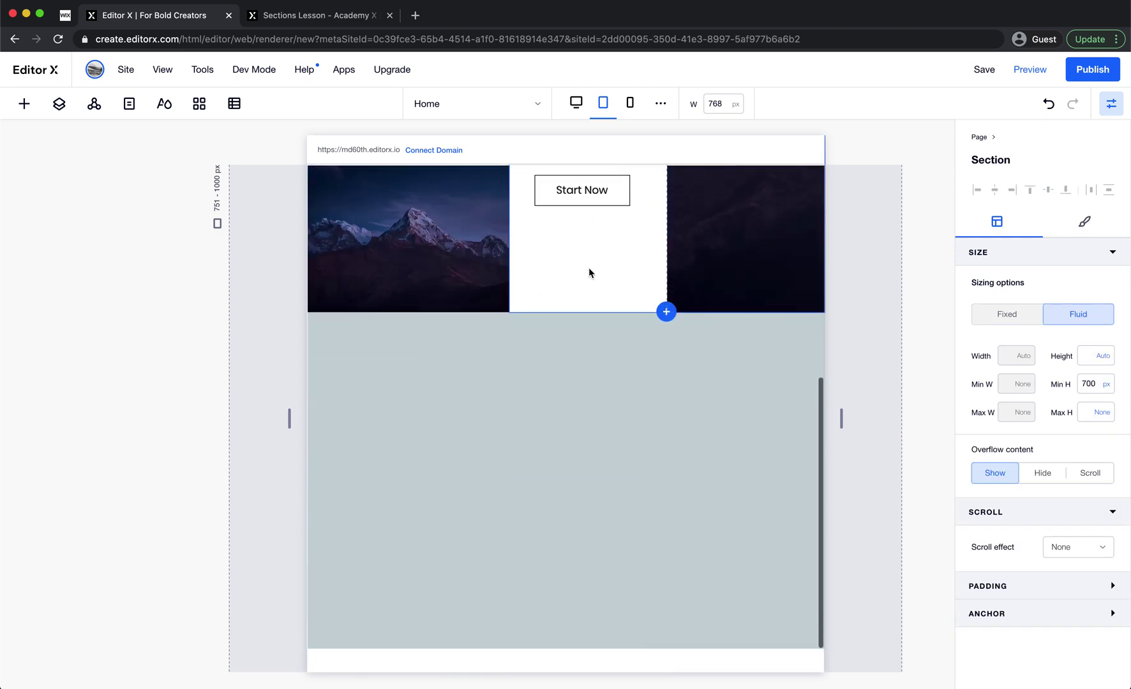
{"action": "left_click", "coordinate": [464, 310]}
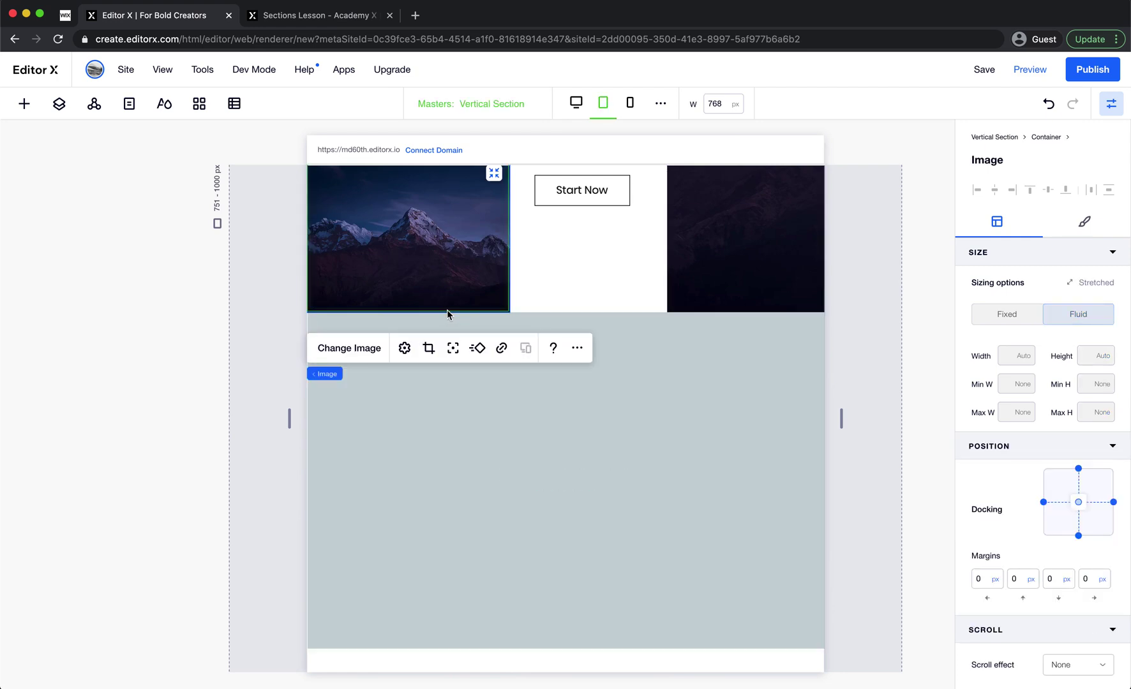
{"action": "scroll", "coordinate": [449, 313], "scroll_direction": "up", "scroll_amount": 6}
{"action": "scroll", "coordinate": [402, 284], "scroll_direction": "down", "scroll_amount": 6}
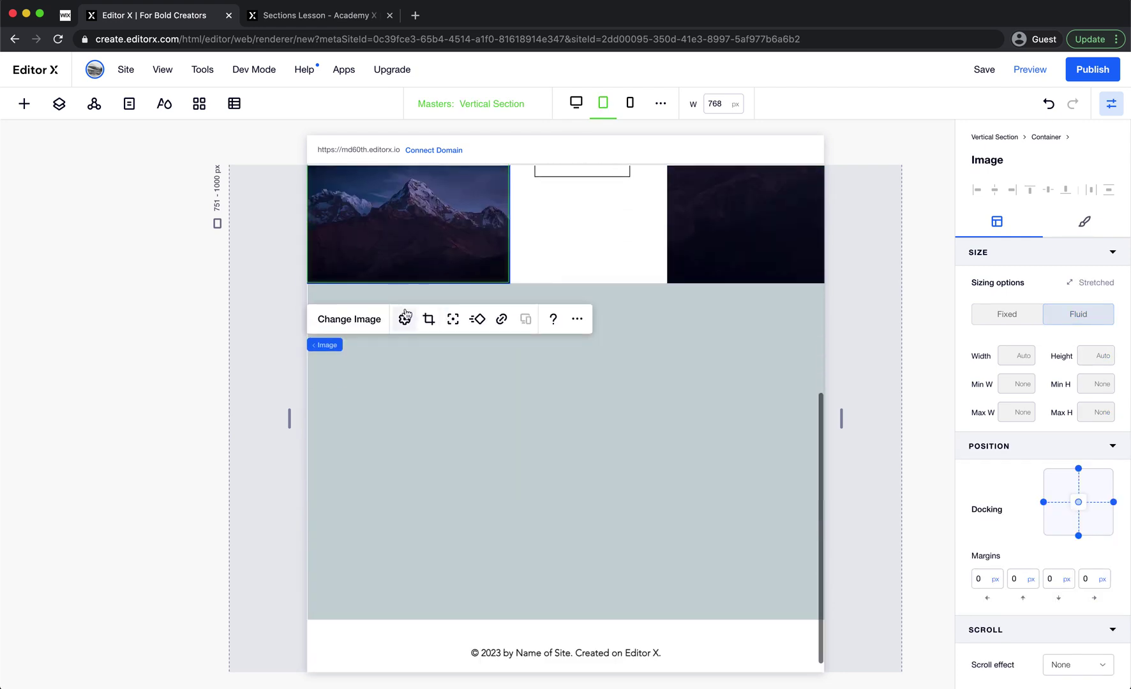
{"action": "scroll", "coordinate": [402, 284], "scroll_direction": "up", "scroll_amount": 6}
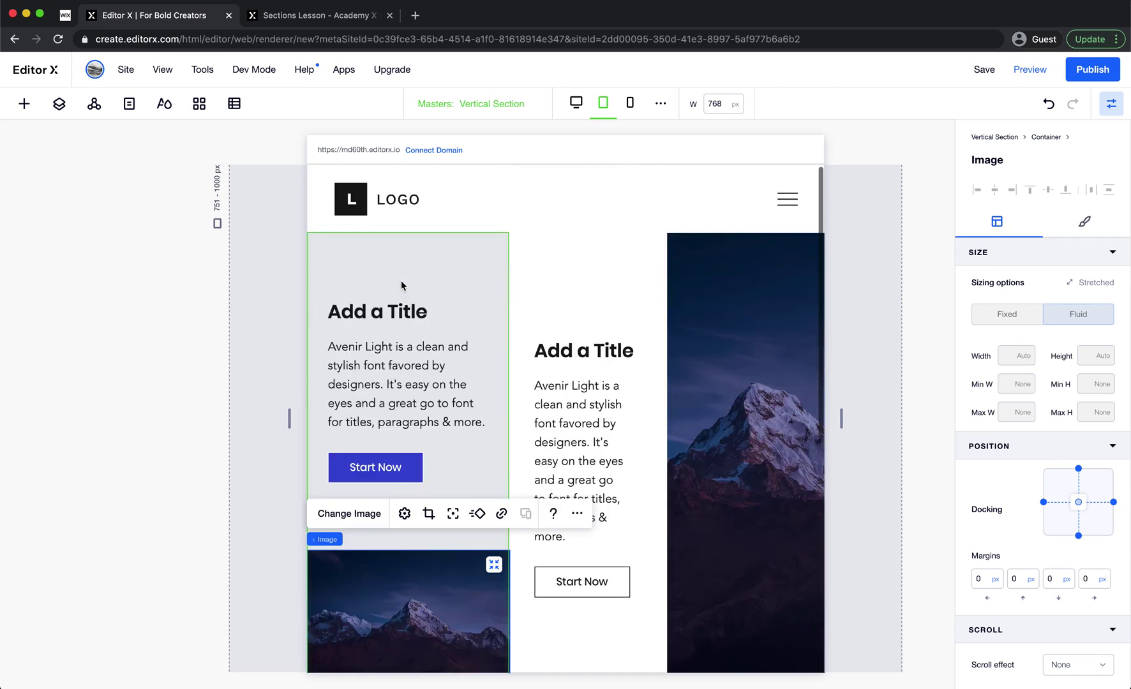
- Set the vertical section master to Don't Display at the 320 to 750 px breakpoint
{"action": "left_click", "coordinate": [632, 105]}
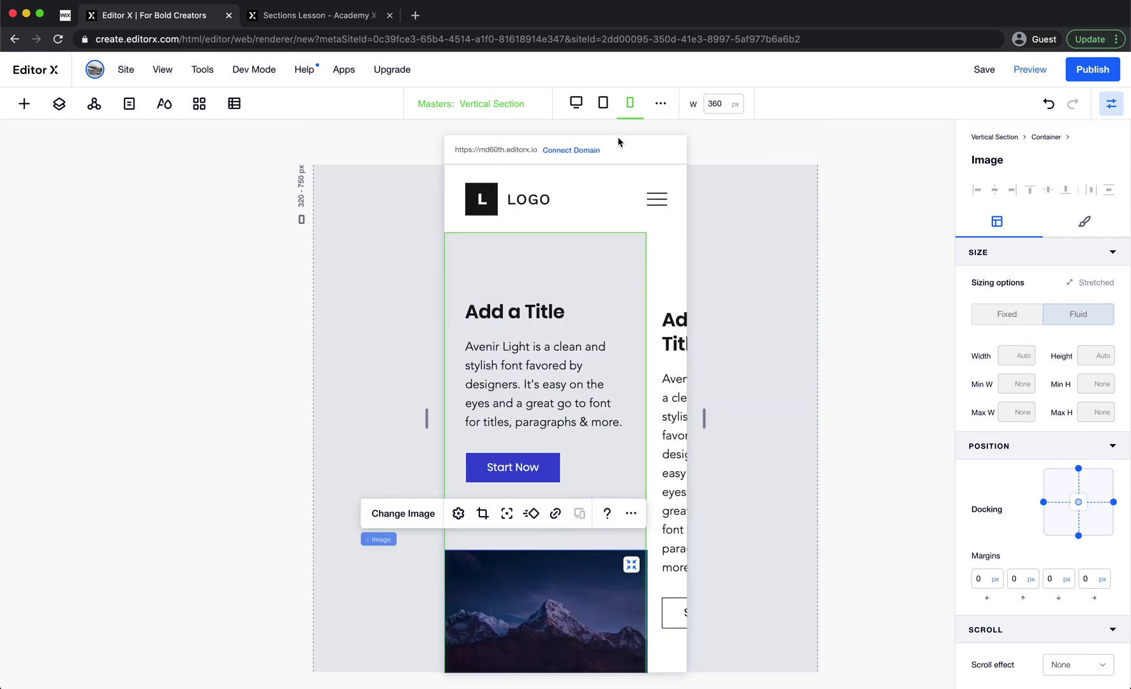
{"action": "right_click", "coordinate": [562, 264]}
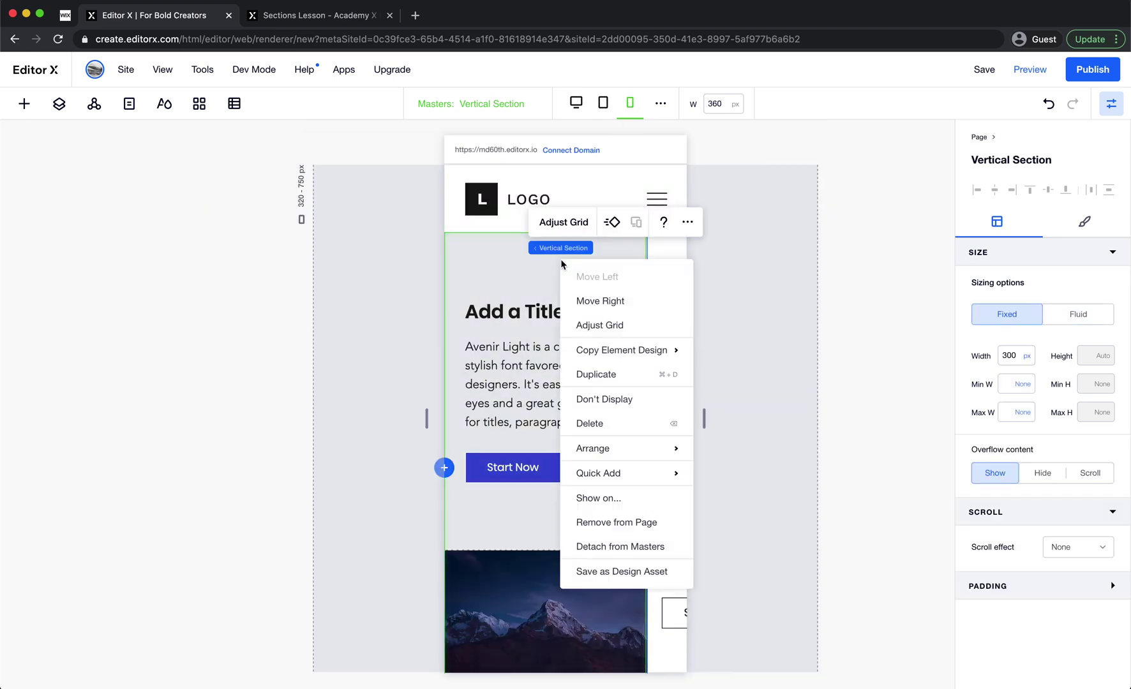
{"action": "left_click", "coordinate": [624, 398]}
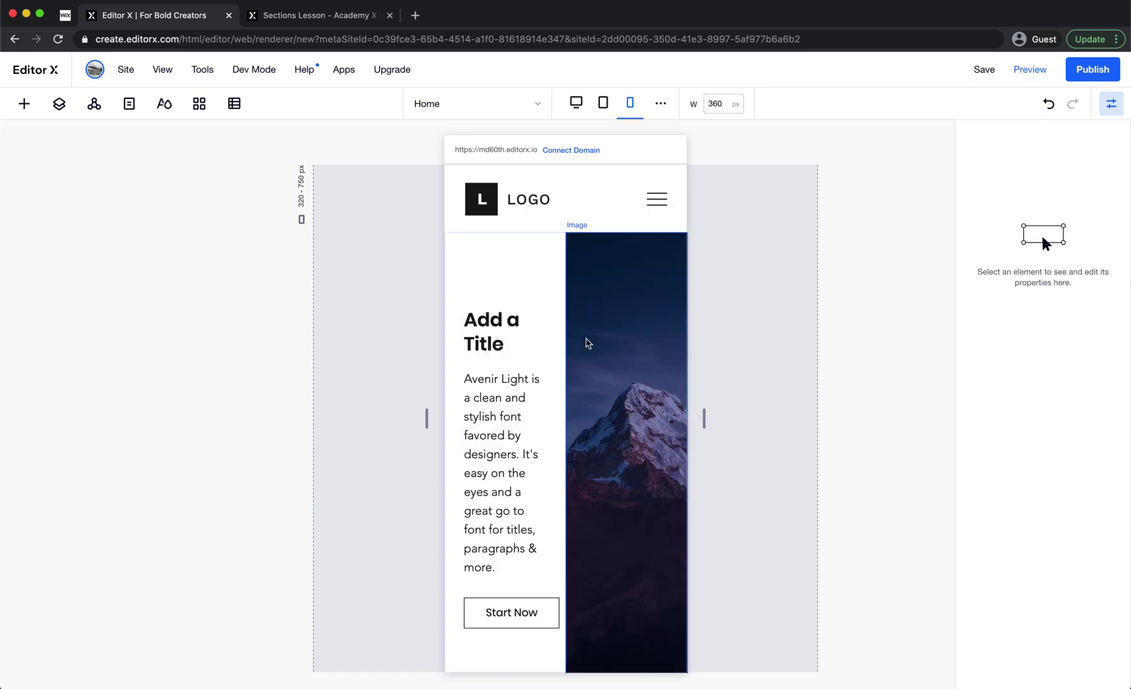
- Change the Home section's grid at the mobile breakpoint to one column with the text above the image
{"action": "left_click", "coordinate": [535, 270]}
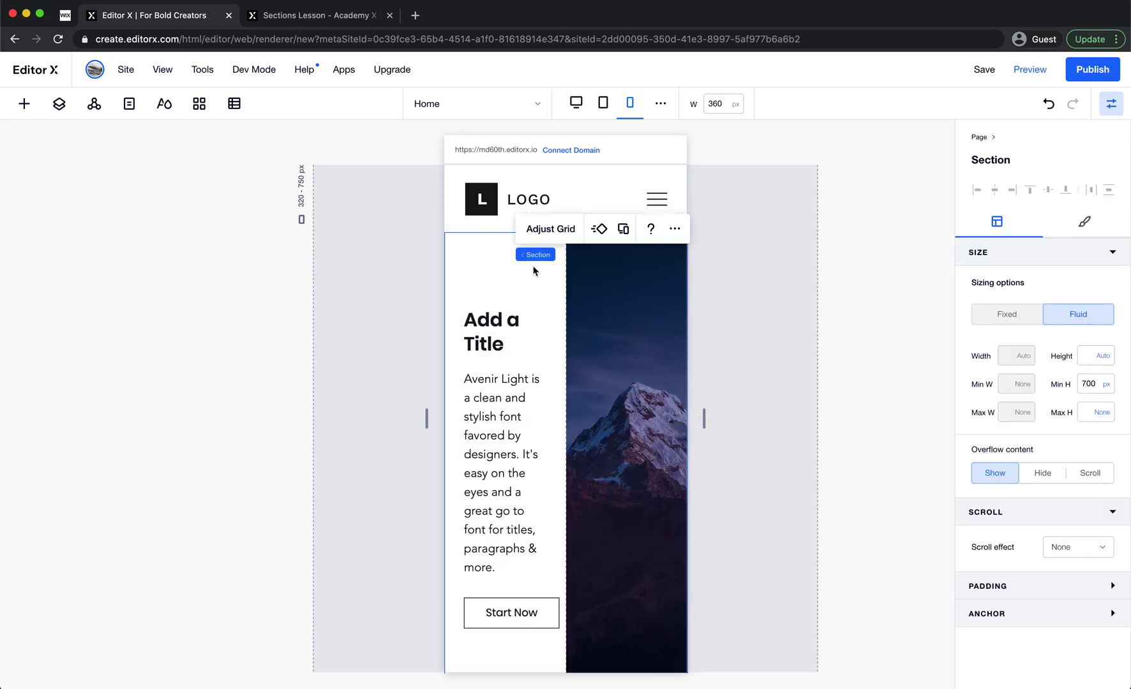
{"action": "left_click", "coordinate": [557, 231]}
{"action": "left_click", "coordinate": [521, 361]}
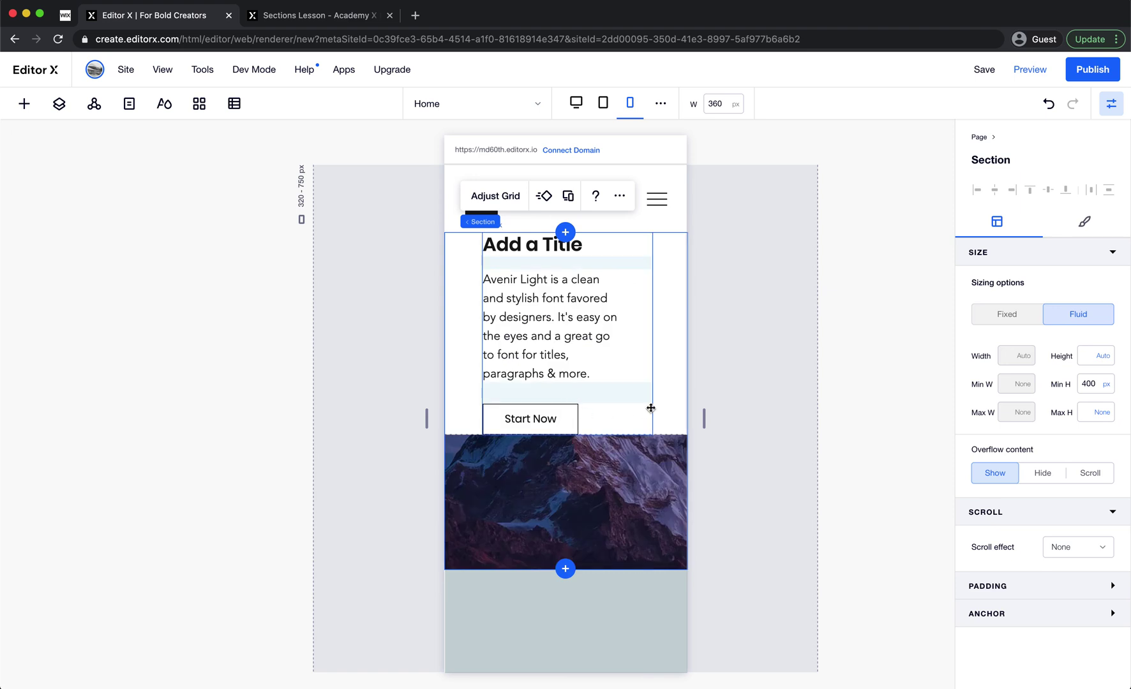
- Set the margins of the Home section's text stack at the mobile breakpoint to 0% left, 50 px top and 50 px bottom
{"action": "left_click", "coordinate": [618, 394]}
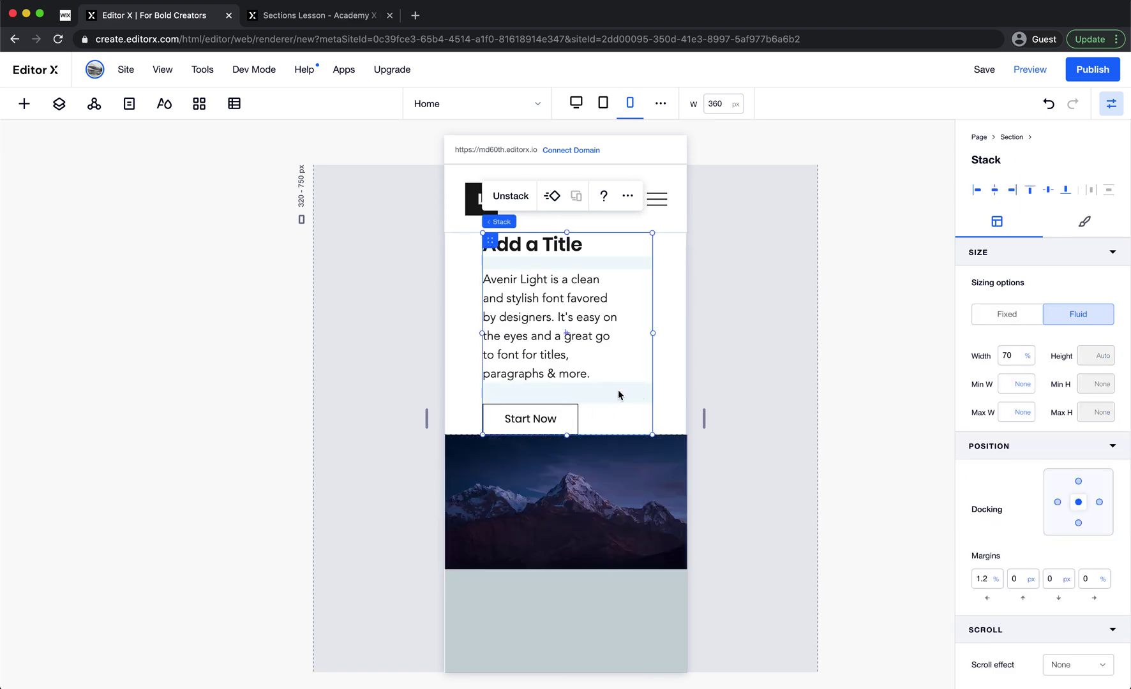
{"action": "left_click", "coordinate": [983, 579]}
{"action": "type", "text": "0"}
{"action": "key", "text": "Return"}
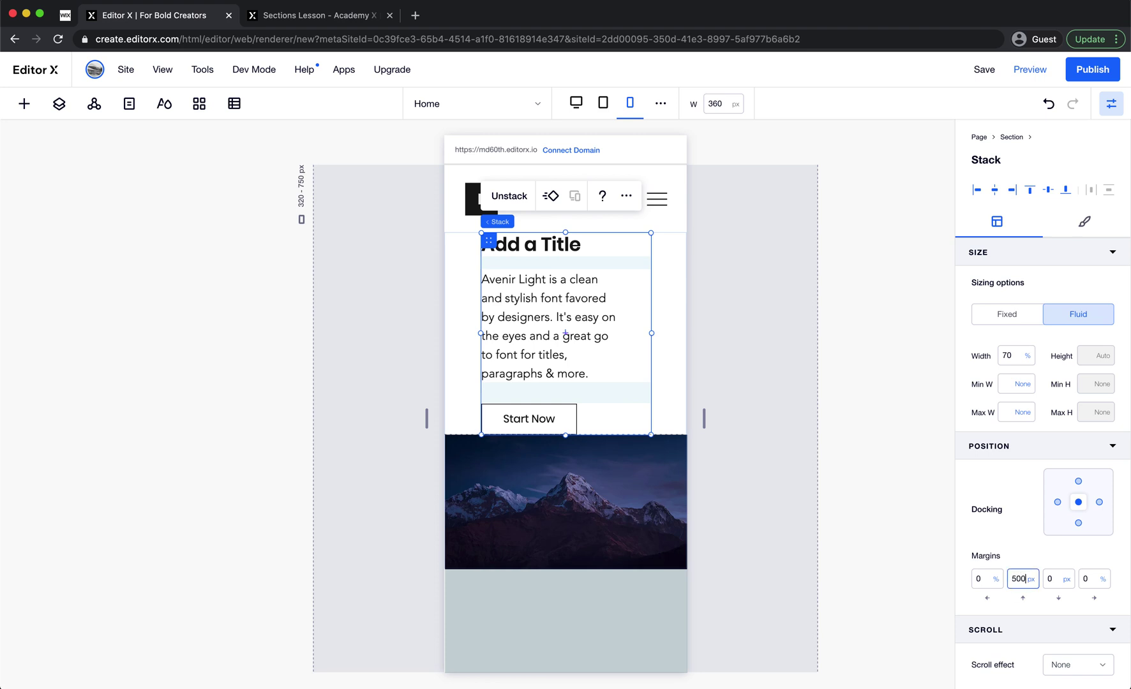
{"action": "key", "text": "Tab"}
{"action": "type", "text": "5"}
{"action": "key", "text": "Tab"}
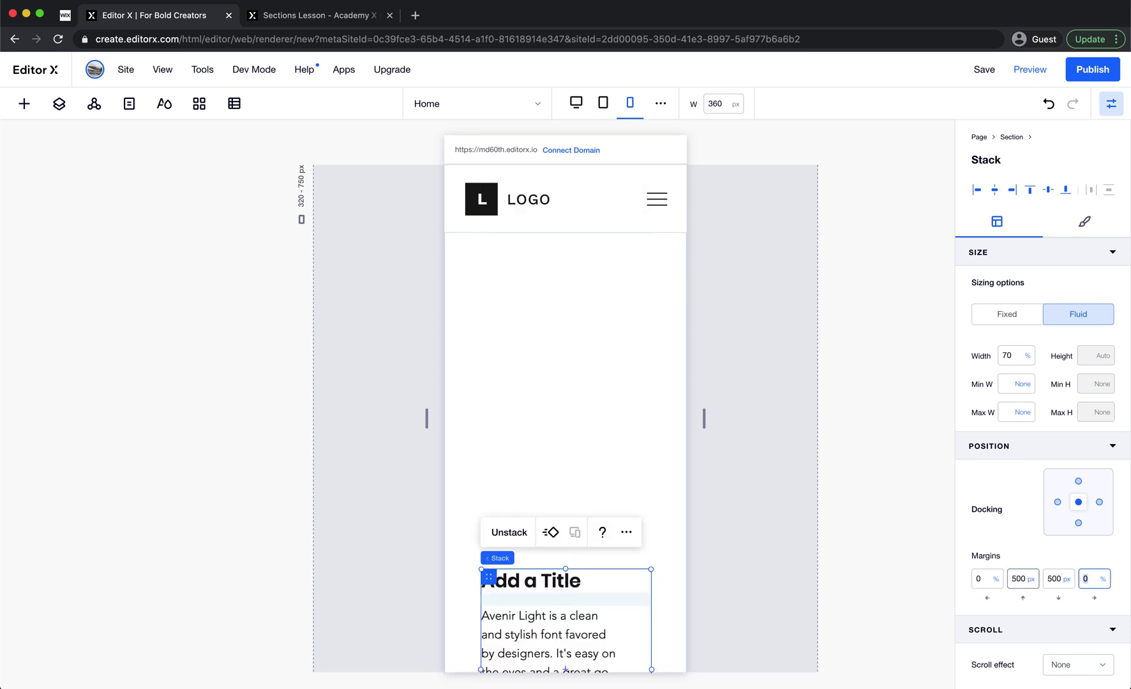
{"action": "left_click", "coordinate": [1012, 581]}
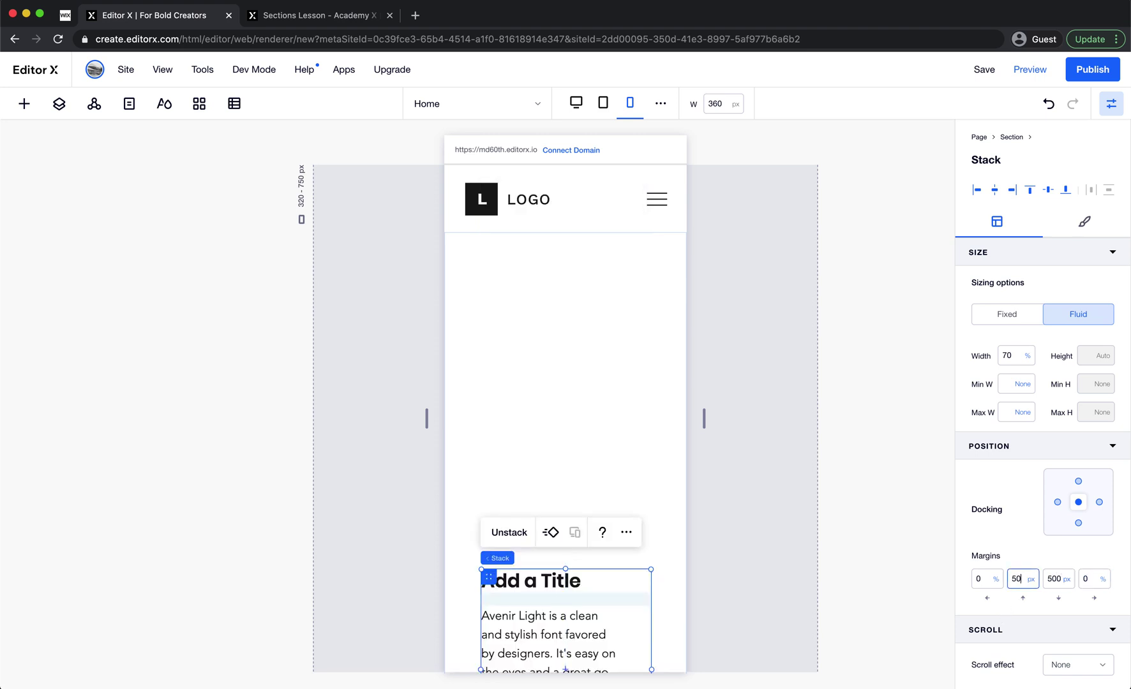
{"action": "key", "text": "BackSpace"}
{"action": "key", "text": "Tab"}
{"action": "key", "text": "Tab"}
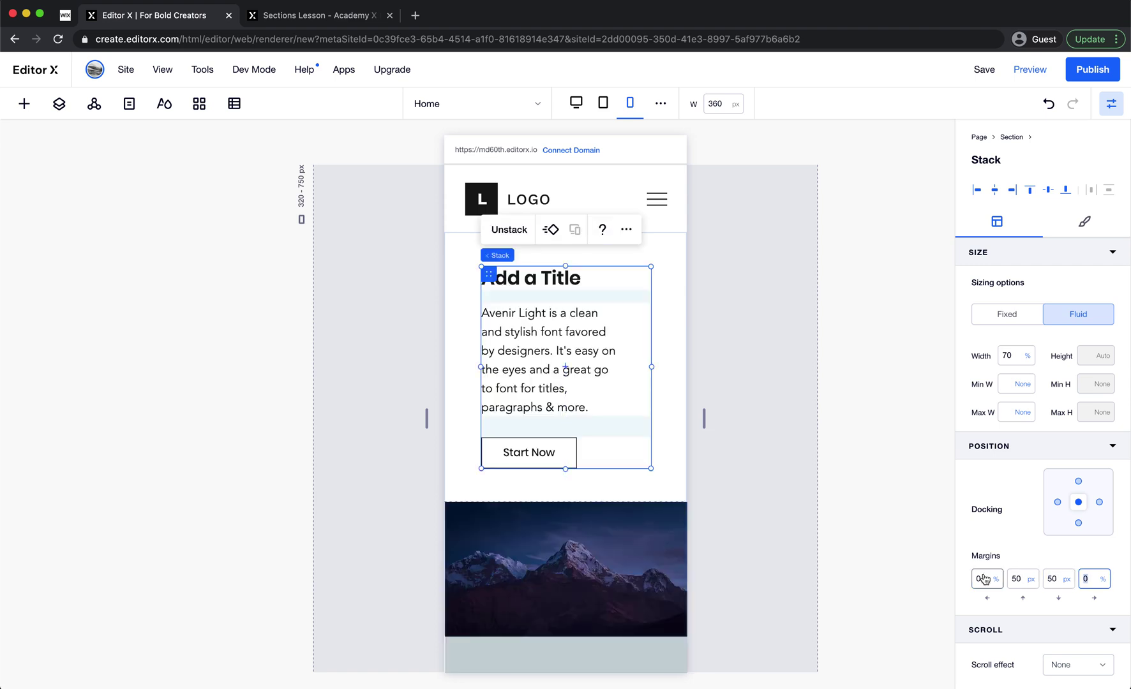
- Set the width of the Home section's text stack to 90% at the mobile breakpoint
{"action": "left_click", "coordinate": [1020, 362]}
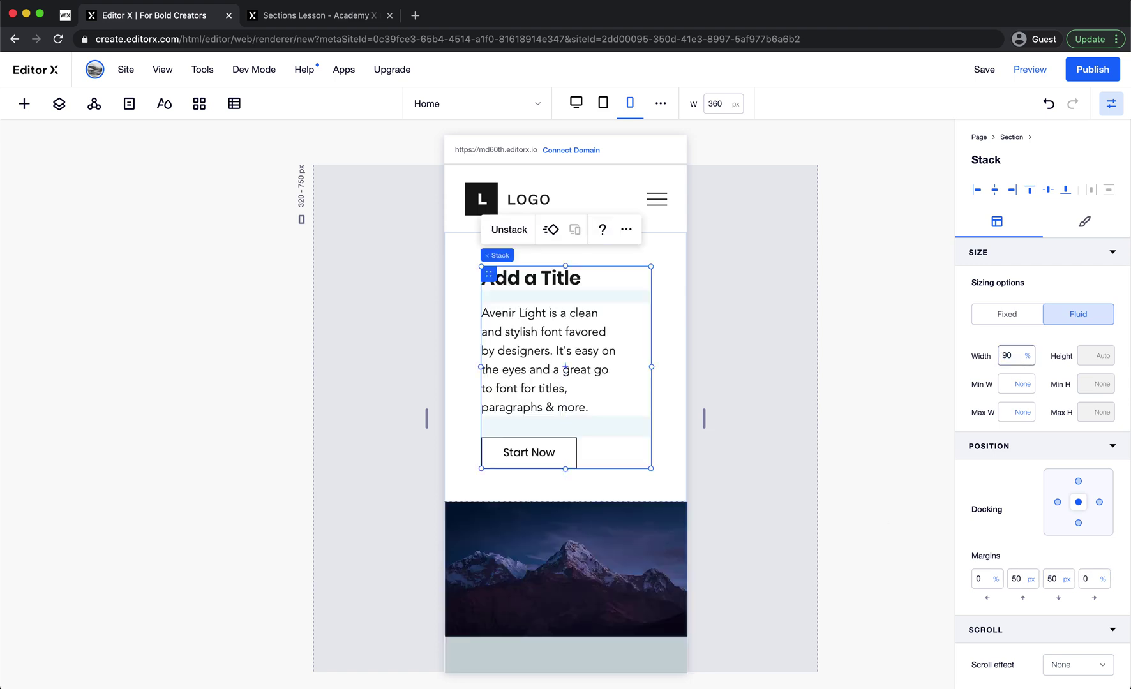
{"action": "type", "text": "90"}
{"action": "key", "text": "Return"}
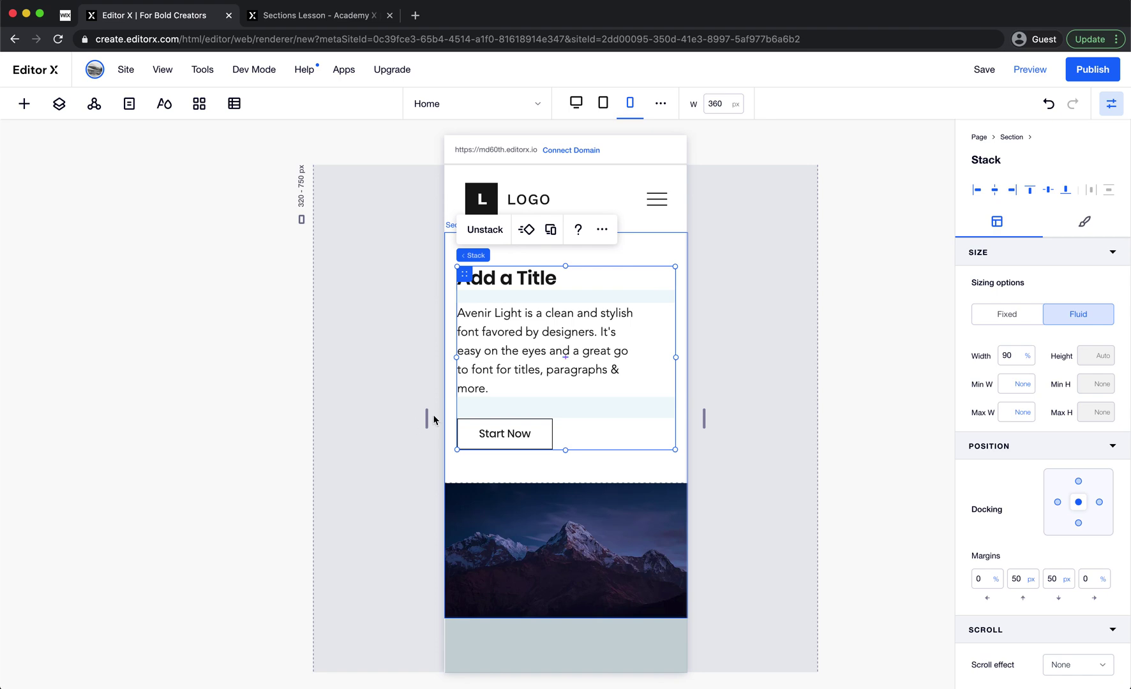
- Widen the canvas from mobile through tablet to 1150 px desktop, examining the layers and how the vertical section, Home section and header are arranged
{"action": "left_click_drag", "start_coordinate": [427, 419], "coordinate": [396, 424]}
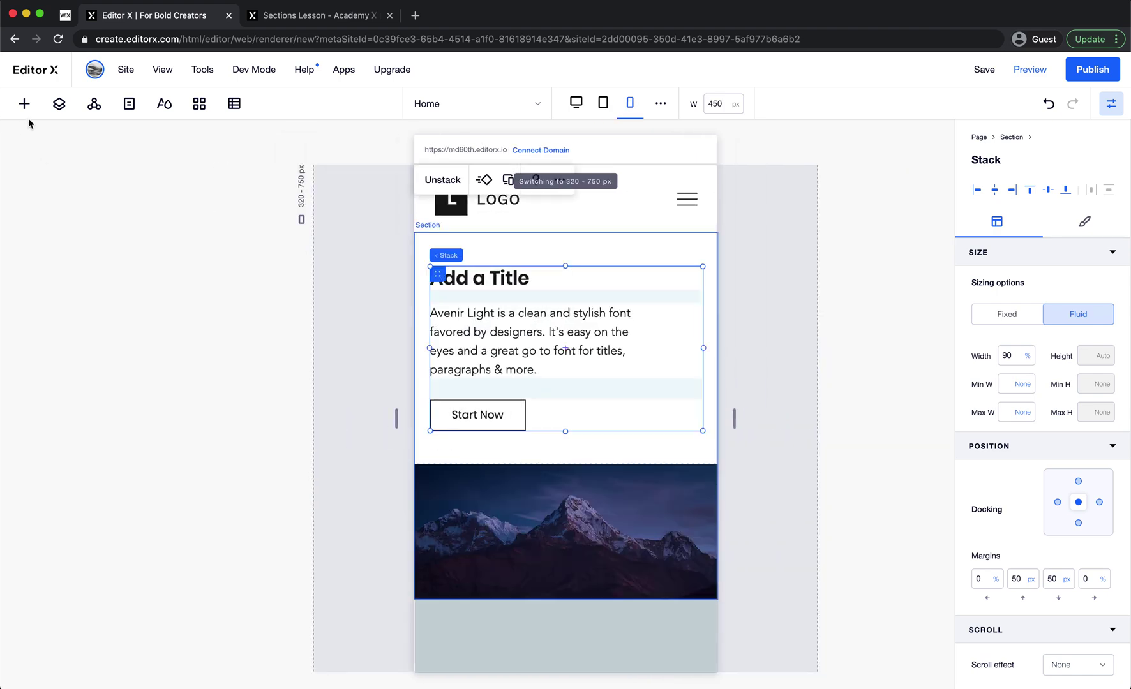
{"action": "left_click", "coordinate": [59, 104]}
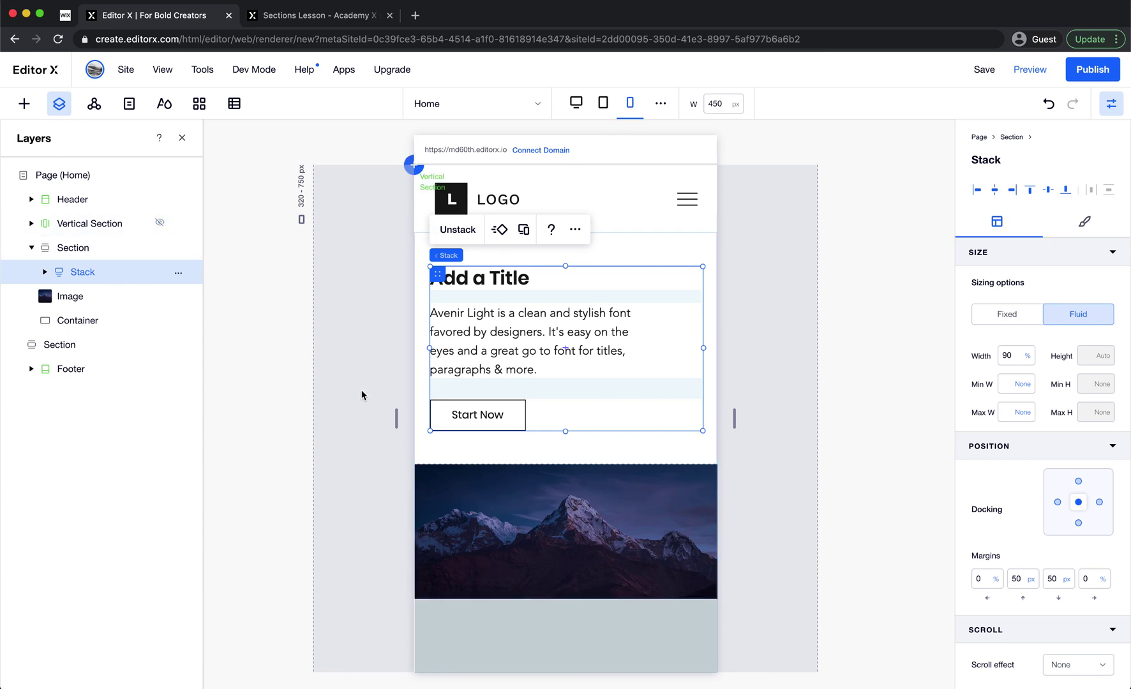
{"action": "left_click_drag", "start_coordinate": [395, 428], "coordinate": [252, 422]}
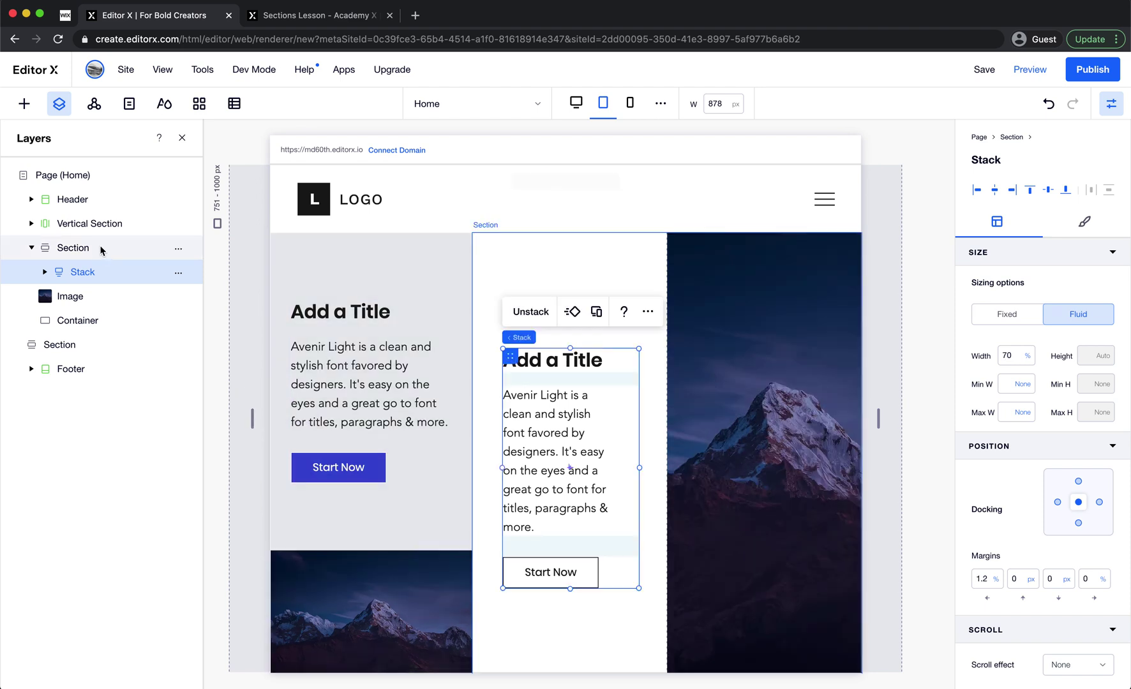
{"action": "left_click", "coordinate": [327, 276]}
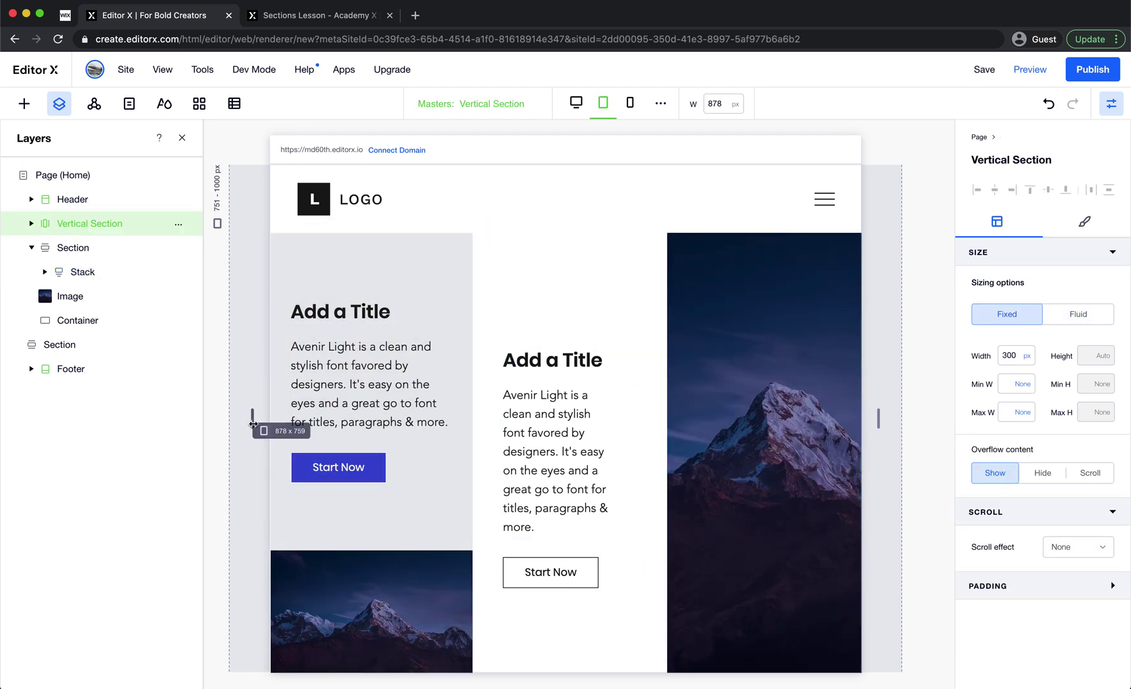
{"action": "left_click_drag", "start_coordinate": [252, 422], "coordinate": [231, 421]}
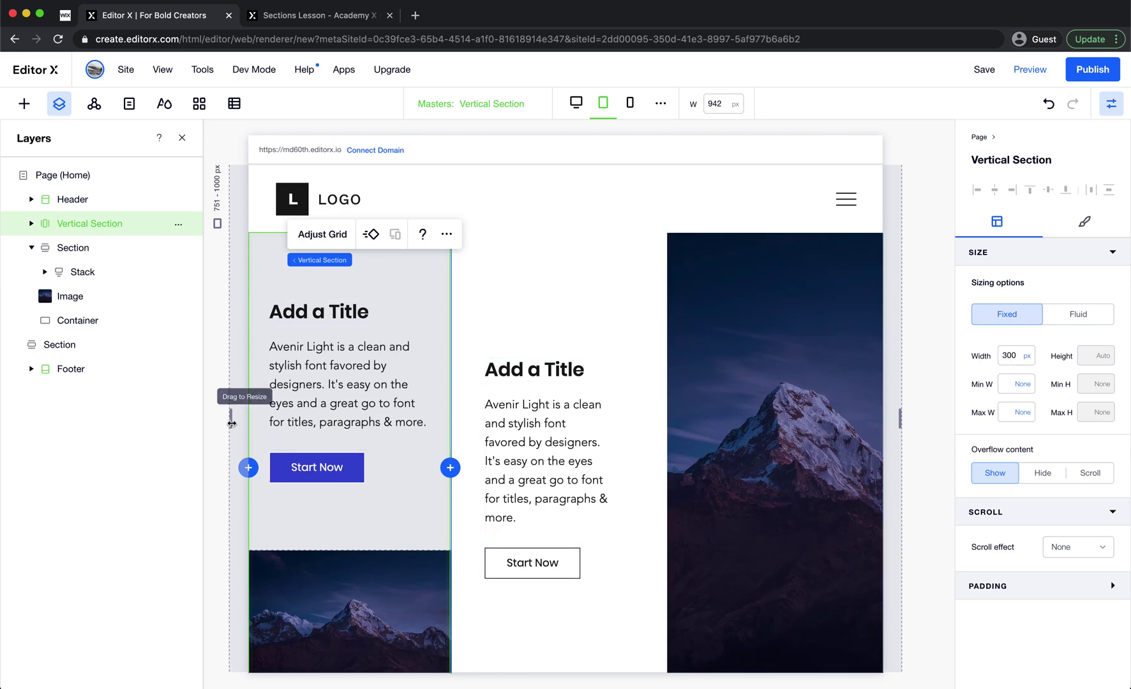
{"action": "left_click_drag", "start_coordinate": [228, 426], "coordinate": [164, 424]}
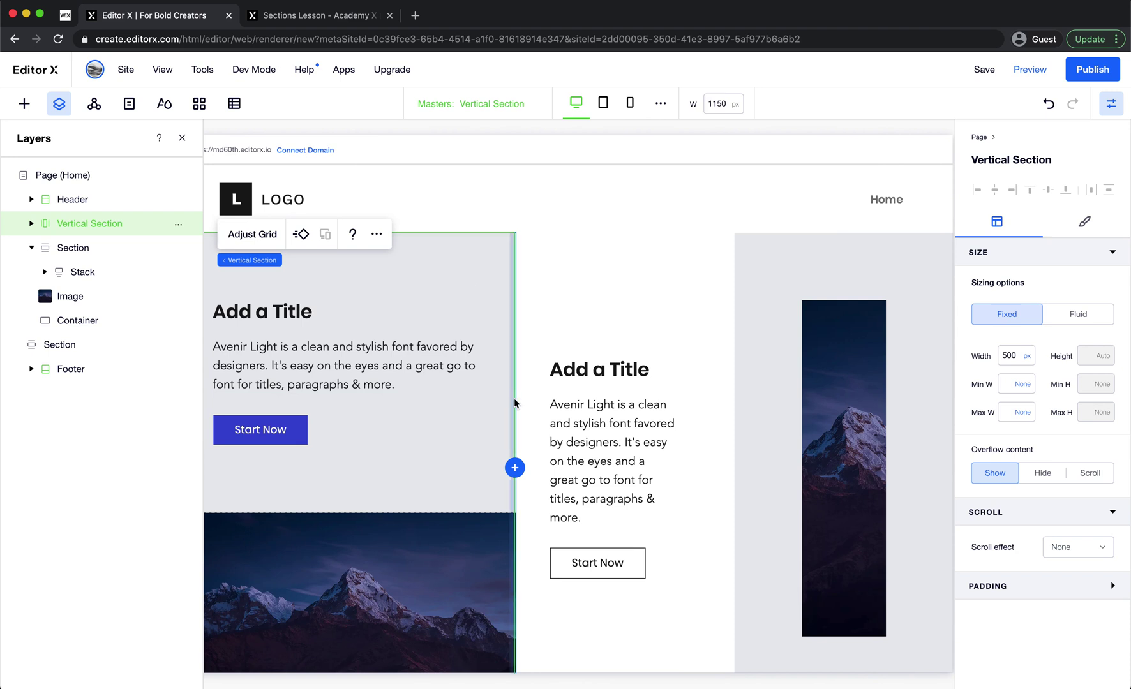
{"action": "scroll", "coordinate": [515, 403], "scroll_direction": "left", "scroll_amount": 2}
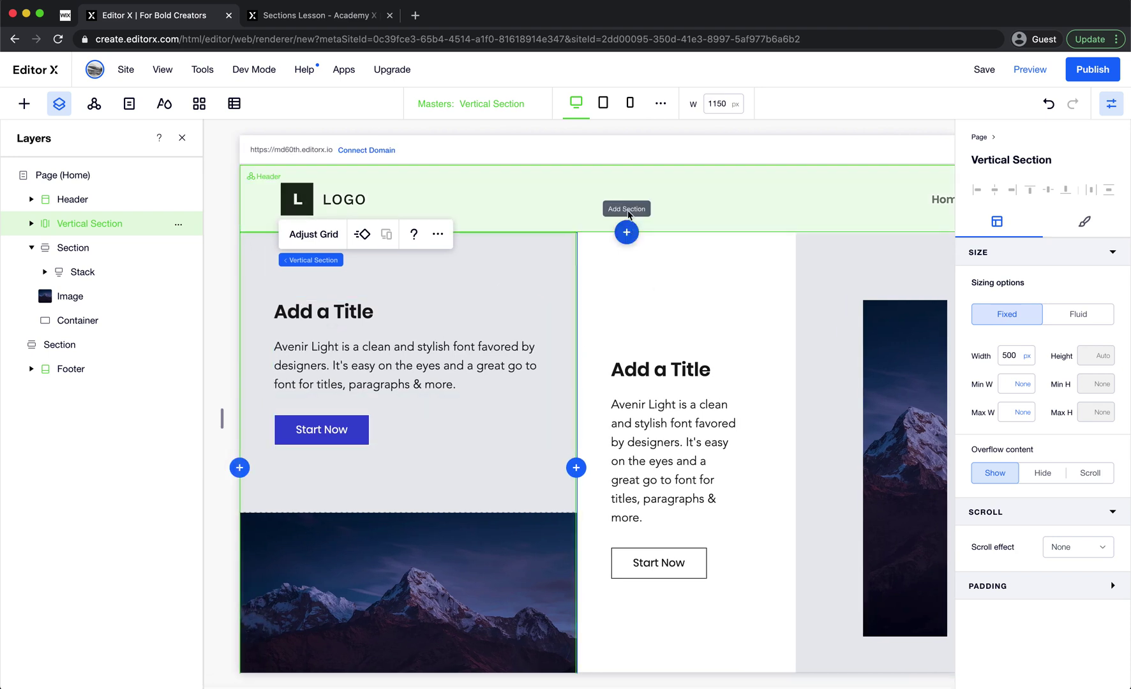
{"action": "left_click", "coordinate": [656, 207]}
{"action": "left_click", "coordinate": [573, 199]}
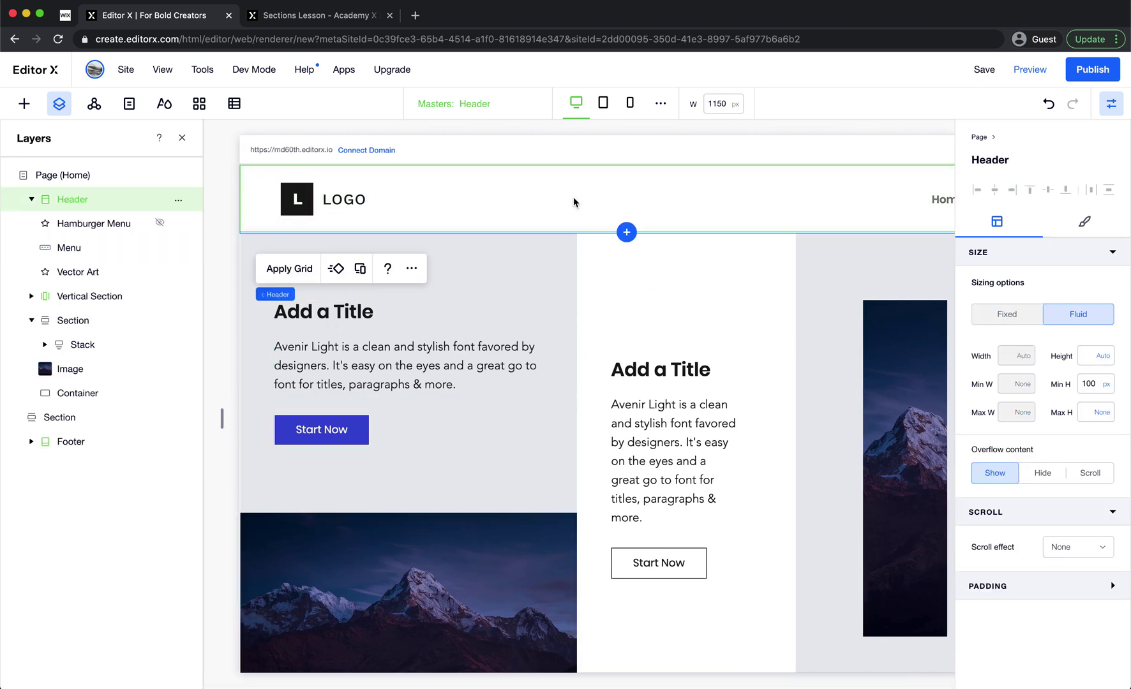